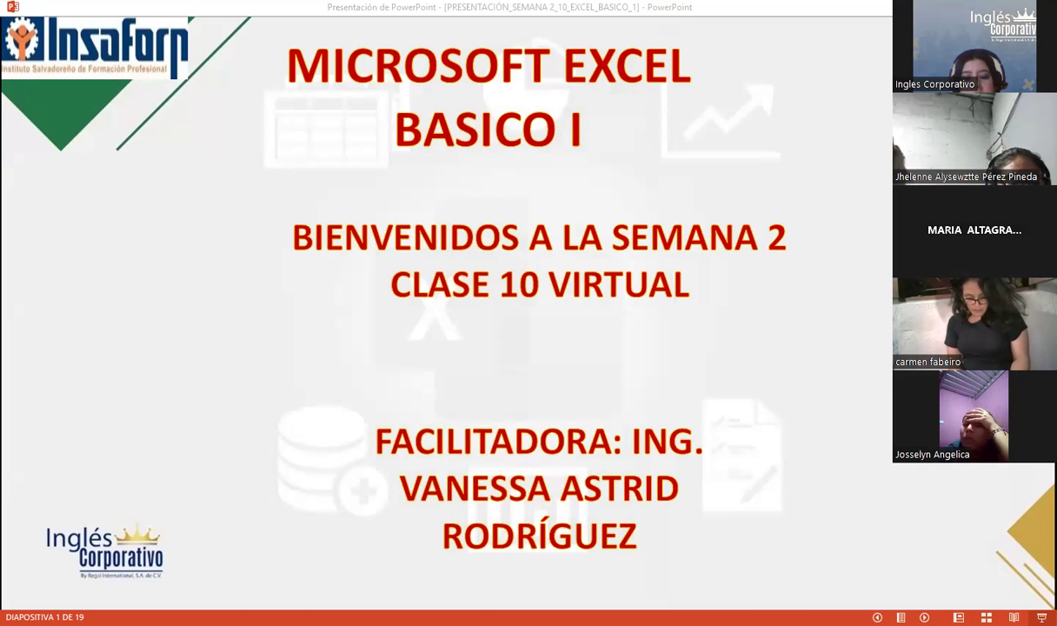
Switch to Firefox and show the '2.6 - Objetivo de la lección' lesson page
key("alt+Tab")
left_click(574, 38)
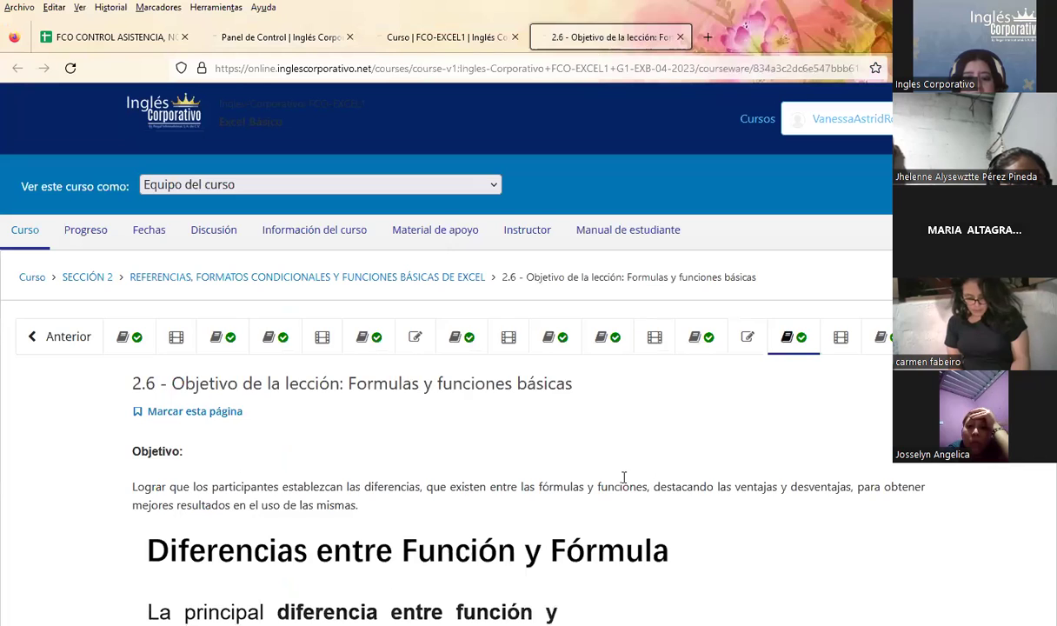
Scroll the lesson page down to the 'Diferencias entre Función y Fórmula' explanation
scroll(696, 446, "down", 3)
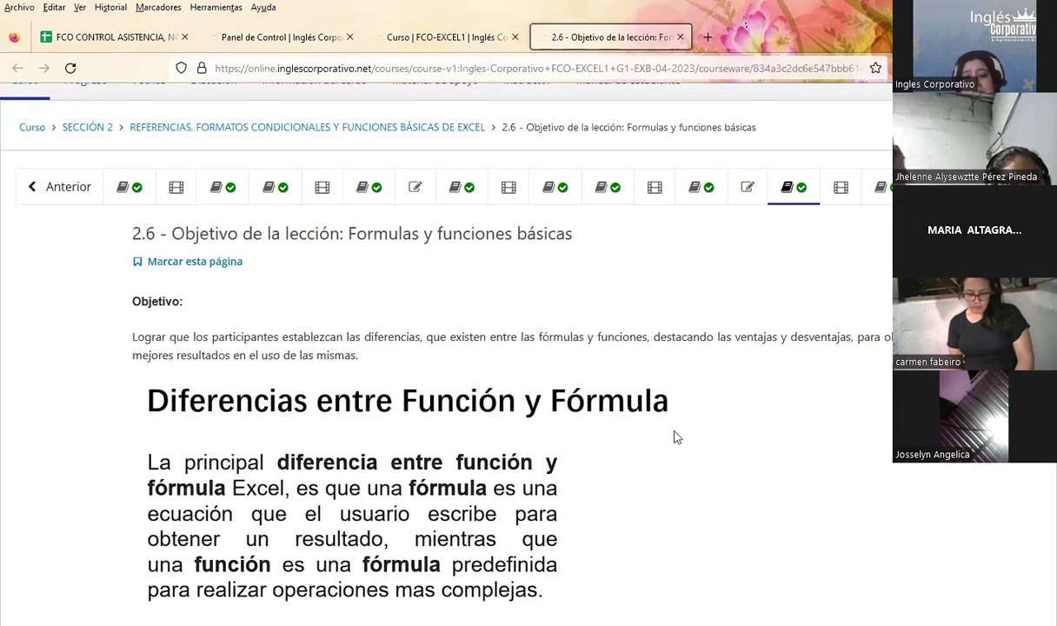
scroll(677, 438, "down", 2)
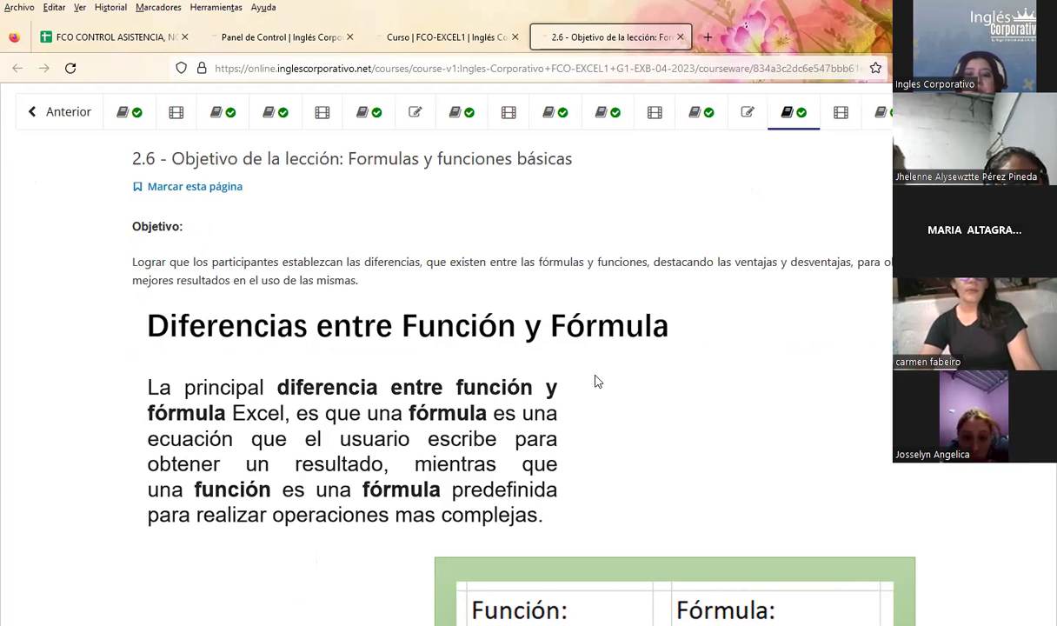
Scroll past the Función/Fórmula table to the errors section listing #####, #¡VALOR! and #¡DIV/0!
scroll(603, 379, "down", 1)
scroll(605, 374, "down", 2)
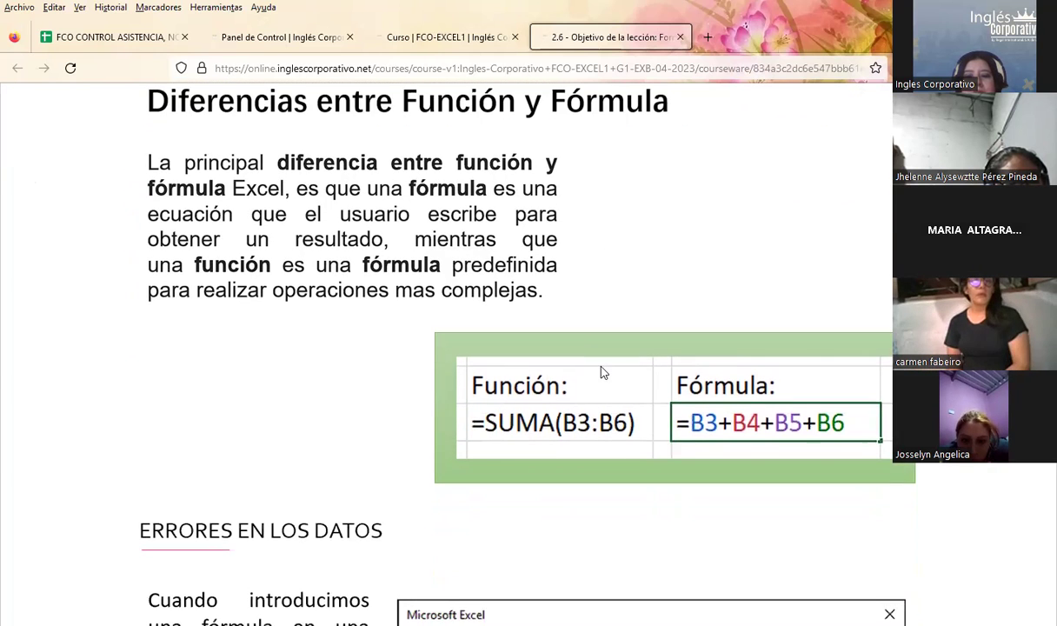
scroll(568, 384, "down", 2)
scroll(542, 396, "down", 2)
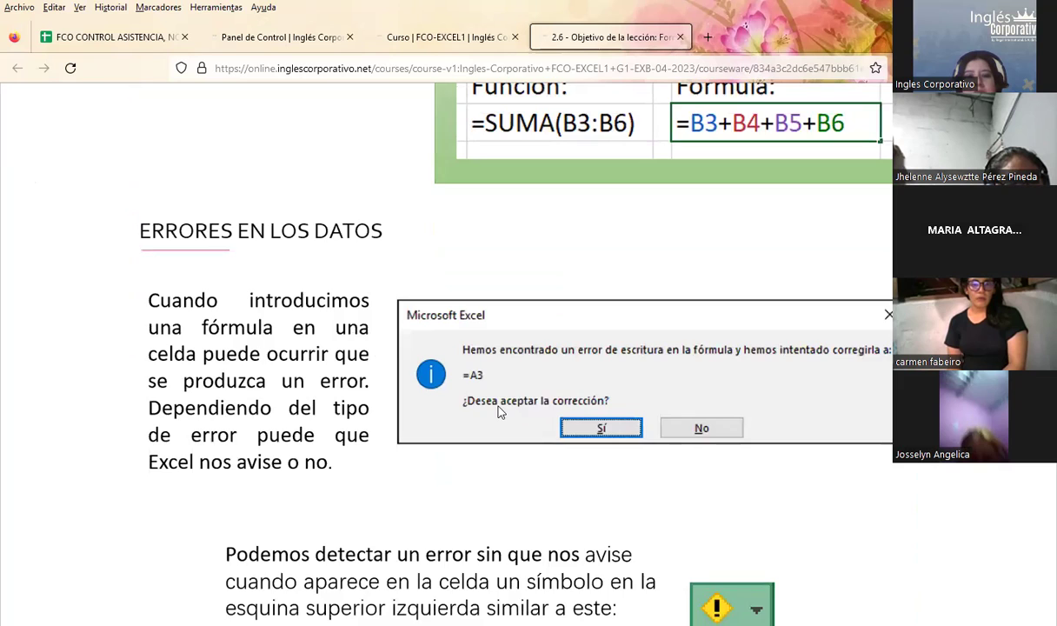
scroll(499, 409, "down", 6)
scroll(500, 406, "down", 6)
scroll(544, 380, "up", 1)
scroll(552, 406, "down", 4)
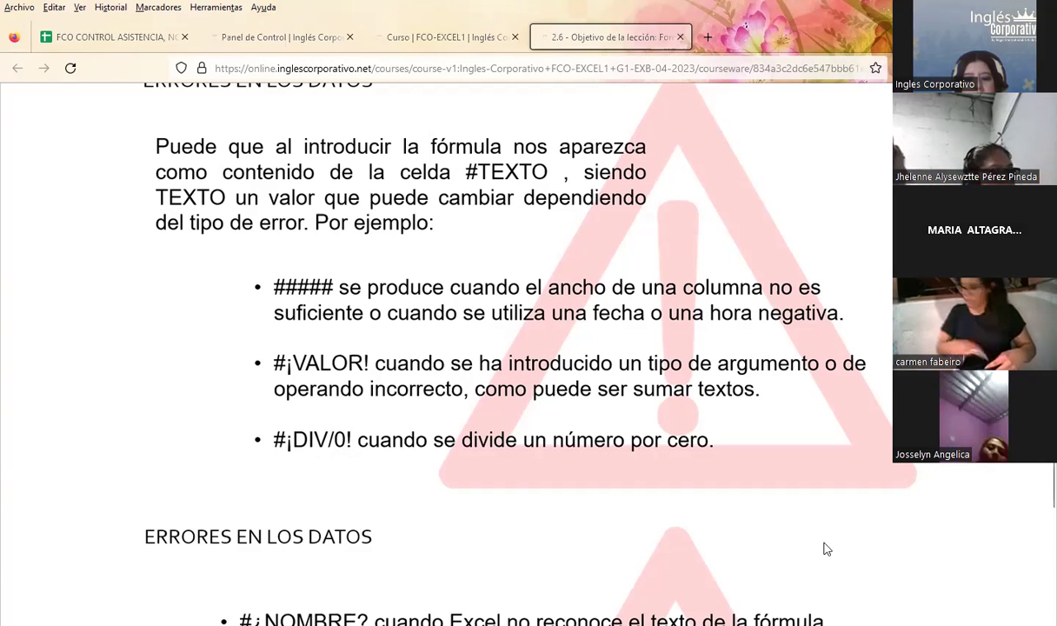
Return to the PowerPoint slideshow on the 'Microsoft Excel Basico I' title slide
key("alt+Tab")
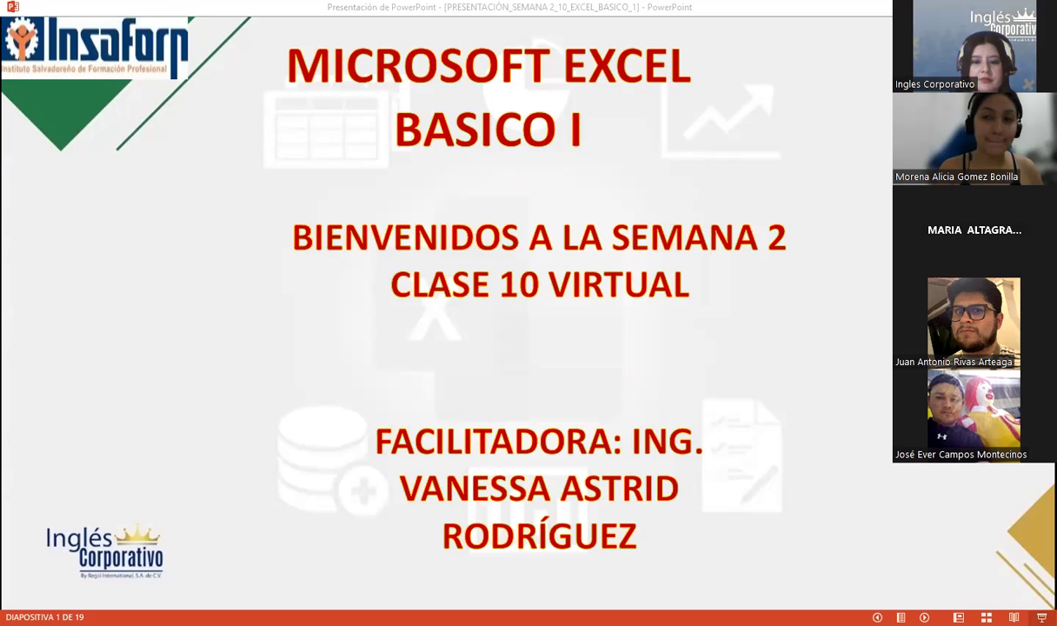
left_click(746, 297)
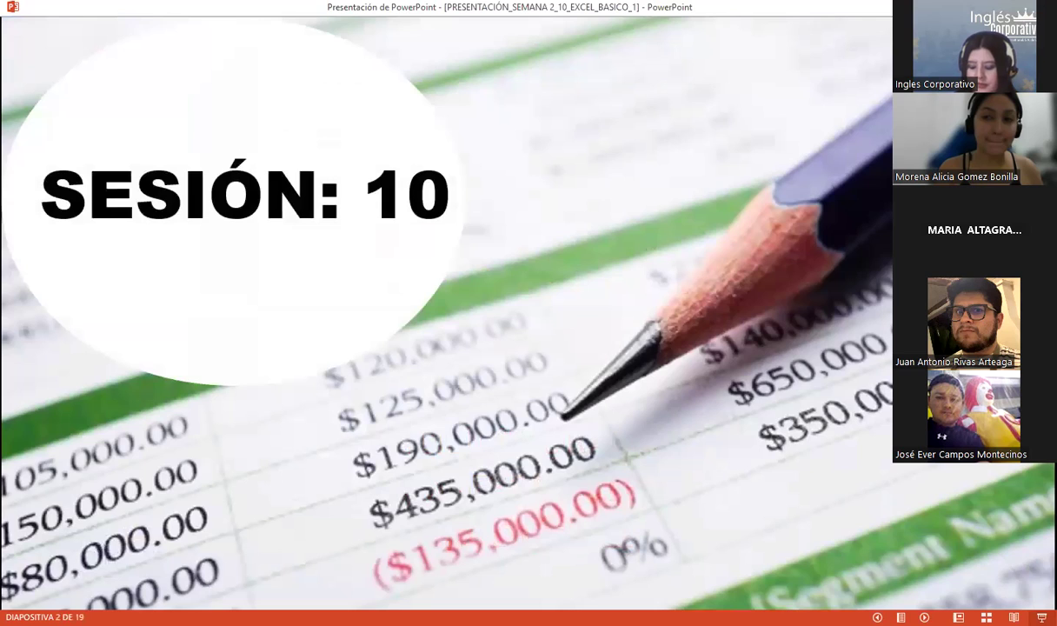
key("Right")
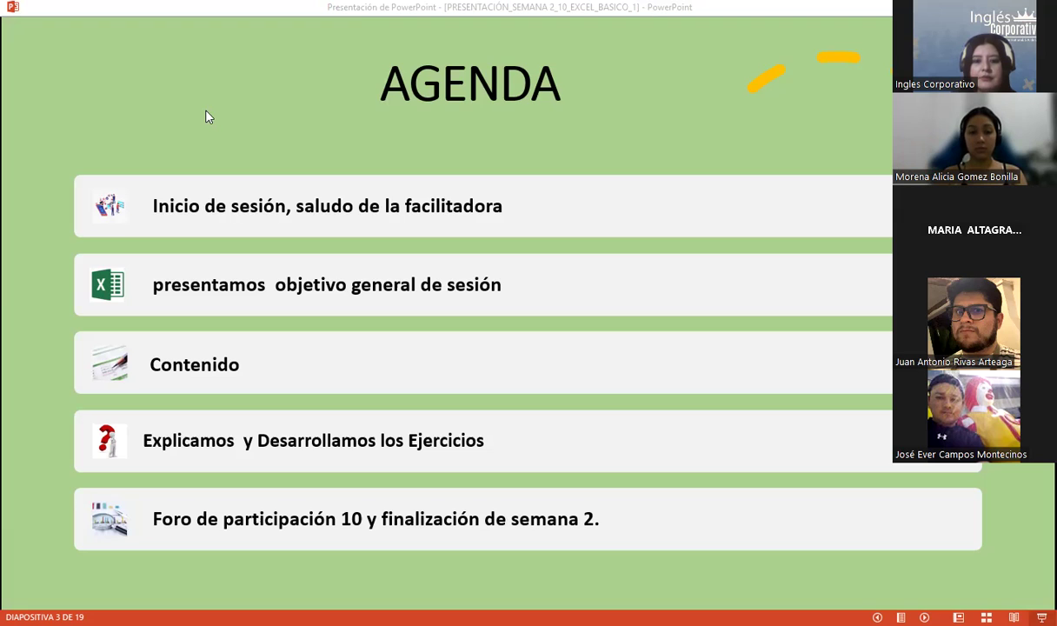
Advance to slide 4, 'OBJETIVO GENERAL DE LA SESIÓN', on formulas versus functions
left_click(617, 93)
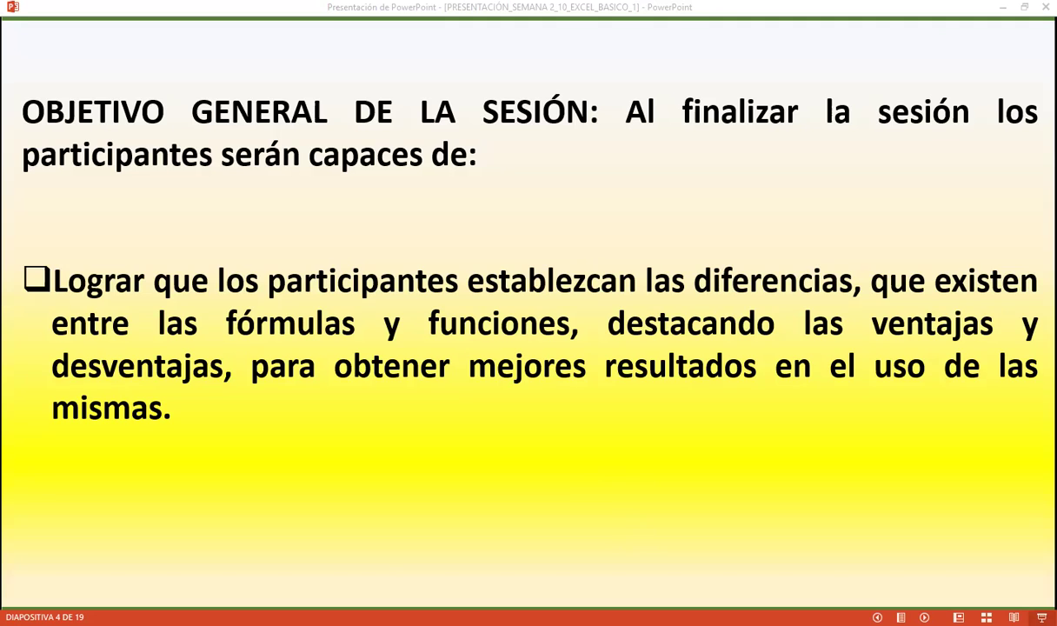
left_click(678, 228)
left_click(774, 214)
left_click(801, 405)
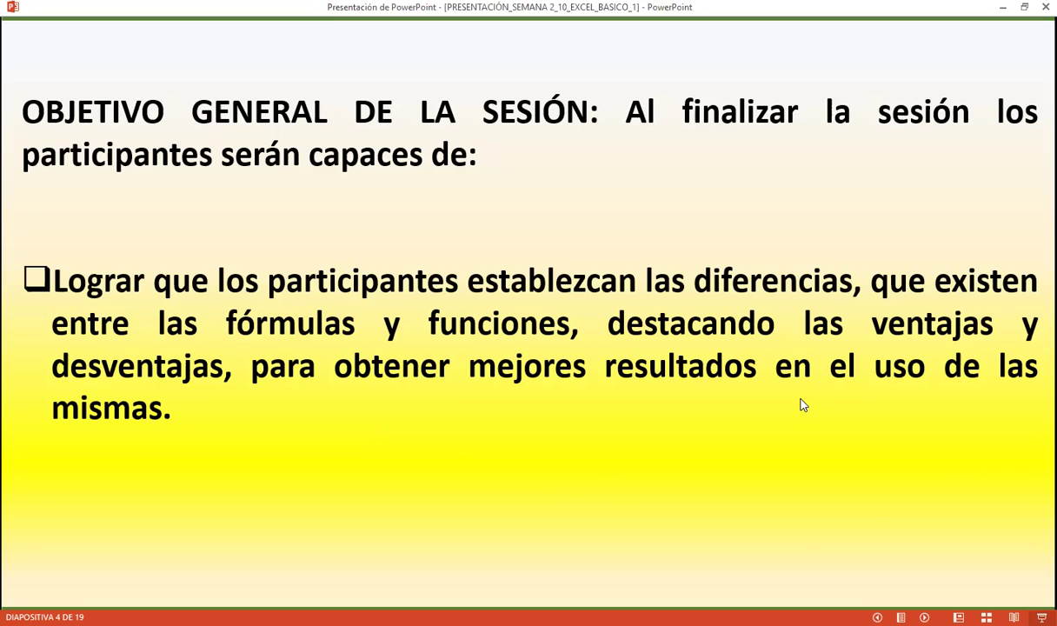
Advance to slide 5, 'Operadores aritméticos', with its operator and description table
left_click(801, 404)
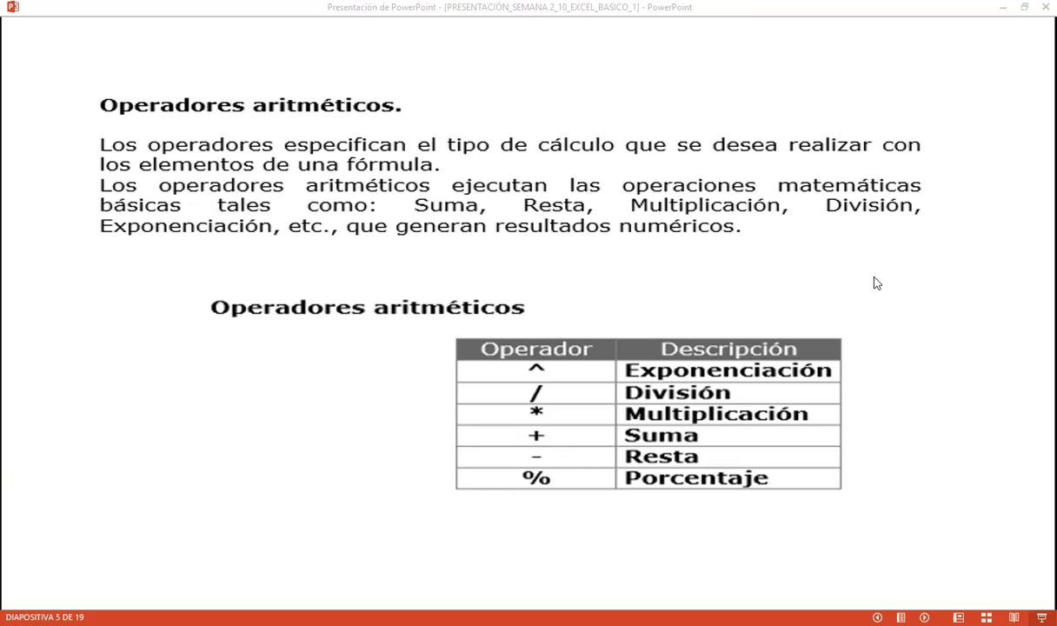
Advance to slide 6 showing the operator precedence rules and worked examples
key("Right")
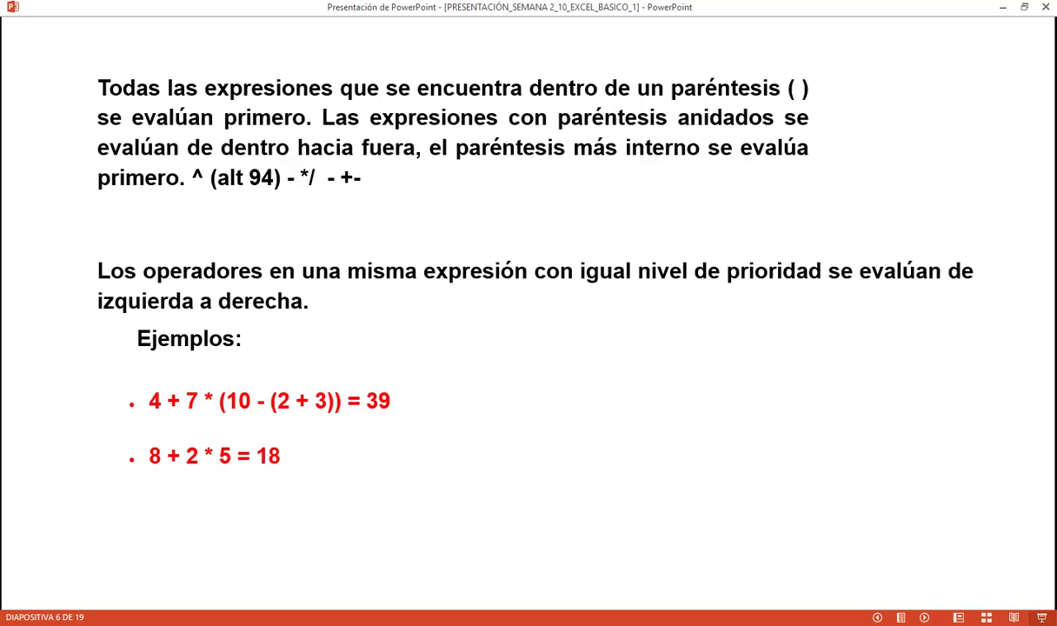
End the slide show and select slide 6's example 4 + 7 * (10 - (2 + 3)) = 39
key("Escape")
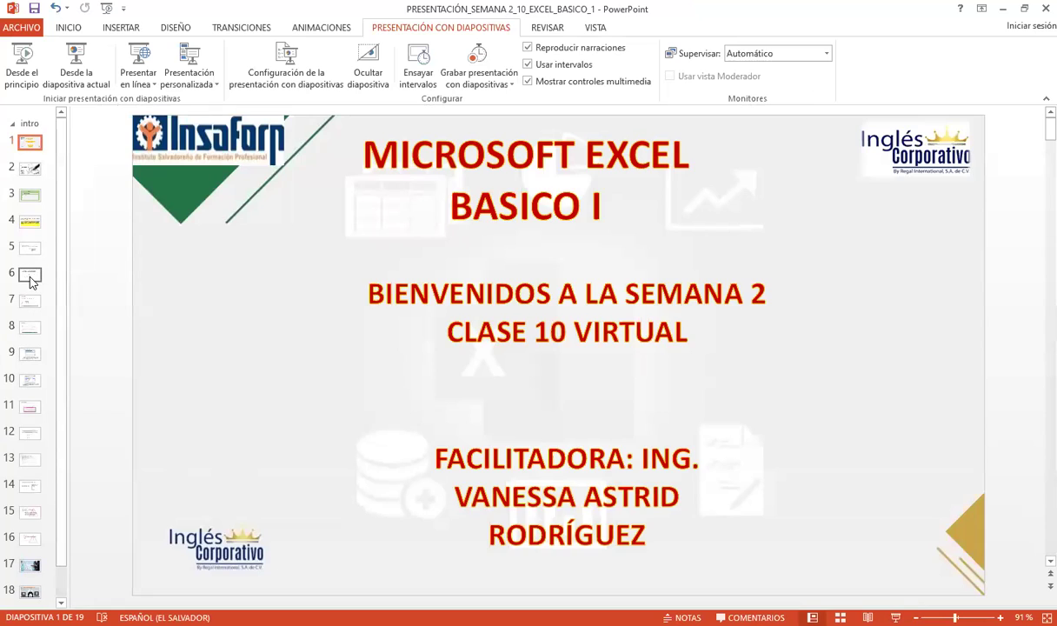
left_click(29, 271)
left_click_drag(251, 424, 450, 421)
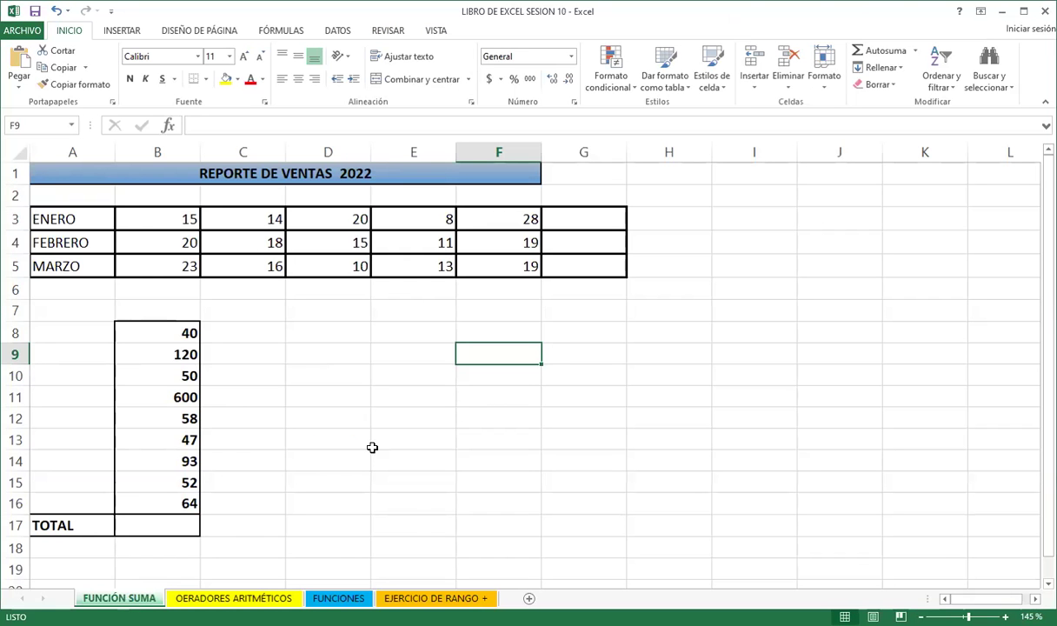
Paste the example into E2 of 'OERADORES ARITMÉTICOS', widen column E, and remove the stray minus
left_click(234, 598)
scroll(450, 278, "up", 3)
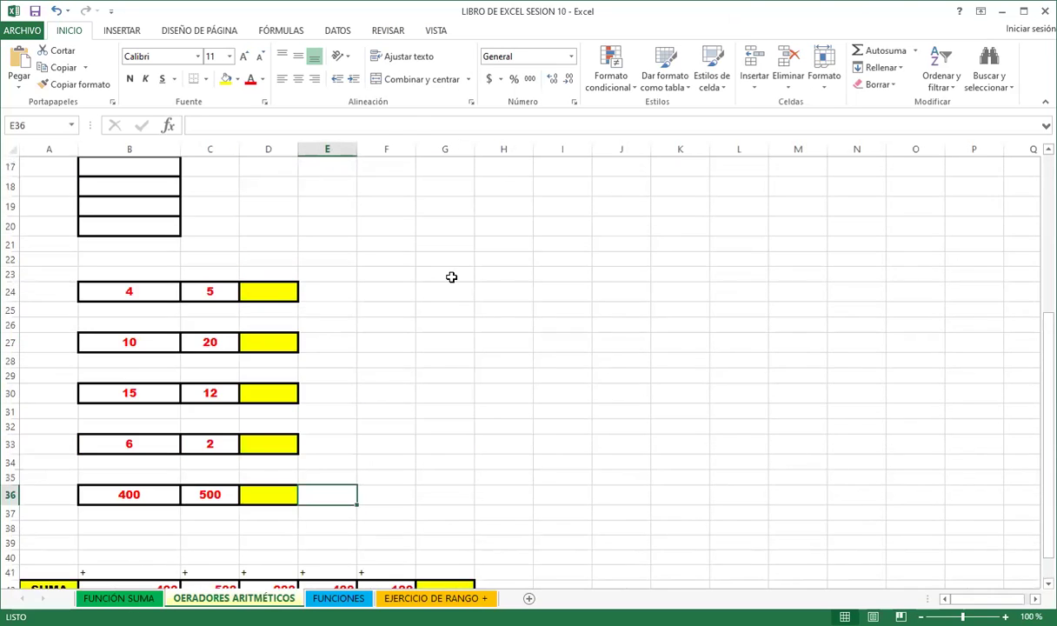
scroll(425, 282, "up", 5)
left_click(333, 192)
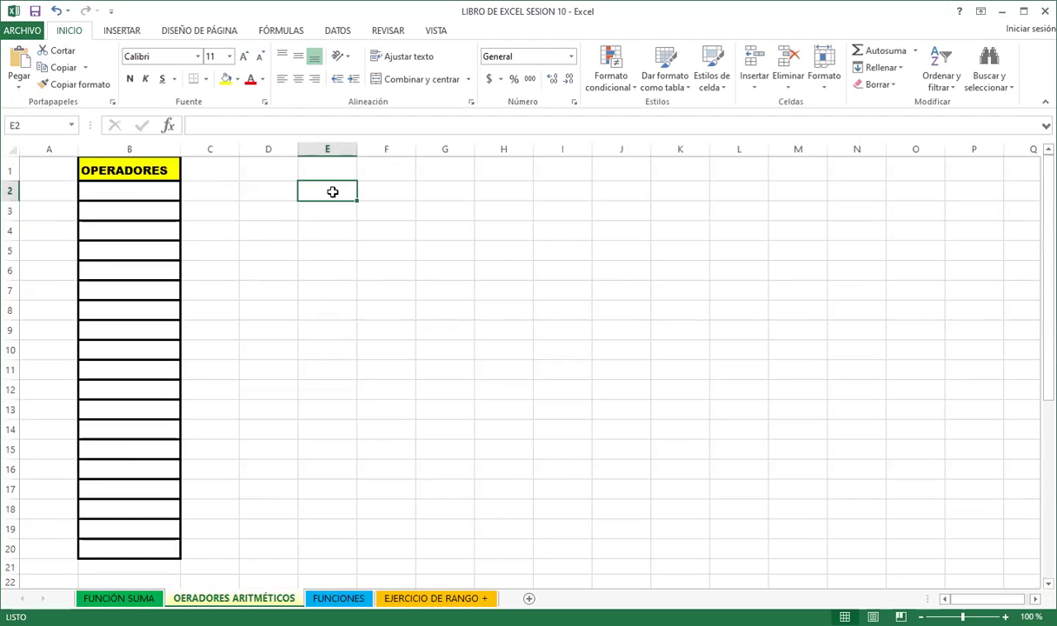
type("-4 + 7 * (10 - (2 + 3)) = 39")
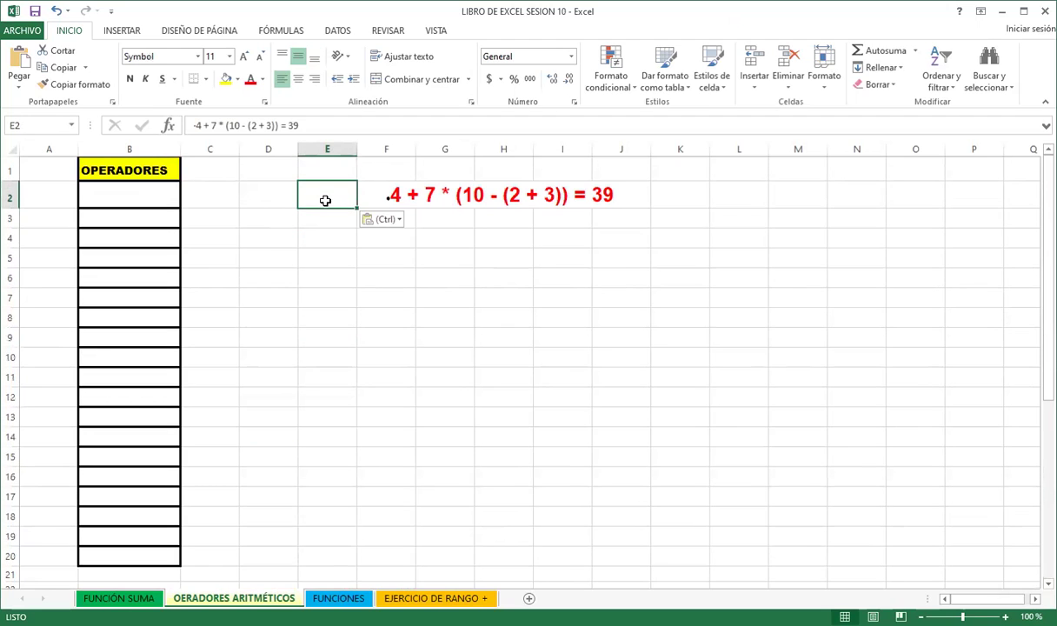
mouse_move(376, 204)
left_mouse_down()
mouse_move(334, 185)
mouse_move(343, 194)
left_mouse_up()
left_click_drag(356, 150, 634, 150)
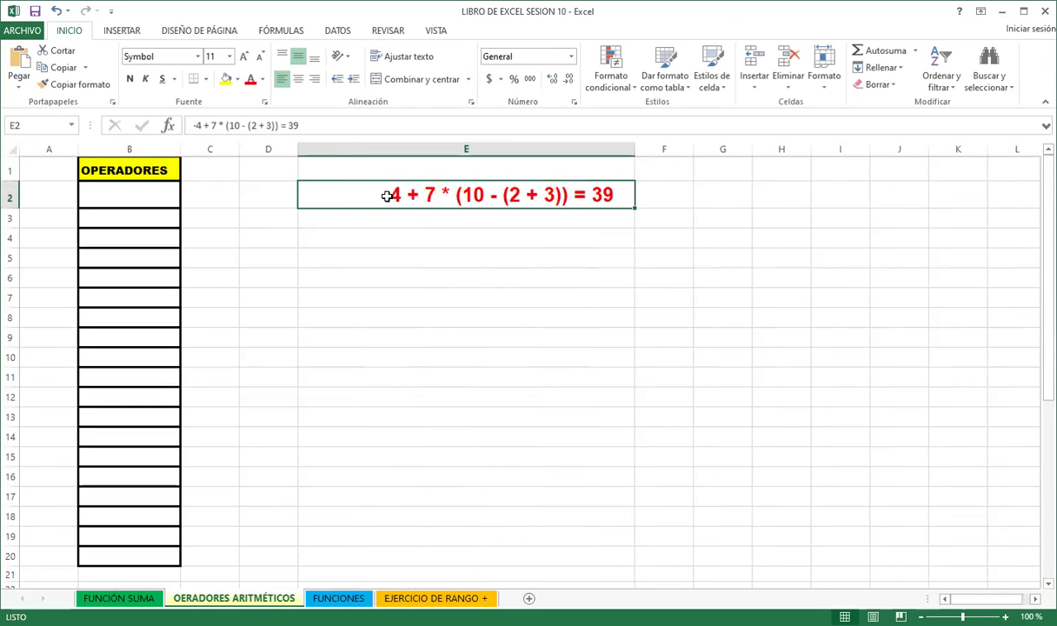
double_click(393, 194)
key("Delete")
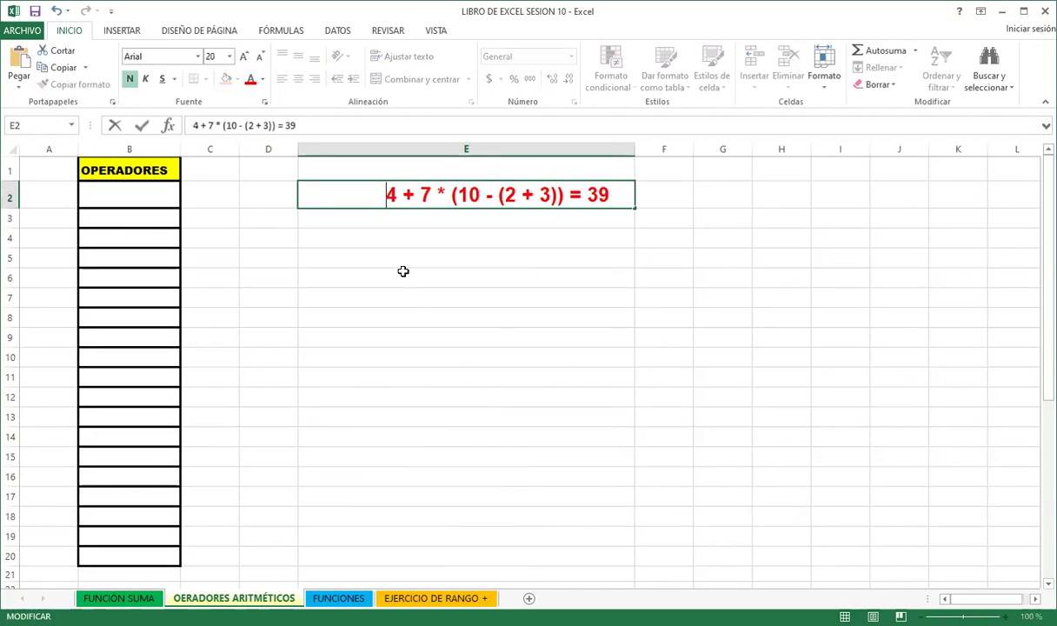
left_click(425, 225)
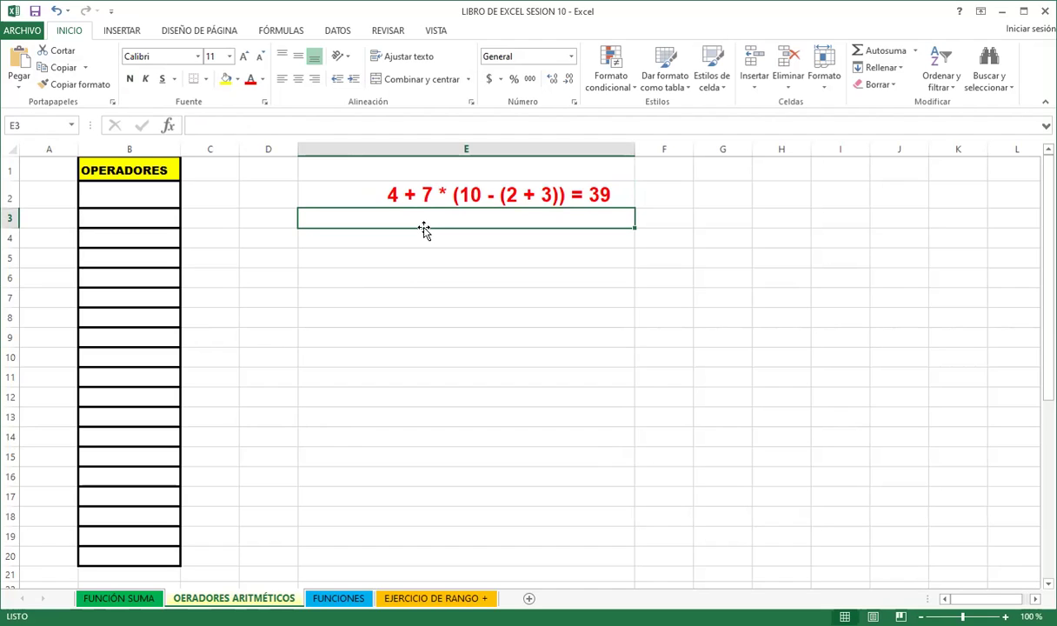
Enter 4+7 in E3 and format E3:E10 as bold red 18-point text
type("4+7")
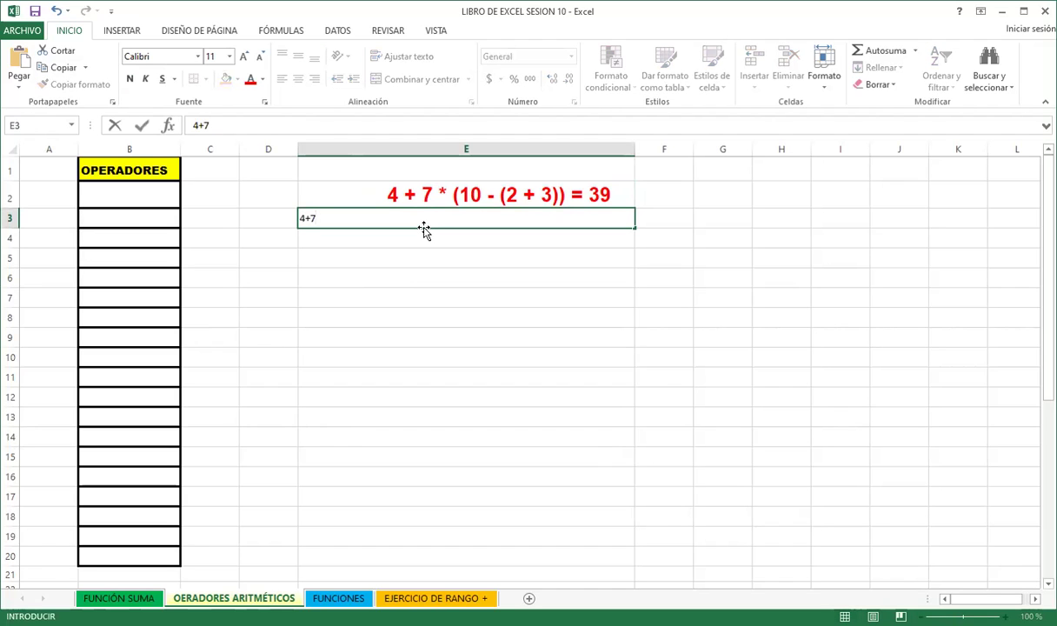
left_click(370, 265)
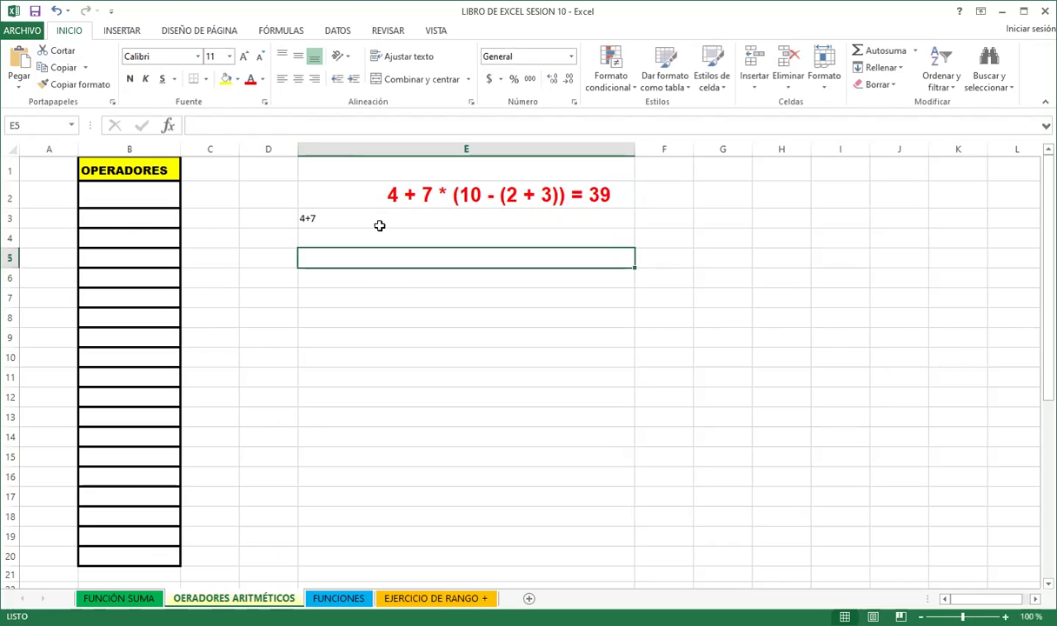
left_click(325, 217)
key("shift+Down")
key("shift+Down")
key("shift+Down")
left_click(251, 78)
left_click(244, 56)
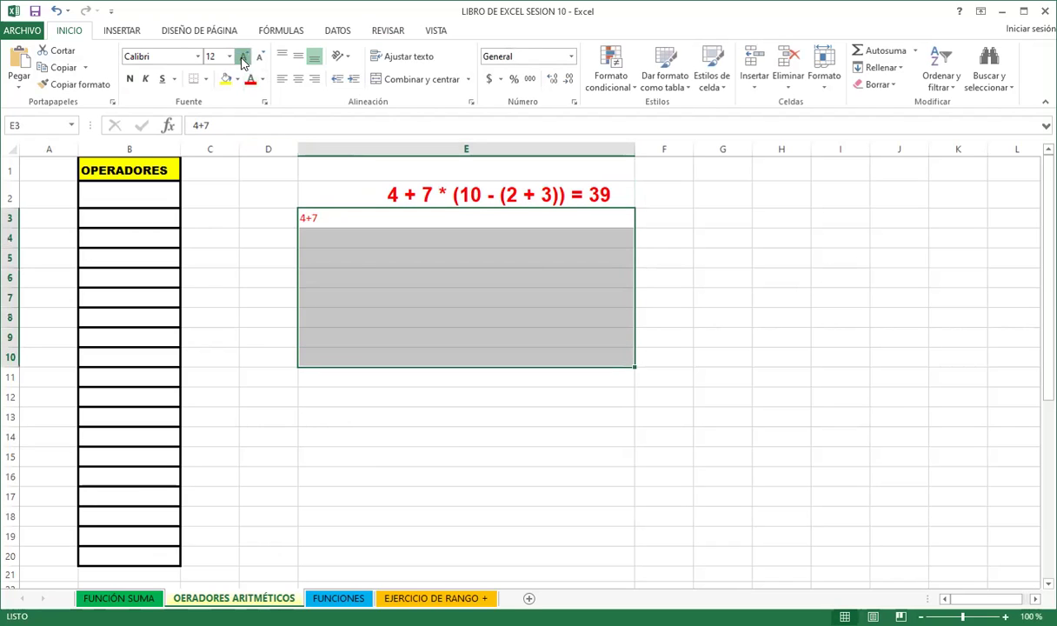
left_click(243, 55)
left_click(243, 56)
left_click(243, 56)
left_click(128, 81)
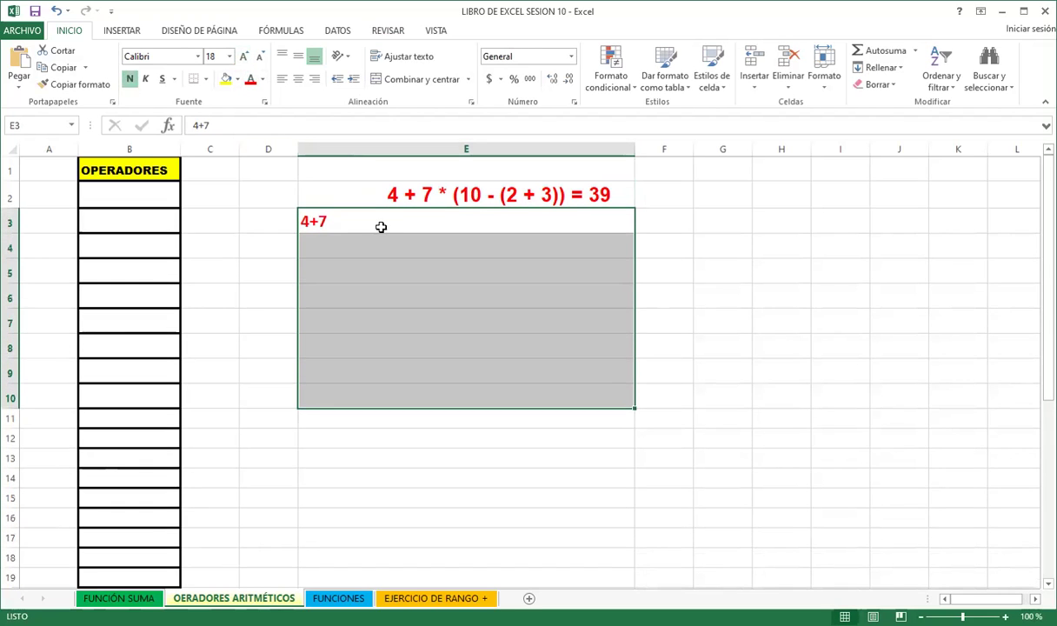
double_click(350, 223)
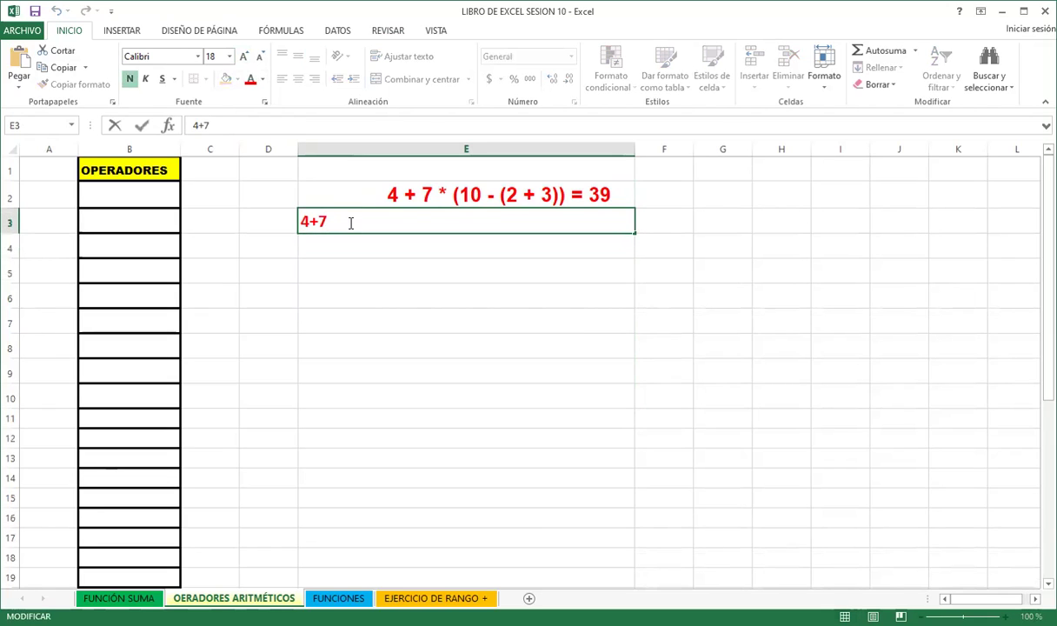
Fill E3:E6 with the steps 4+7*(10-5), 4+7*5, 4+35, and result 39
type("*")
type("(")
type("10-5)")
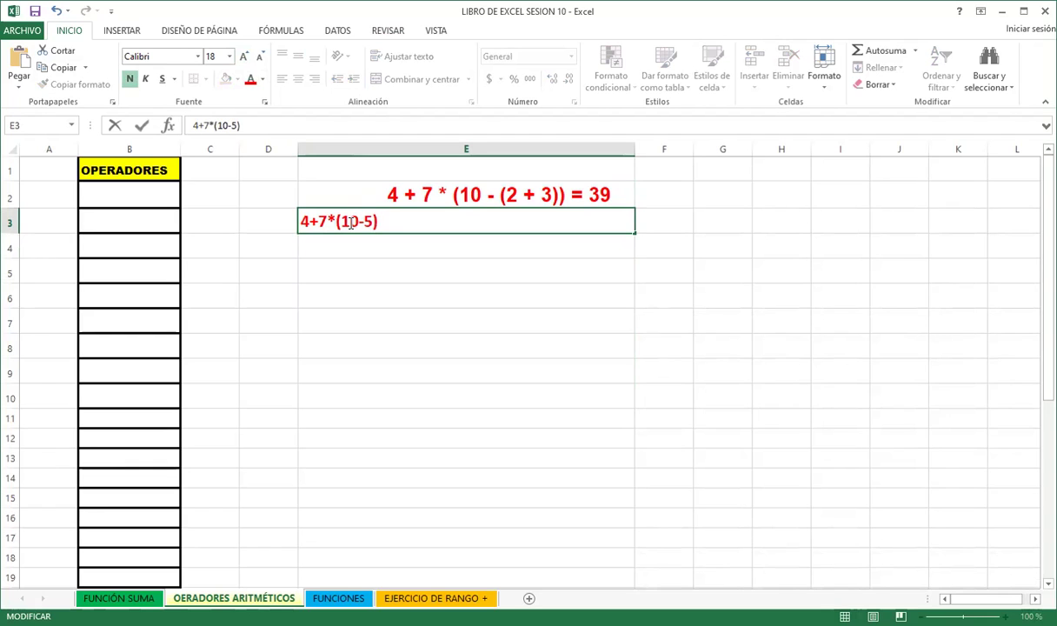
key("Return")
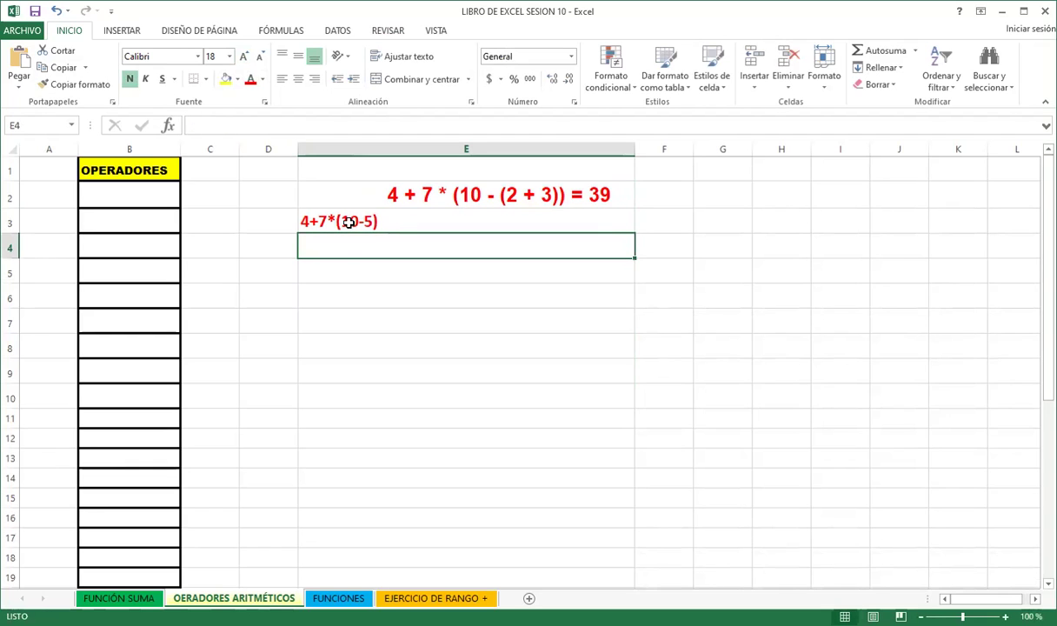
type("4")
type("+7")
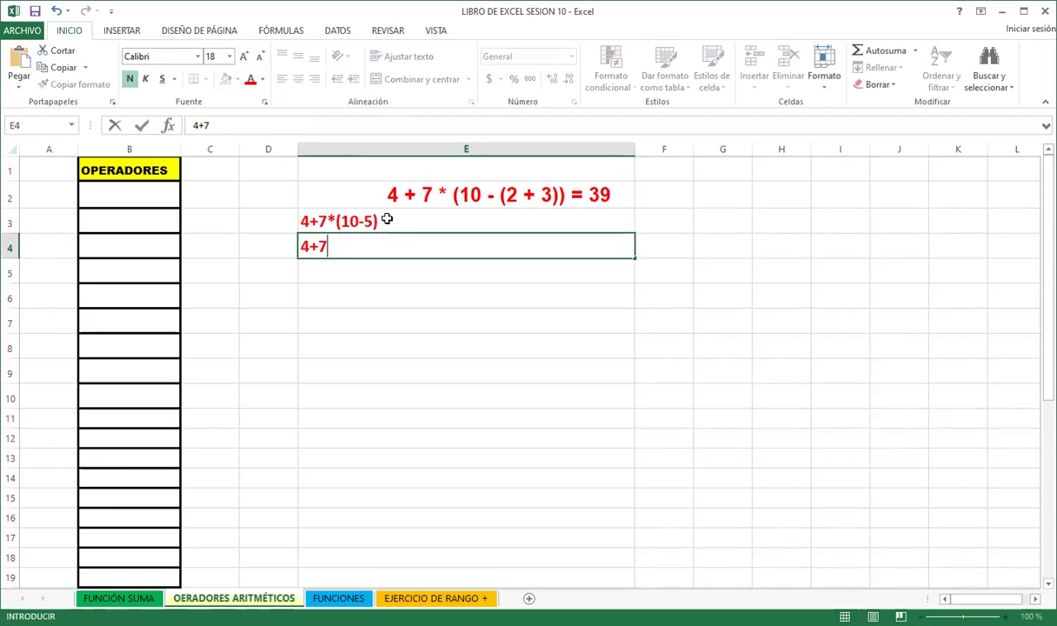
type("*")
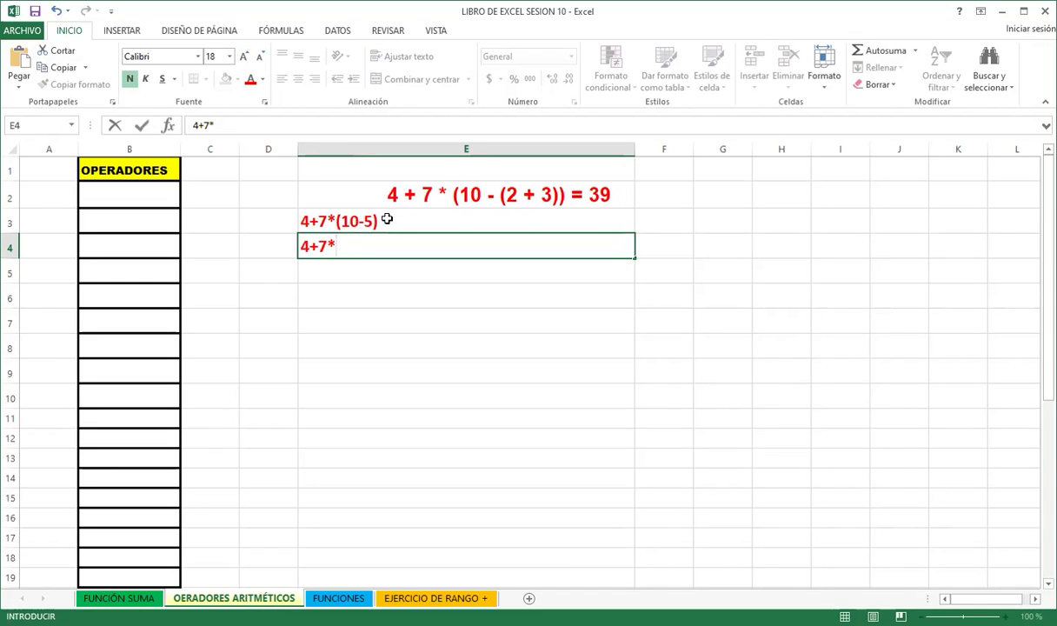
type("5")
key("Return")
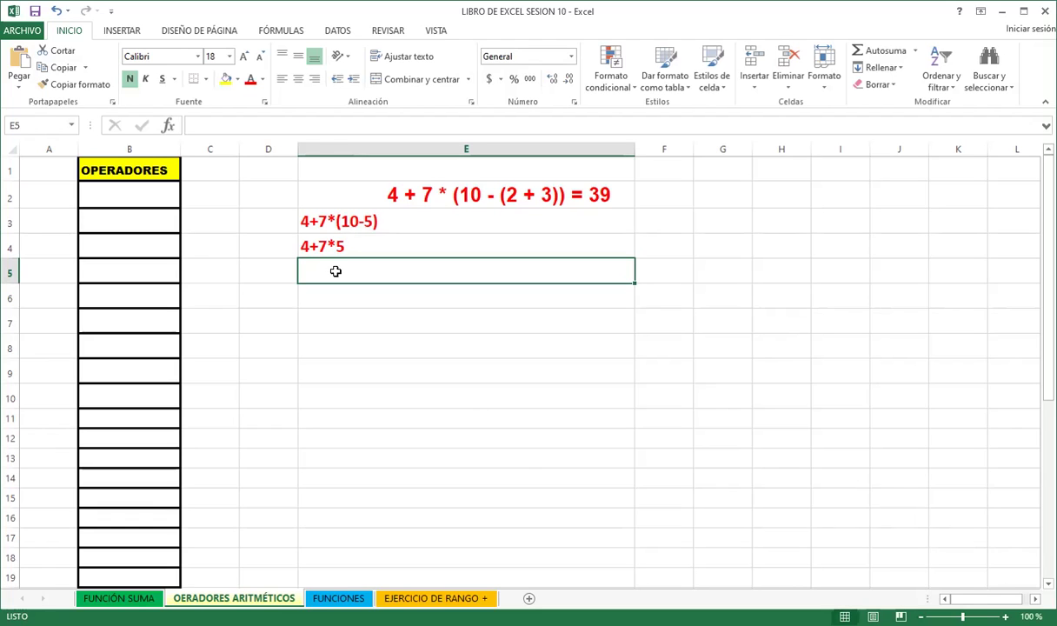
type("4+")
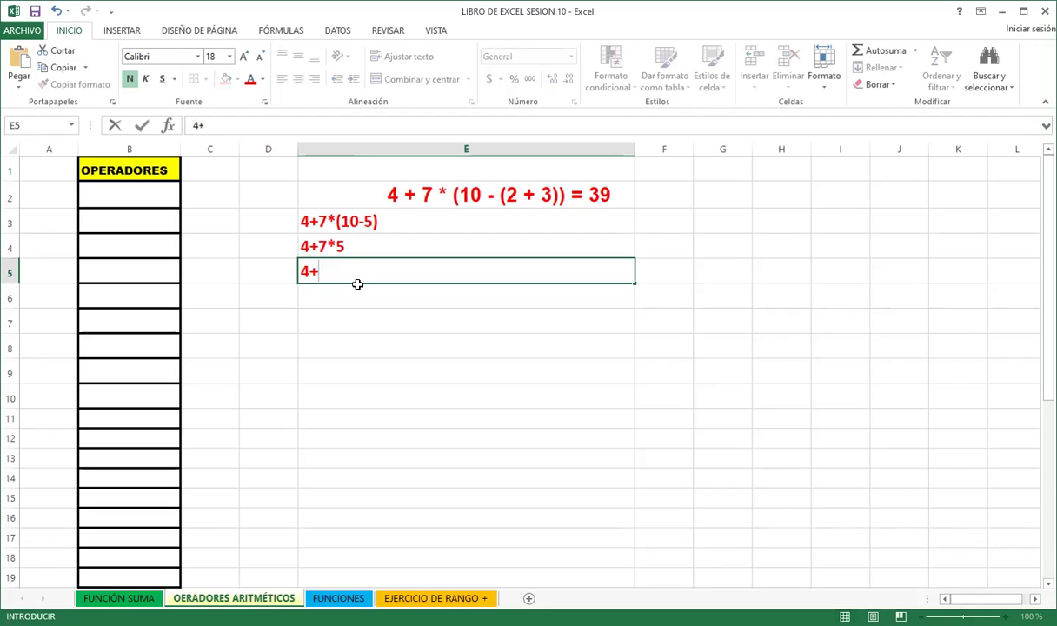
type("35")
key("Return")
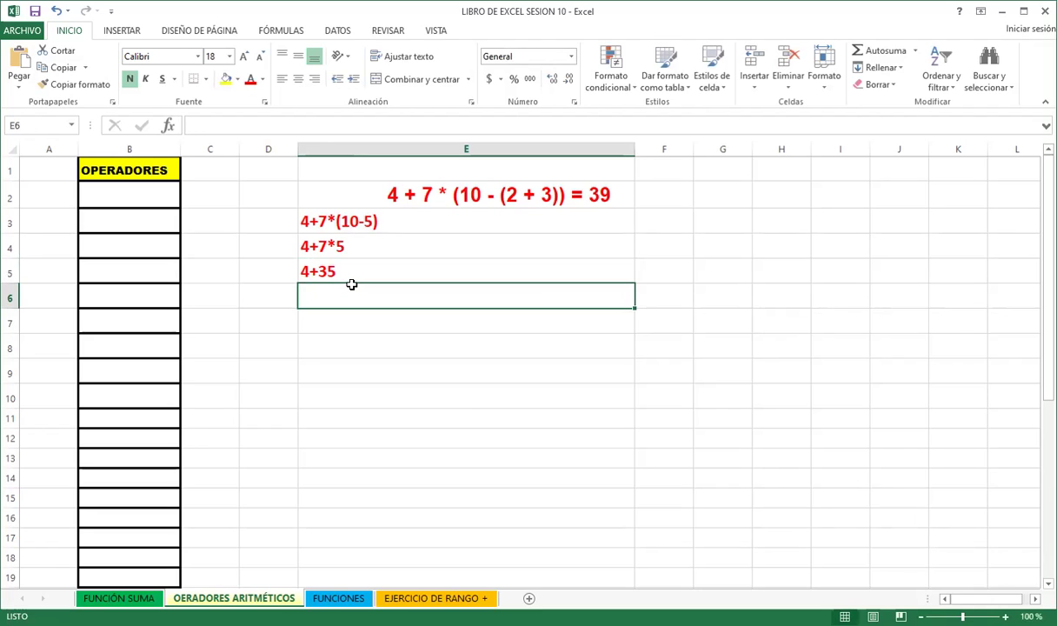
type("39")
key("Return")
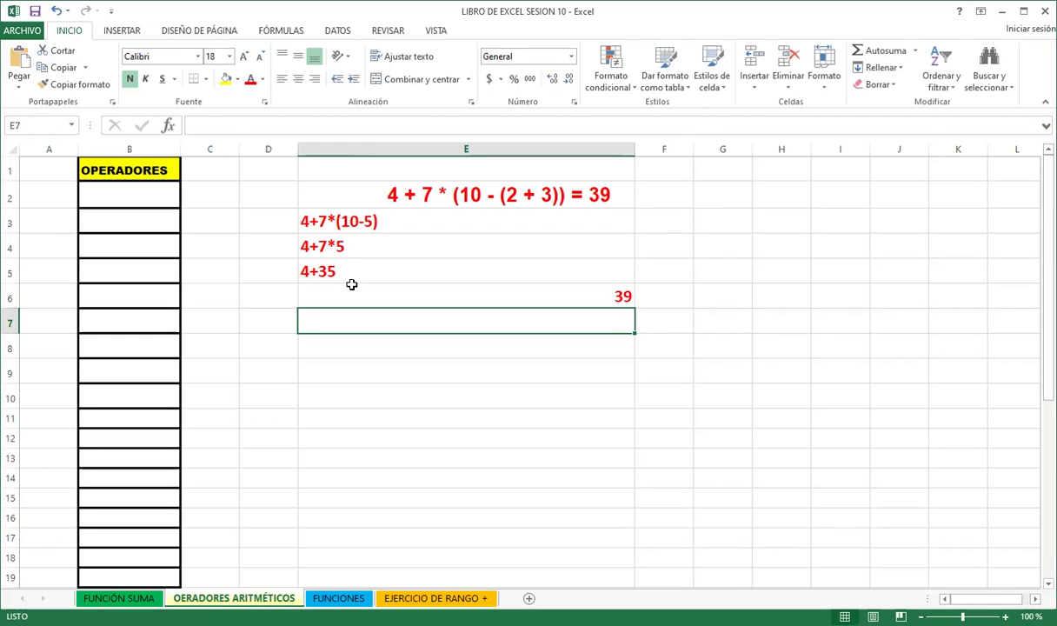
Copy the expression text from E2 and paste it into B2
left_click(412, 201)
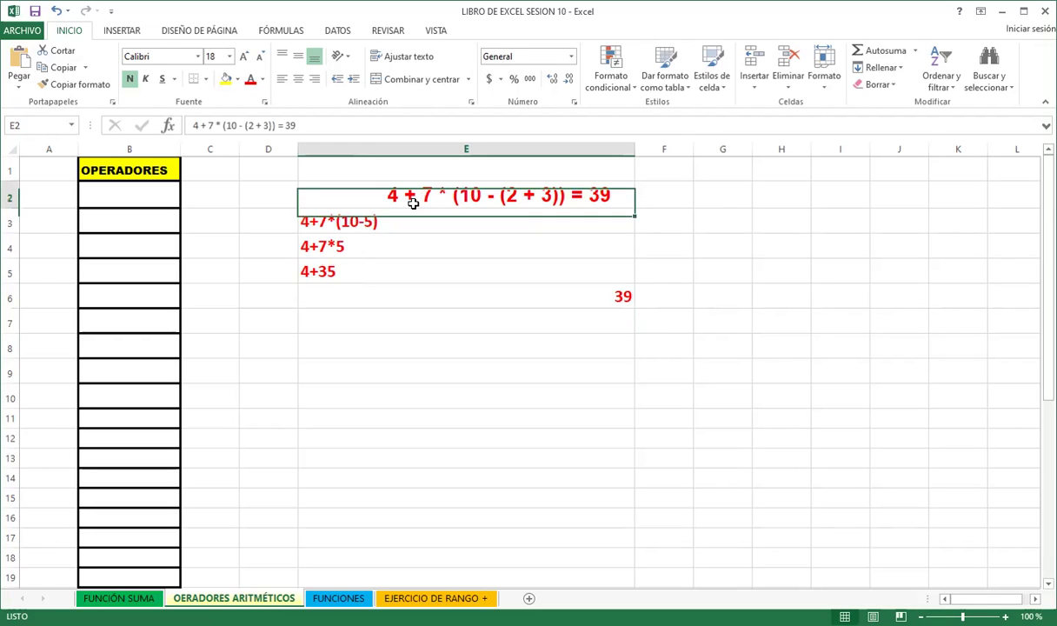
double_click(393, 195)
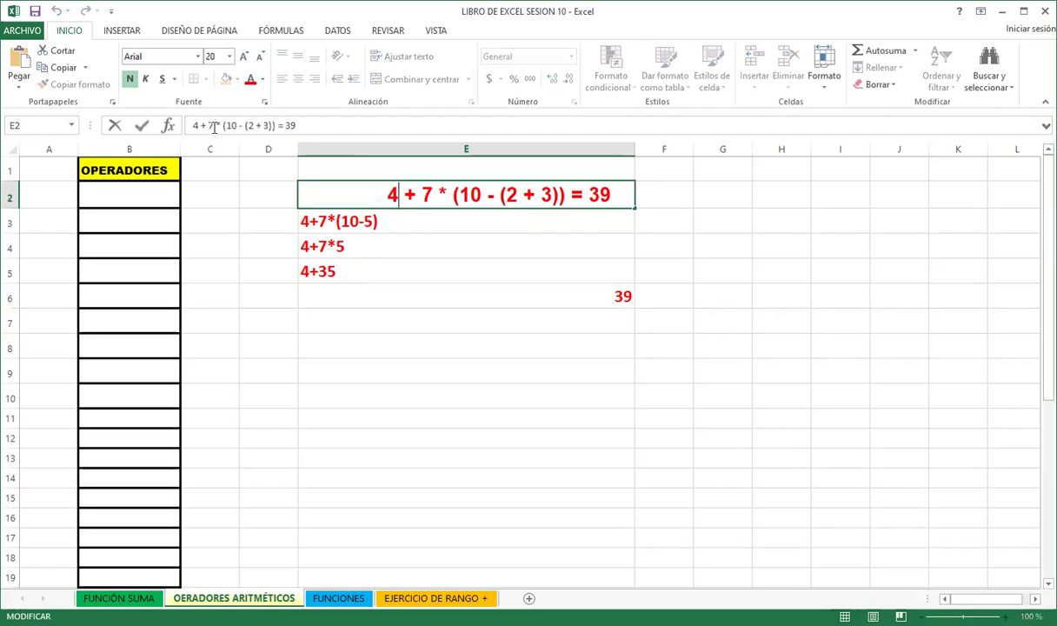
left_click_drag(193, 126, 296, 126)
key("ctrl+c")
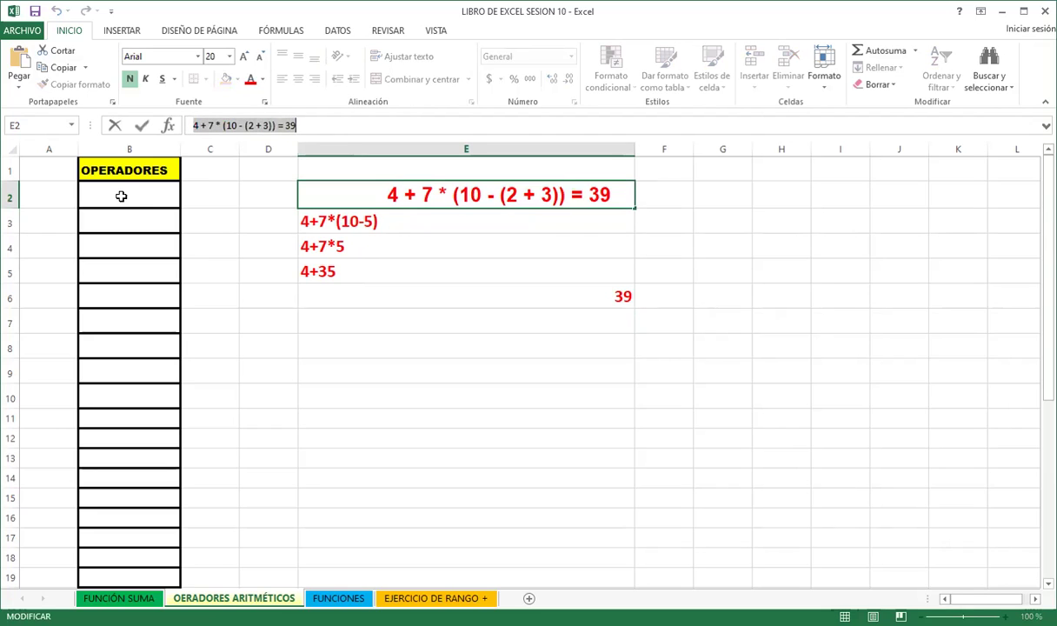
left_click(121, 197)
key("ctrl+v")
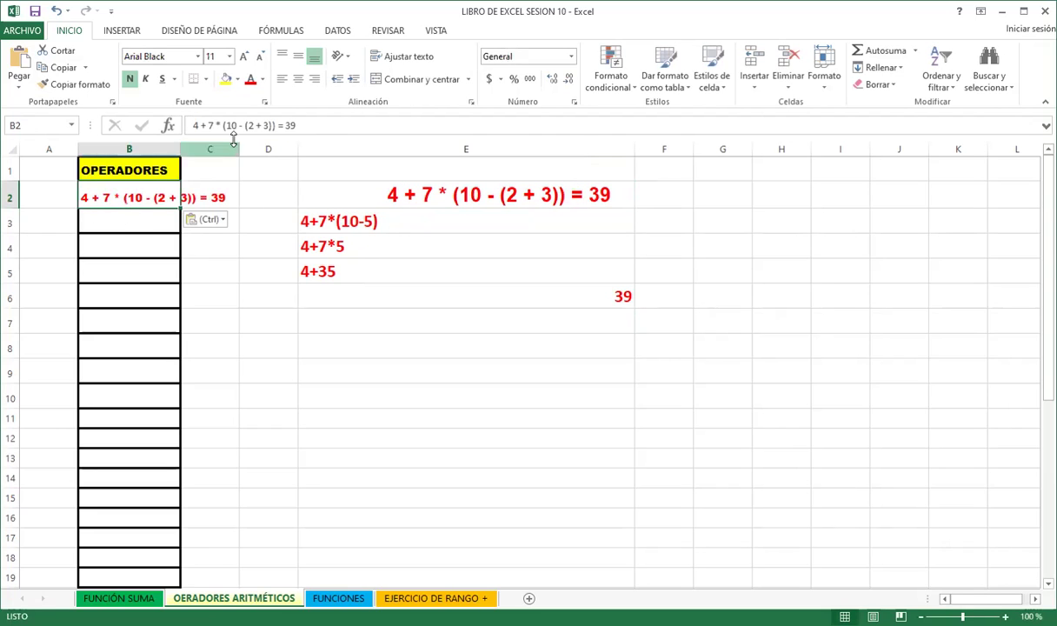
Turn B2 into a formula by adding a leading = and deleting the trailing = 39
left_click(196, 124)
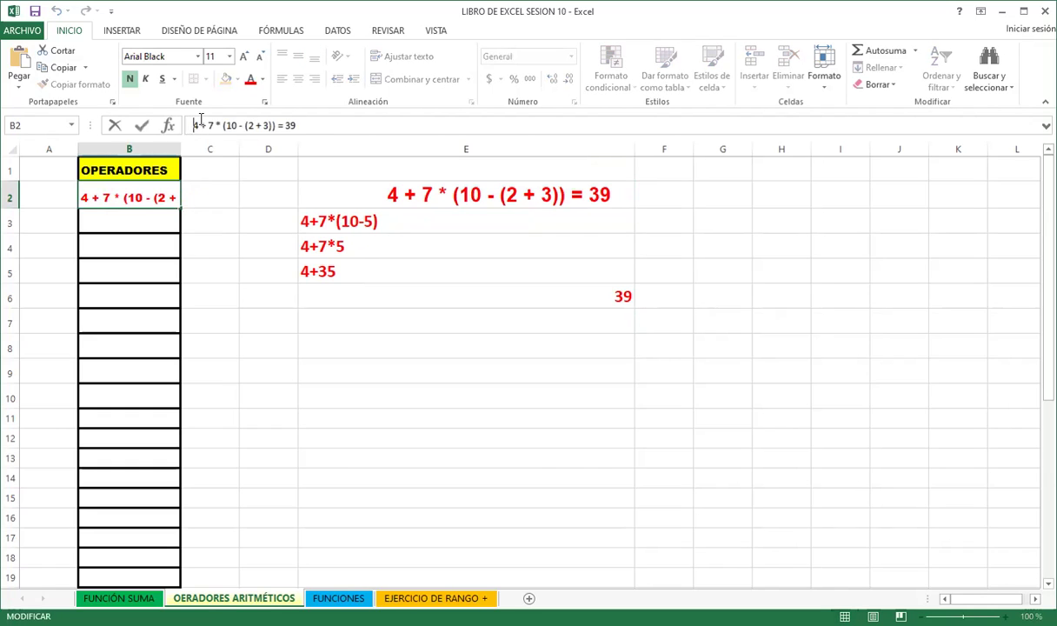
type("=")
key("Return")
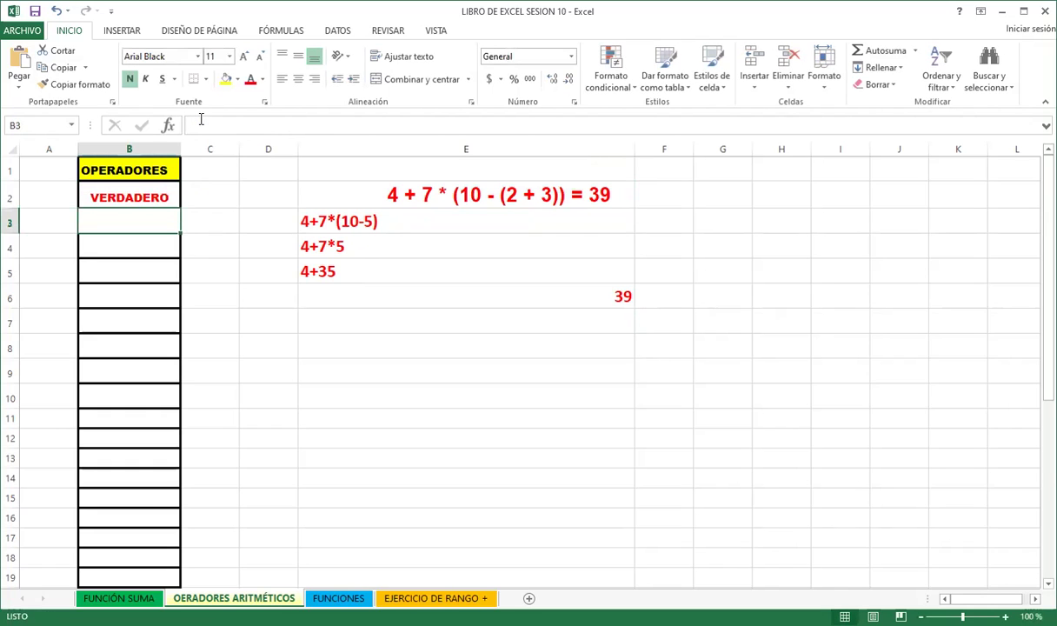
key("Up")
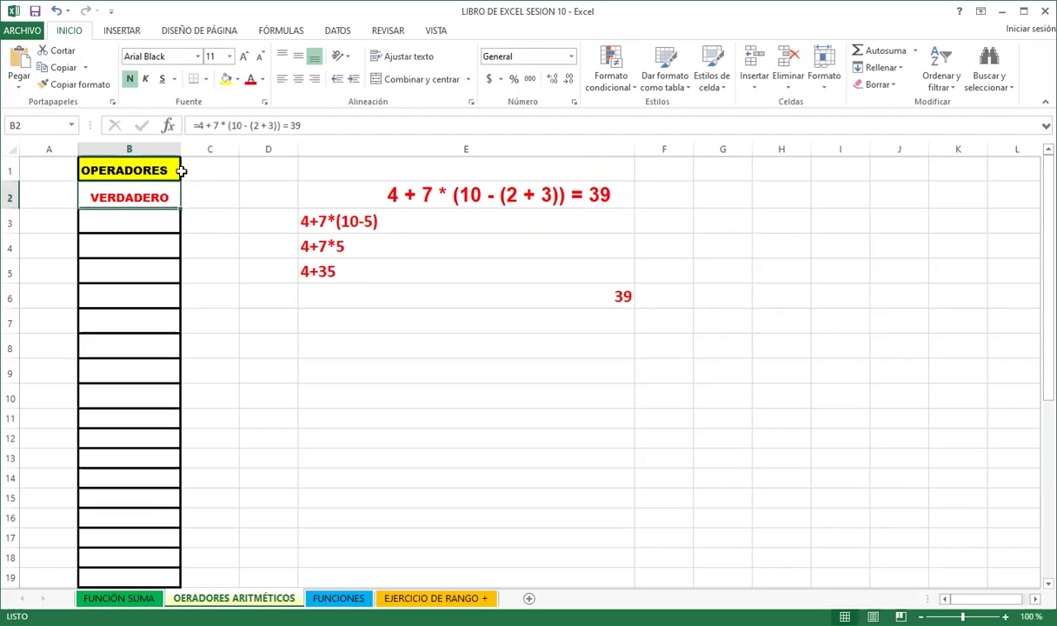
left_click(280, 123)
key("Delete")
key("Delete")
key("Delete")
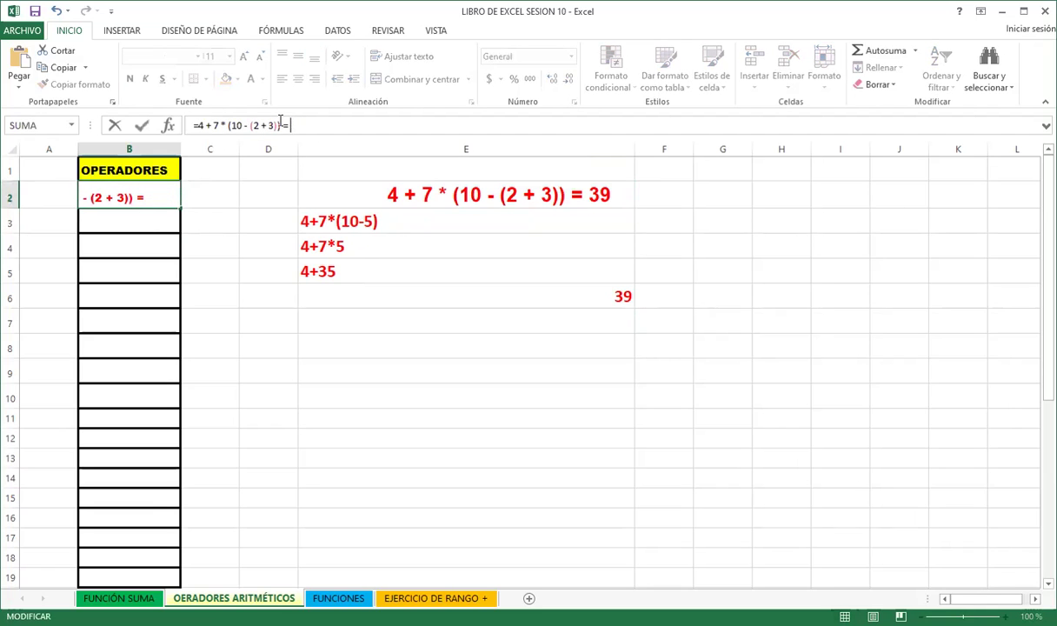
key("Delete")
key("Delete")
key("Return")
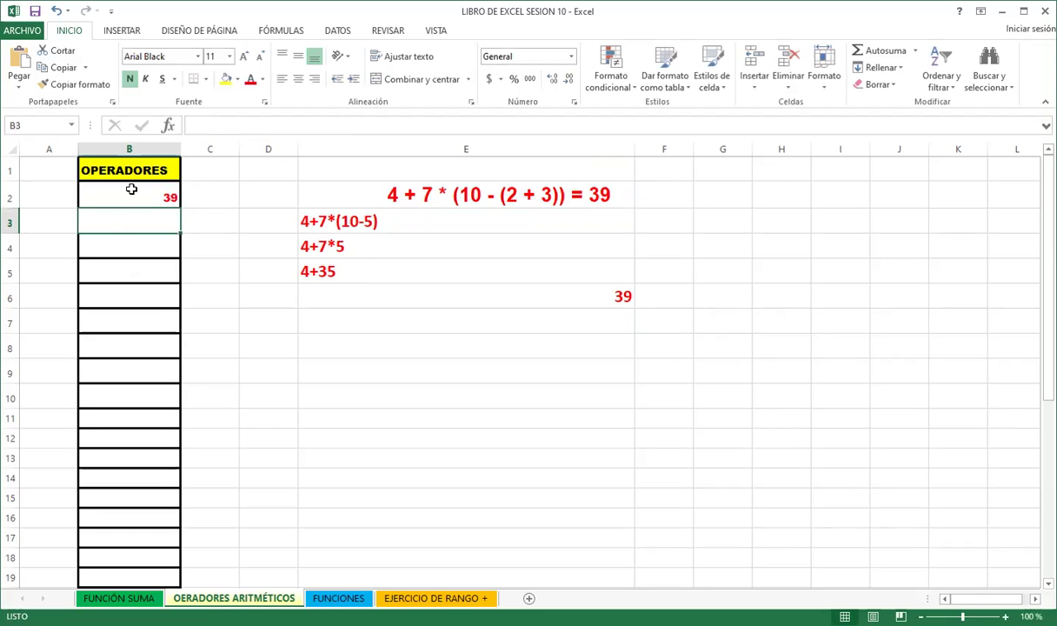
left_click(98, 190)
Zoom the sheet to 145%, then review the written result in E6 and B2's formula
scroll(84, 407, "up", 3)
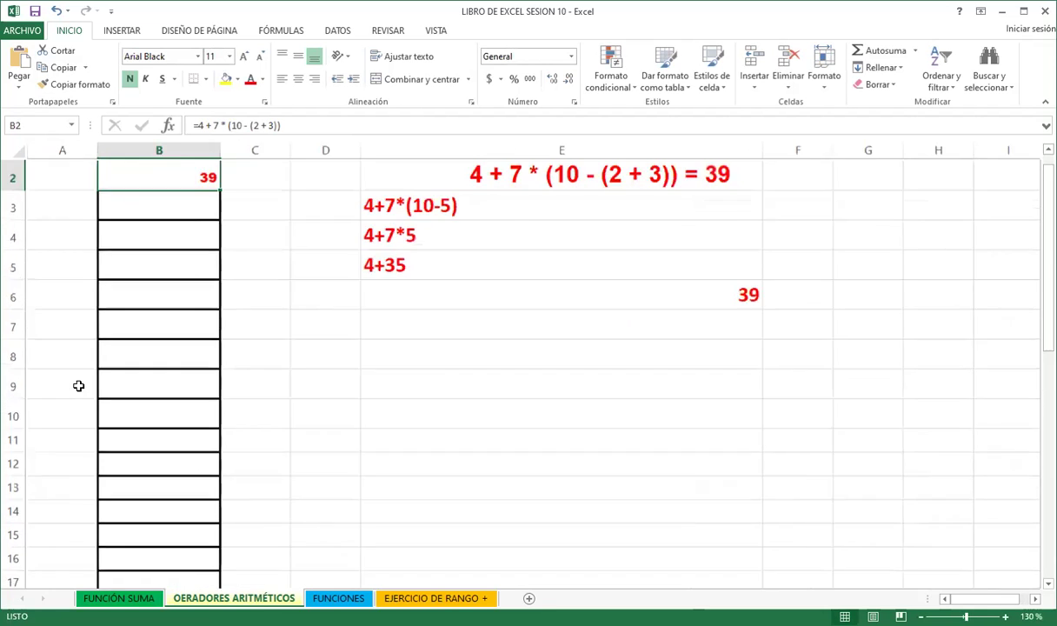
scroll(186, 245, "up", 1)
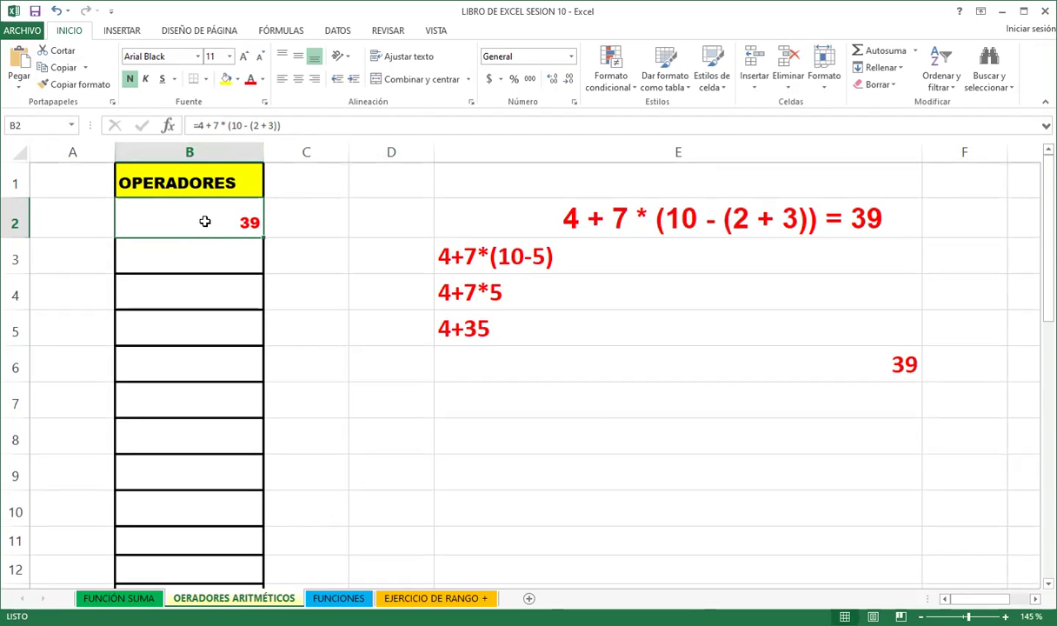
left_click(804, 357)
left_click(210, 228)
Enter =4 + 7 * (10 - (2 + 3)), =4+5*8/7+9-10 and =45*5 in B2 to B4
type("=")
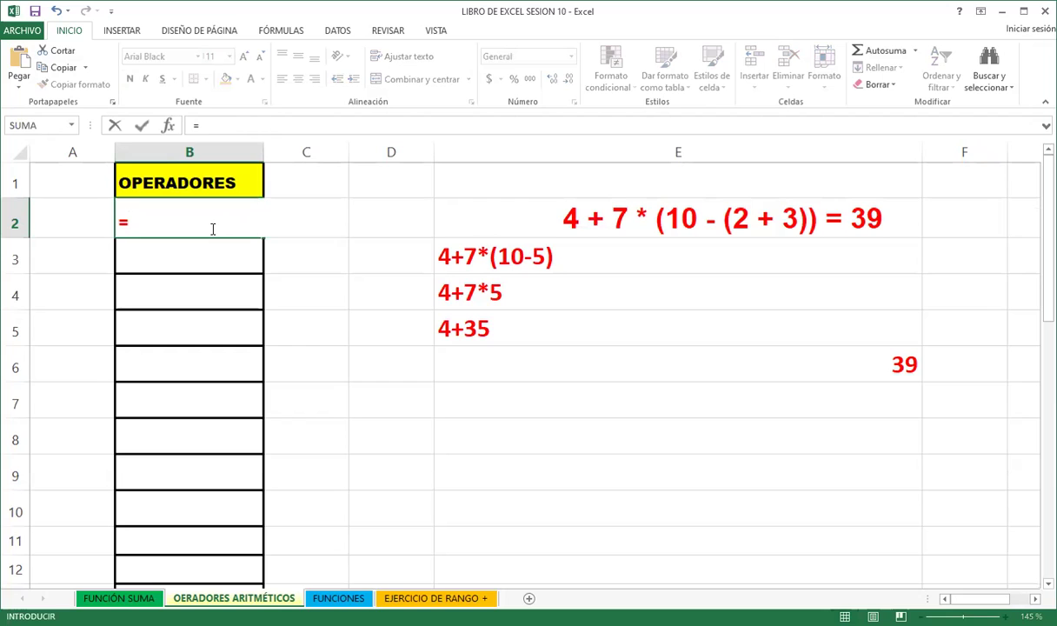
type("4 + 7 * (10 - (2 + 3))")
key("Return")
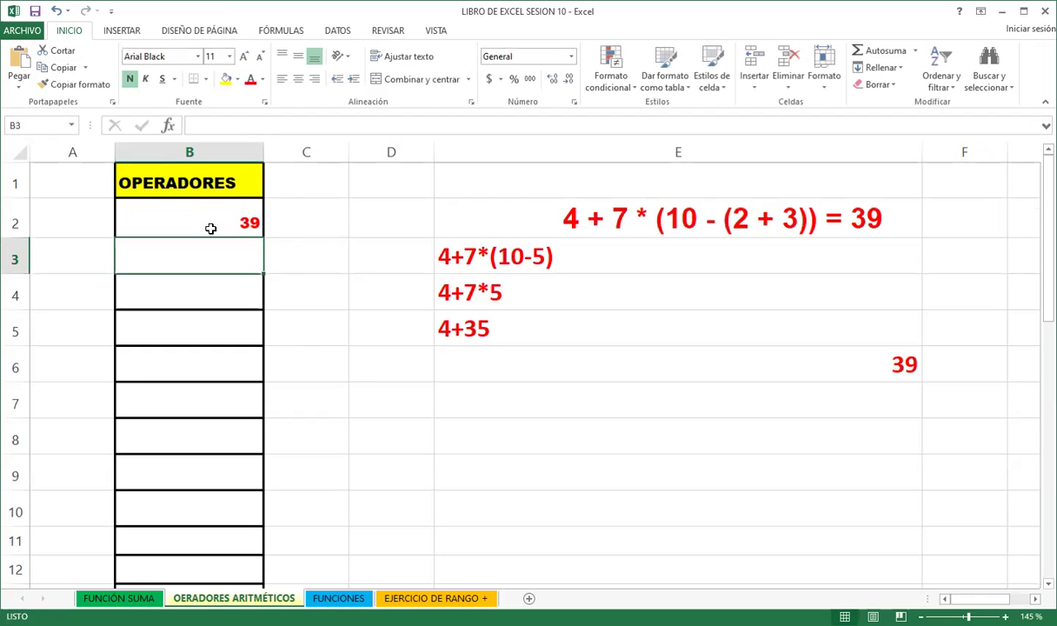
type("=")
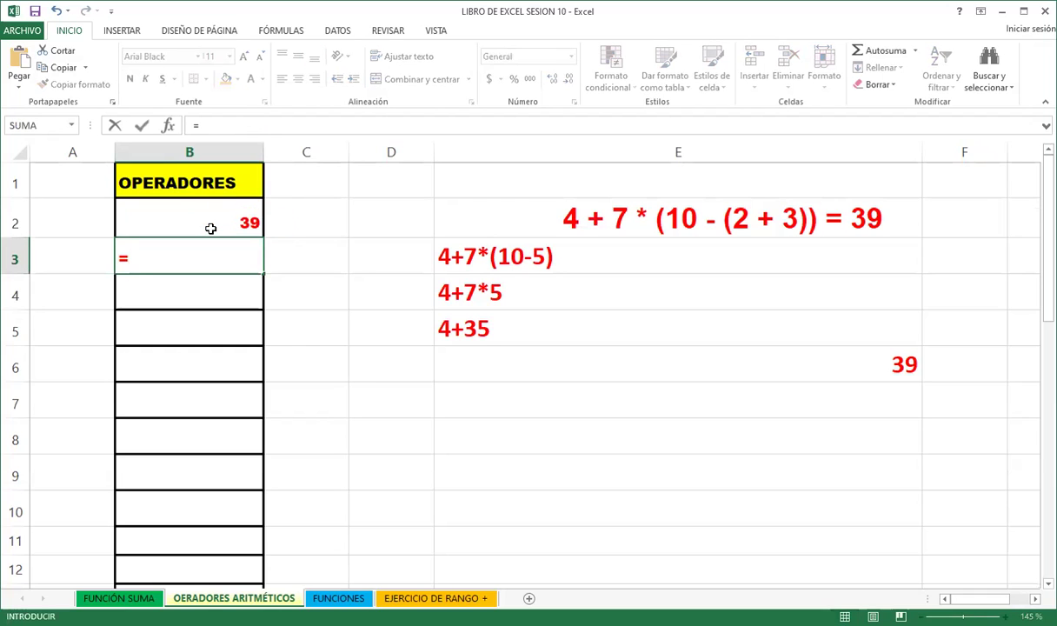
type("4+5*8/7+9-10")
key("Return")
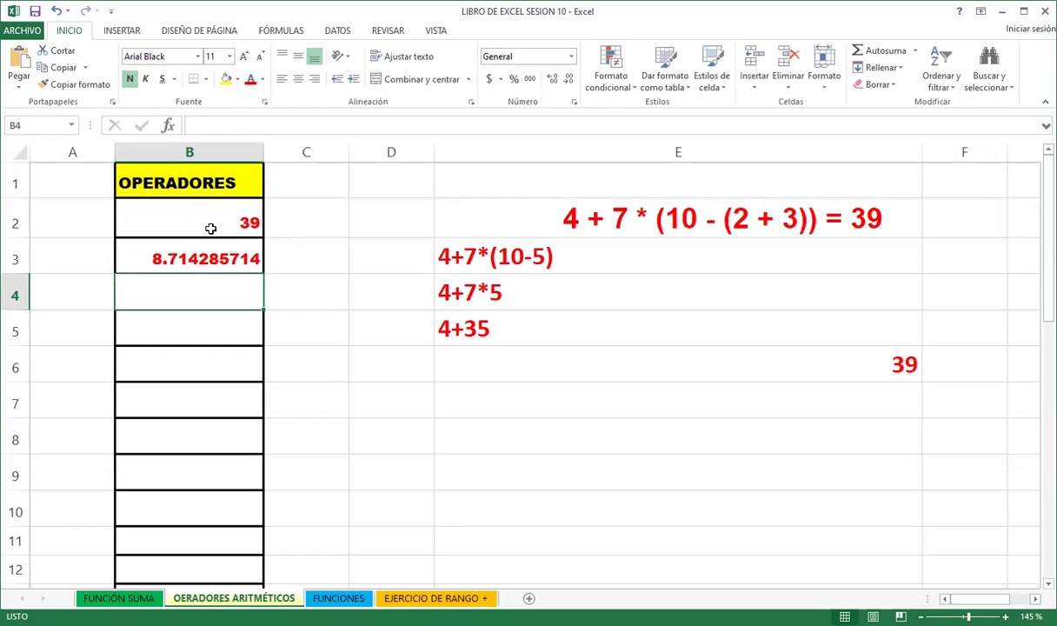
type("=45*5")
key("Return")
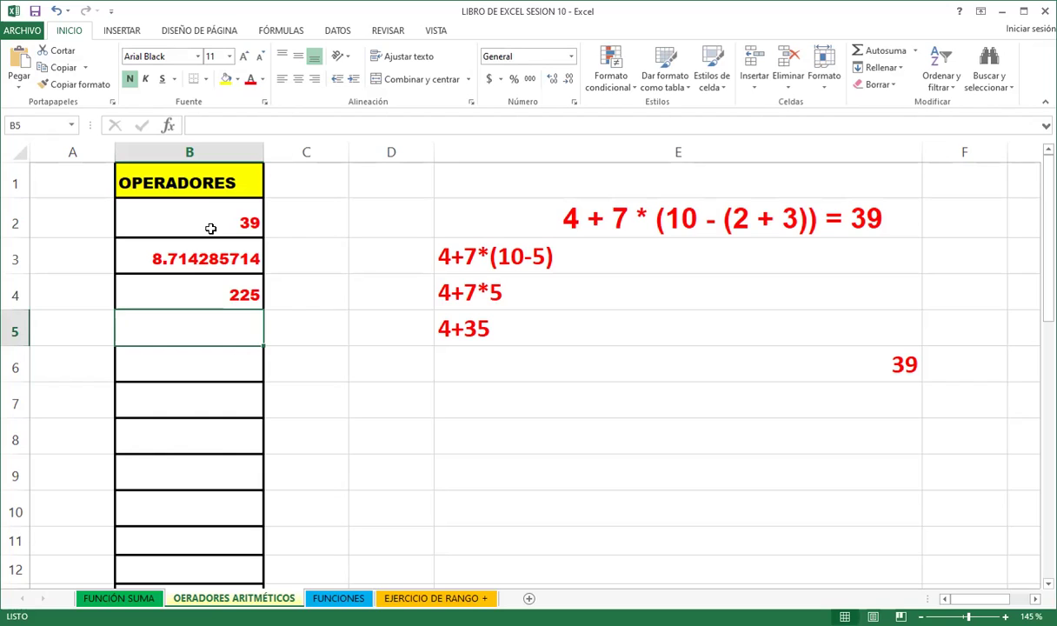
Enter the sample value 12 in D6
left_click(401, 355)
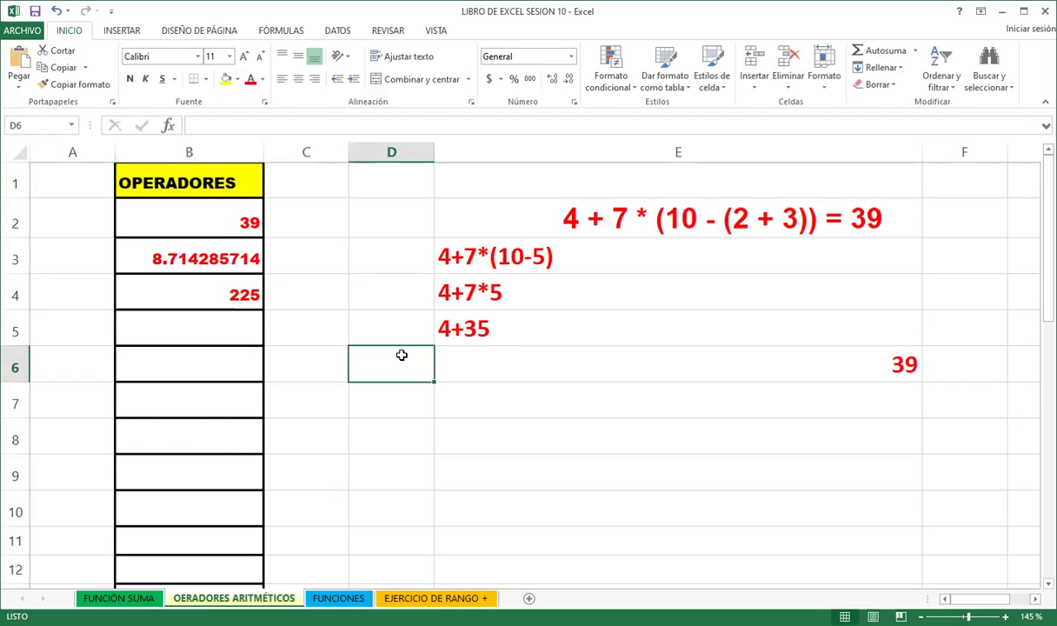
type("12")
key("Tab")
Enter the value 15 in E6
type("15")
key("Return")
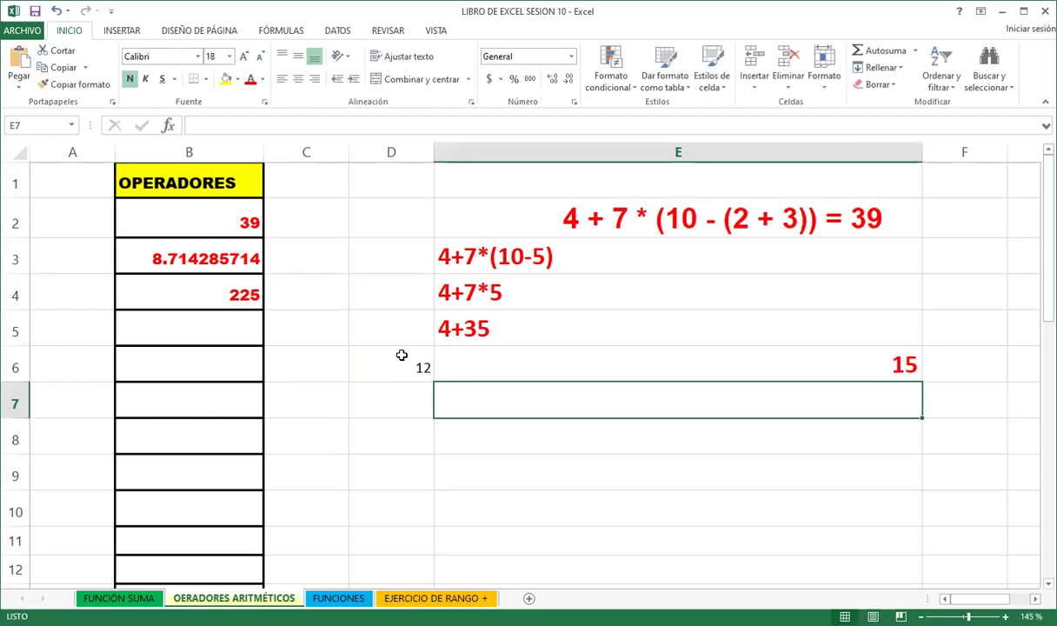
key("Up")
key("Right")
Build the formula =D6+E6 in F6 by clicking the cells, giving 27
type("=")
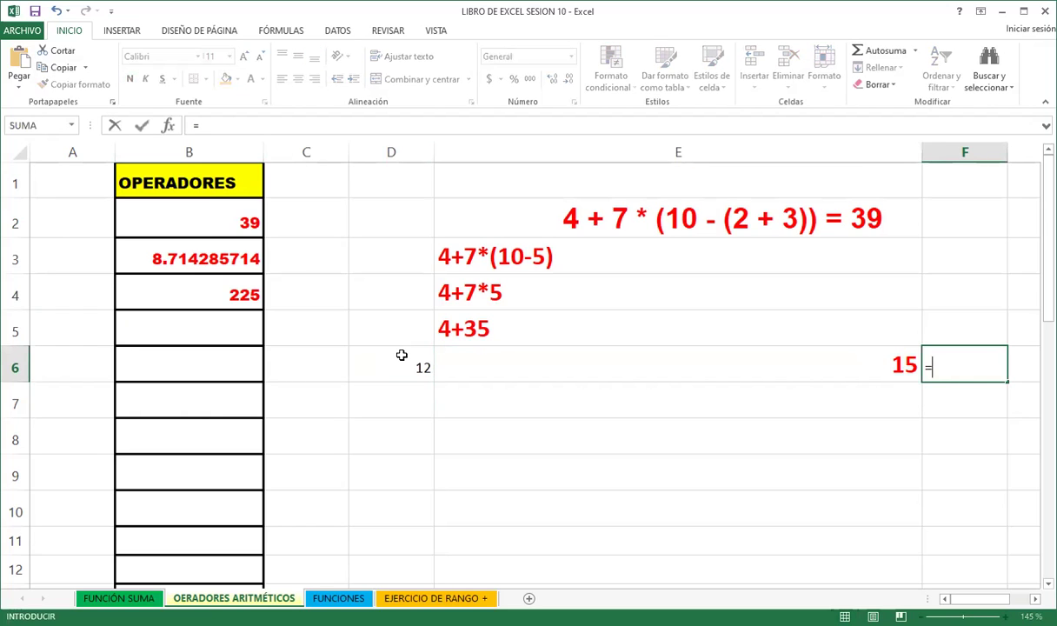
left_click(391, 355)
type("+")
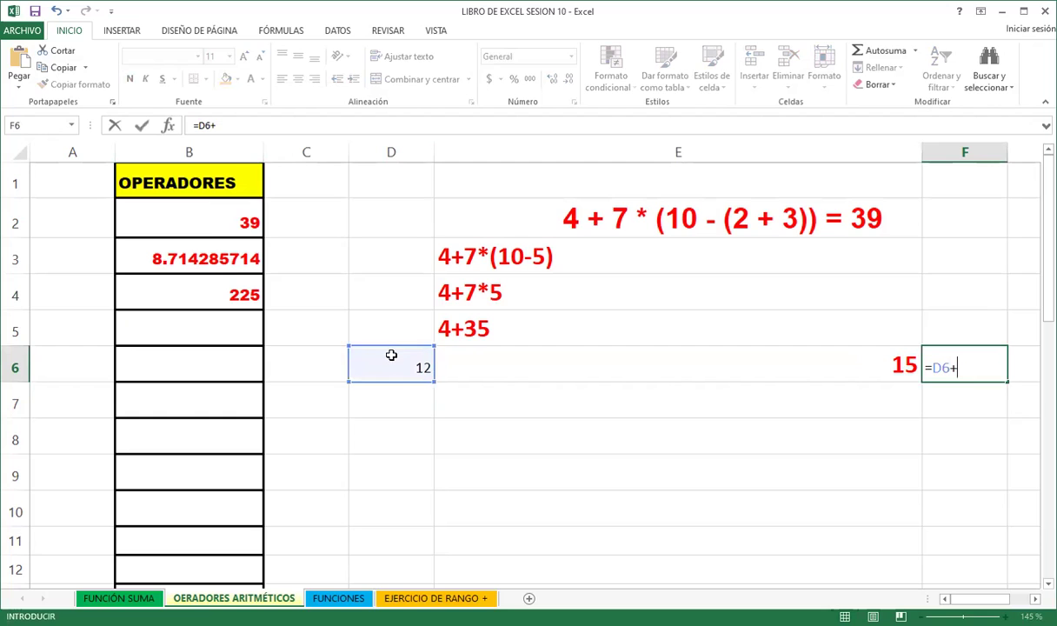
left_click(729, 383)
key("Return")
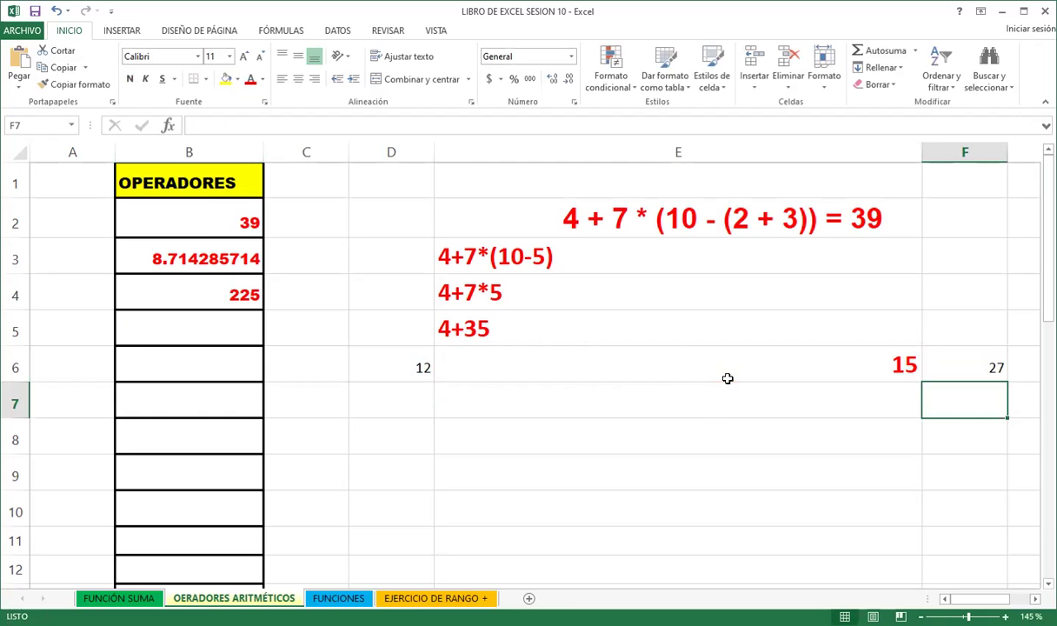
left_click(944, 370)
left_click(194, 293)
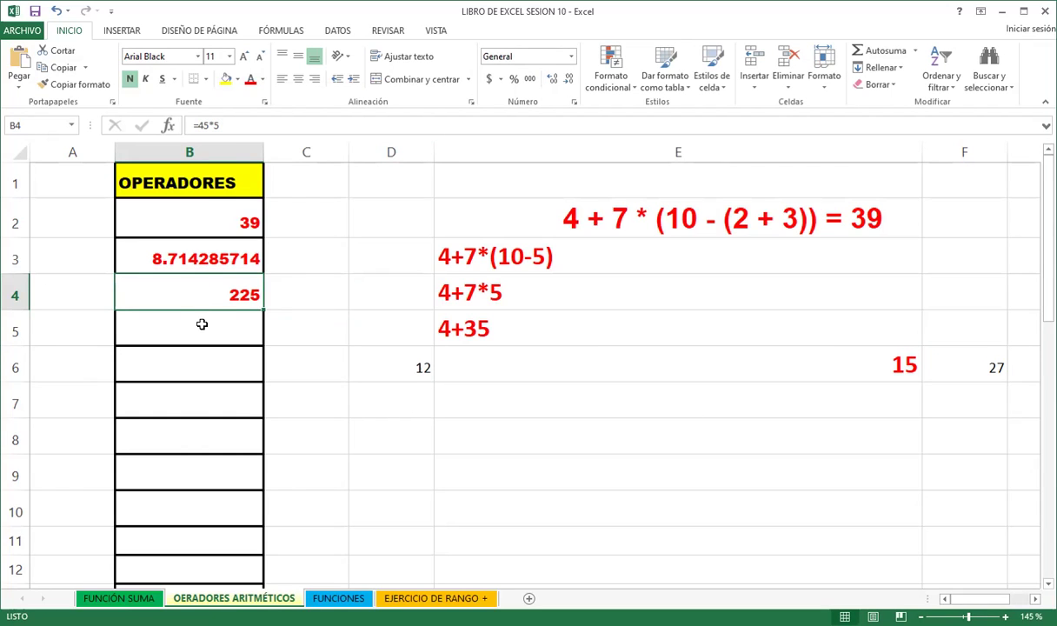
Enter =102*5/4*10-2 in B5 so it displays 1273
left_click(201, 324)
type("=102*5/")
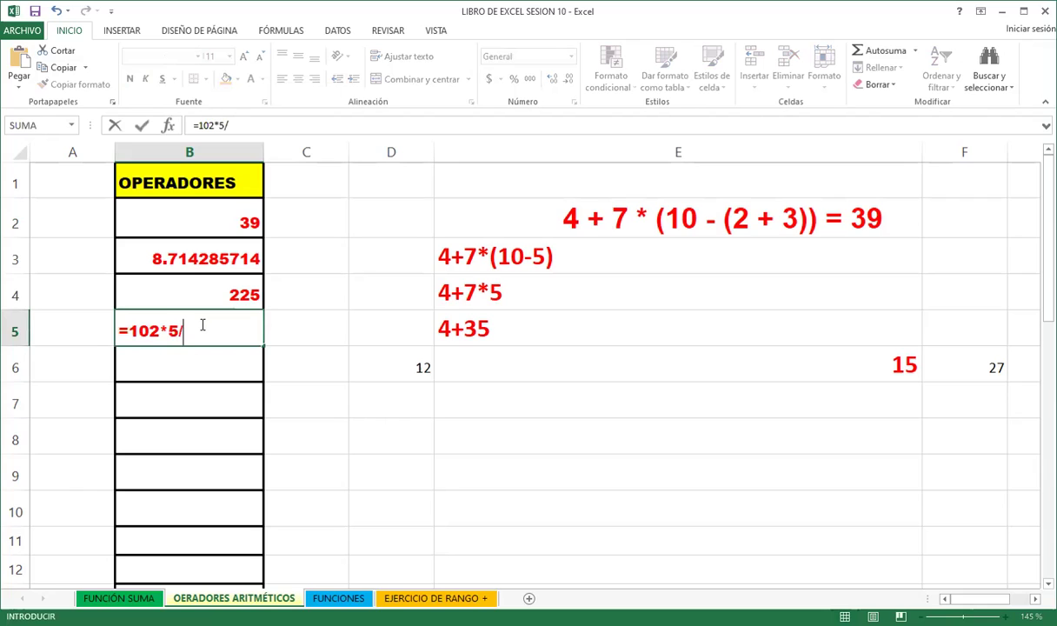
type("4*10-2")
key("Return")
left_click(202, 332)
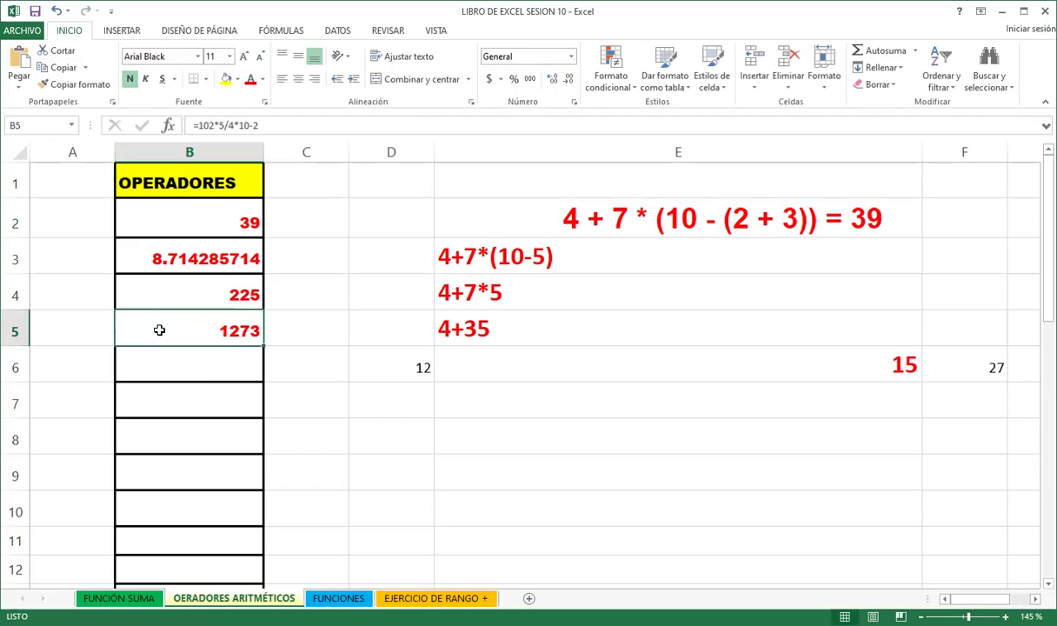
left_click(160, 221)
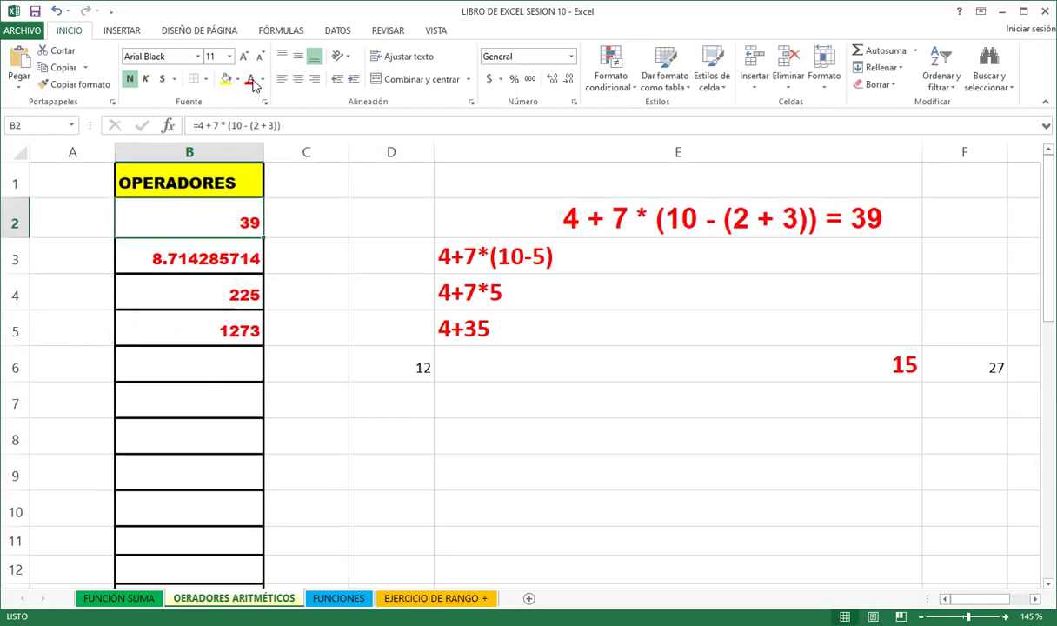
Use Evaluar fórmula to step B2's formula through 4 + 7 * 5 and 4 + 35 to 39, then close it
left_click(276, 30)
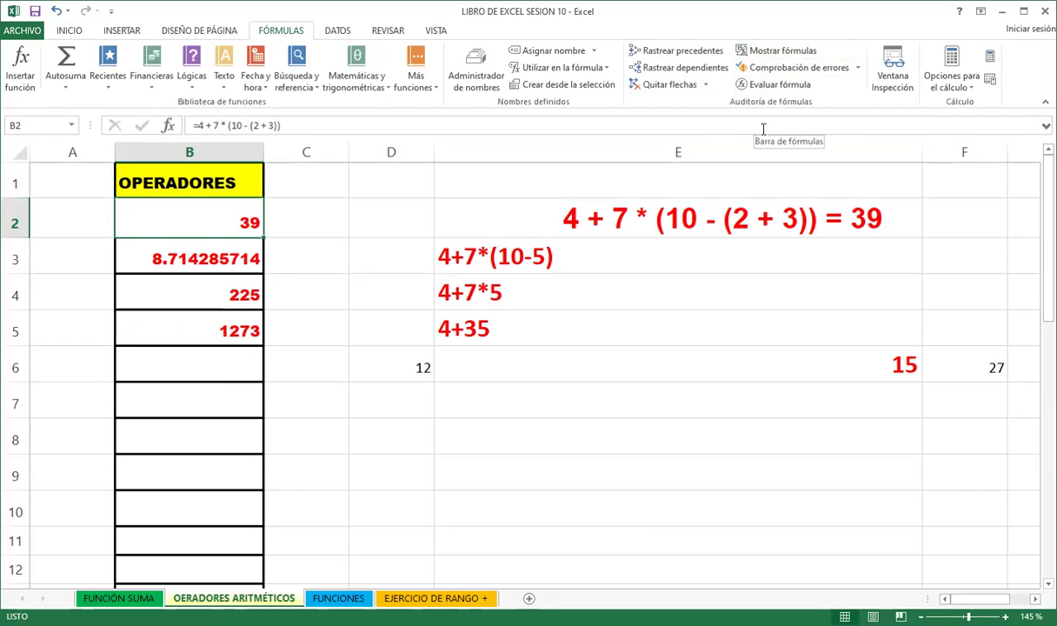
left_click(768, 86)
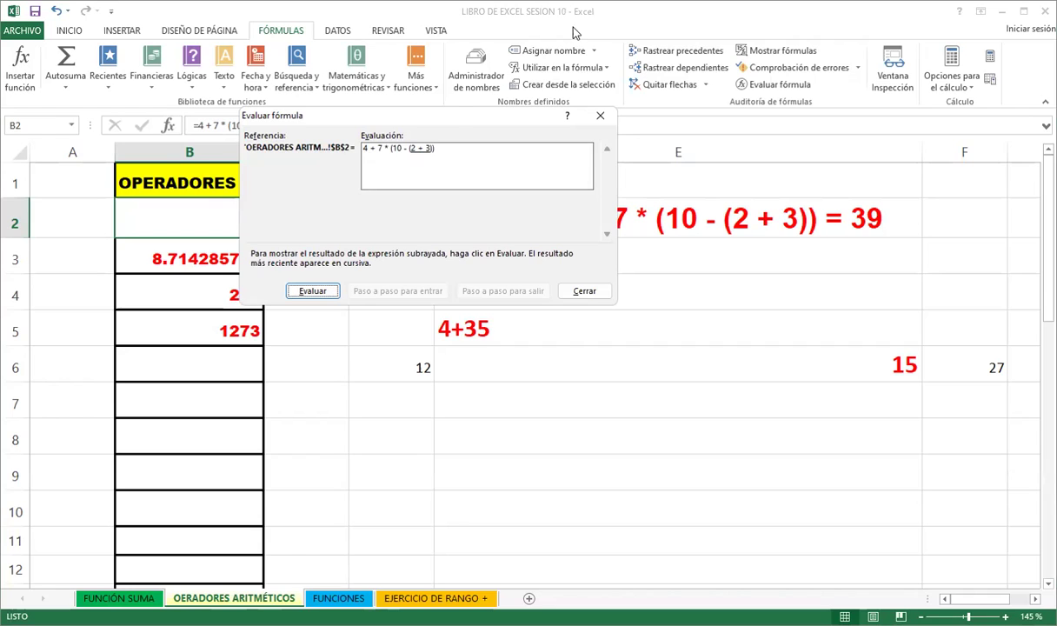
left_click_drag(452, 122, 625, 144)
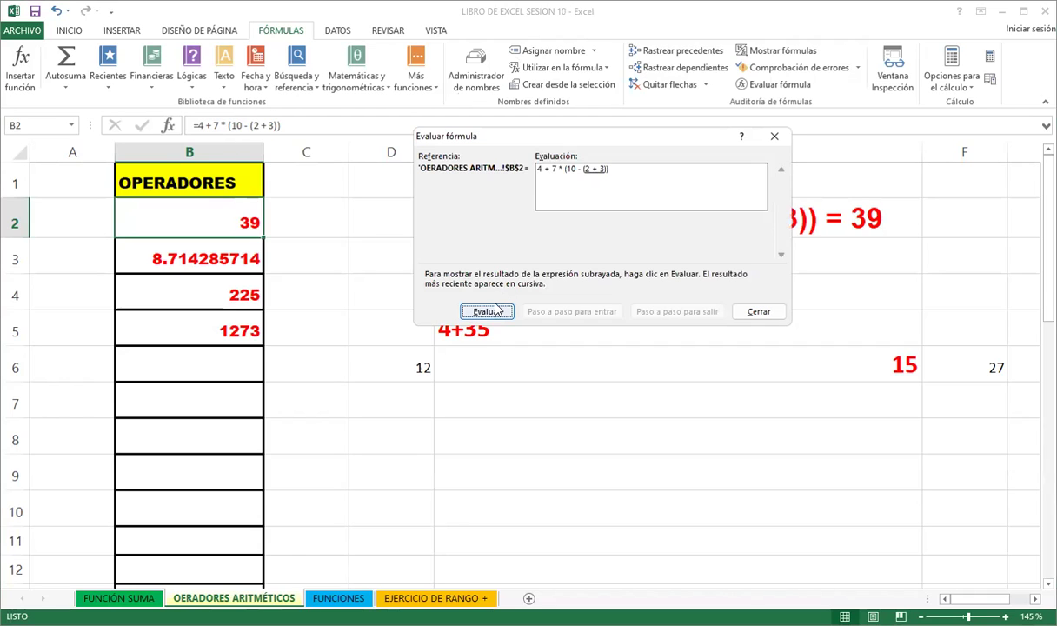
left_click(487, 312)
left_click(488, 314)
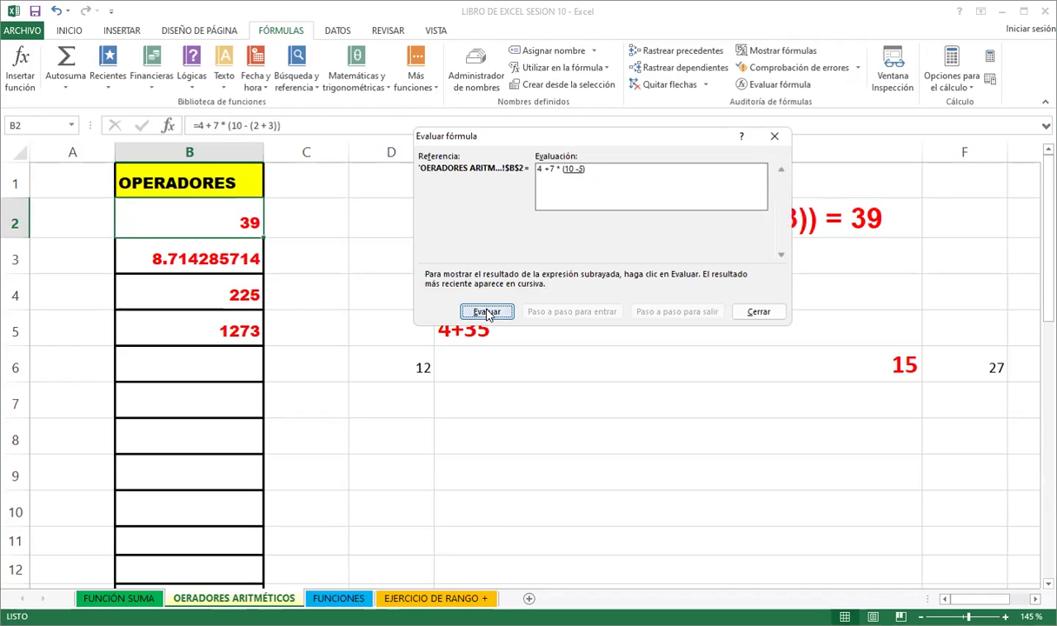
left_click(488, 312)
left_click(488, 313)
left_click(487, 313)
left_click(487, 313)
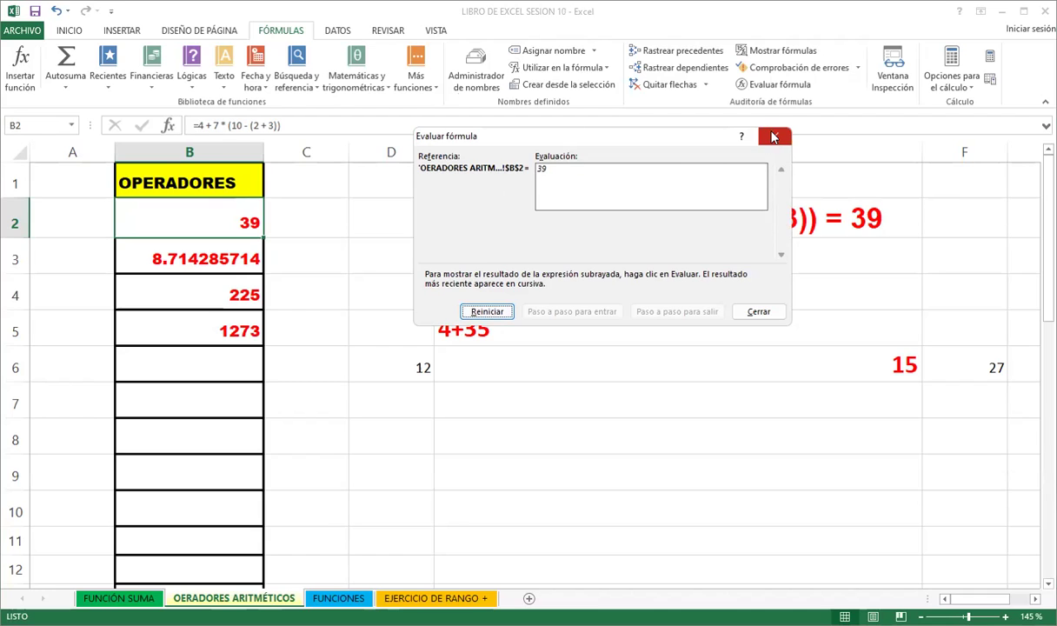
left_click(772, 137)
left_click(170, 324)
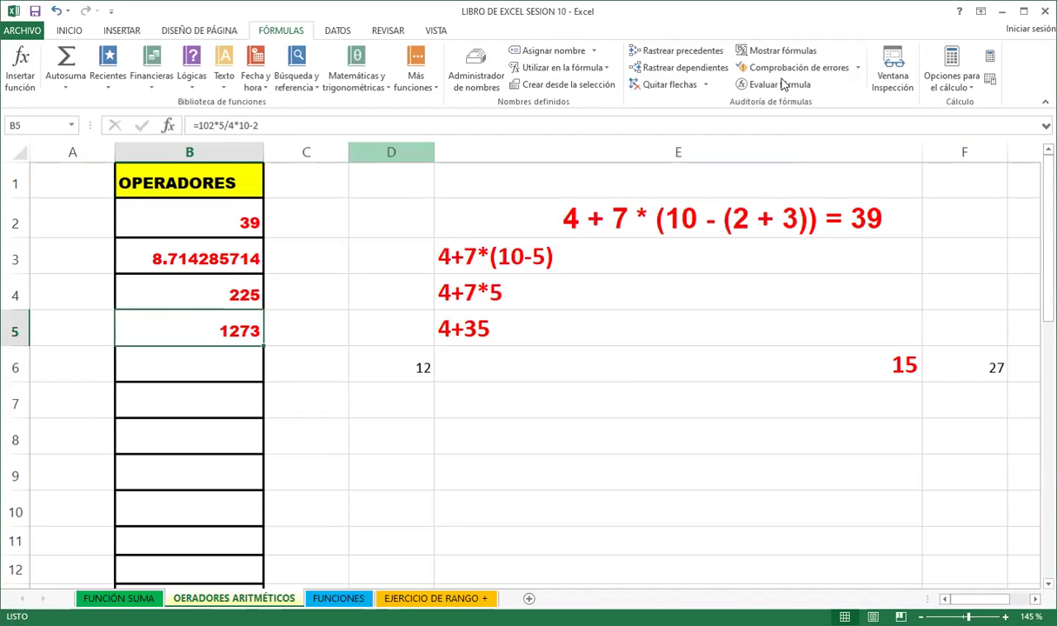
Evaluate B5's formula step by step through 510, 127.5 and 1275-2 to 1273, then close
left_click(745, 84)
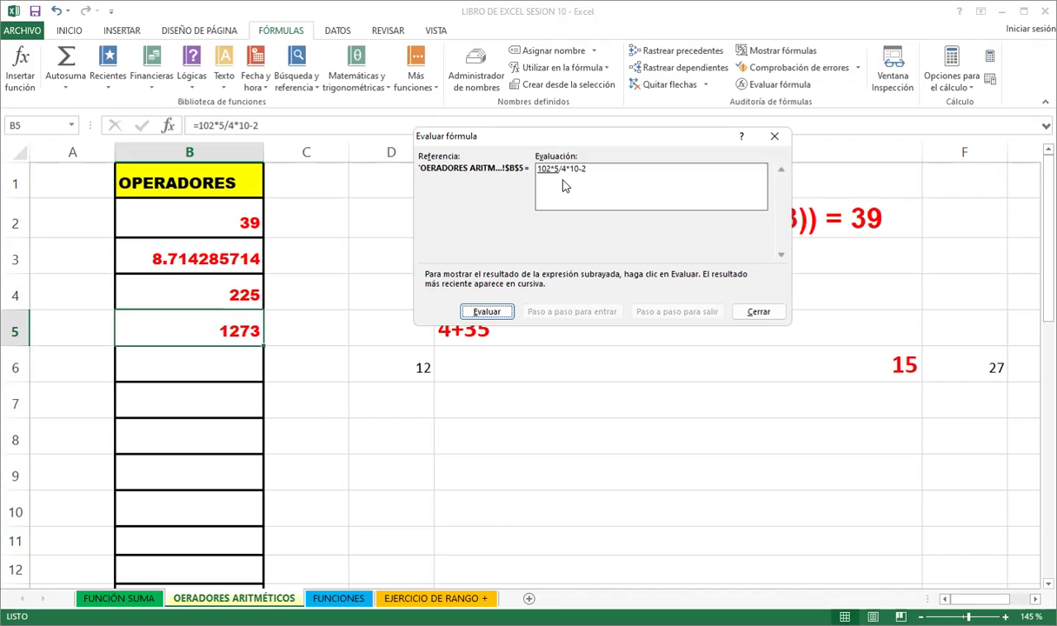
left_click(476, 315)
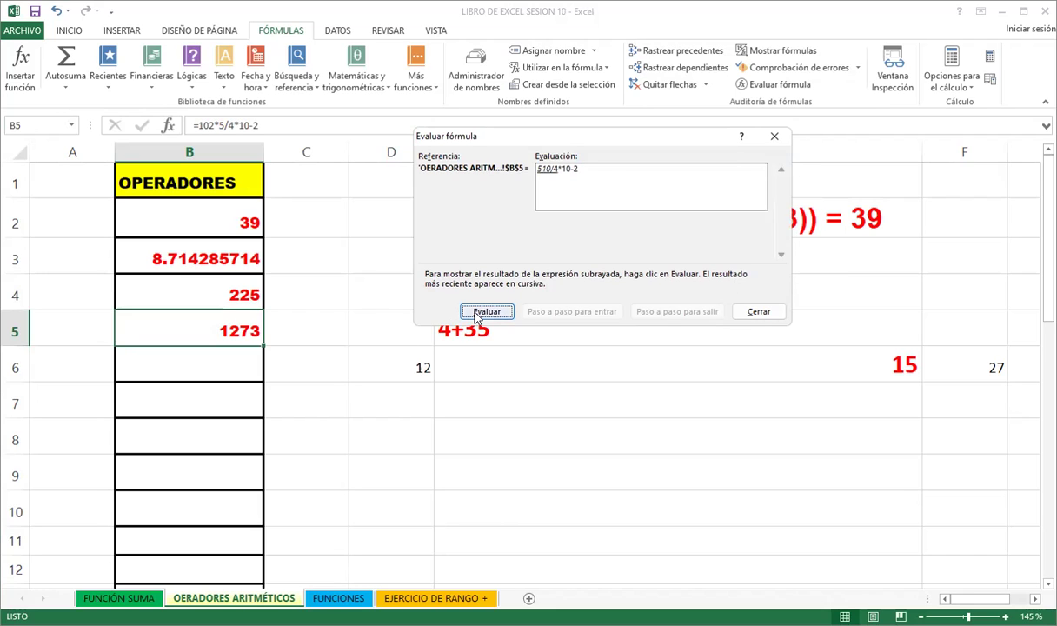
left_click(476, 314)
left_click(476, 315)
left_click(477, 315)
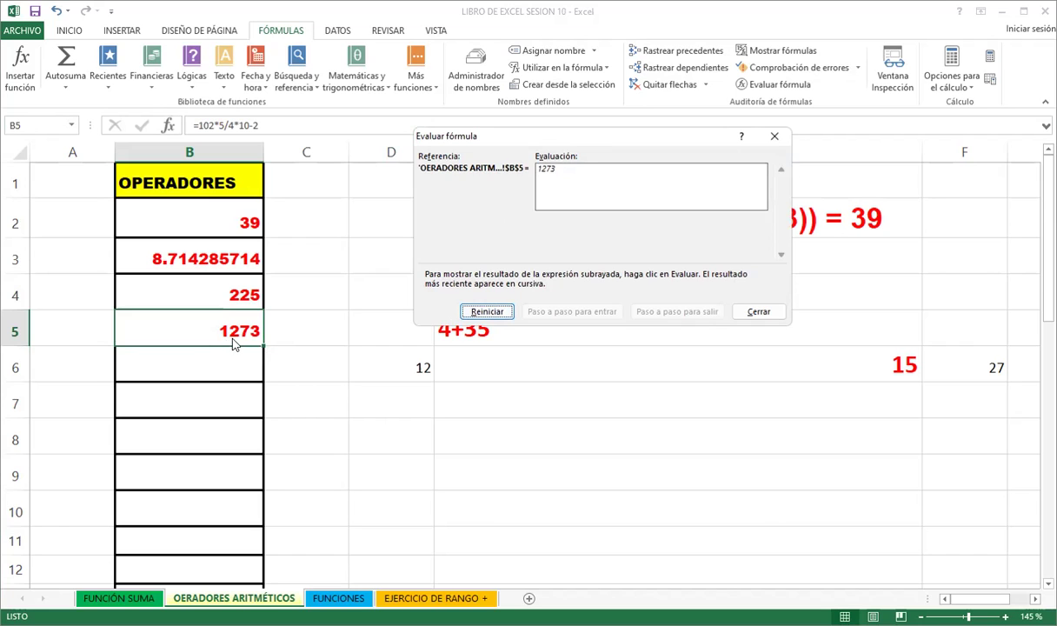
left_click(773, 135)
left_click(248, 245)
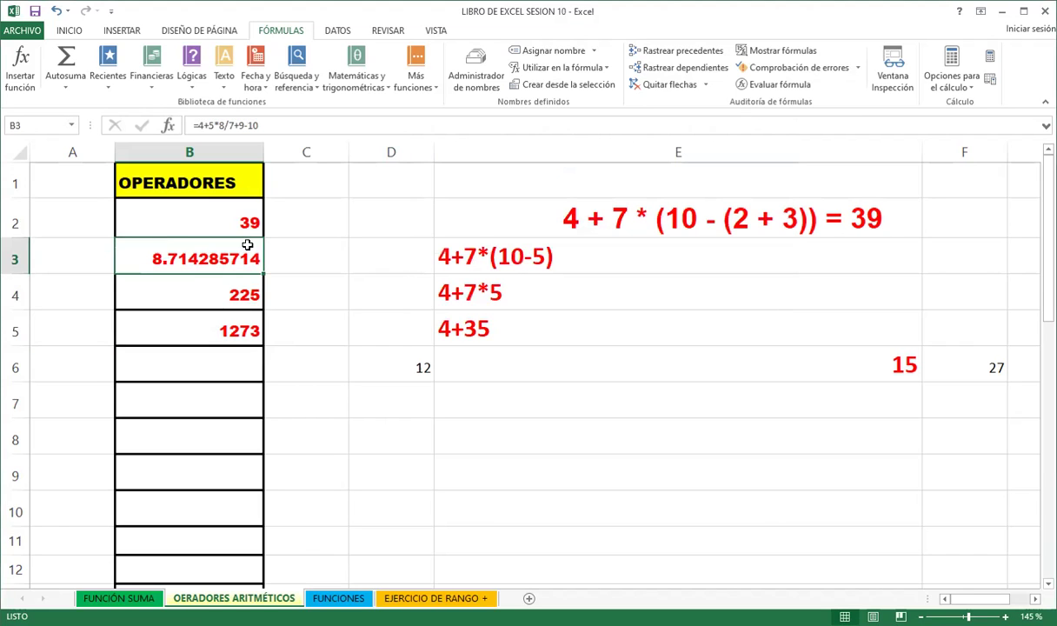
left_click(770, 84)
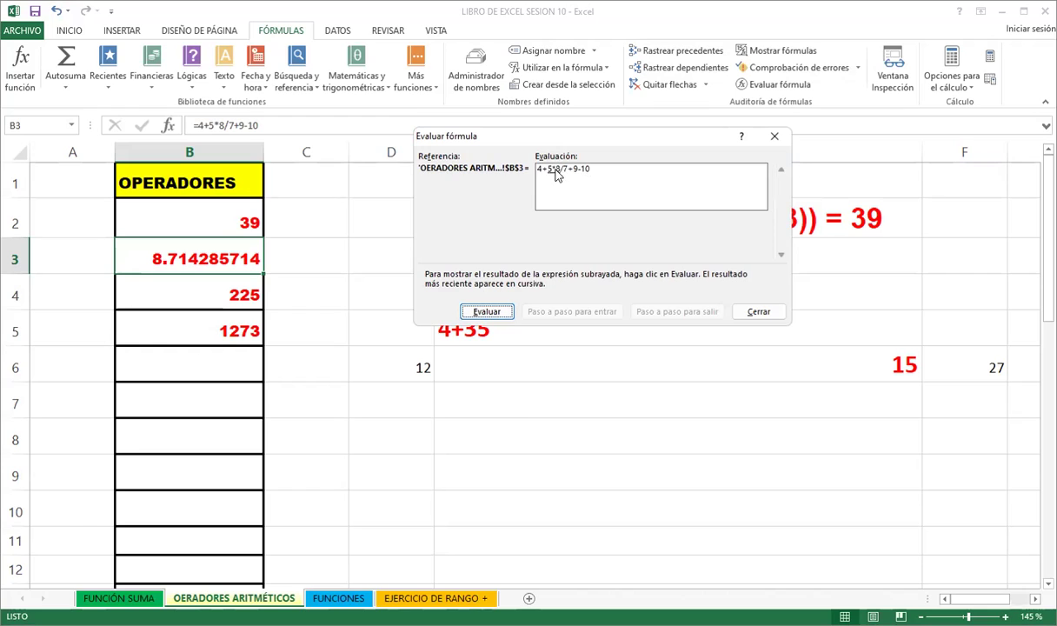
left_click(486, 311)
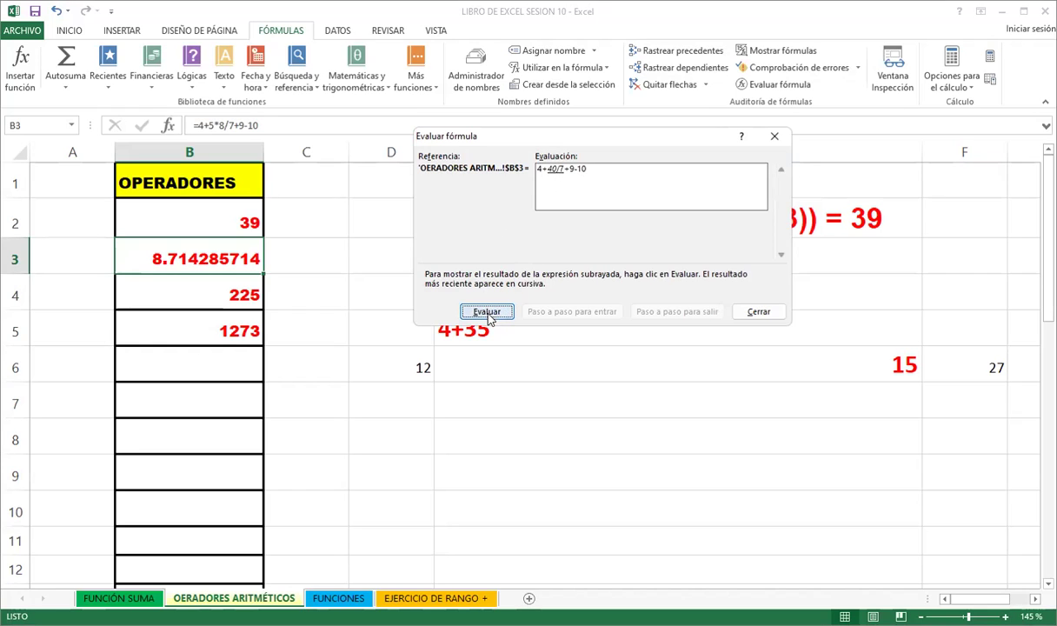
left_click(487, 311)
left_click(488, 312)
left_click(489, 312)
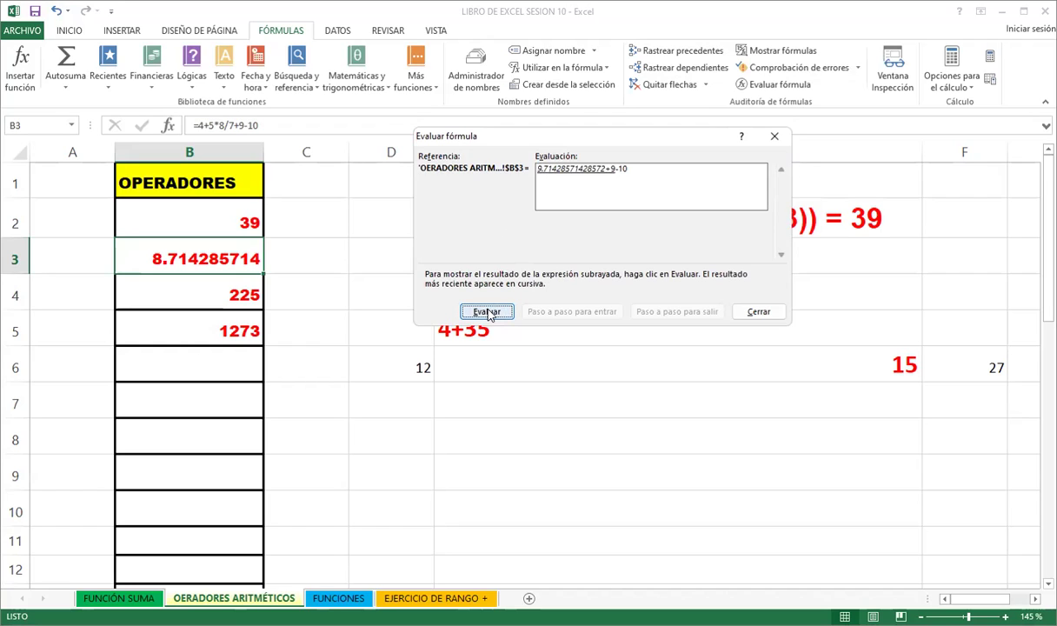
left_click(489, 312)
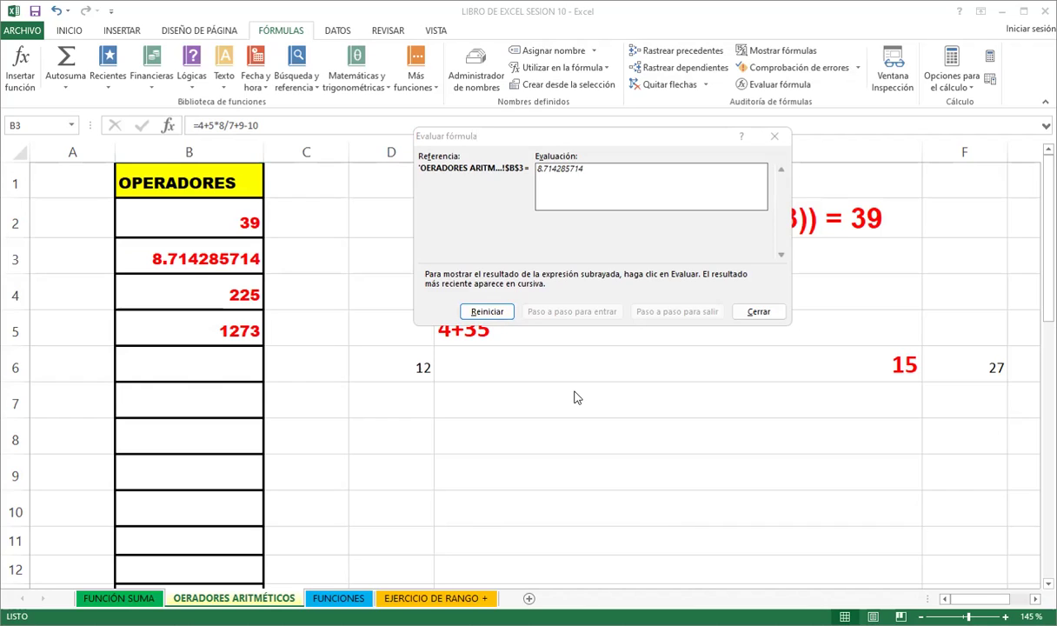
left_click(487, 311)
left_click(775, 138)
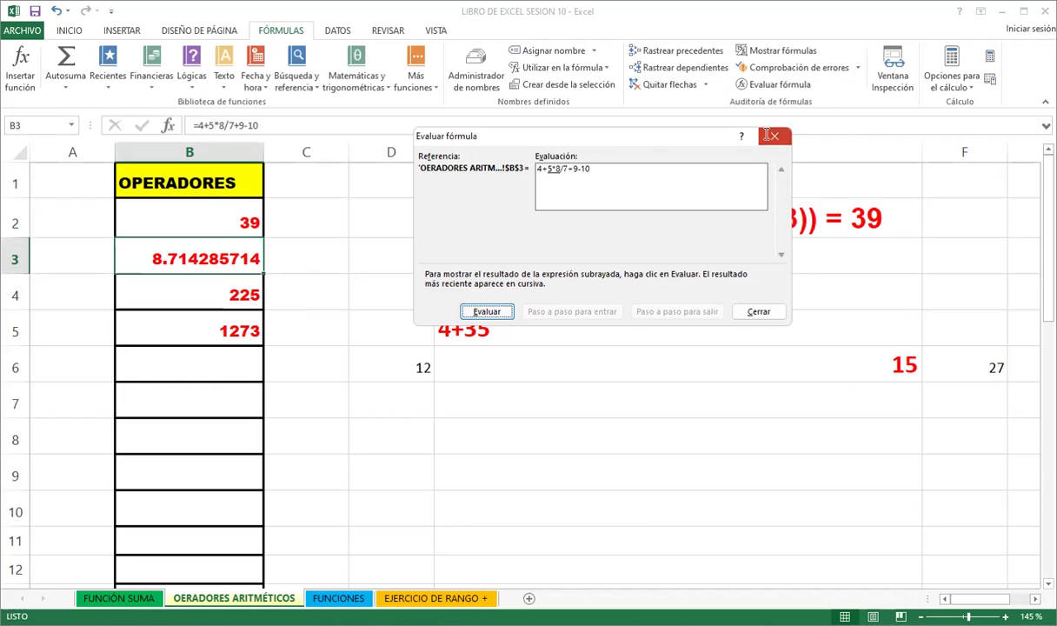
left_click(163, 367)
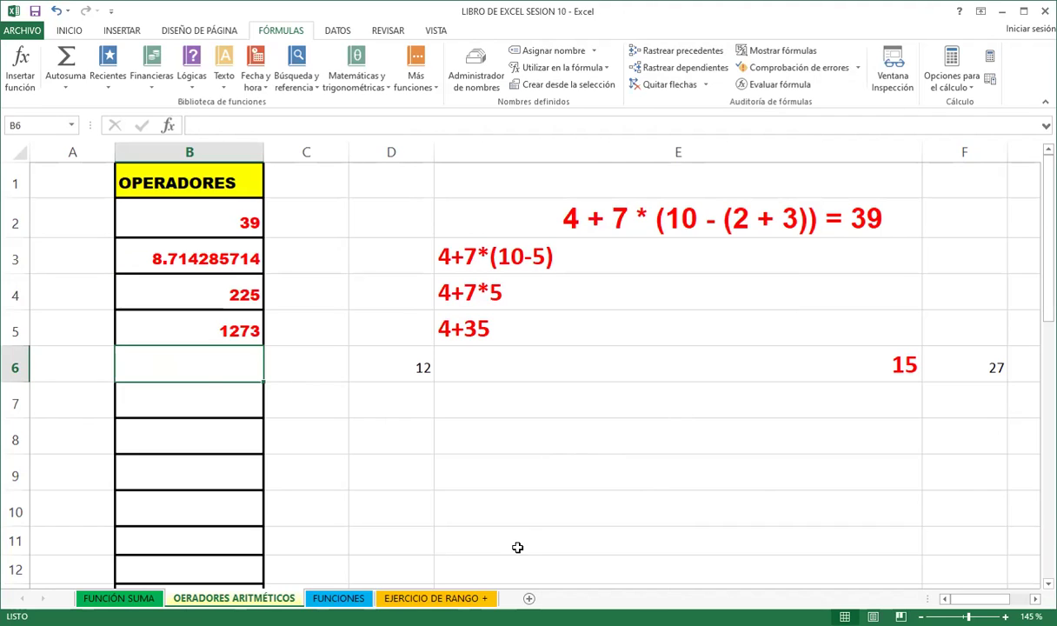
Select B5, then scroll down to the value pairs in rows 24–36 with their yellow result cells
left_click(543, 436)
left_click(158, 327)
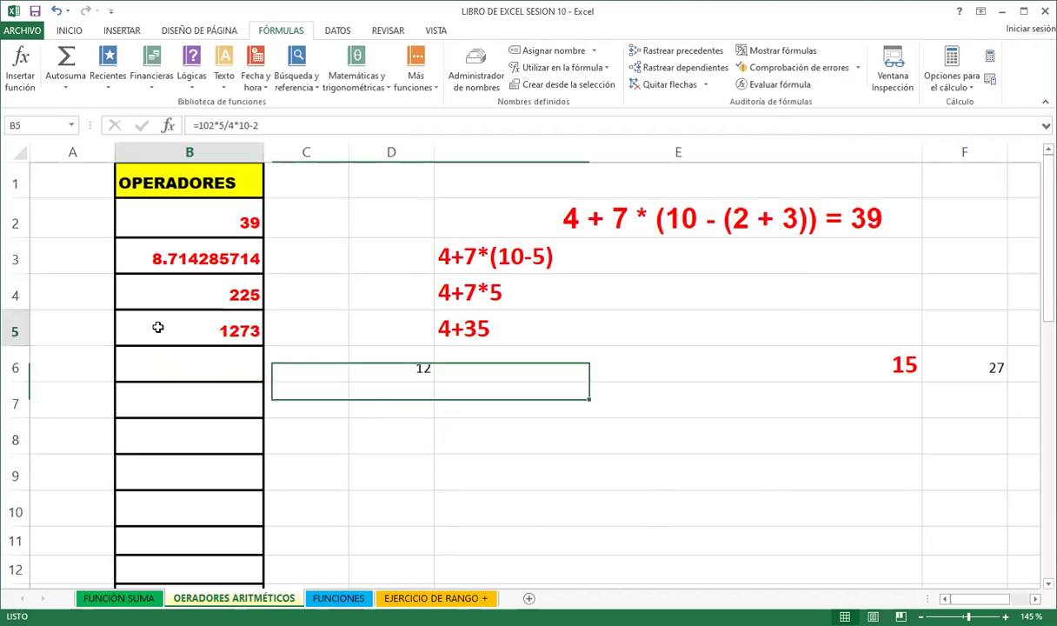
scroll(236, 416, "down", 1)
scroll(236, 417, "up", 1)
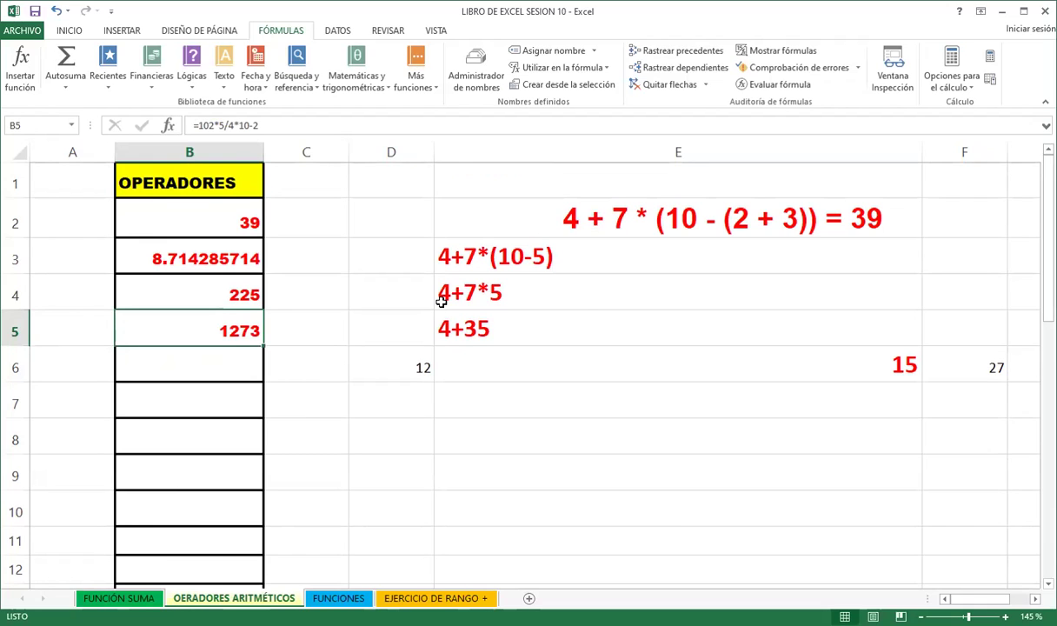
scroll(231, 418, "down", 2)
scroll(200, 423, "down", 3)
scroll(296, 397, "down", 1)
scroll(420, 389, "down", 1)
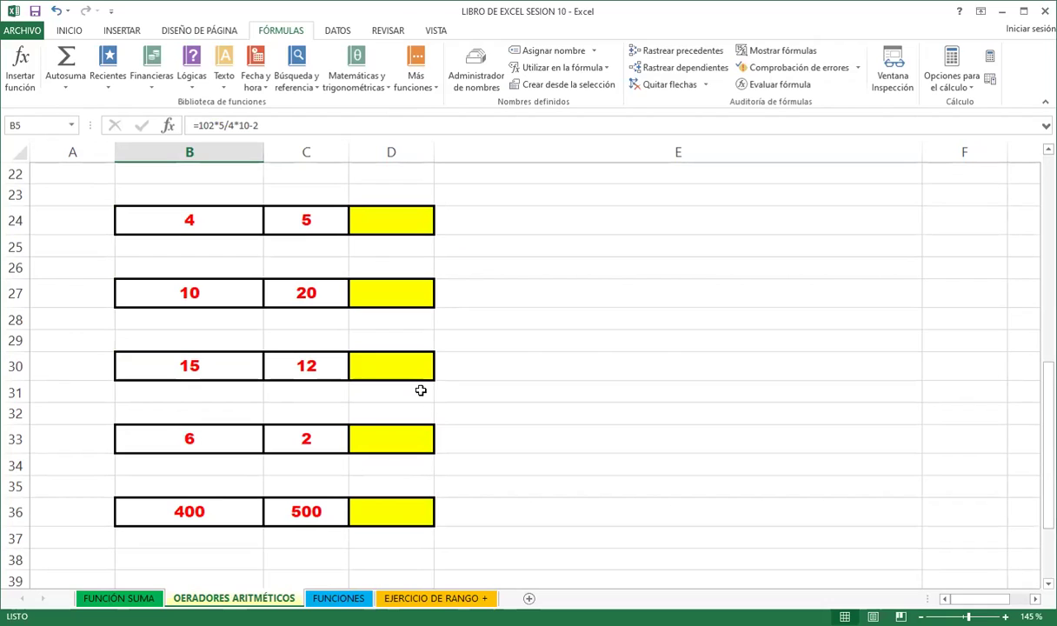
Enter =B24*C24 in D24 to multiply 4 by 5, showing 20
left_click(387, 220)
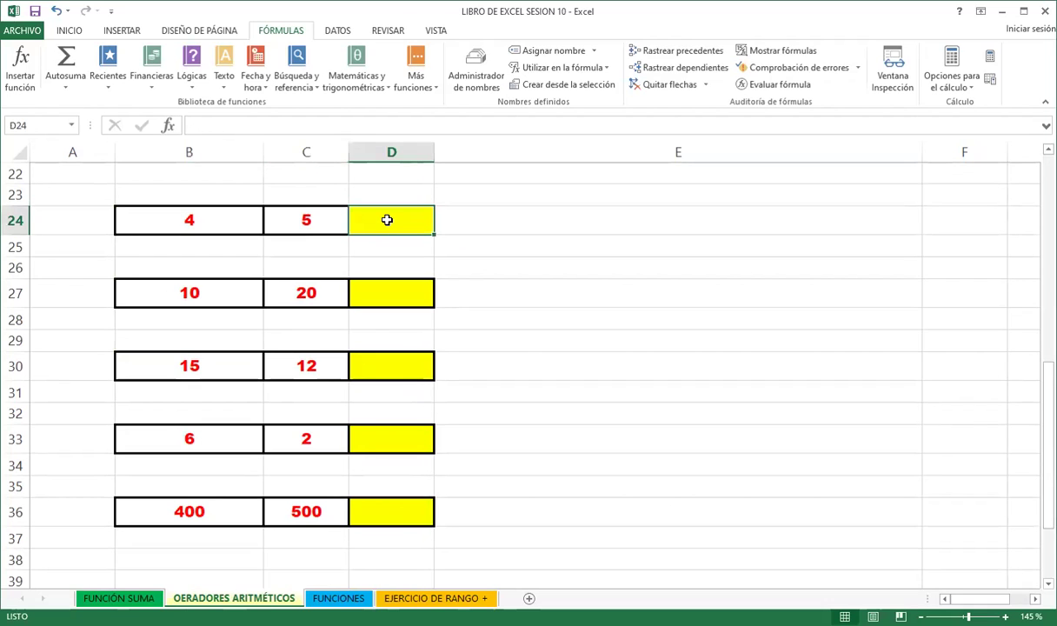
type("=")
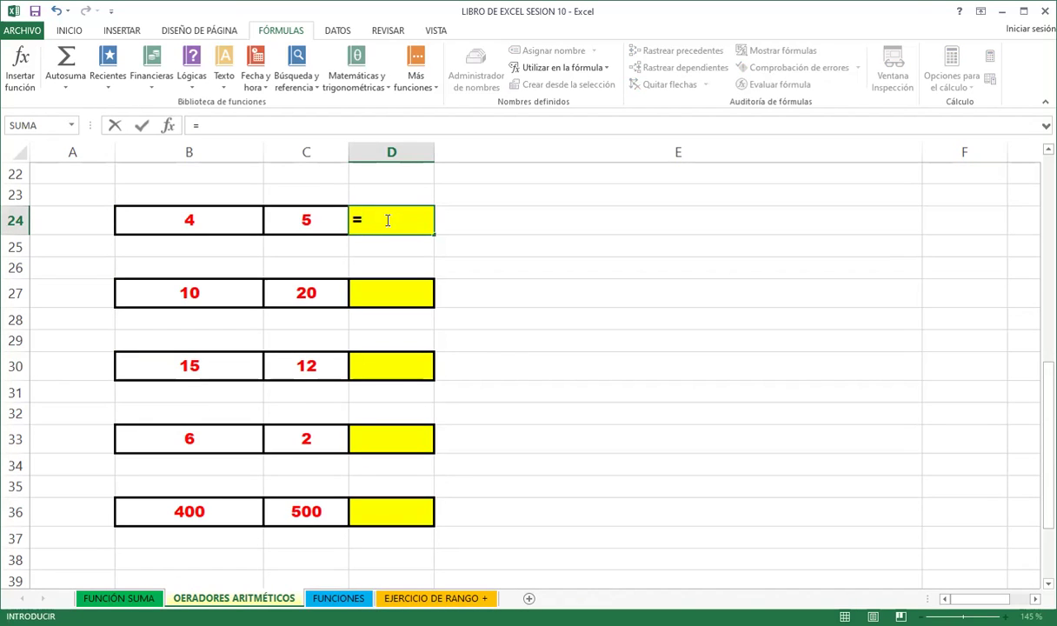
left_click(218, 227)
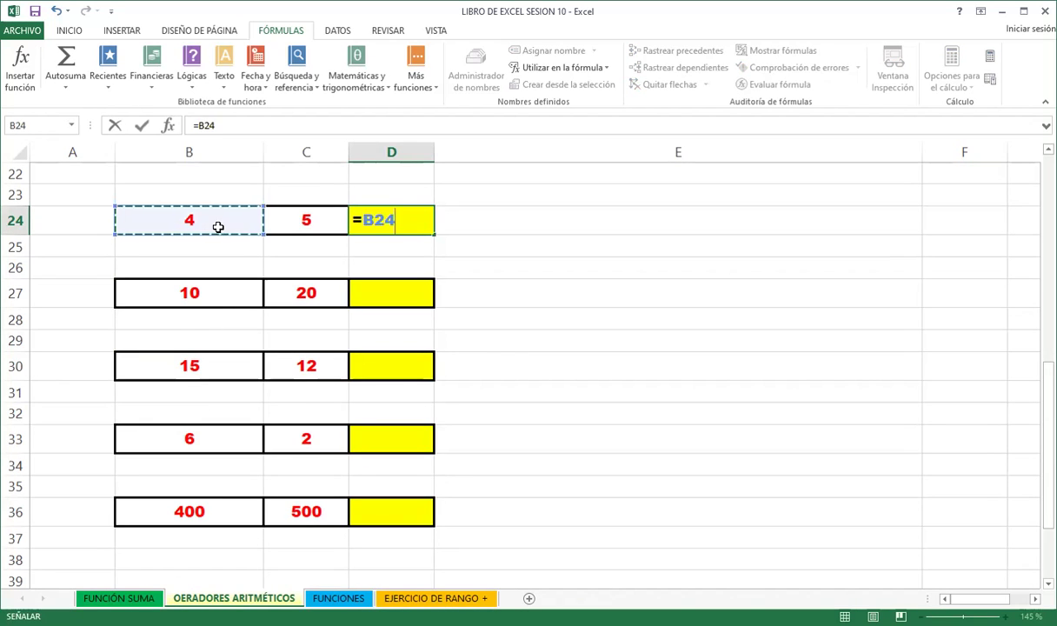
type("*")
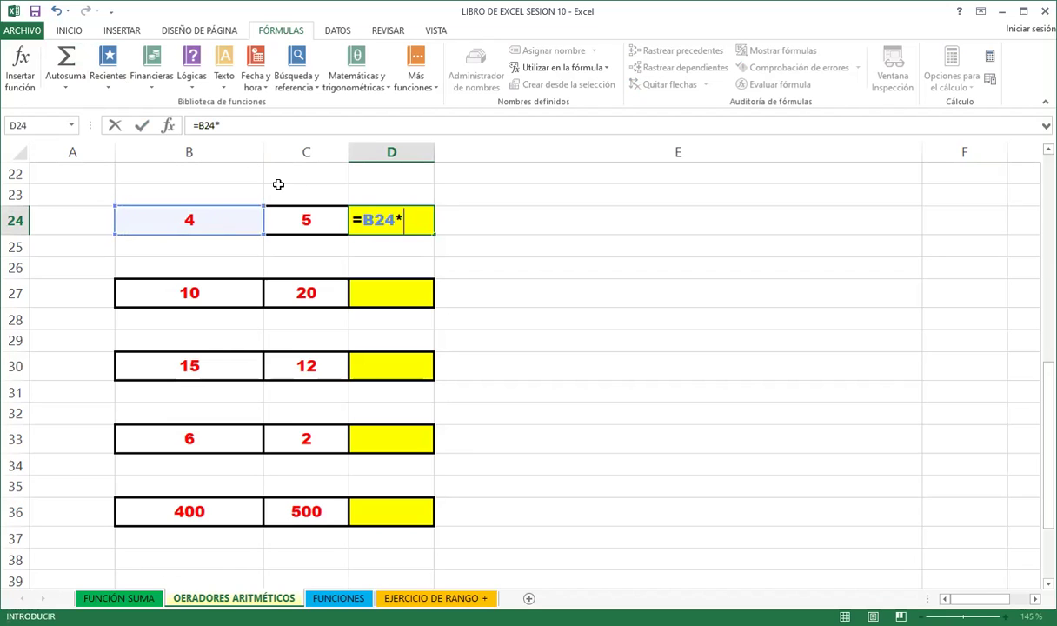
left_click(297, 213)
key("Return")
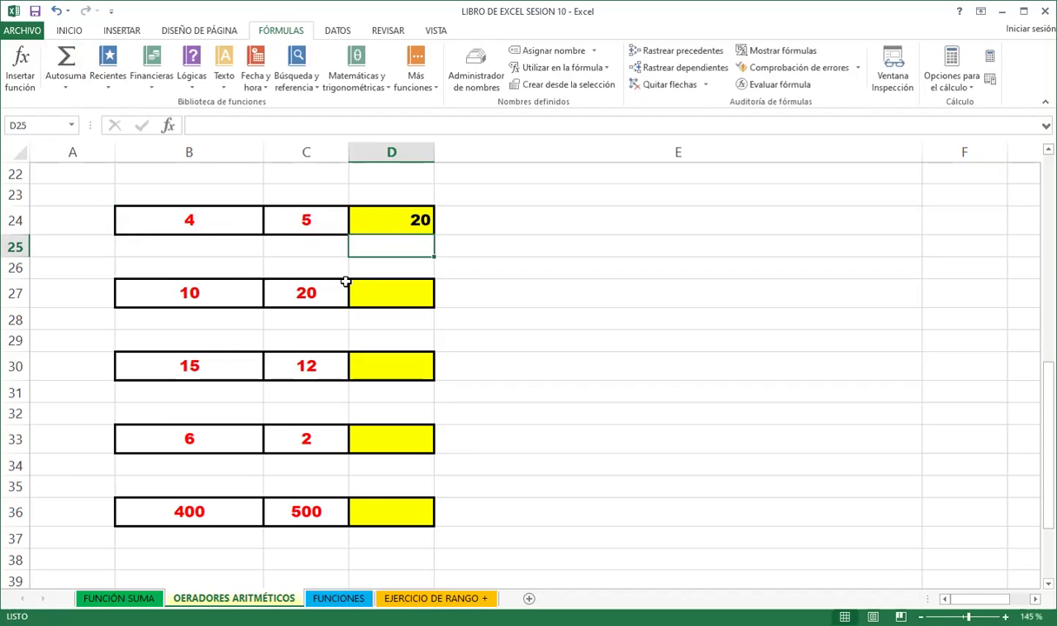
Enter =B27+C27 in D27 to add 10 and 20
left_click(368, 297)
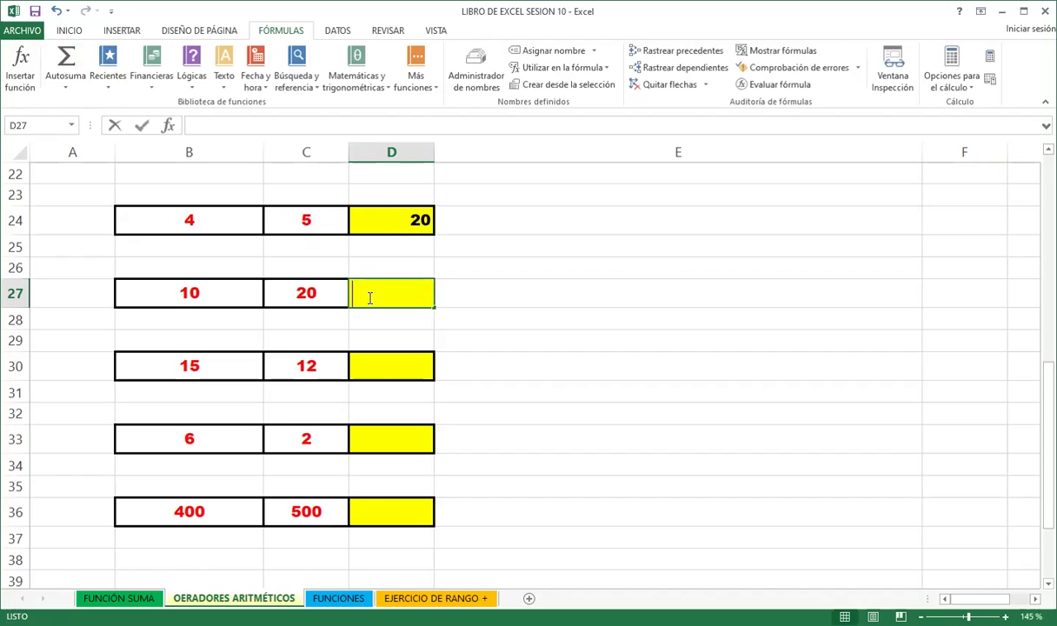
type("=")
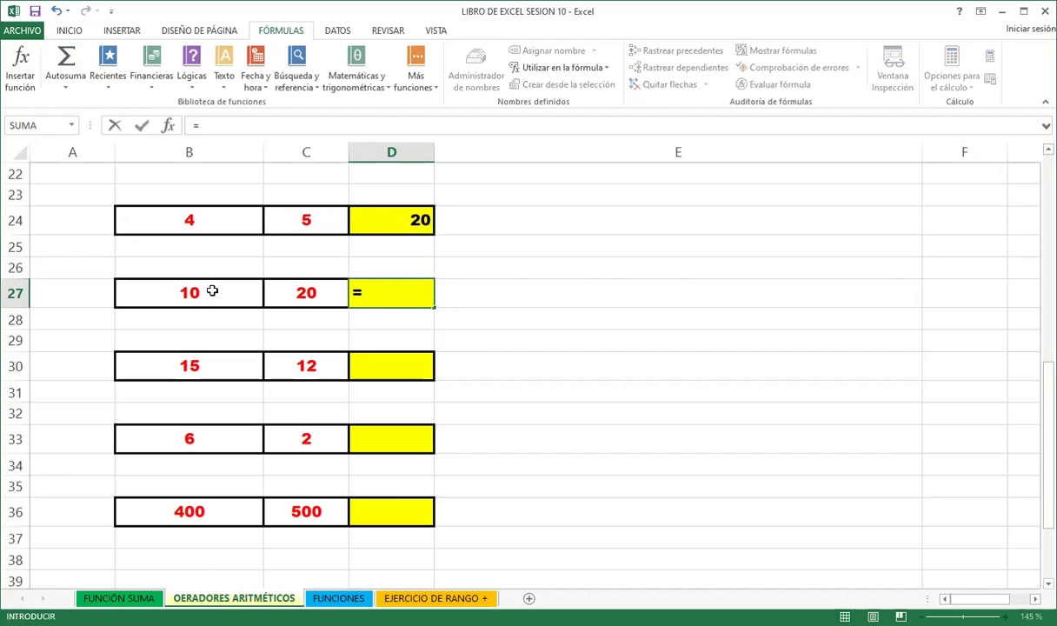
left_click(212, 293)
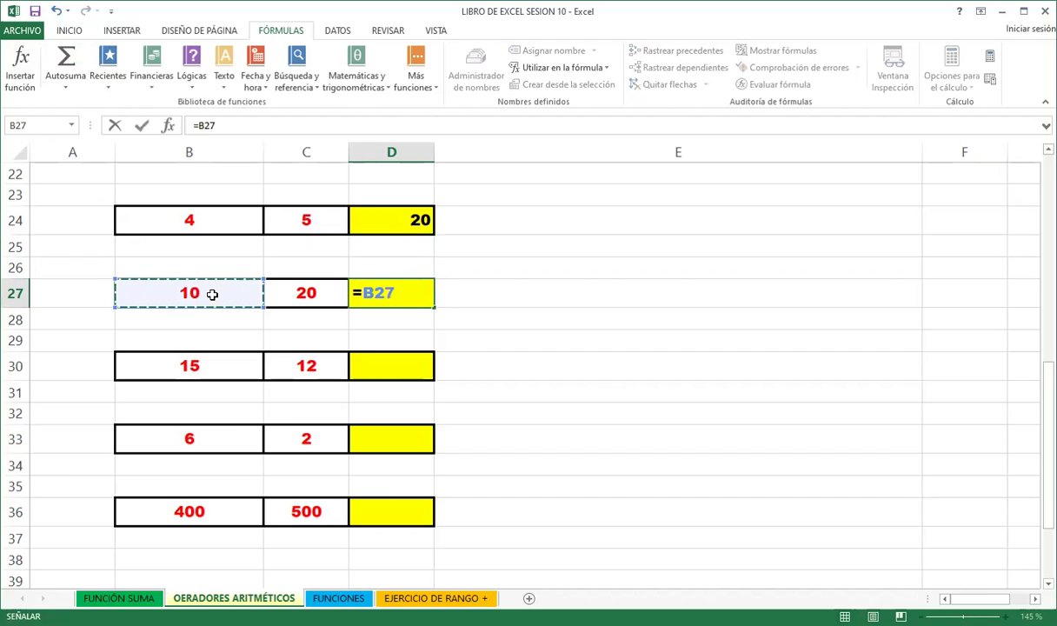
type("+")
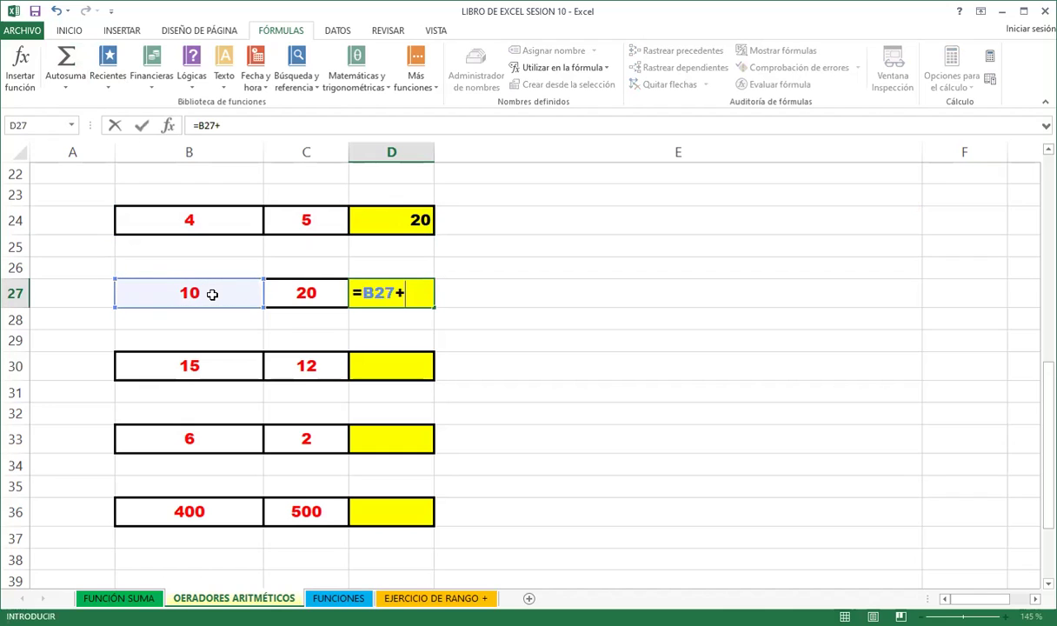
left_click(297, 296)
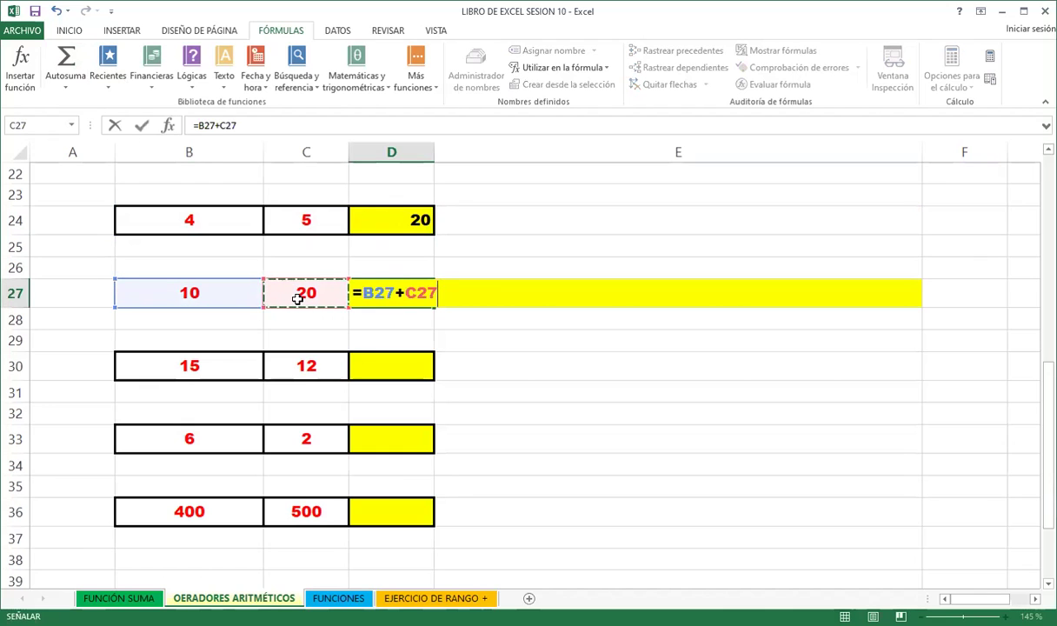
key("Return")
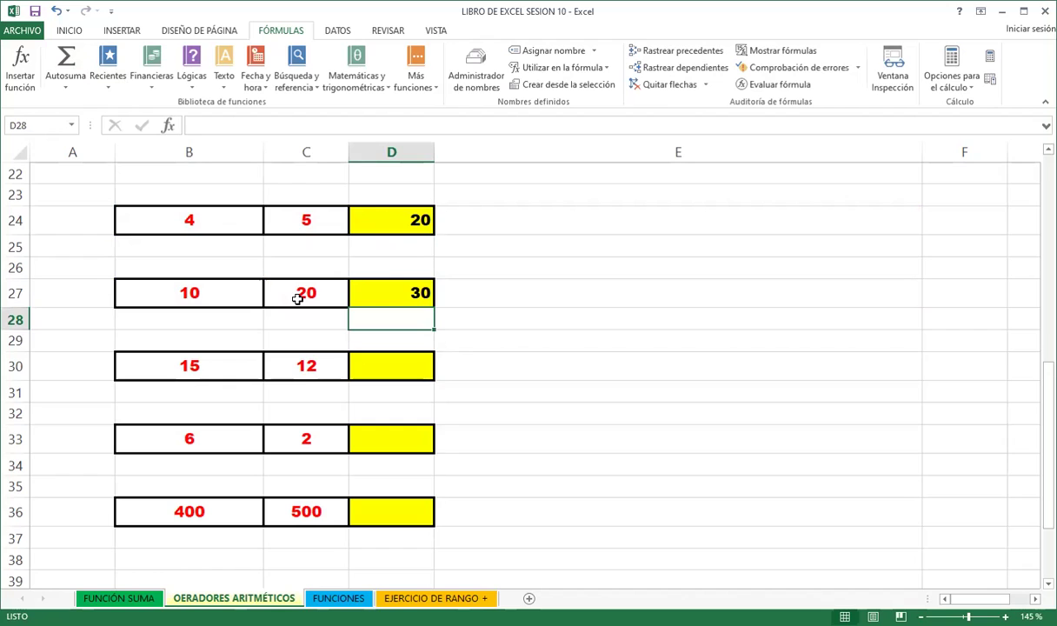
Build =B30/C30 in D30 by clicking B30 and C30, giving 1.25
left_click(406, 366)
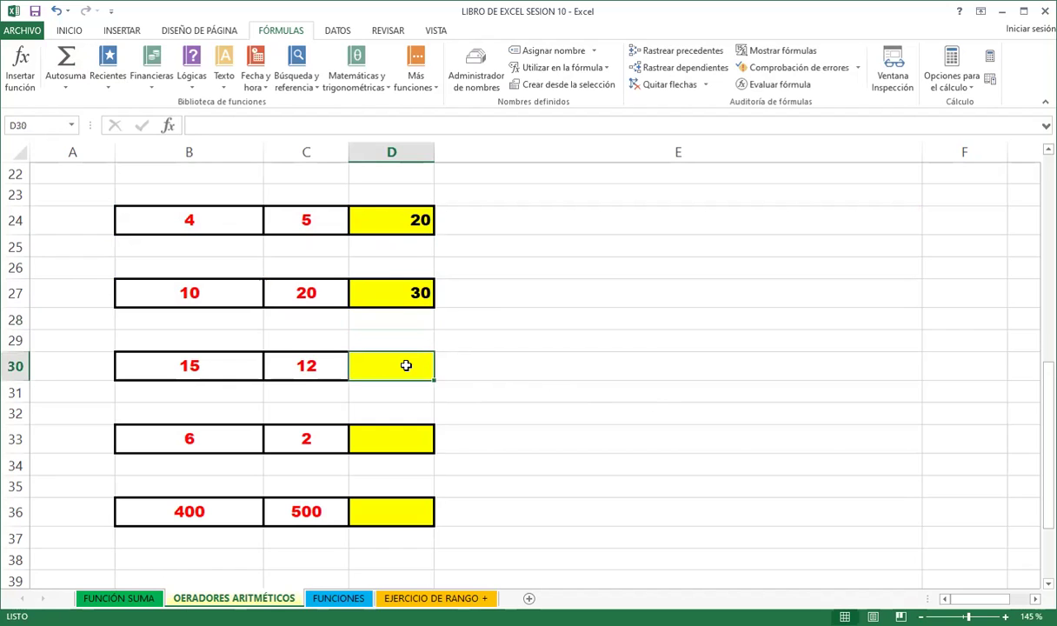
type("=")
left_click(212, 372)
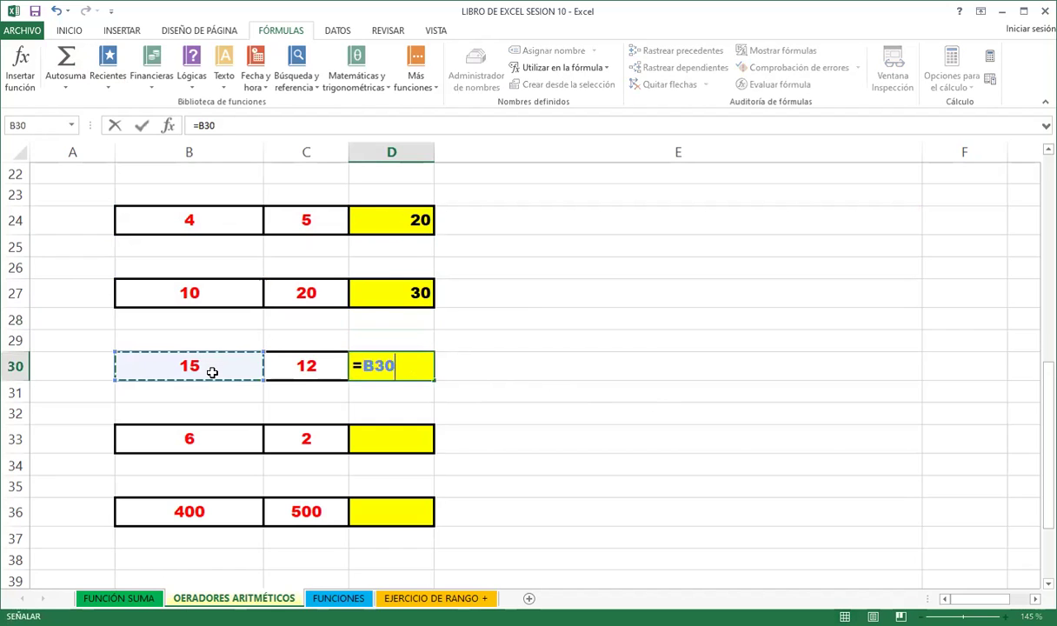
type("/")
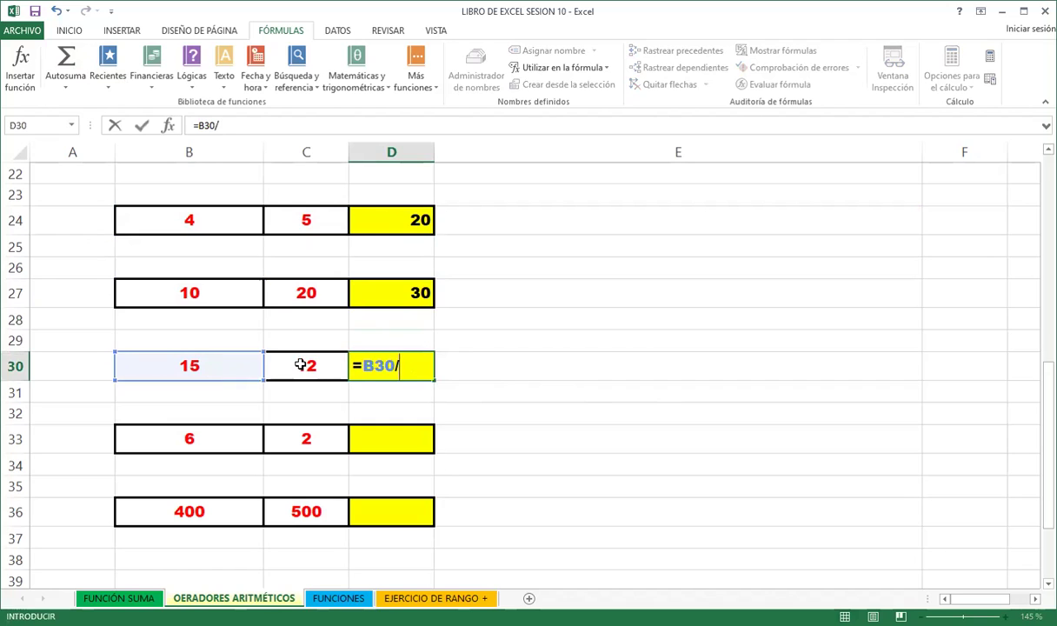
left_click(299, 365)
key("Return")
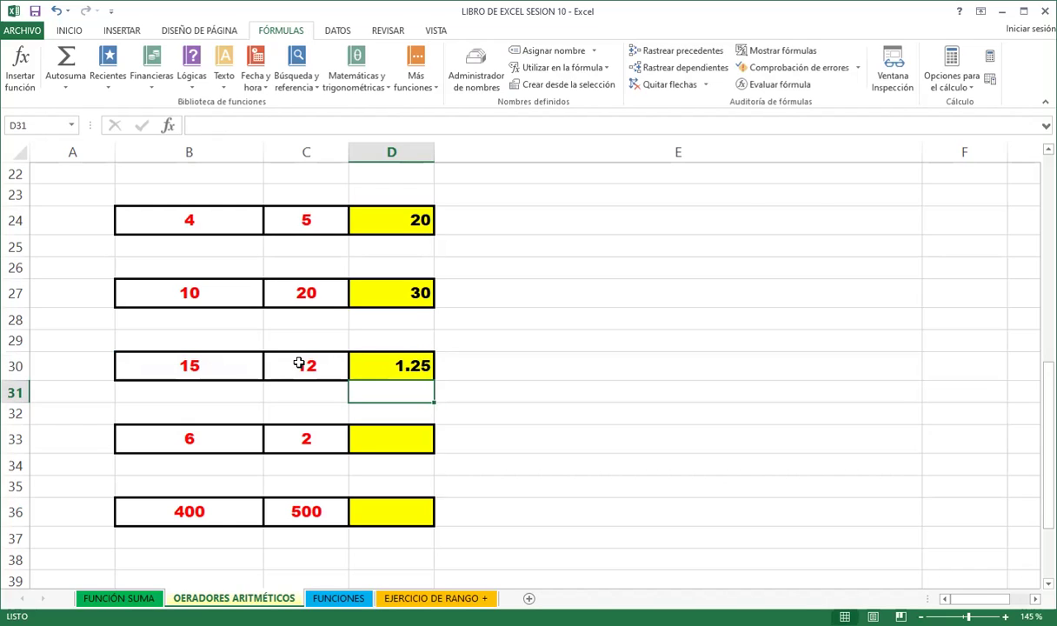
Enter =B33^C33 in D33 so it shows 36
left_click(403, 439)
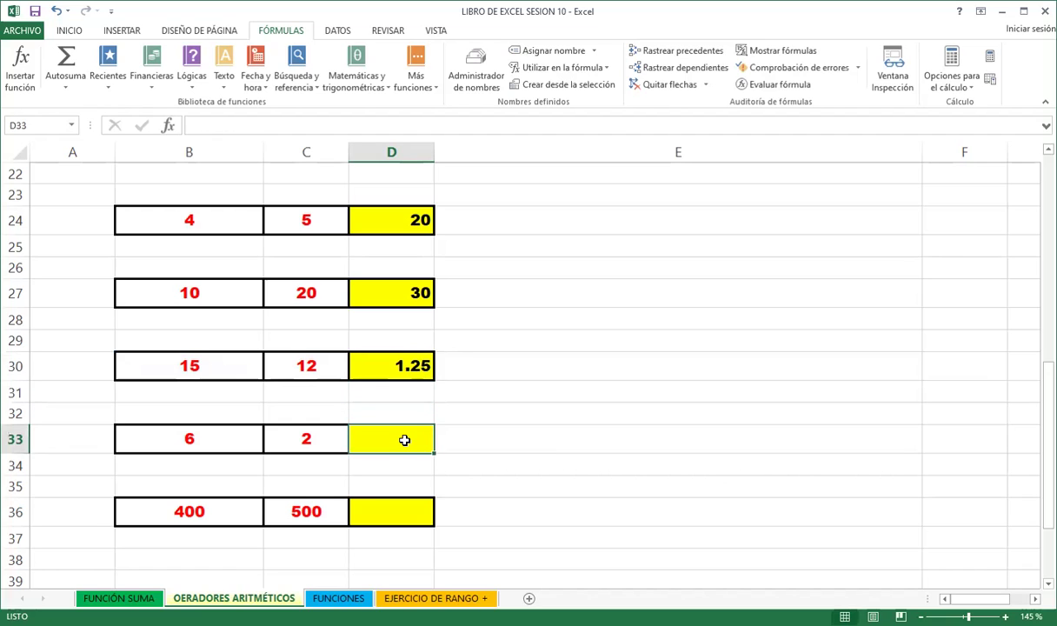
type("=")
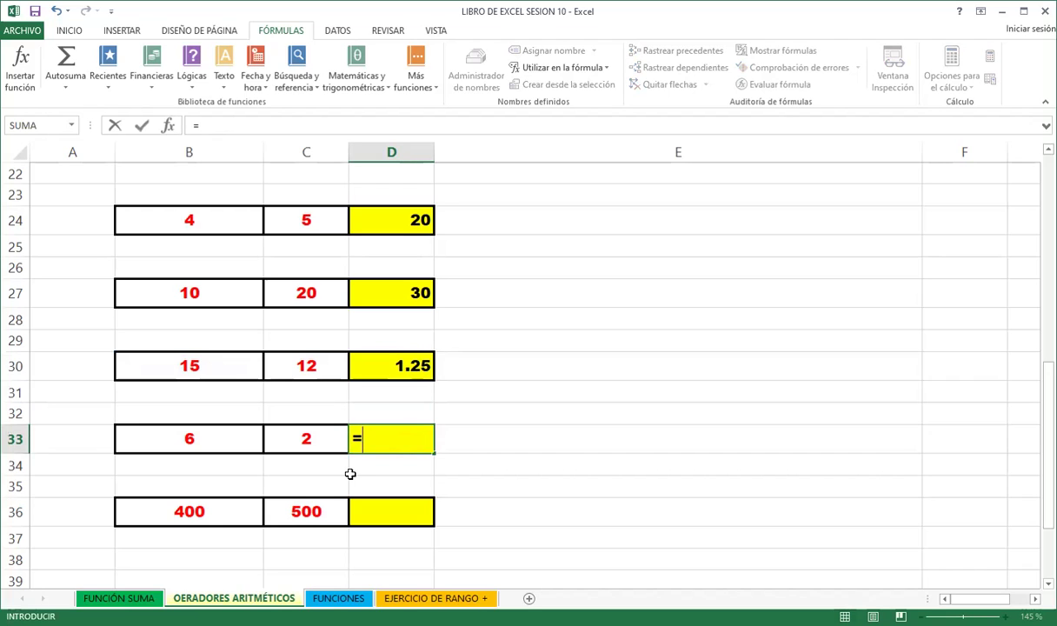
left_click(235, 442)
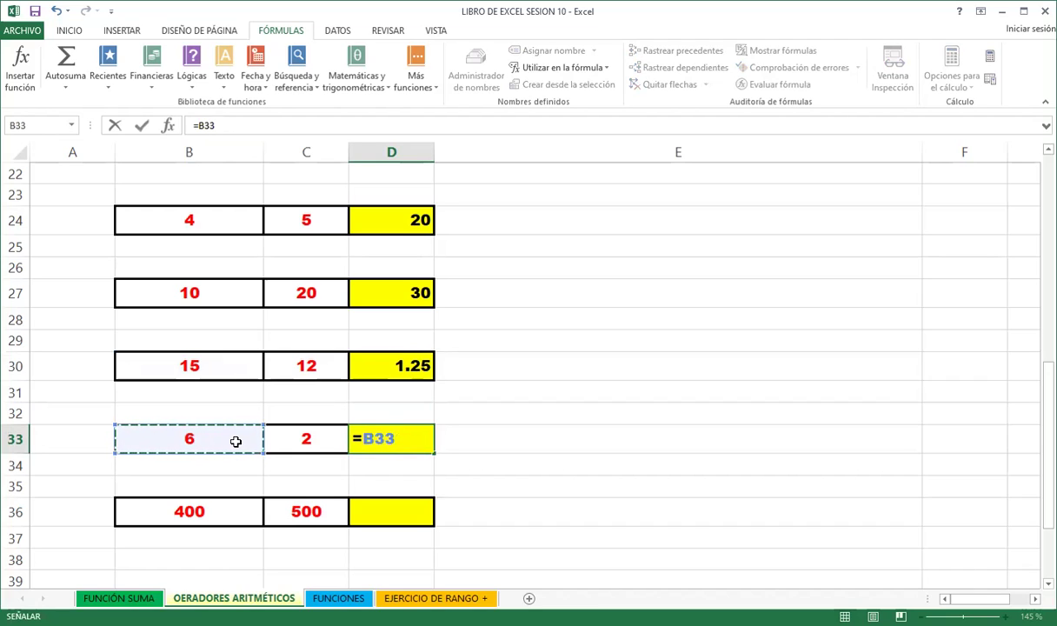
type(">")
key("BackSpace")
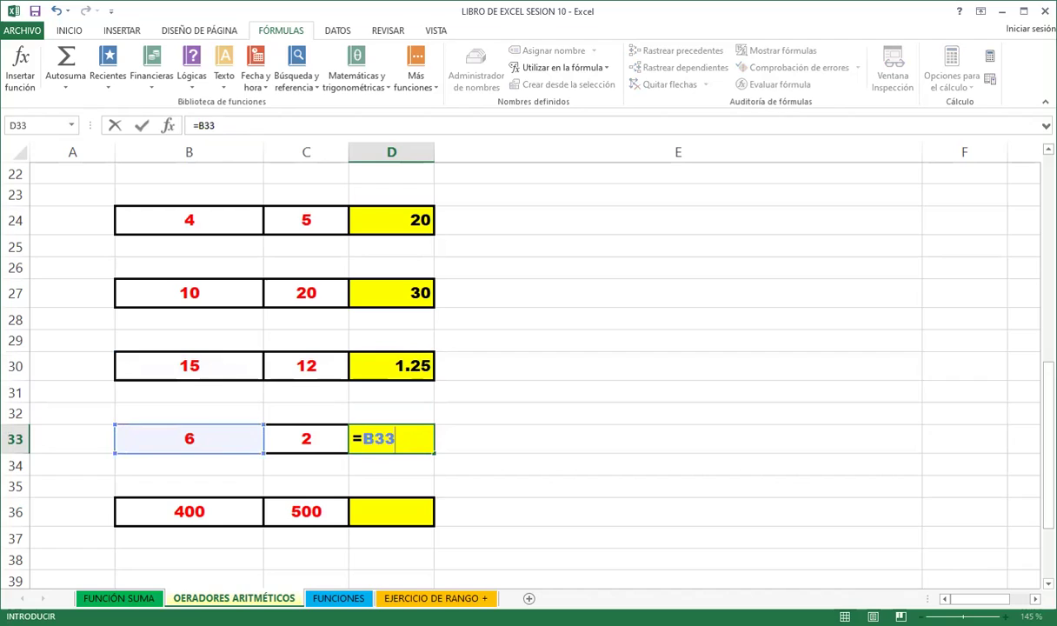
type("^")
left_click(297, 434)
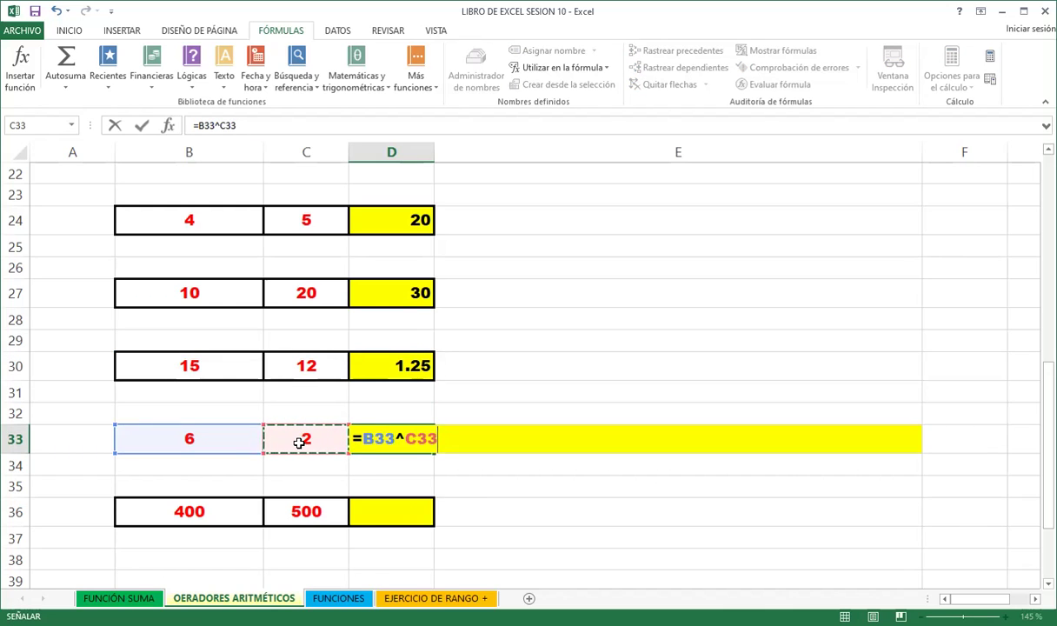
key("Return")
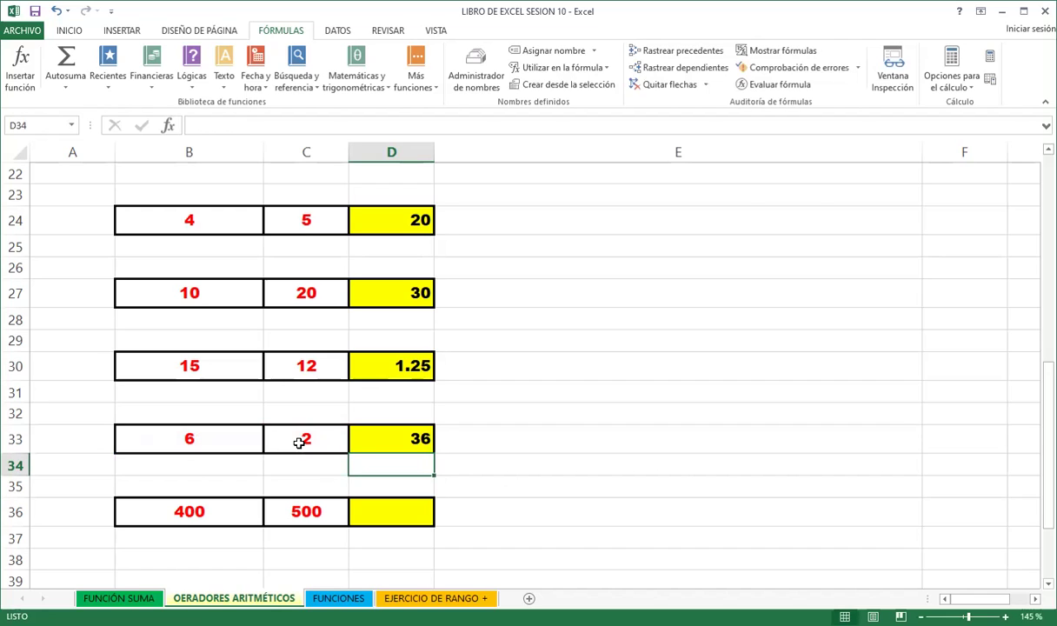
Enter =B36+C36 in D36 to add 400 and 500
left_click(377, 512)
type("=")
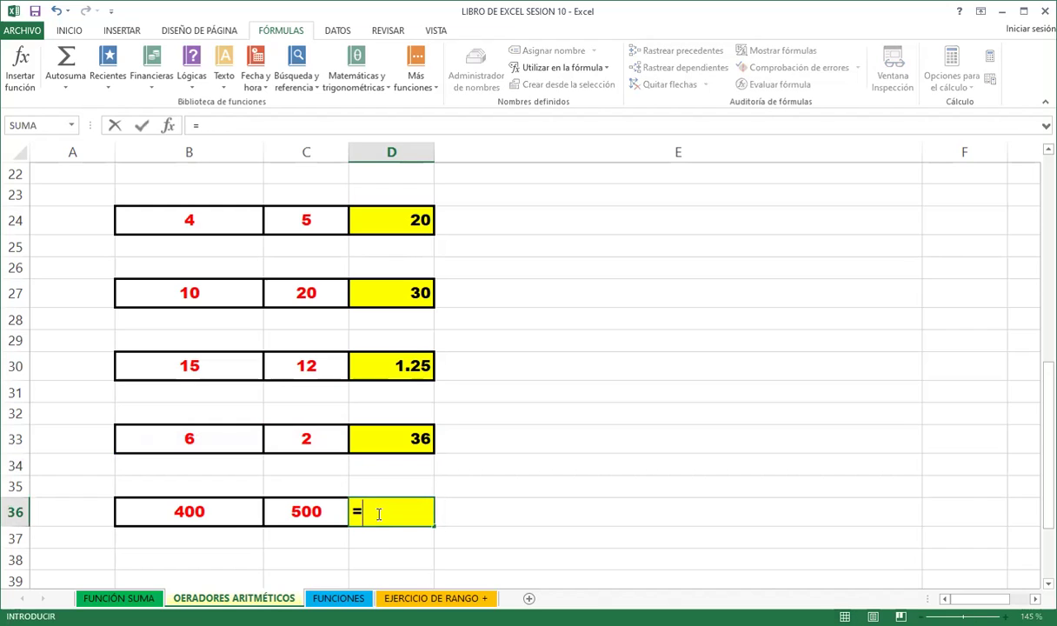
left_click(231, 512)
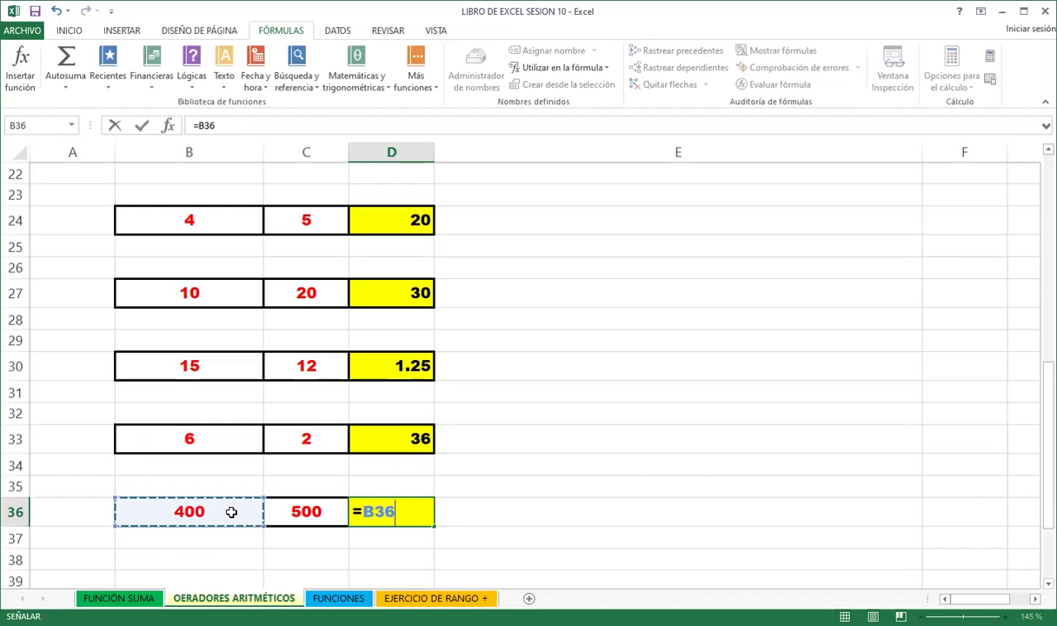
type("+")
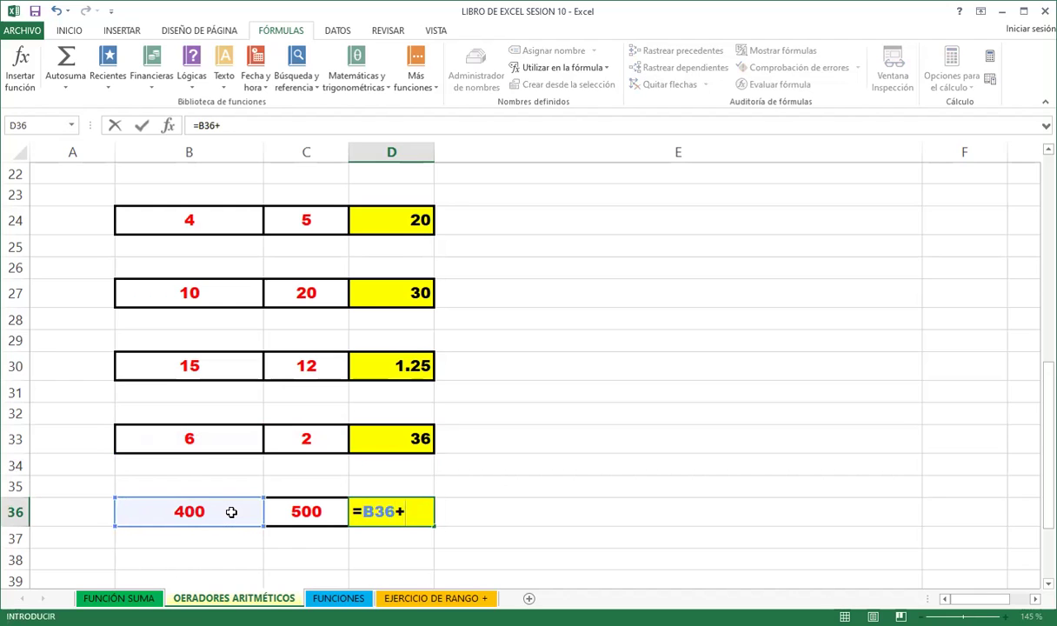
left_click(284, 515)
key("Return")
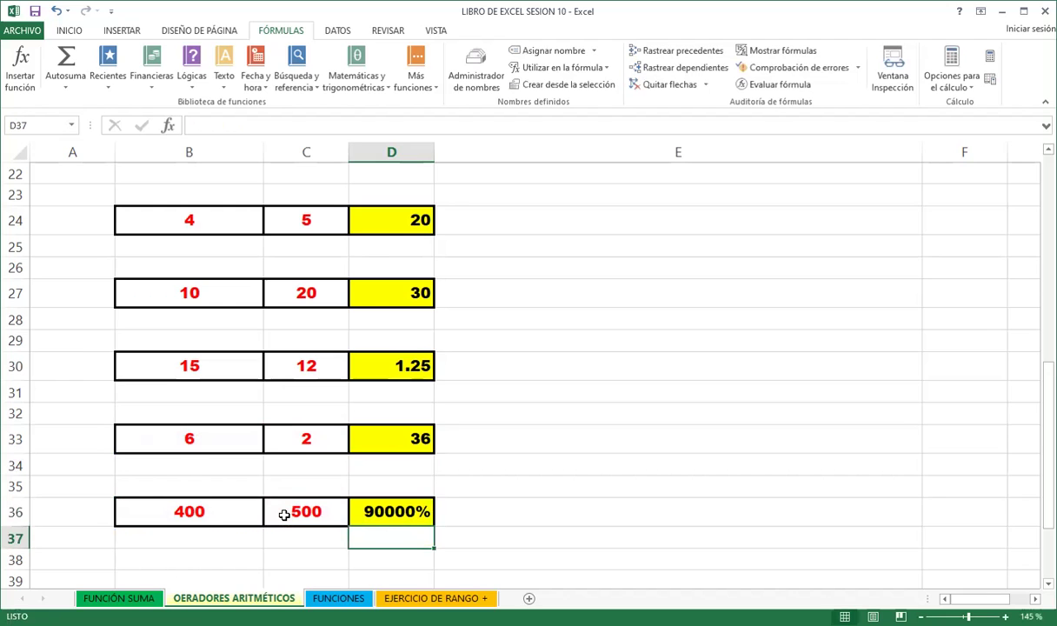
Copy D27's number format onto D36 with Copiar formato so it displays 900 instead of 90000%
left_click(412, 509)
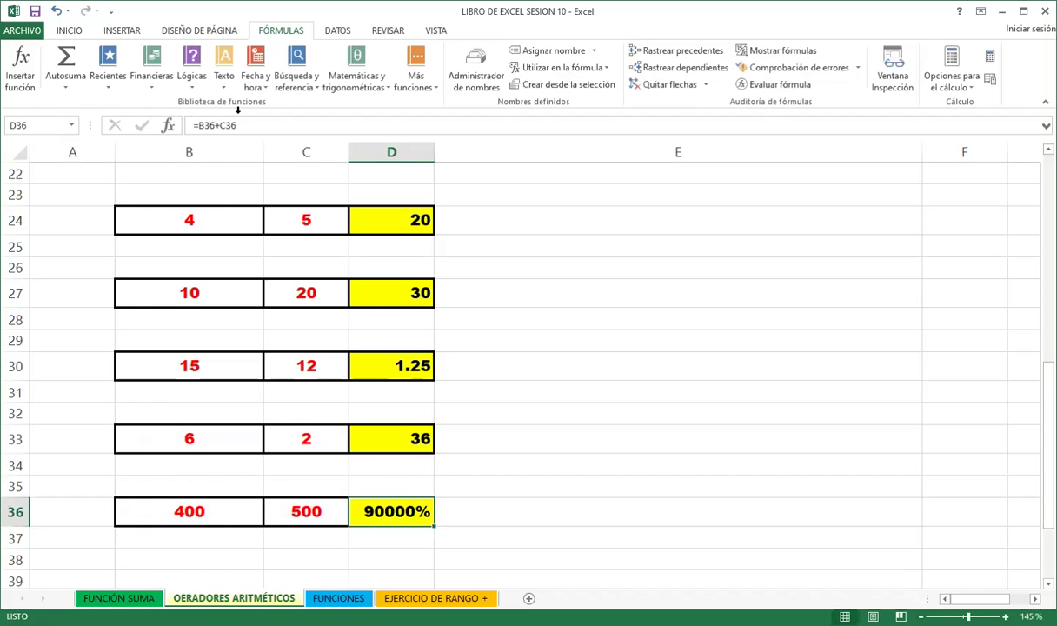
left_click(398, 300)
left_click(58, 28)
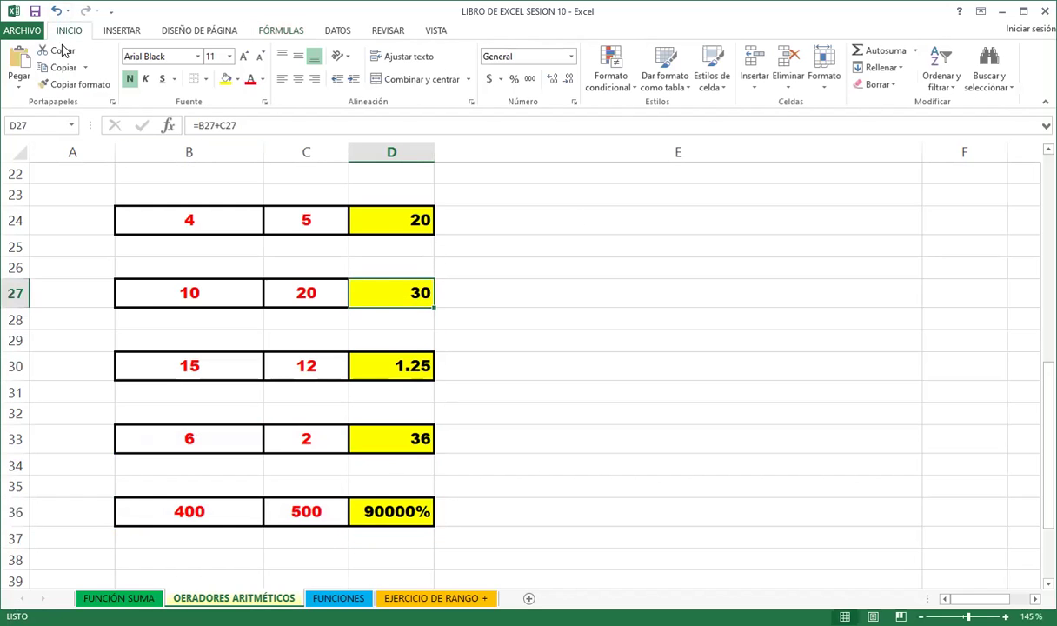
left_click(71, 84)
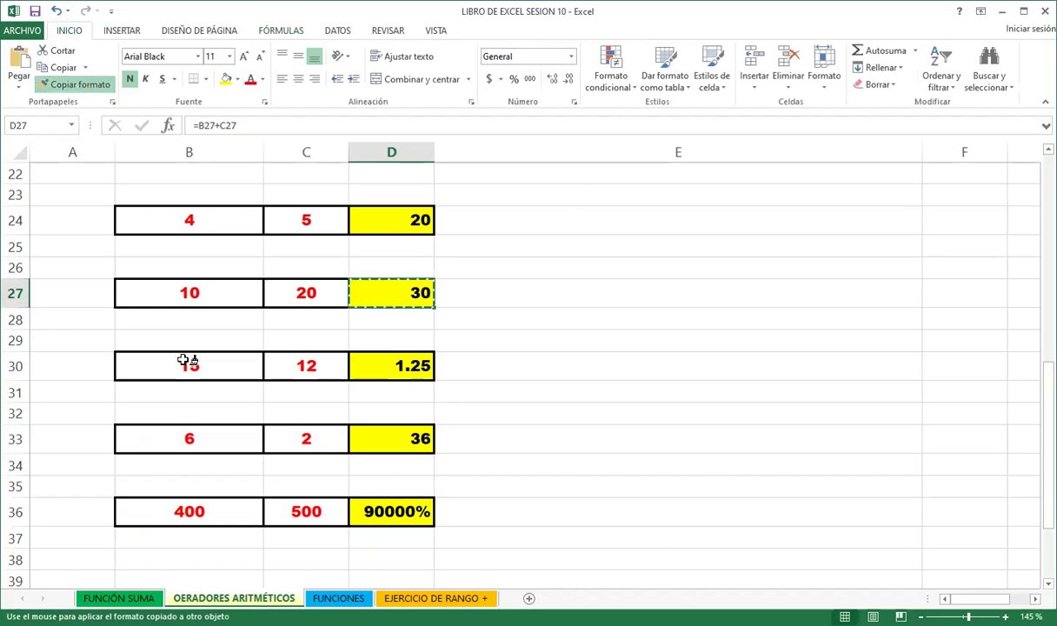
left_click(404, 513)
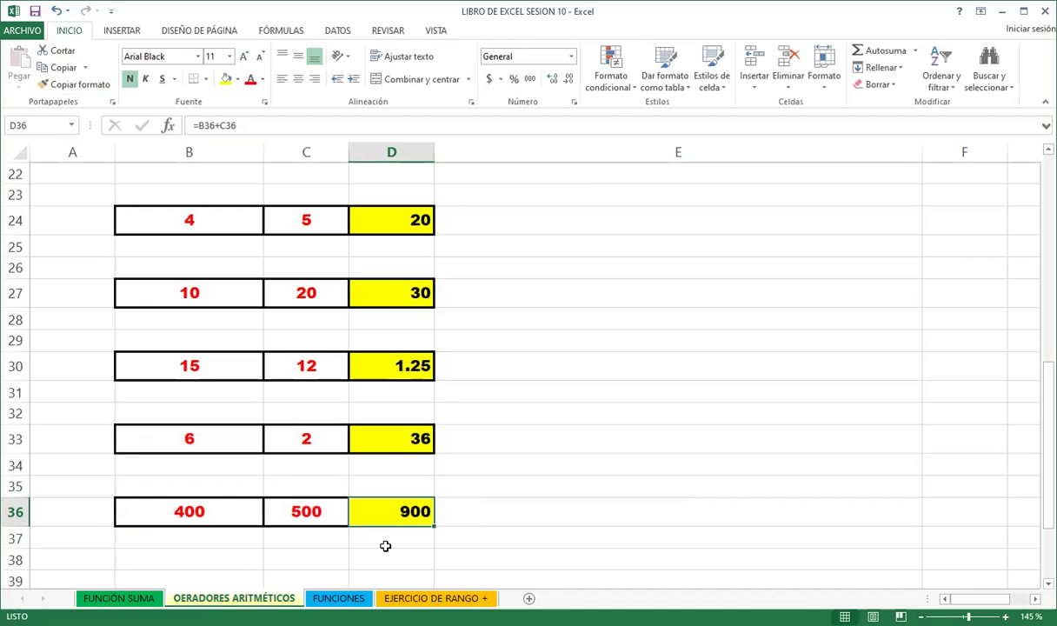
Scroll to the top and check the formula behind the value in B3
scroll(293, 467, "up", 3)
scroll(290, 442, "up", 3)
scroll(288, 441, "up", 1)
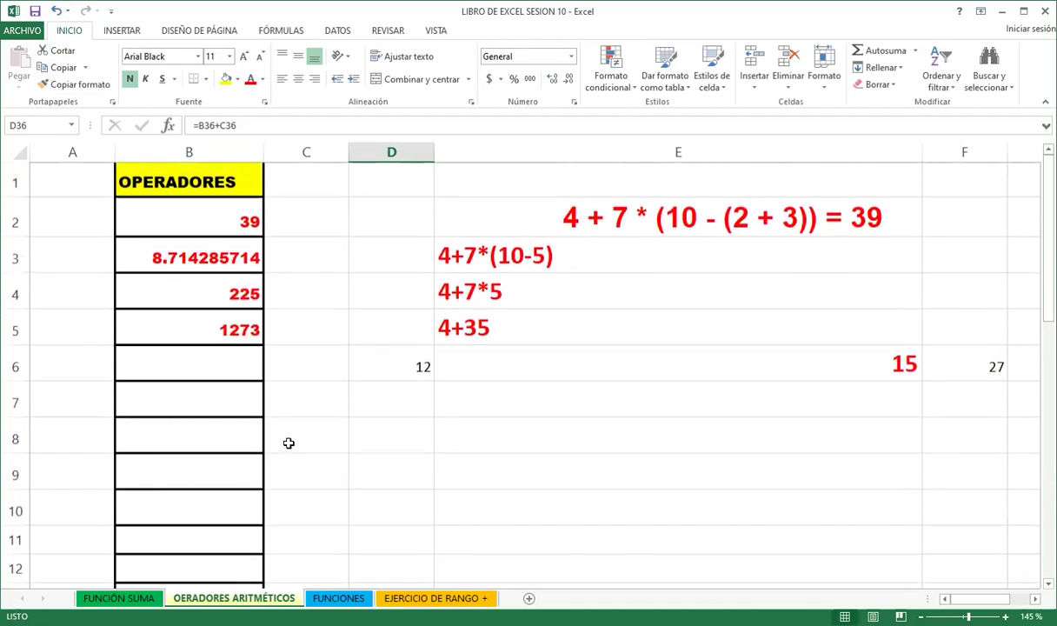
left_click(188, 247)
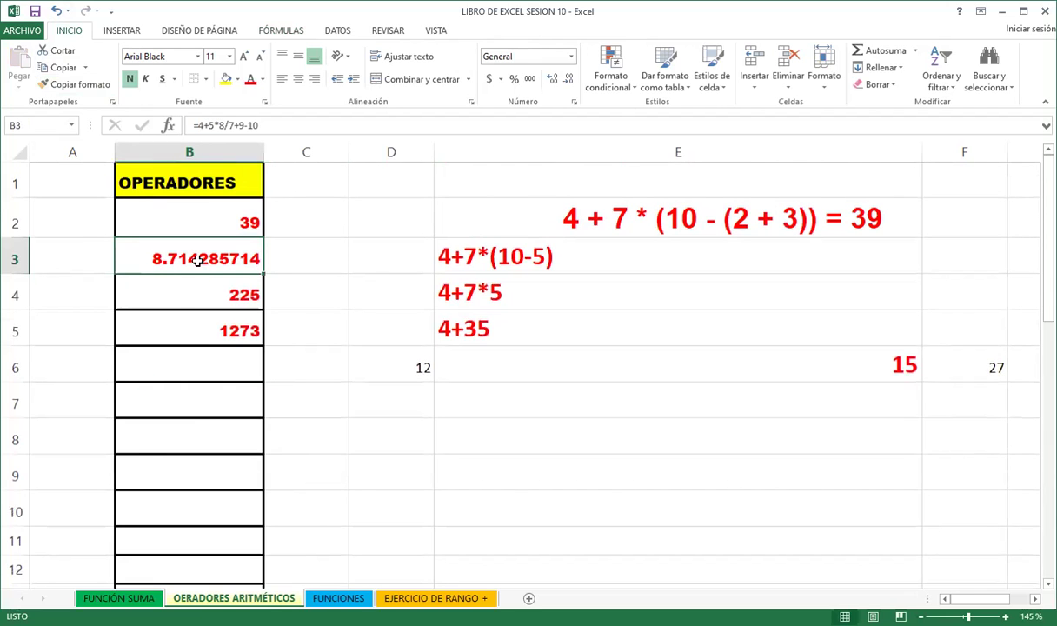
Narrow column E so the SUMA row values sit close to the total cell
scroll(228, 370, "down", 1)
scroll(231, 394, "down", 5)
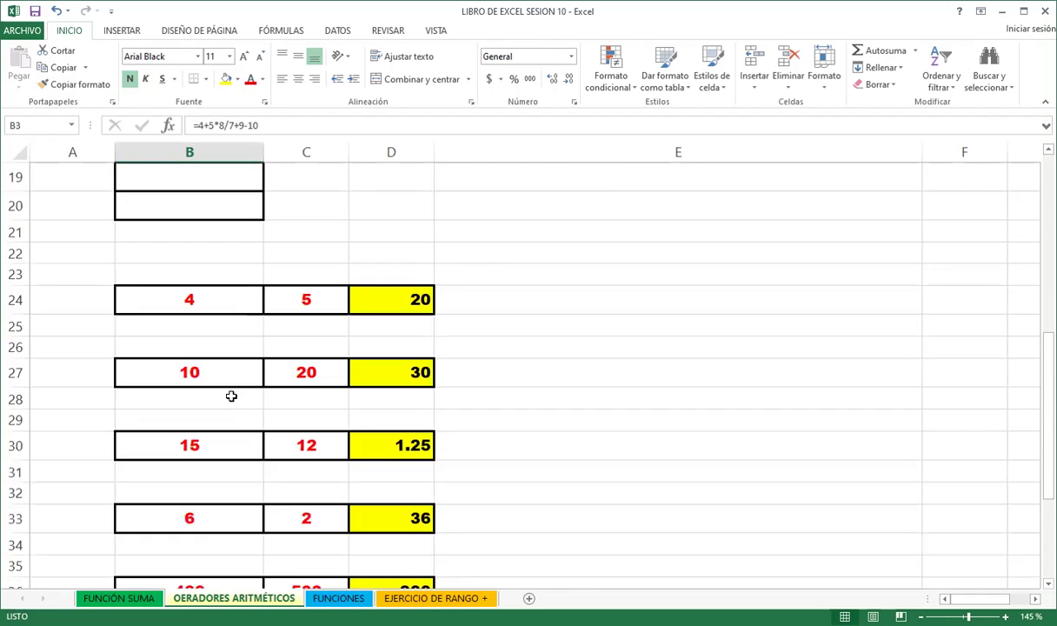
scroll(228, 403, "down", 4)
scroll(228, 403, "down", 1)
left_click(226, 424)
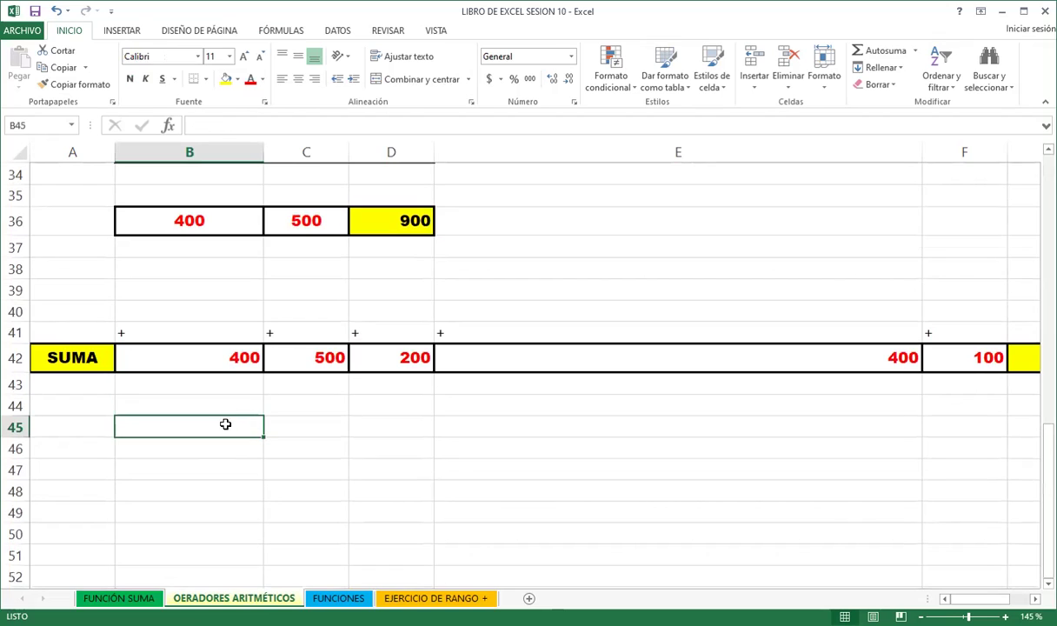
left_click_drag(922, 158, 476, 180)
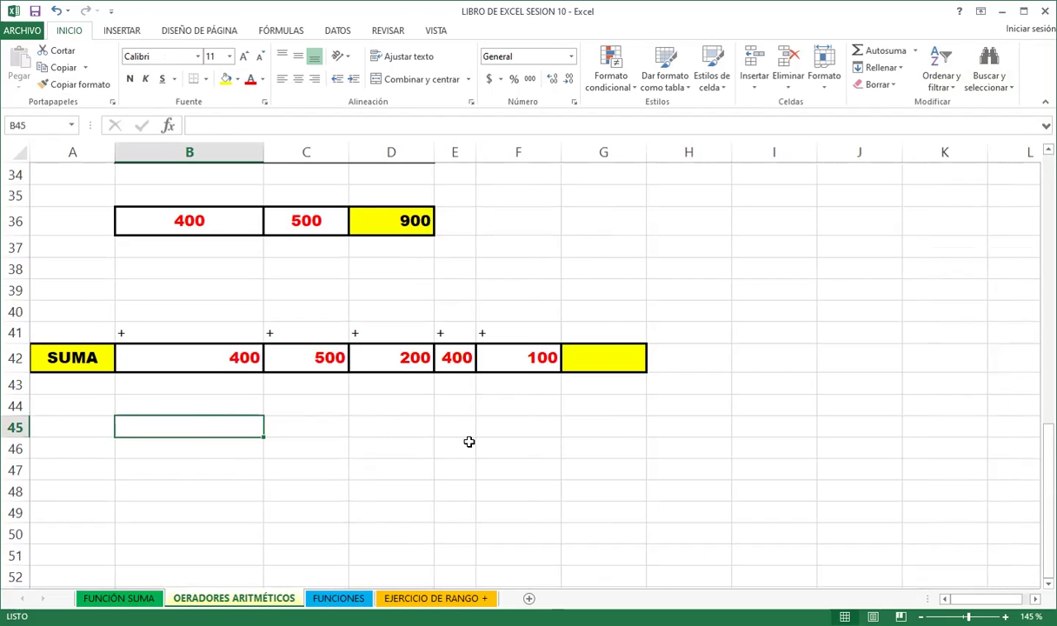
left_click(395, 420)
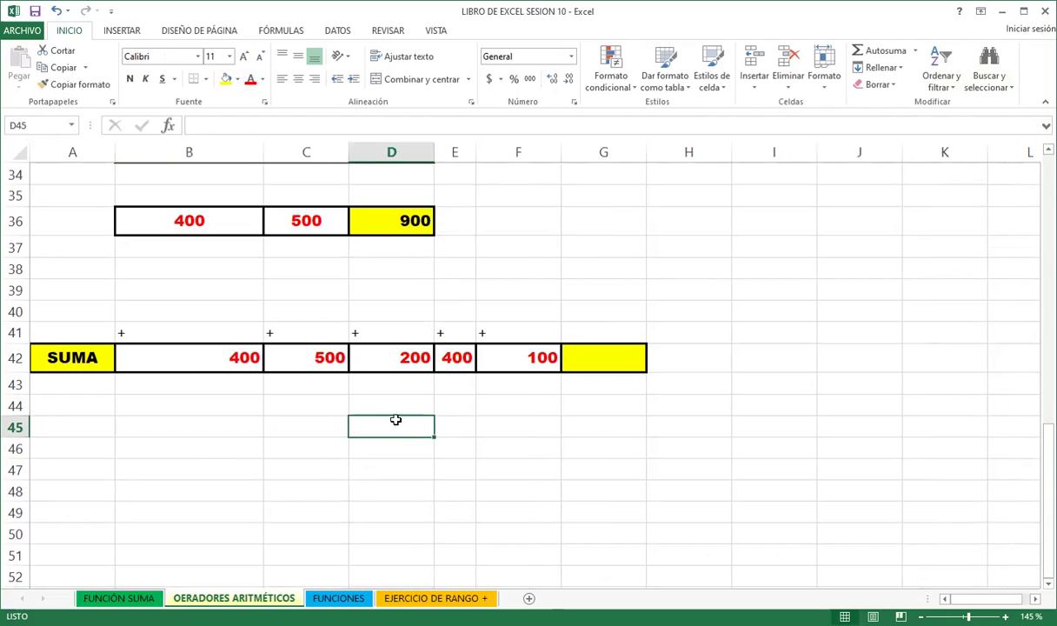
left_click(178, 358)
left_click(318, 358)
left_click(397, 355)
left_click(453, 356)
left_click(509, 356)
left_click(205, 352)
left_click(310, 365)
left_click(405, 361)
left_click(454, 356)
left_click(522, 355)
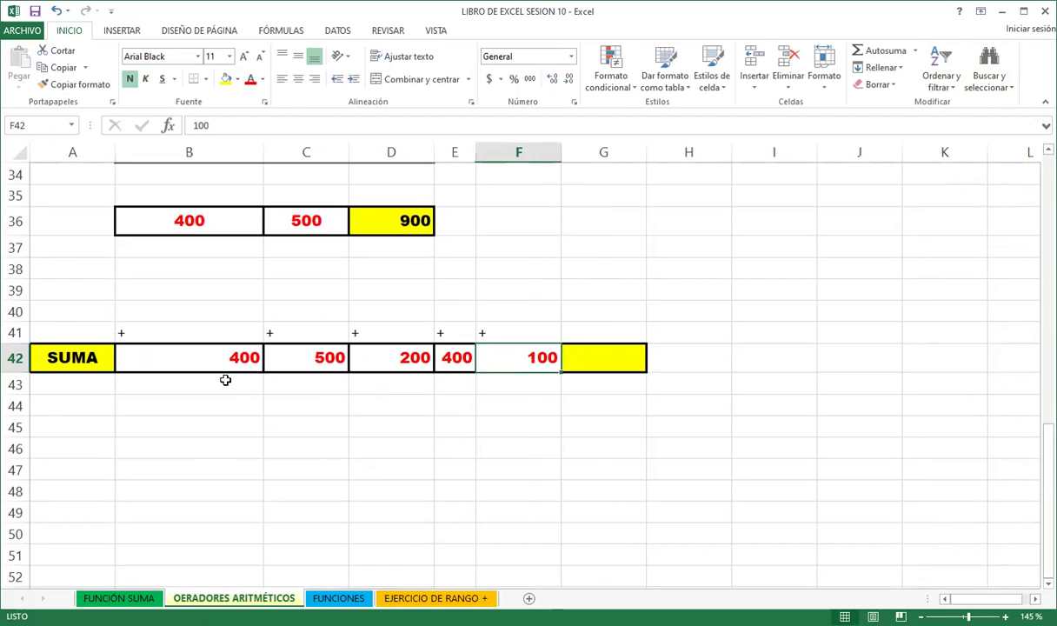
left_click(214, 333)
left_click(609, 361)
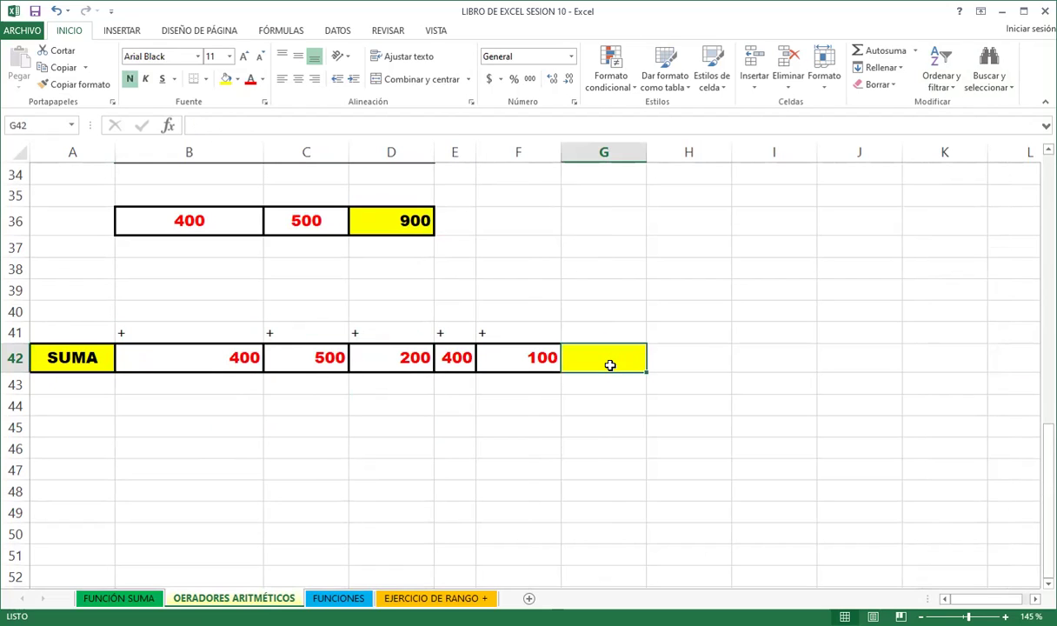
Total the SUMA row in G42 with =B42+C42+D42+E42+F42, giving 1600
type("=")
left_click(218, 357)
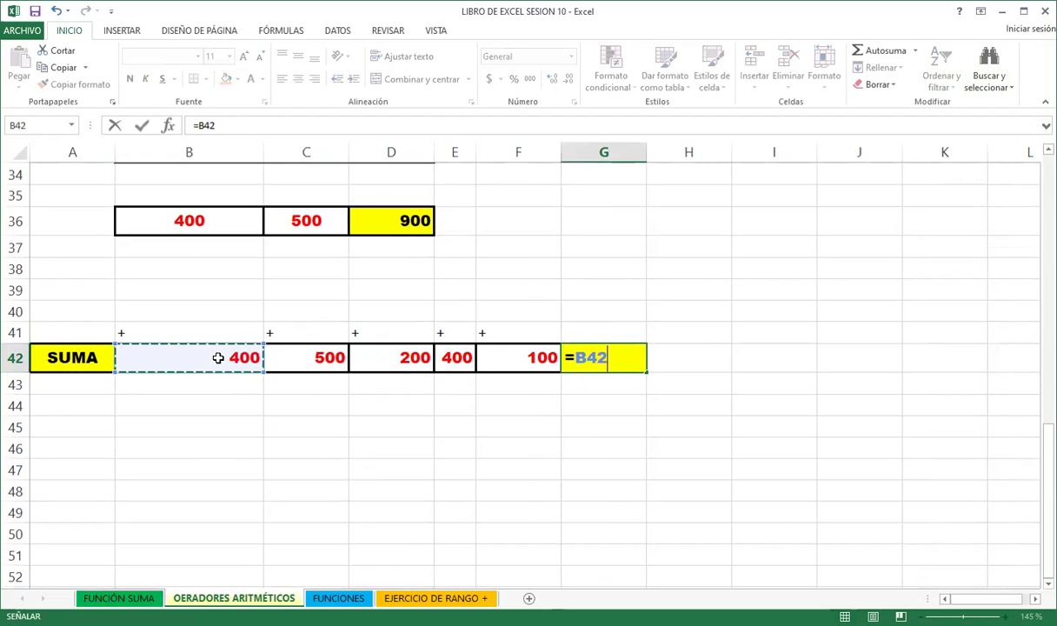
type("+")
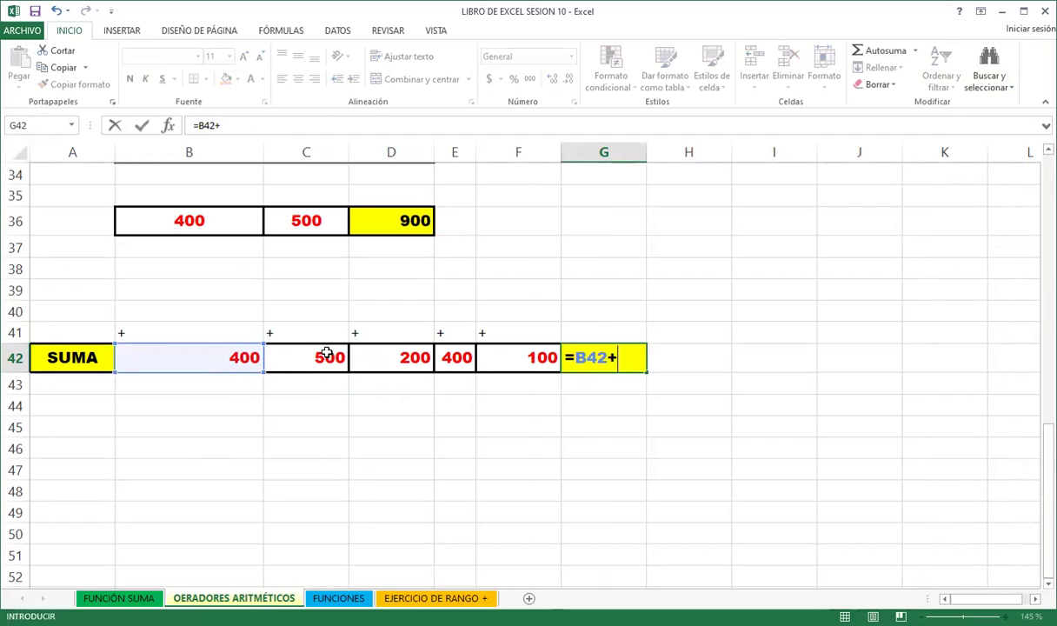
left_click(327, 354)
type("+")
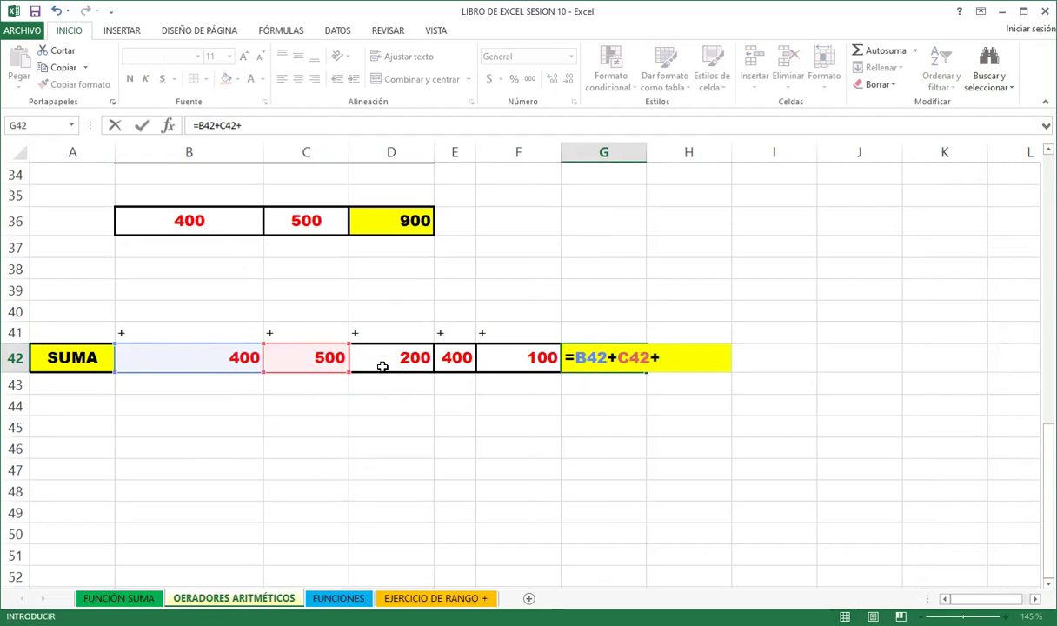
left_click(384, 364)
type("+")
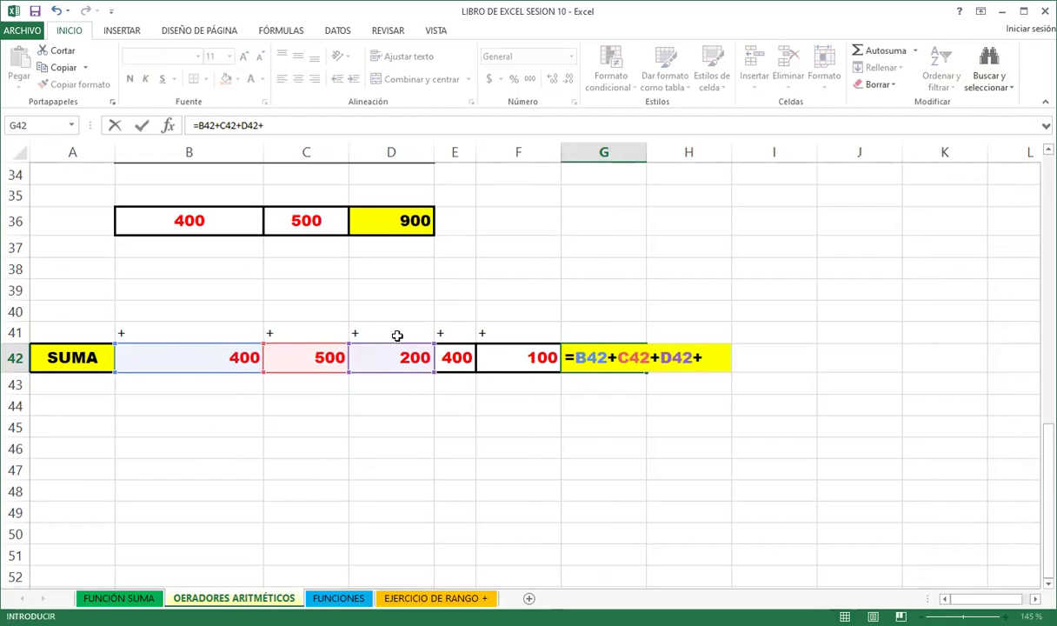
left_click(453, 358)
type("+")
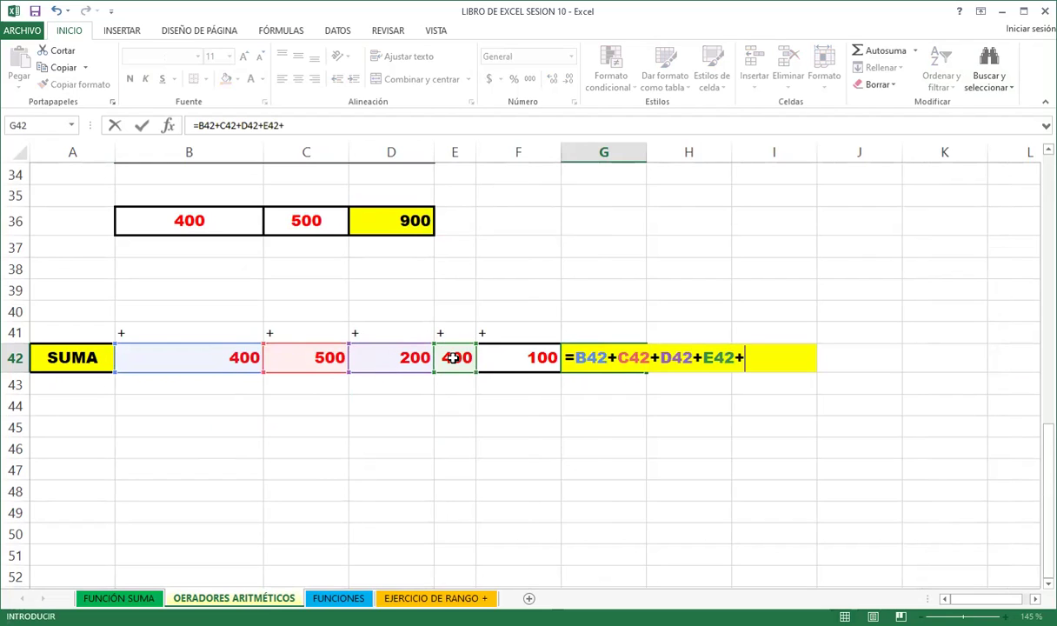
left_click(498, 358)
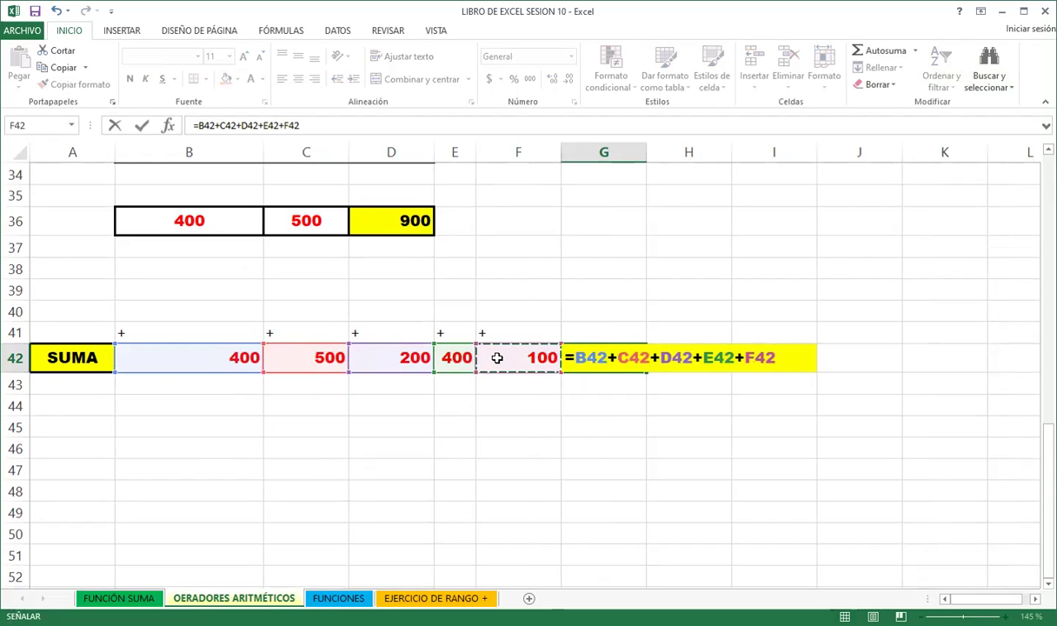
key("Return")
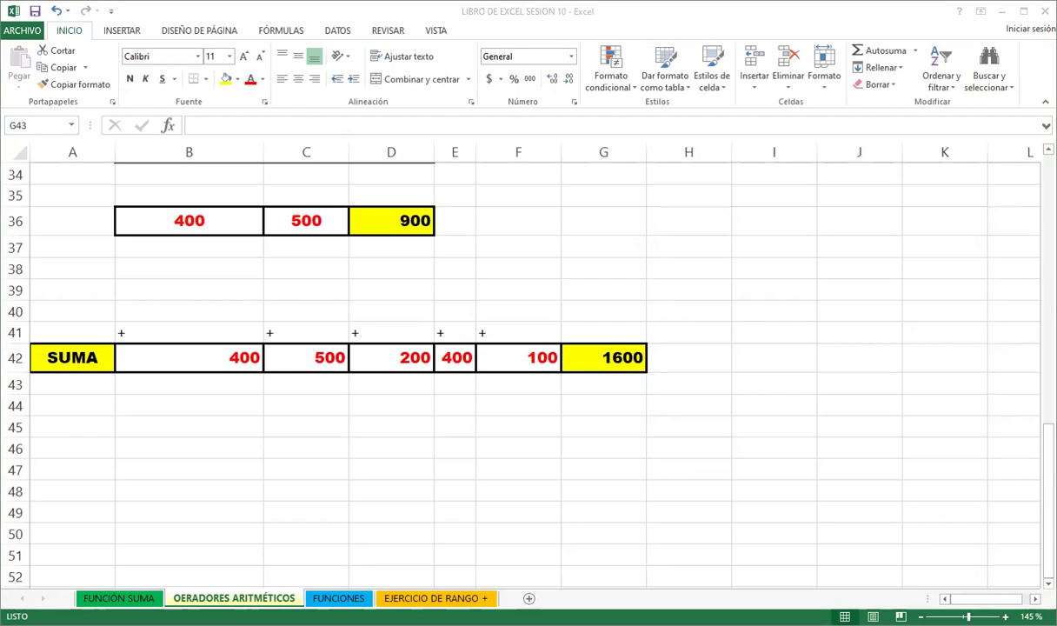
left_click(598, 359)
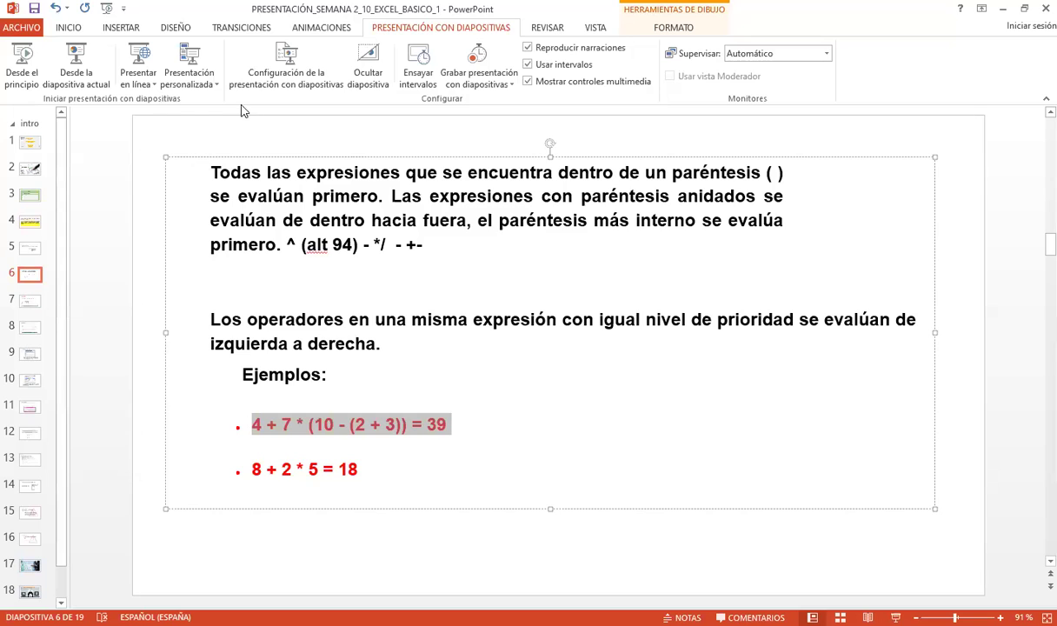
Set the slideshow to play in a window and advance to slide 7, 'Asistente de fórmula'
left_click(293, 45)
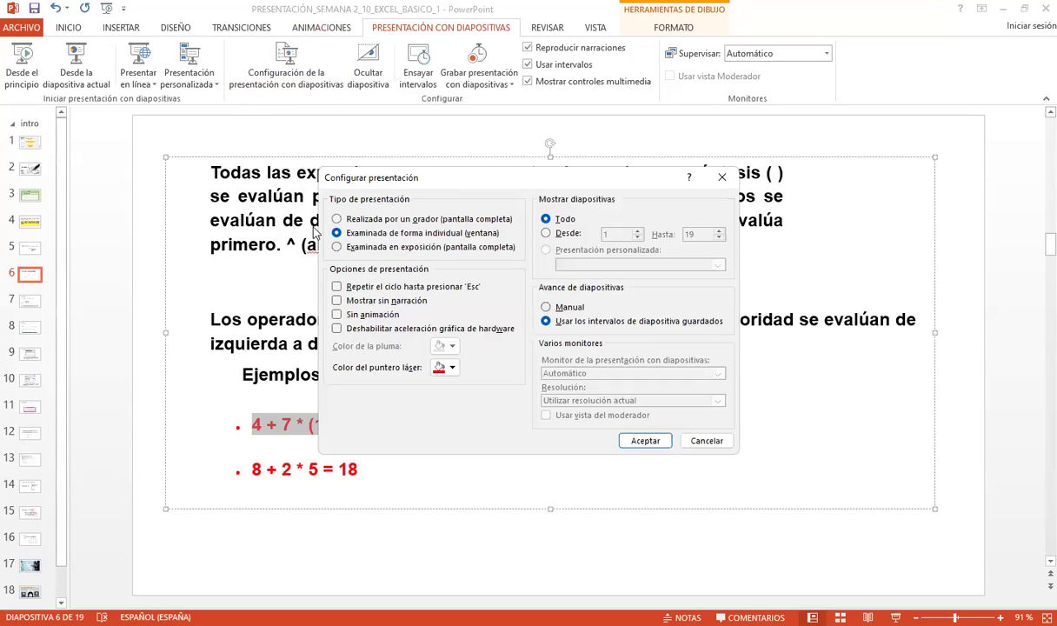
left_click(645, 441)
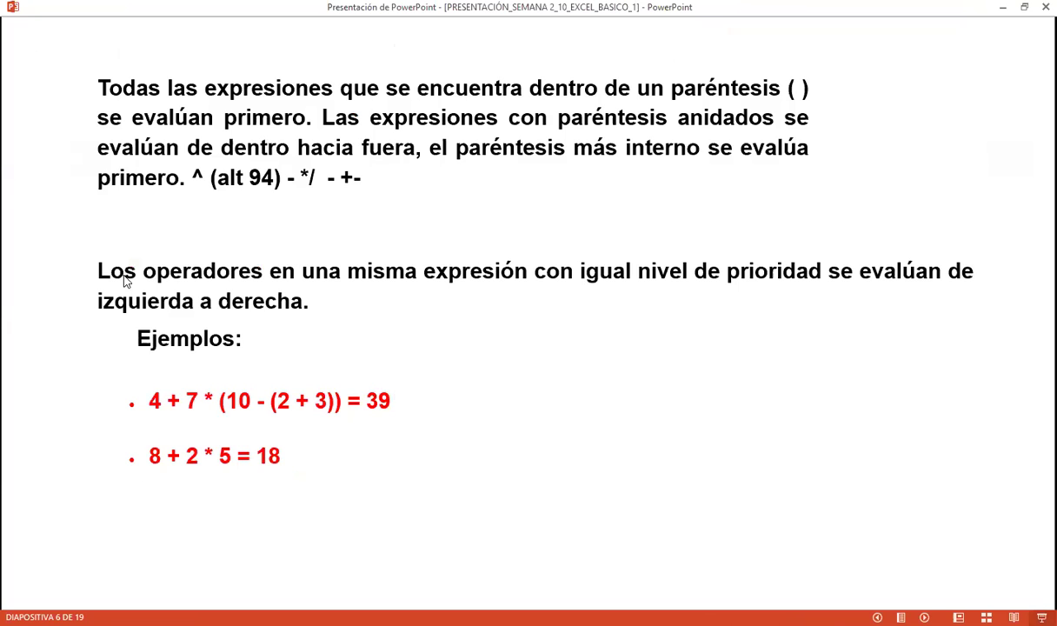
key("Right")
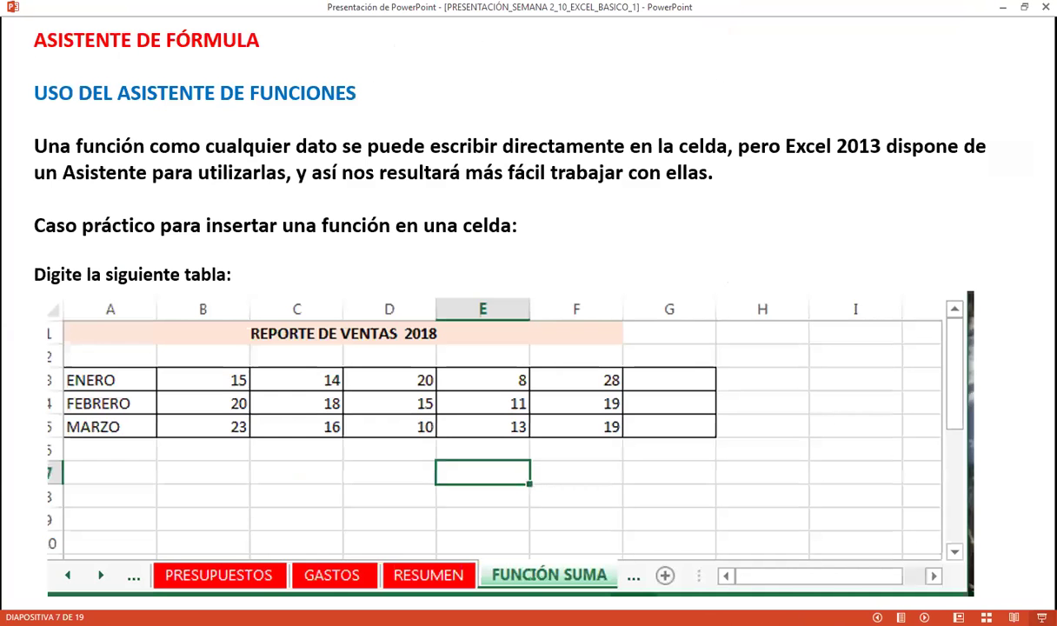
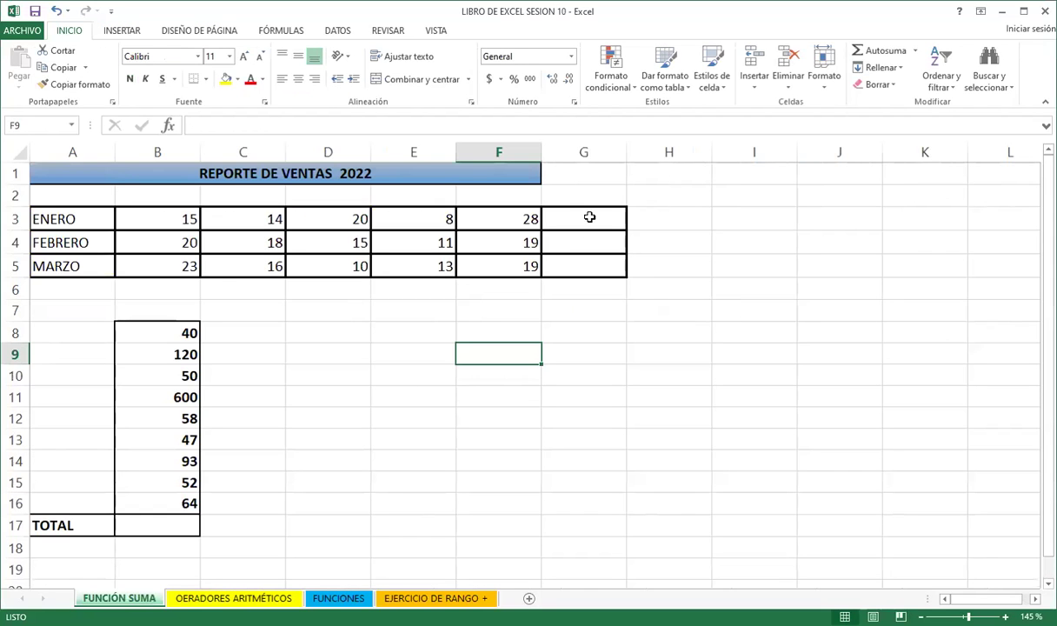
Total the ENERO row in G3 with Autosuma, giving =SUMA(B3:F3) = 85
left_click(588, 214)
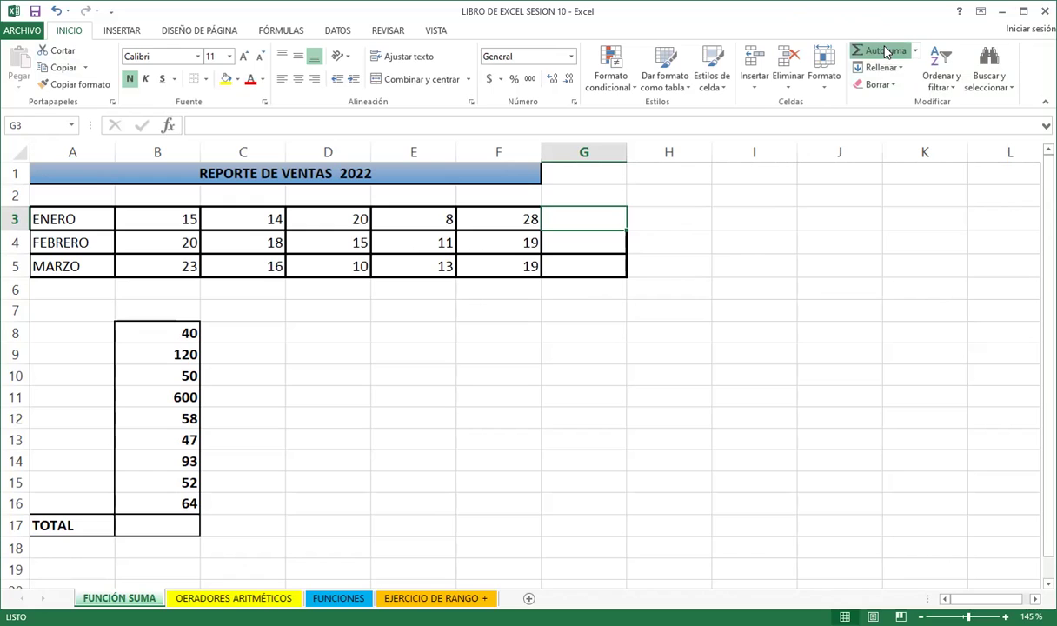
left_click(886, 52)
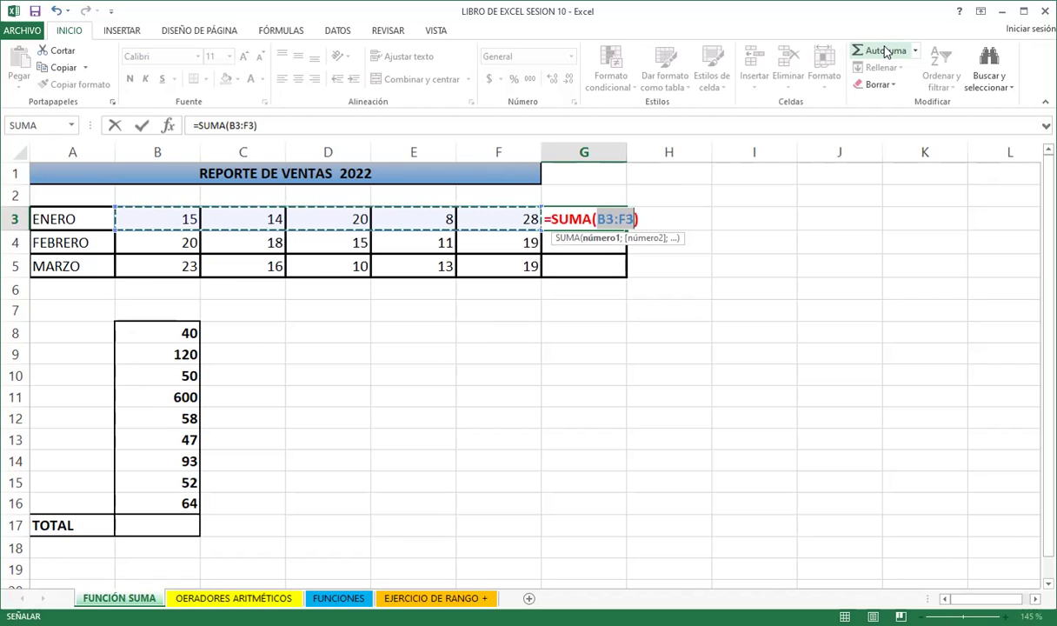
key("Return")
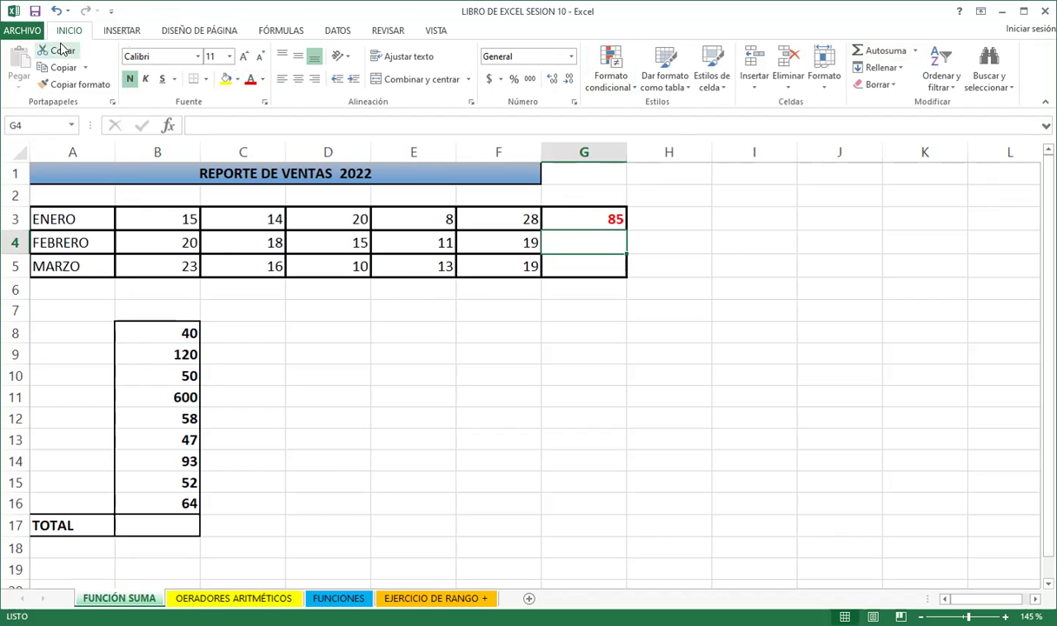
left_click(291, 30)
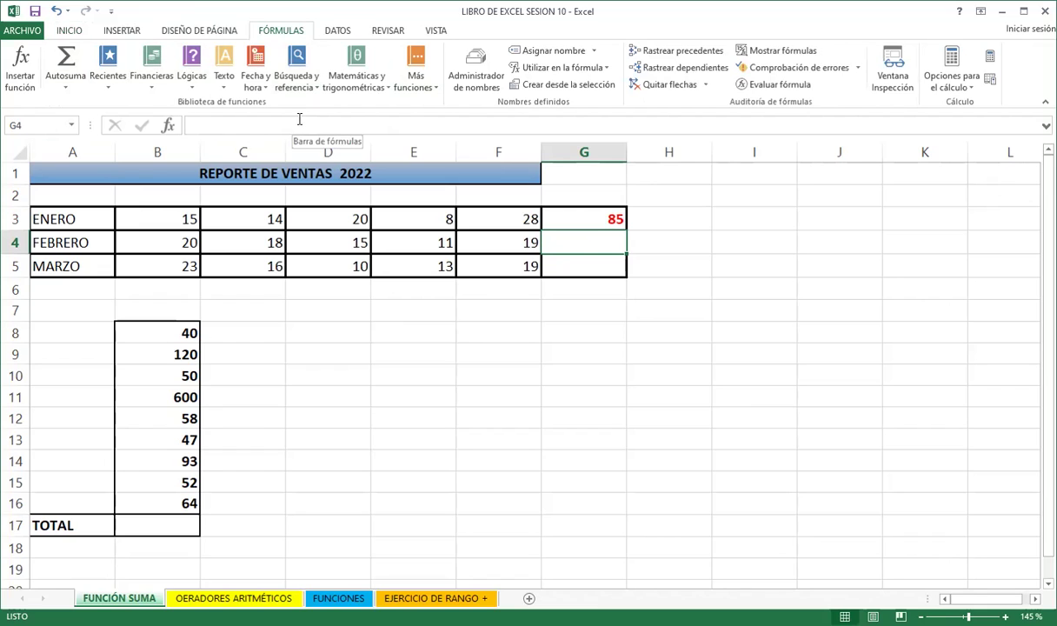
left_click(20, 91)
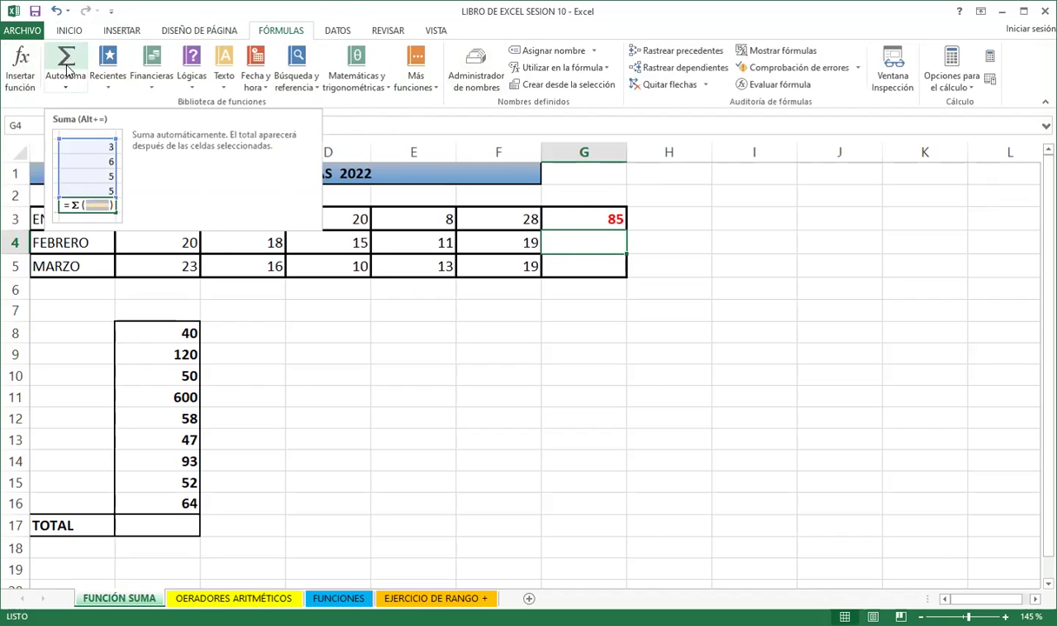
left_click(70, 31)
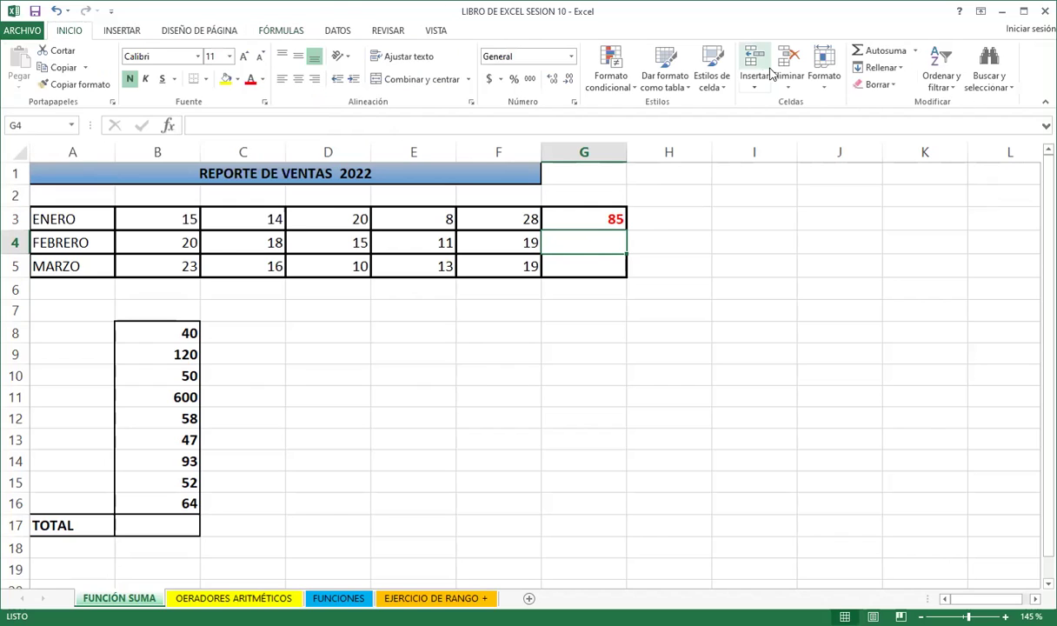
left_click(264, 31)
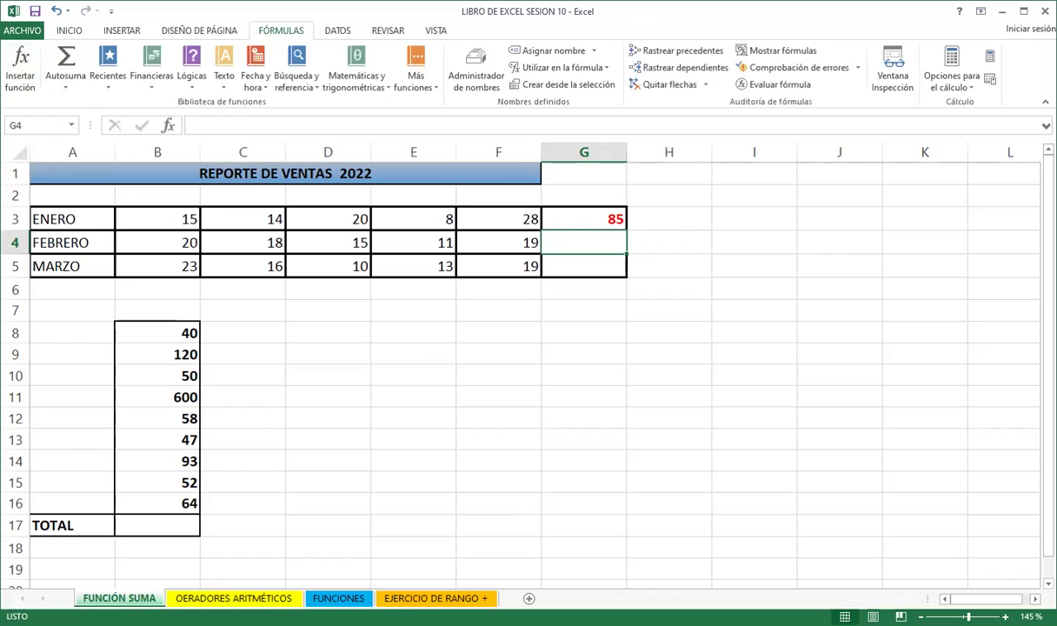
left_click(69, 30)
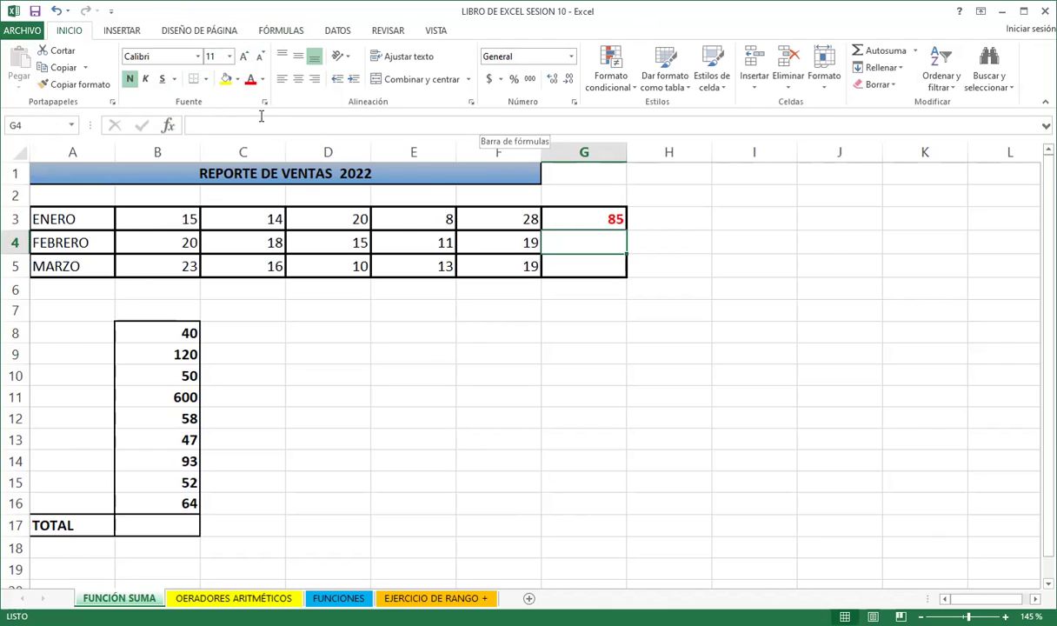
Open Insertar función for G4 and show the Matemáticas y trigonométricas category
left_click(169, 127)
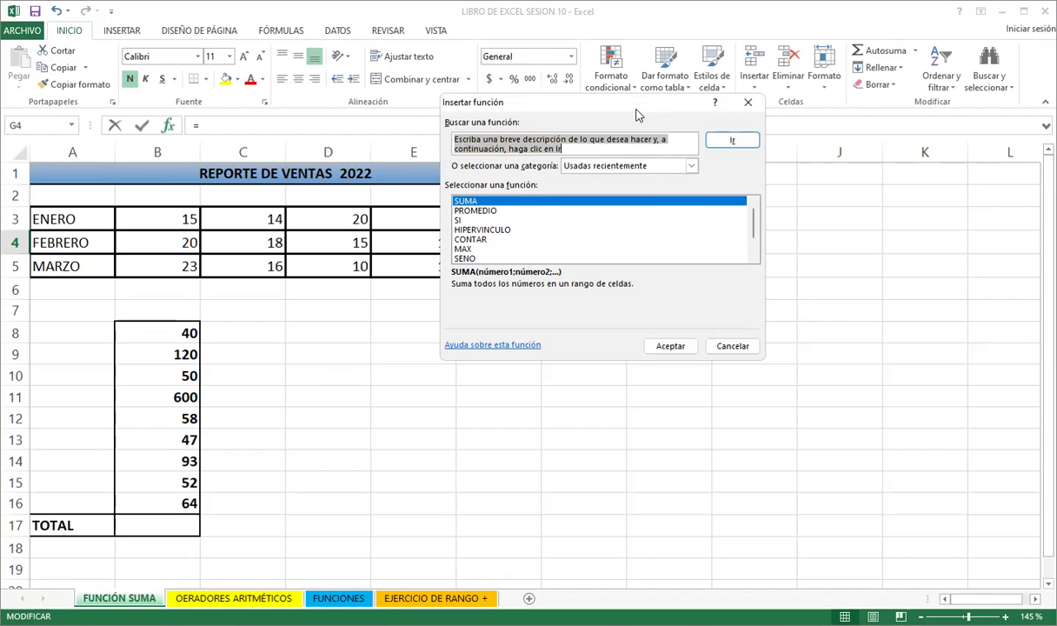
left_click_drag(636, 114, 381, 158)
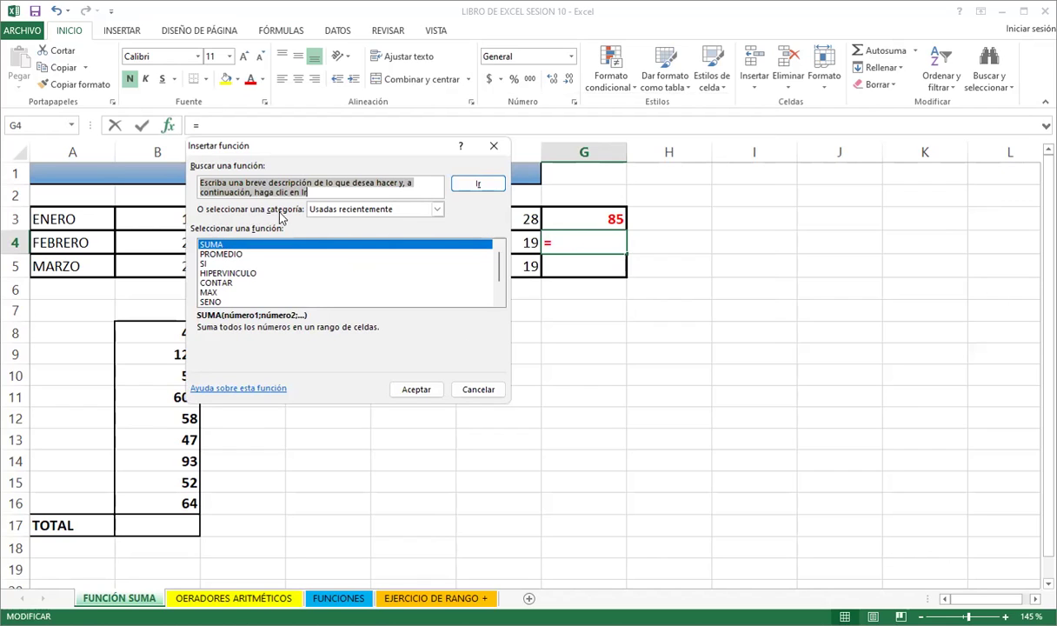
left_click(437, 209)
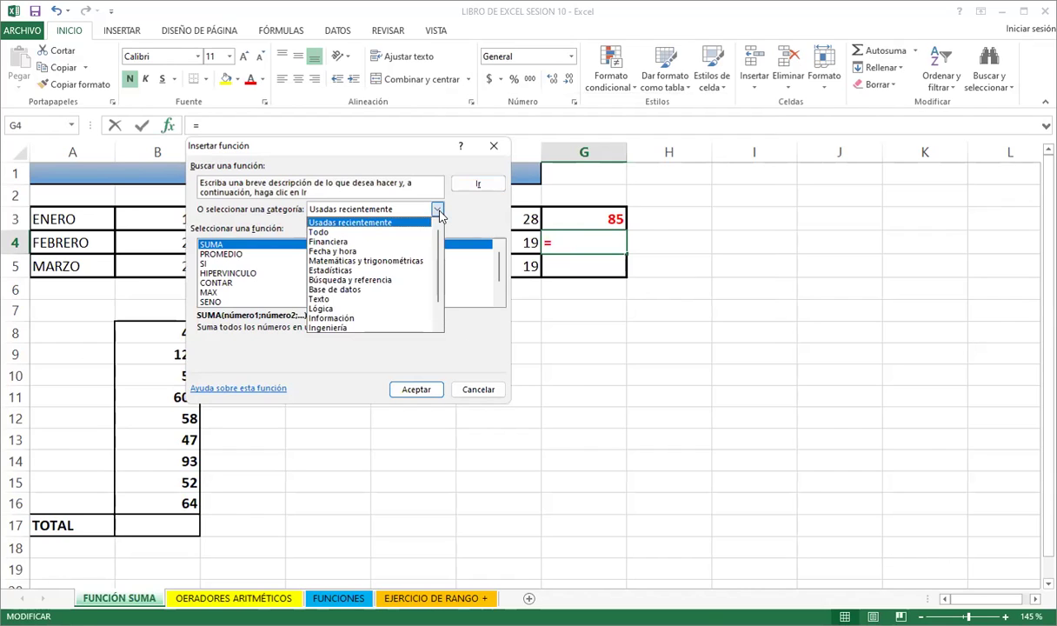
left_click(395, 262)
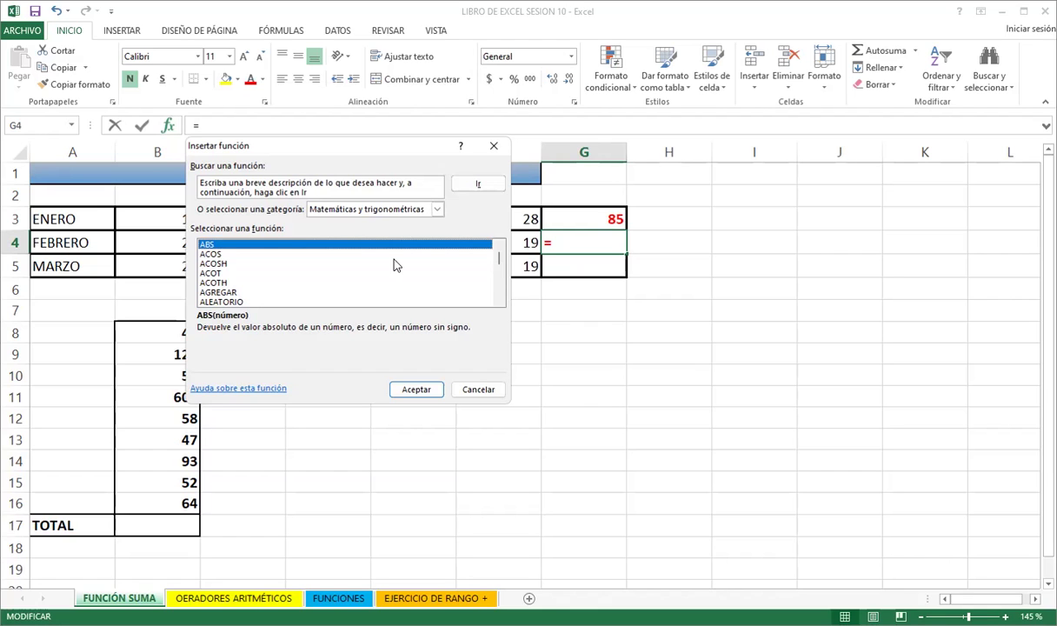
Pick SUMA from the math and trigonometry function list and confirm it
scroll(241, 271, "down", 2)
scroll(241, 274, "down", 4)
scroll(241, 273, "down", 2)
scroll(241, 274, "down", 4)
scroll(239, 276, "down", 2)
scroll(238, 278, "down", 2)
scroll(236, 284, "down", 2)
scroll(194, 261, "down", 1)
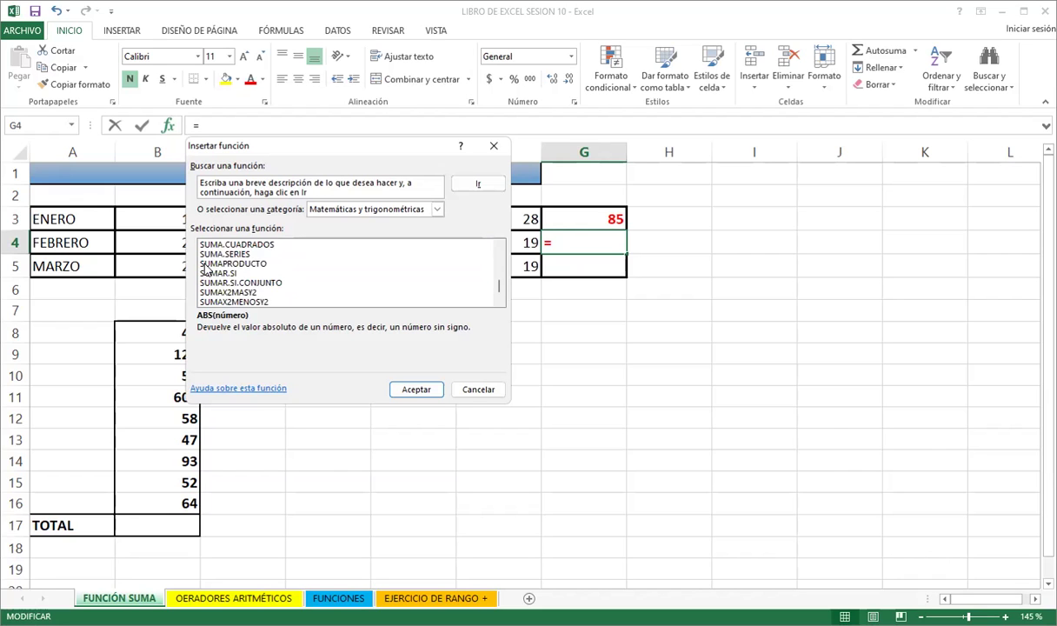
left_click(202, 263)
scroll(217, 278, "up", 3)
left_click(206, 264)
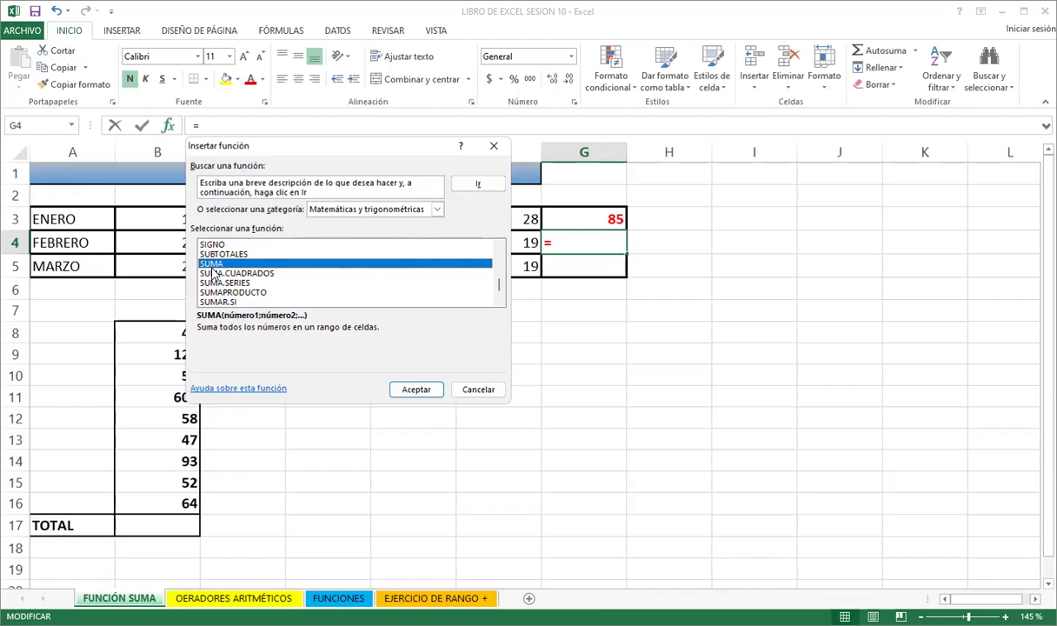
left_click(412, 393)
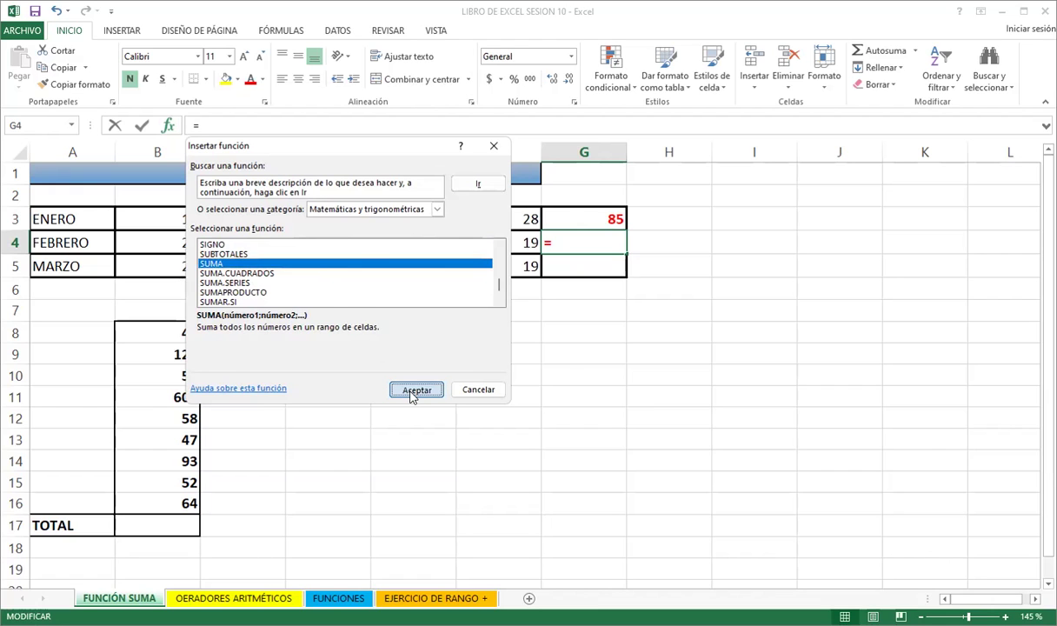
Accept B4:F4 as Número1 so G4 holds =SUMA(B4:F4), showing 83
left_click(412, 393)
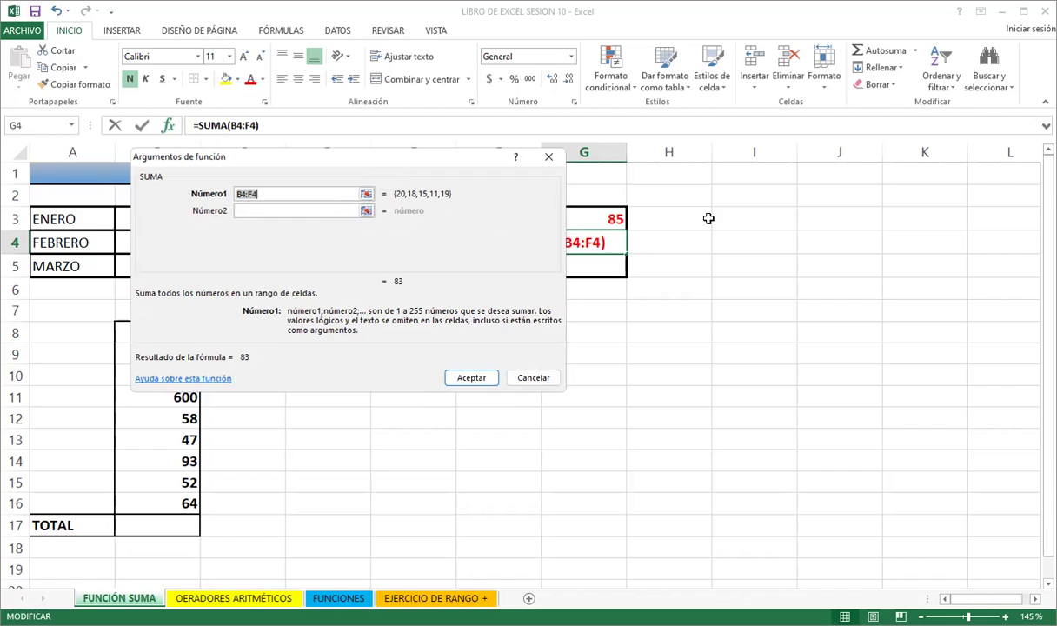
left_click_drag(386, 167, 205, 190)
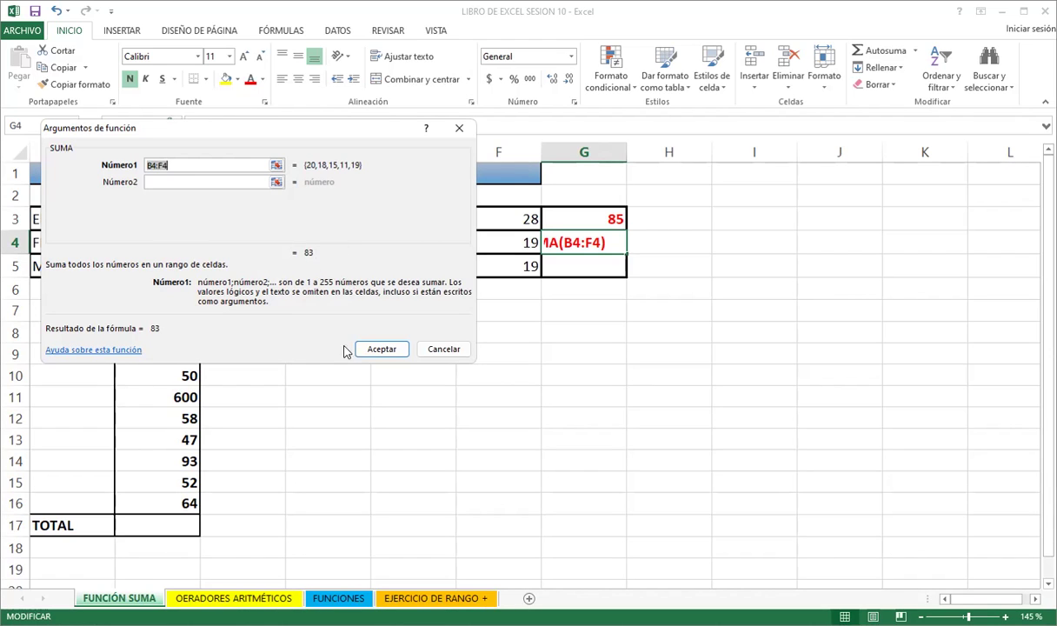
left_click(382, 349)
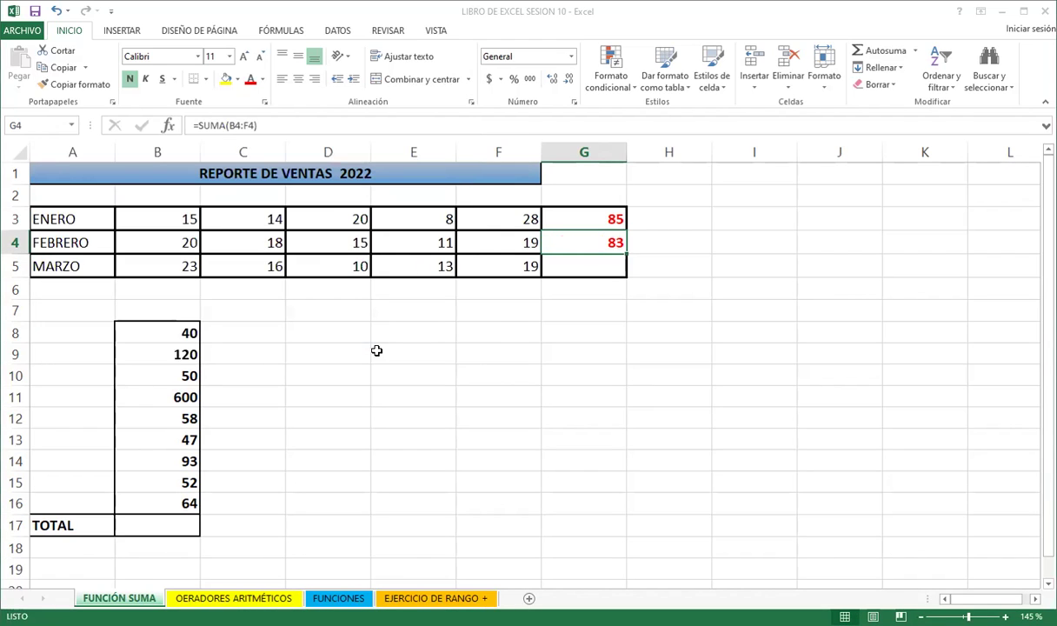
left_click(584, 218)
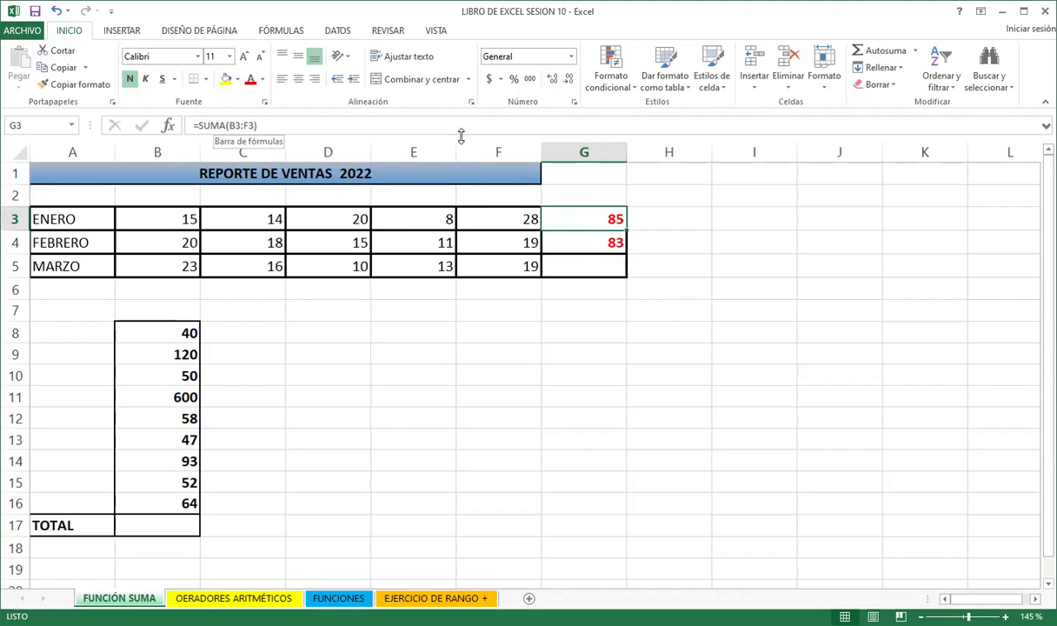
key("Down")
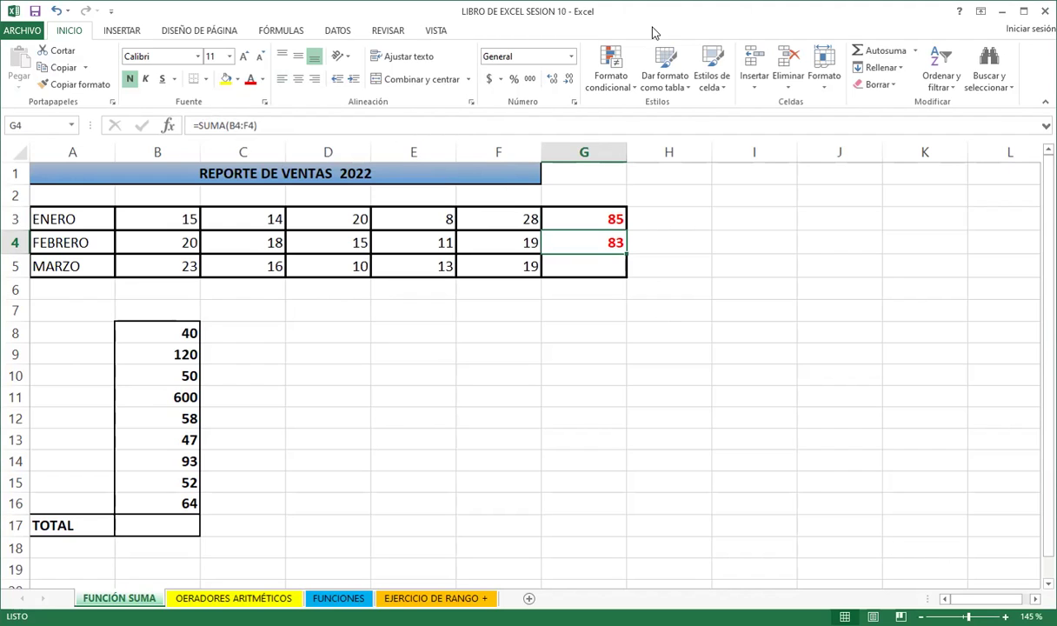
left_click(577, 268)
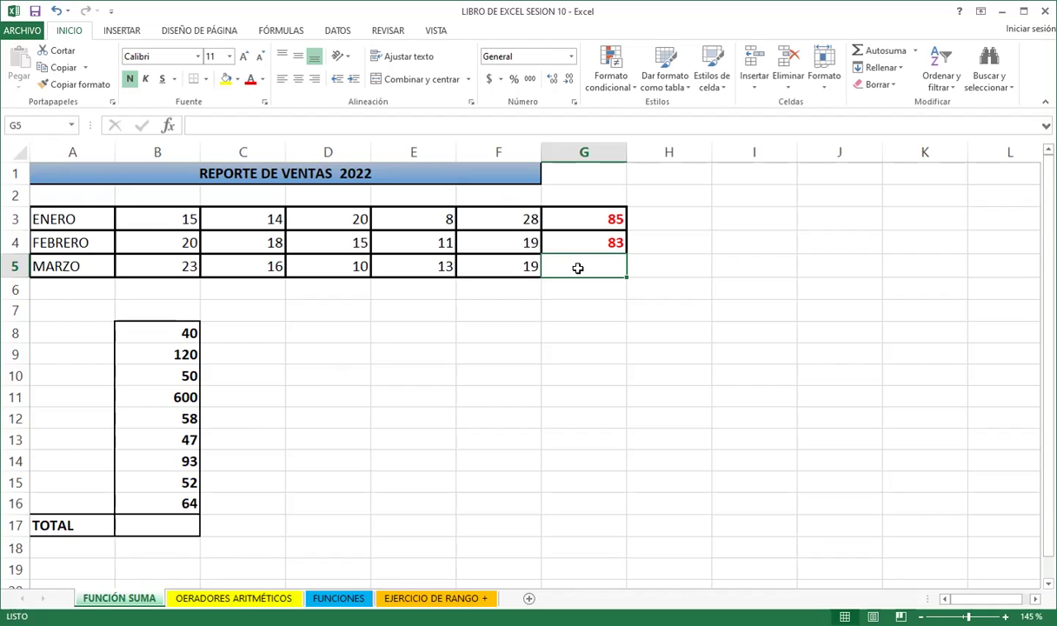
Type =su in G5 and insert SUMA from autocomplete, leaving =SUMA(
type("=")
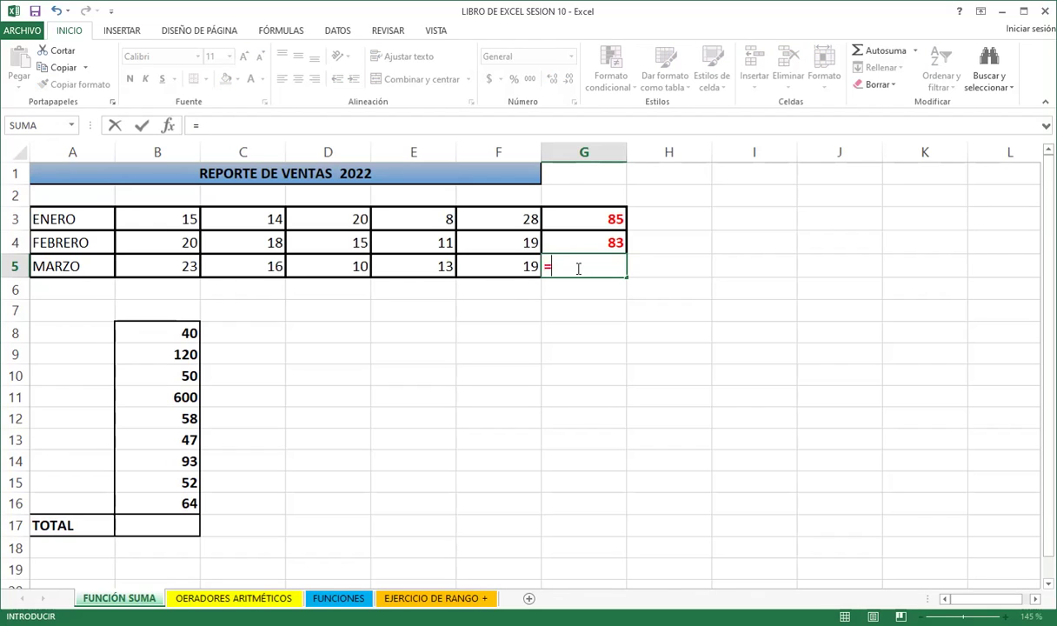
type("su")
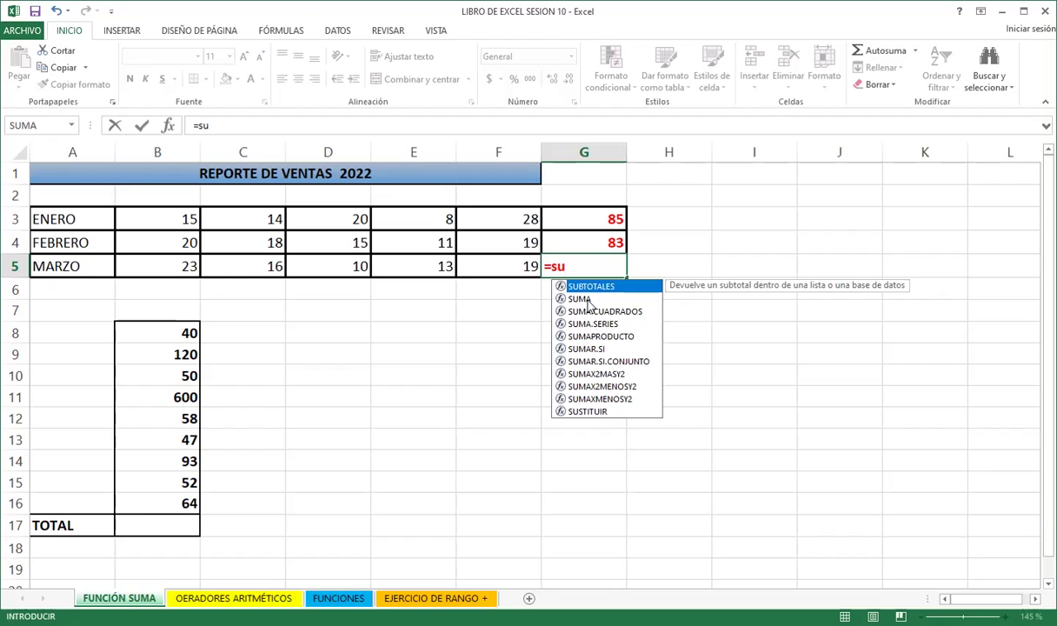
left_click(580, 301)
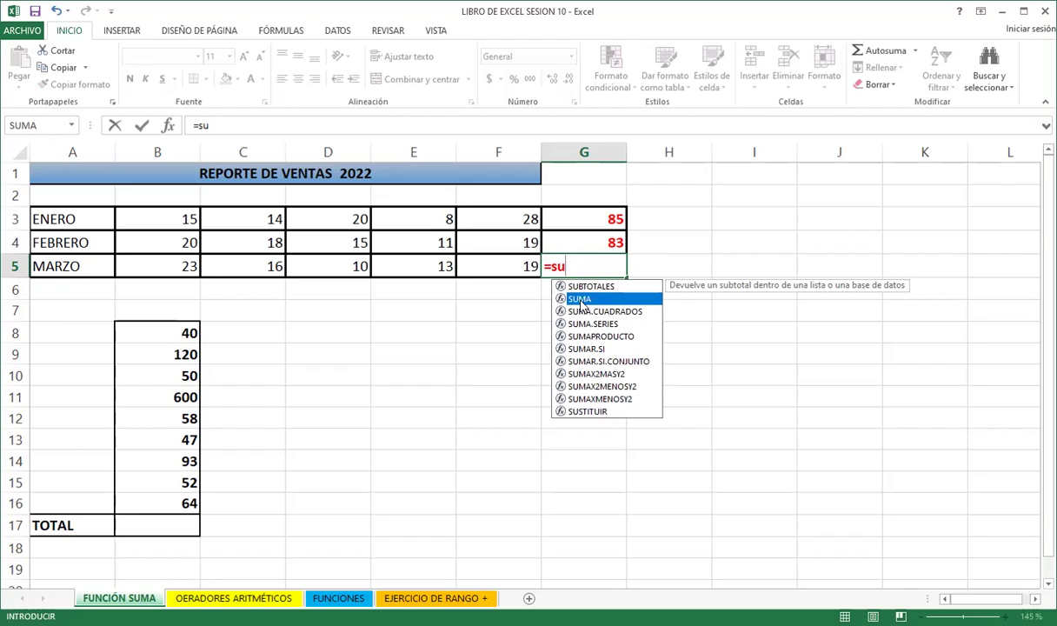
double_click(580, 301)
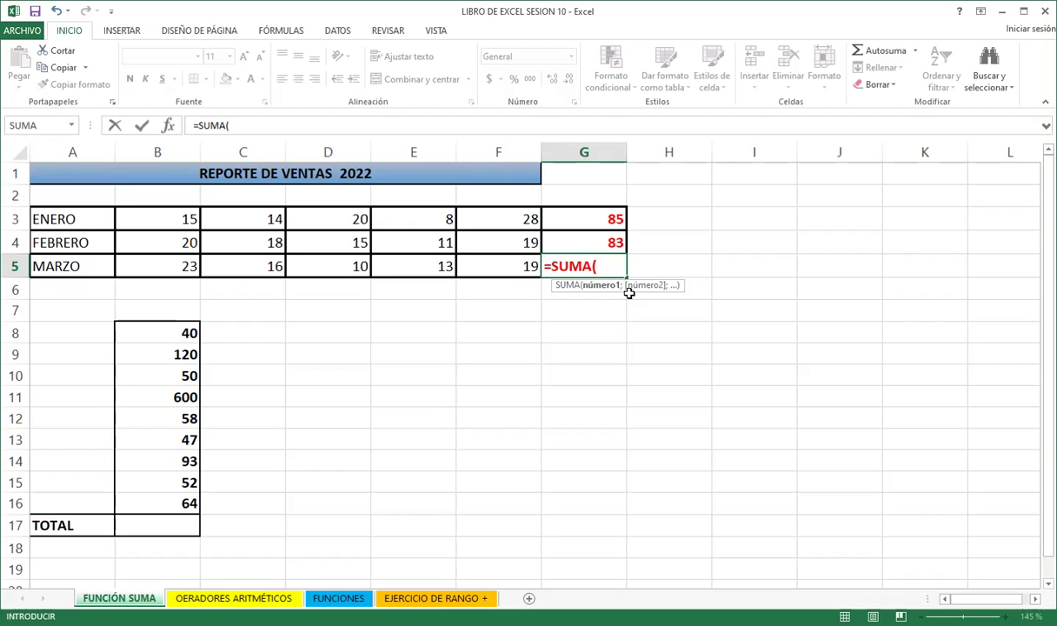
Try SUMA.CUADRADOS, CONTAR.SI and SI from the autocomplete suggestions in G5
key("BackSpace")
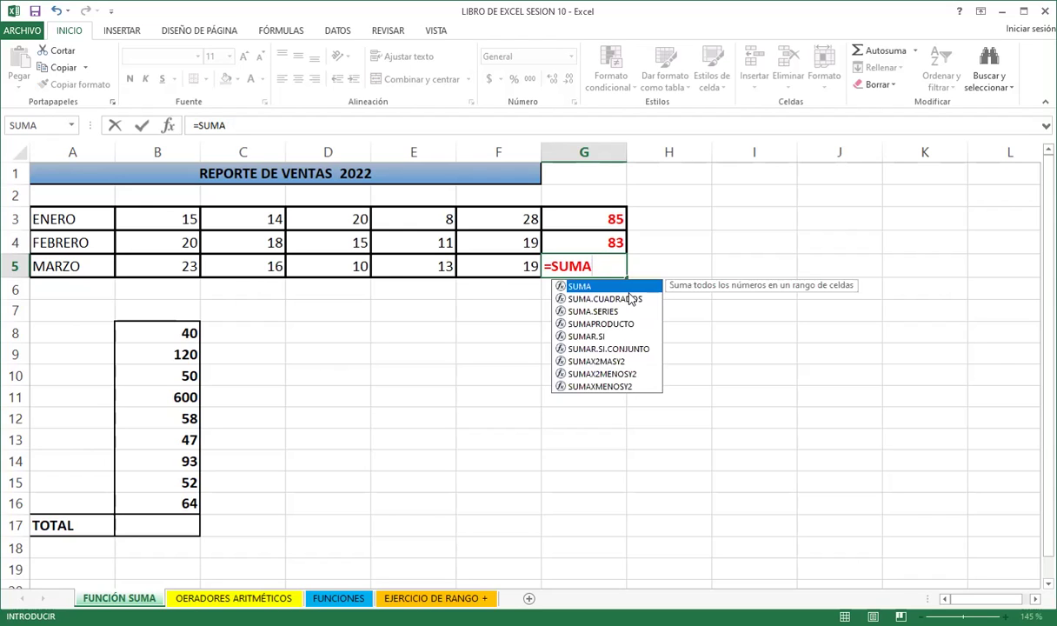
left_click(605, 298)
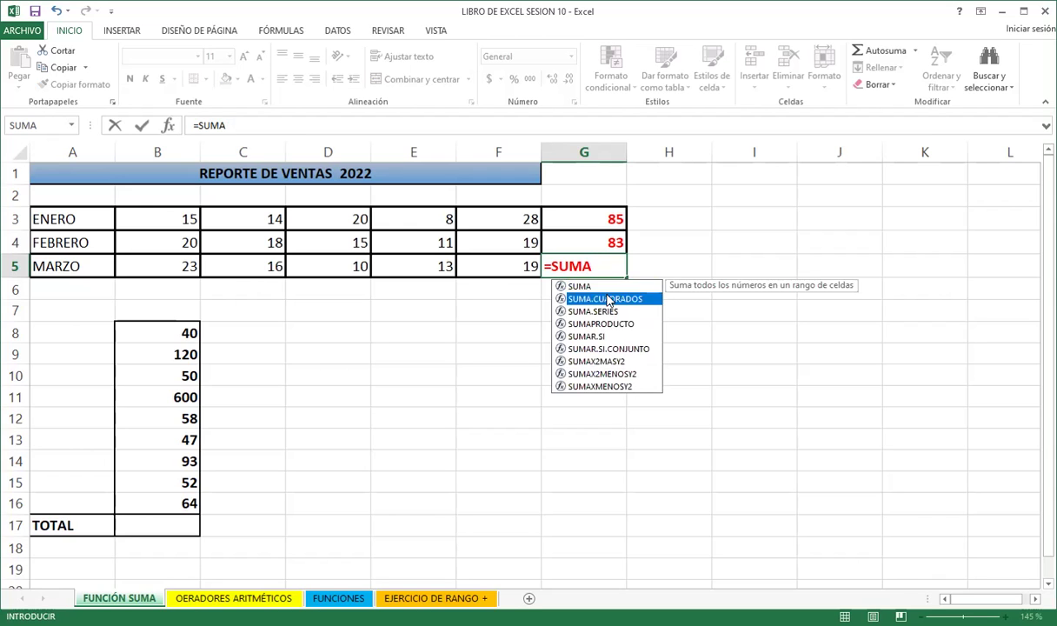
double_click(605, 298)
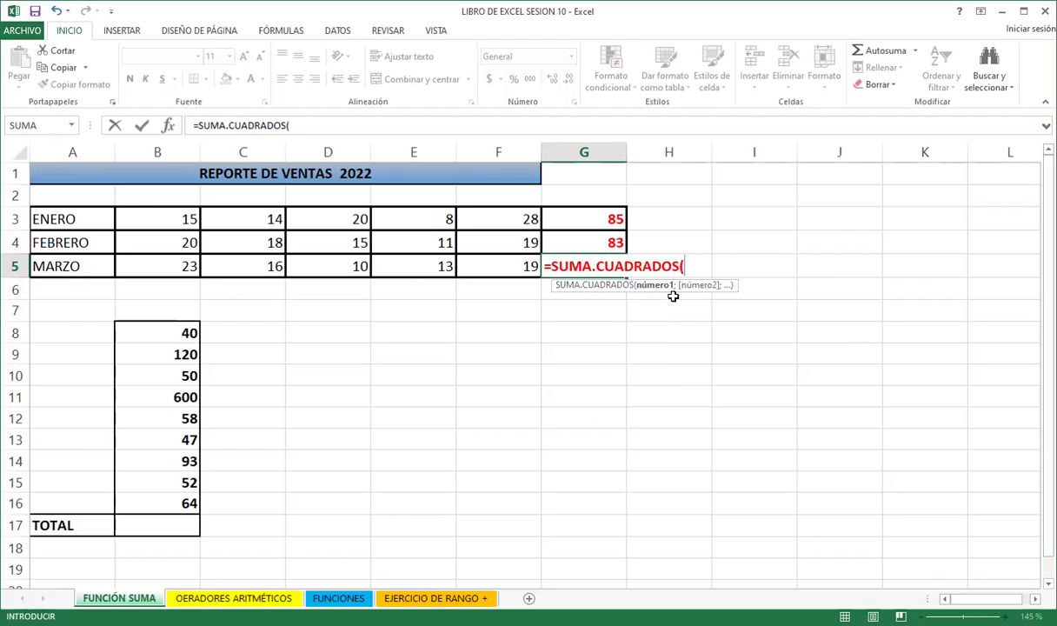
key("BackSpace")
key("BackSpace")
key("BackSpace")
key("BackSpace")
key("BackSpace")
key("BackSpace")
key("BackSpace")
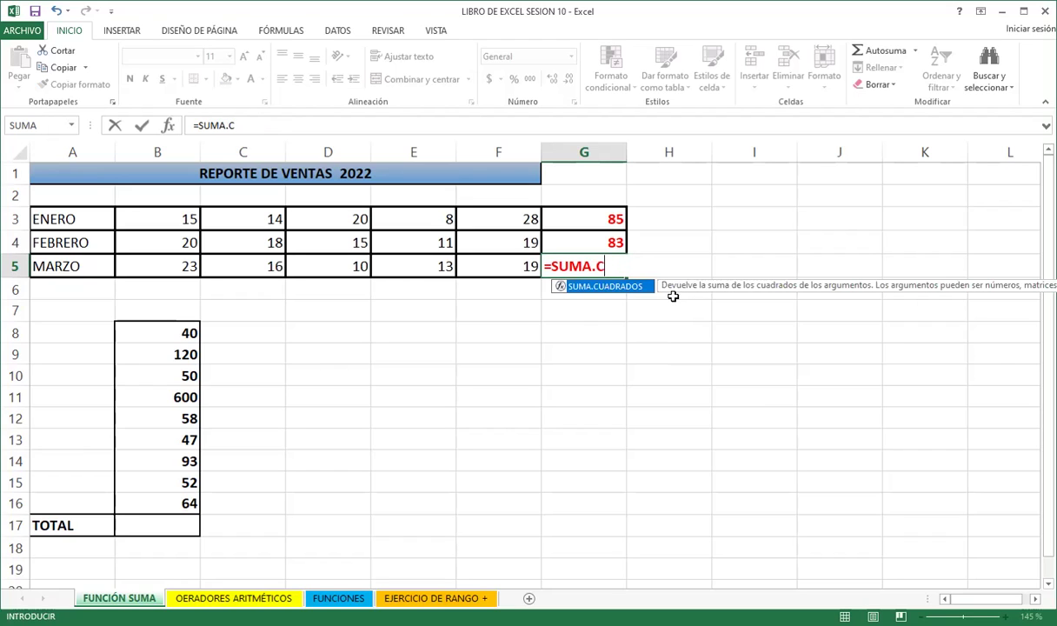
key("BackSpace")
key("BackSpace")
key("BackSpace")
type("cona")
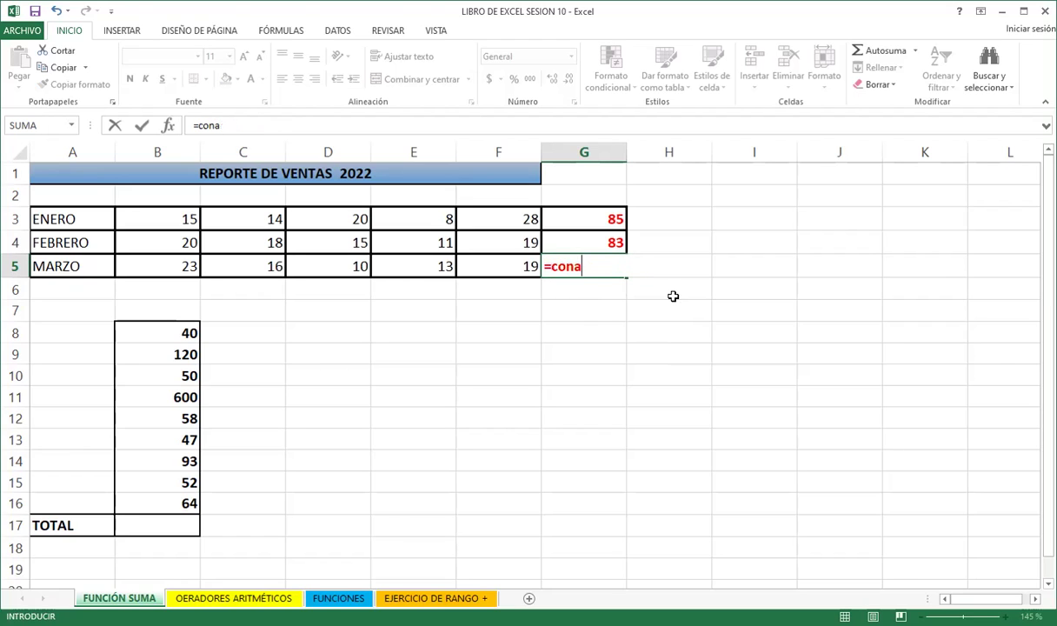
key("BackSpace")
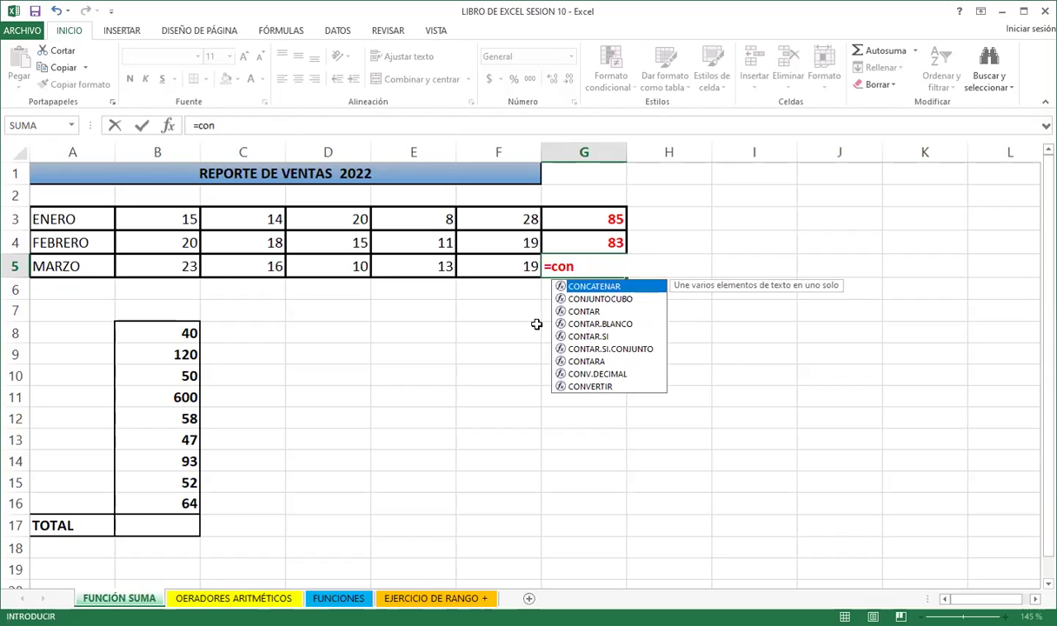
left_click(594, 338)
key("Tab")
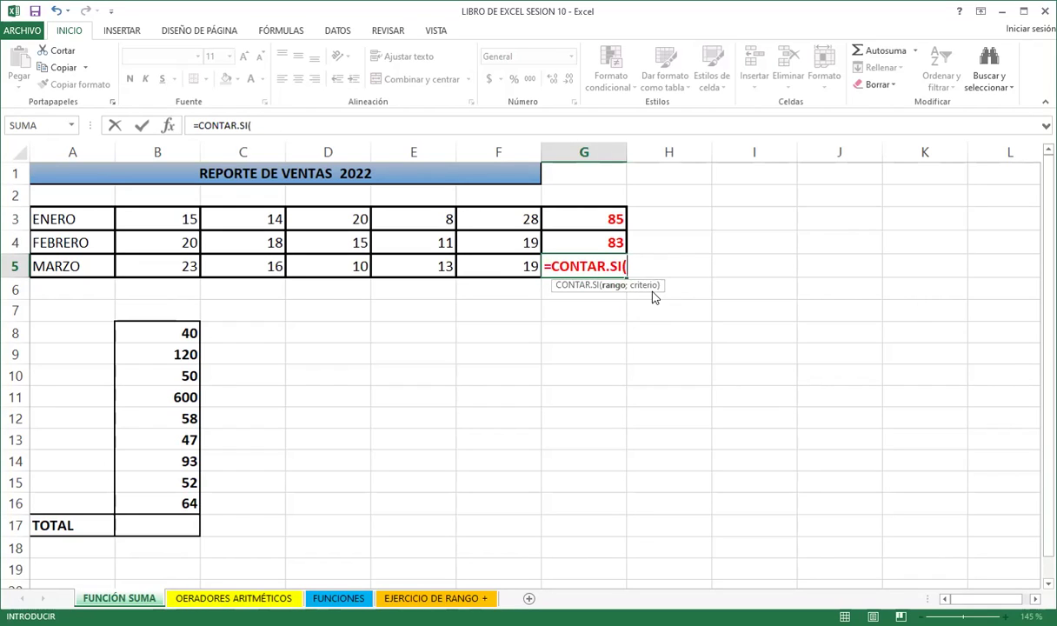
key("BackSpace")
key("BackSpace")
key("BackSpace")
type("si")
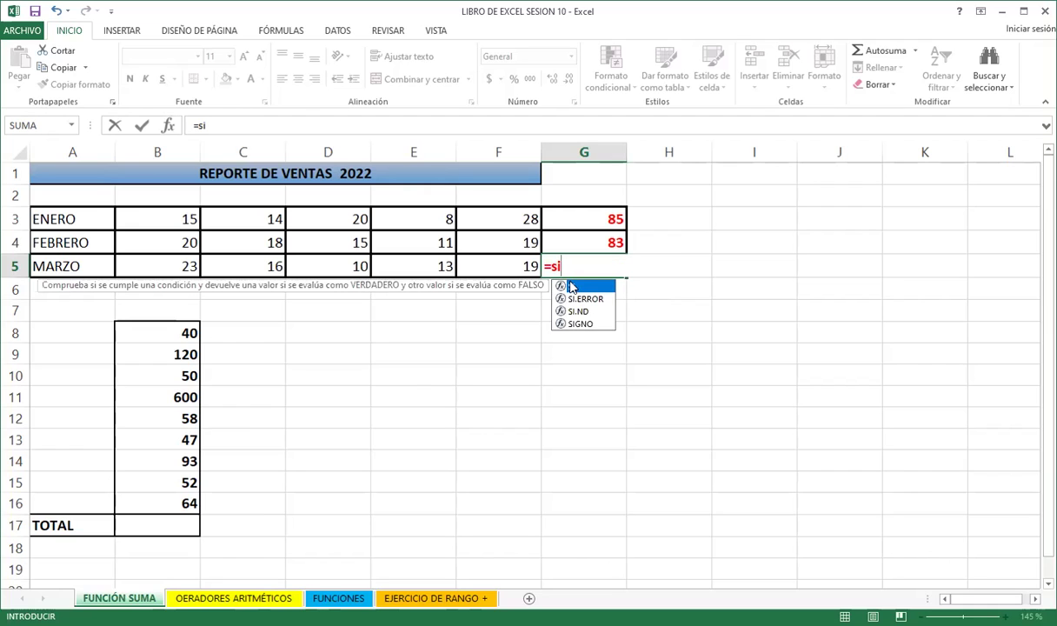
double_click(575, 287)
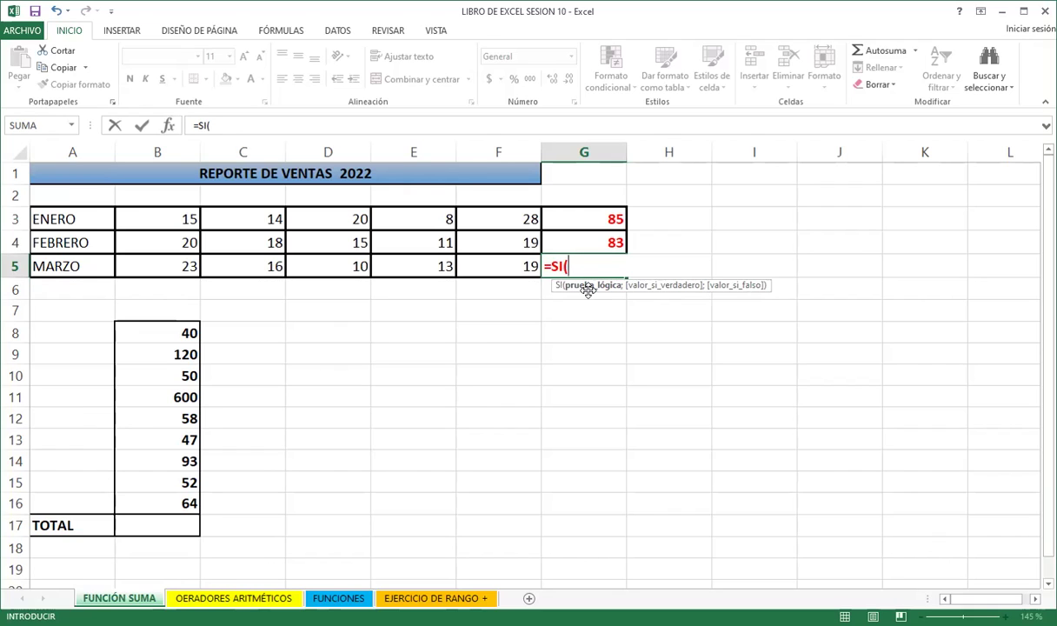
Re-enter =SUMA( in G5 with the range B5:F5 for the March total
key("BackSpace")
key("BackSpace")
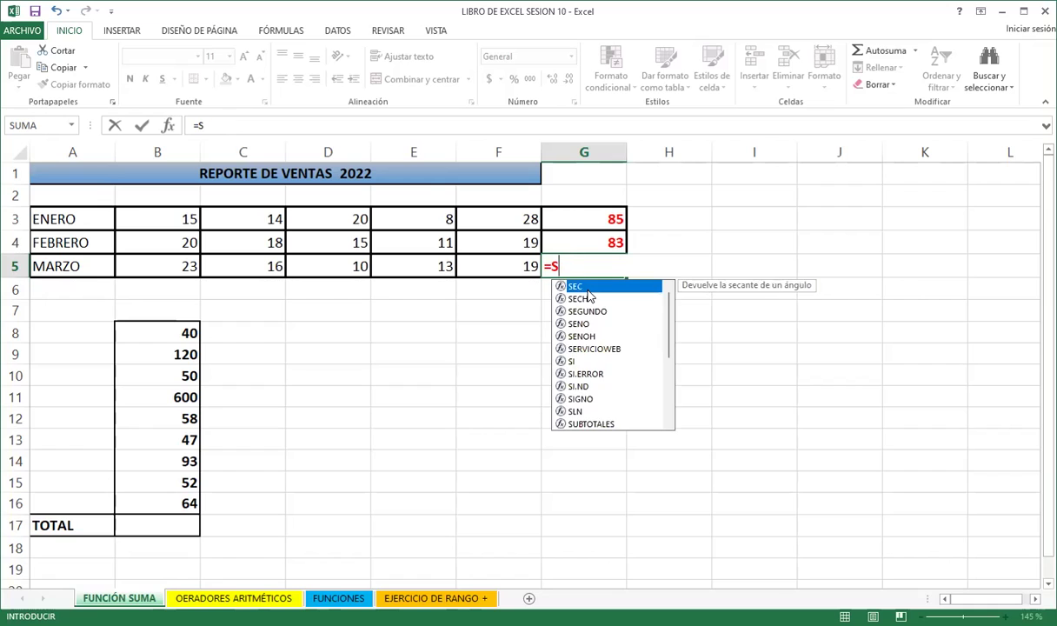
type("uma")
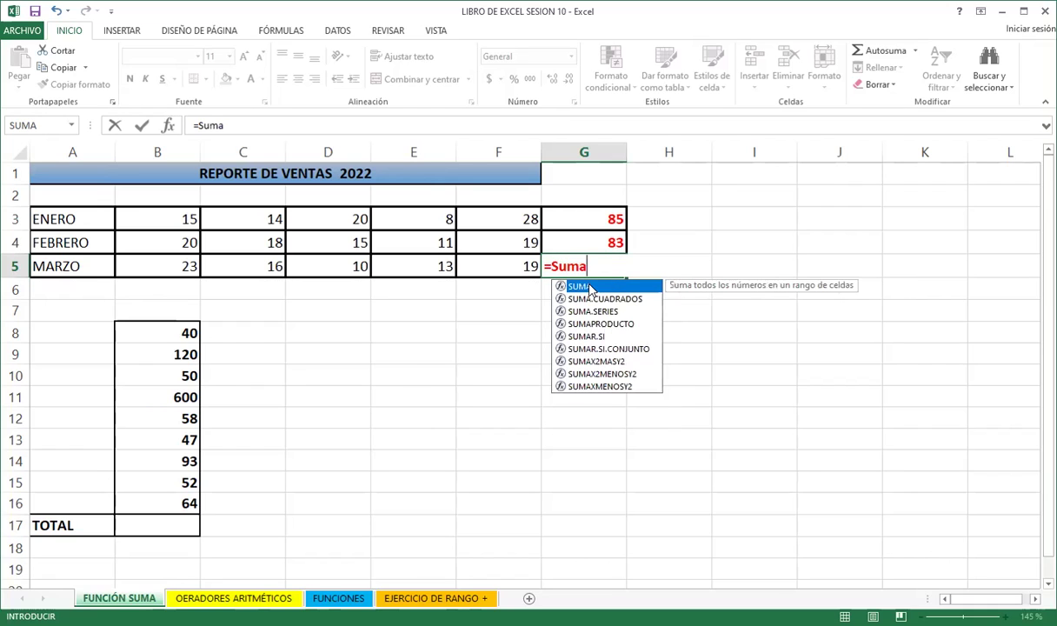
key("Tab")
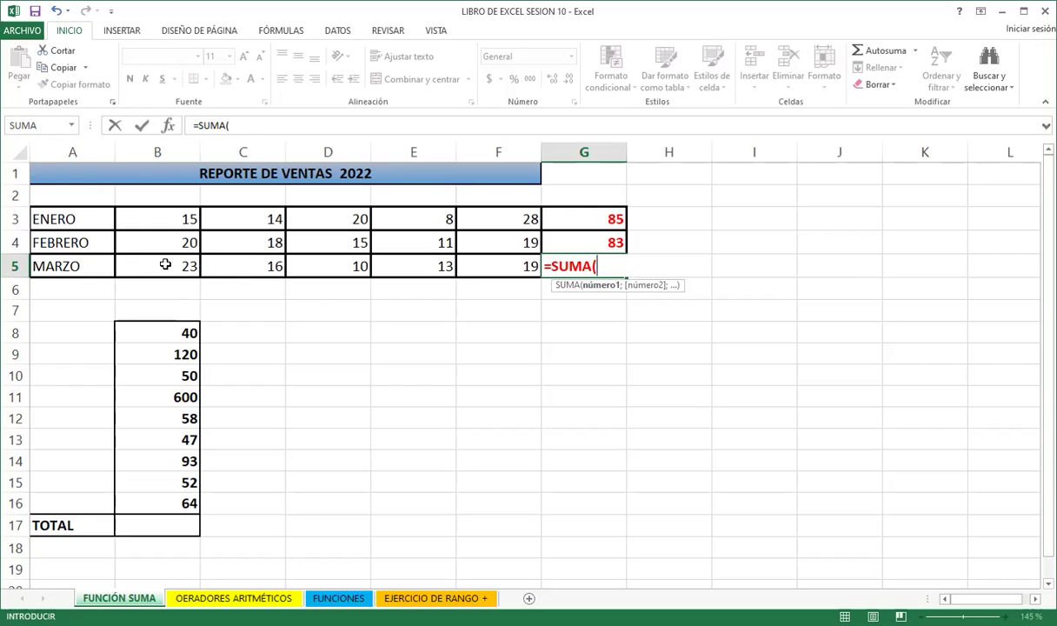
left_click_drag(165, 262, 527, 265)
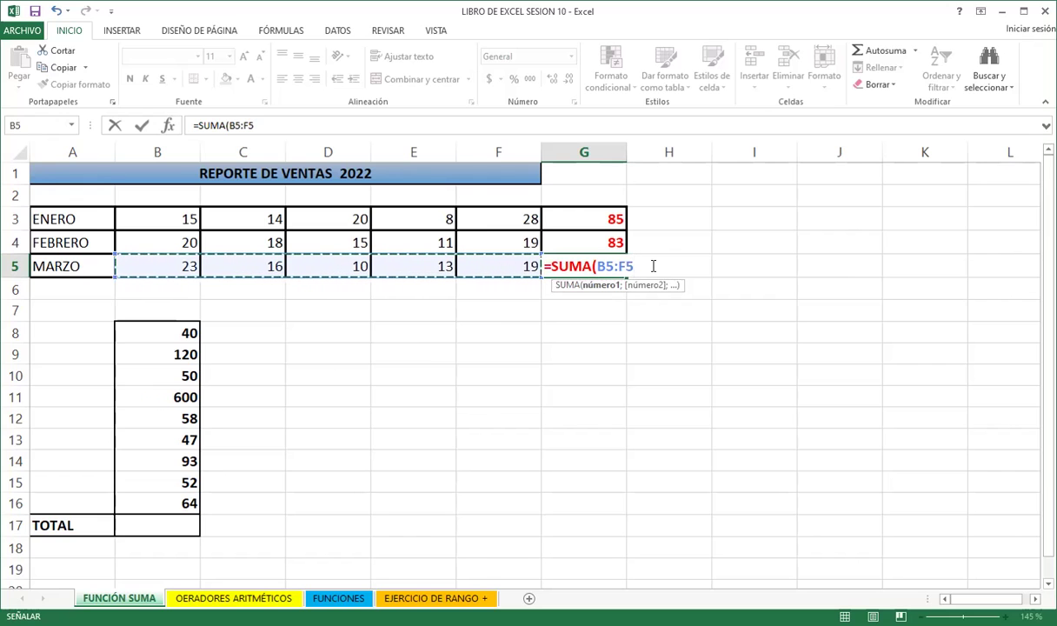
key("Return")
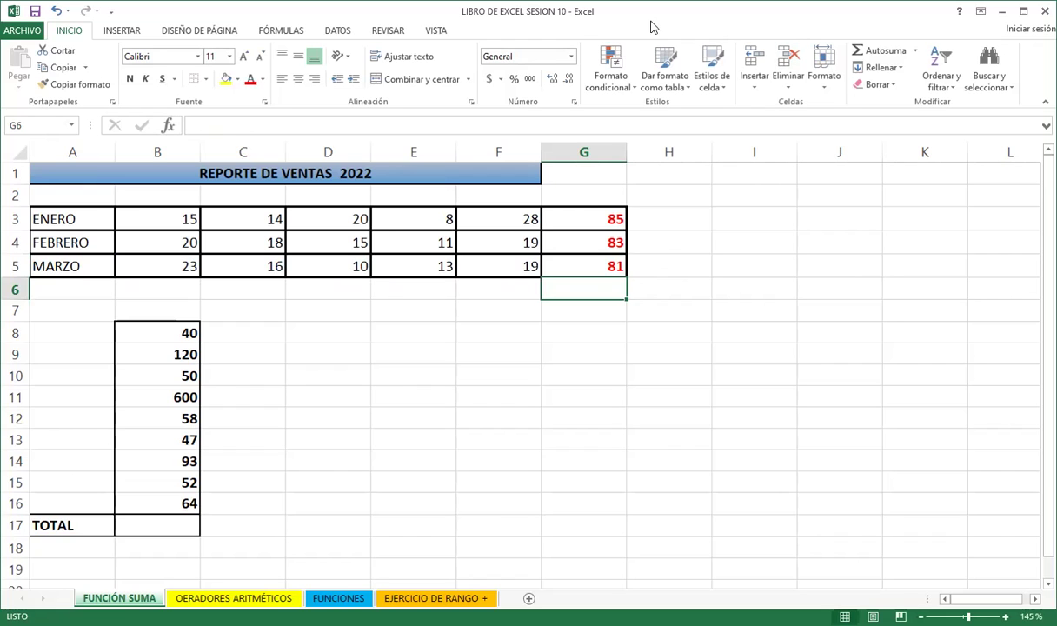
left_click(580, 265)
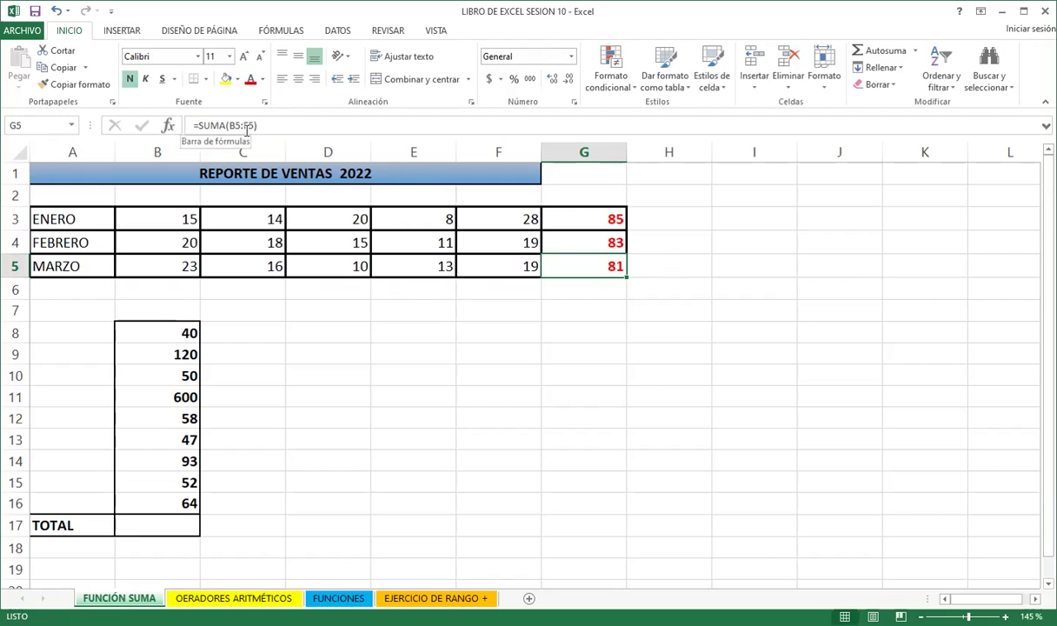
left_click(575, 242)
left_click(572, 218)
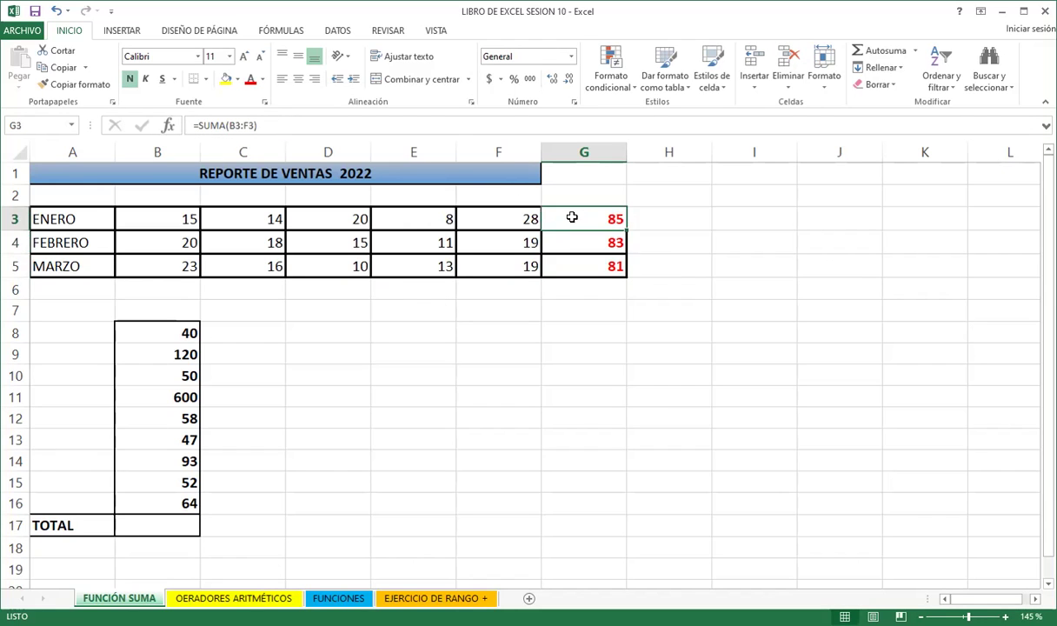
left_click(574, 269)
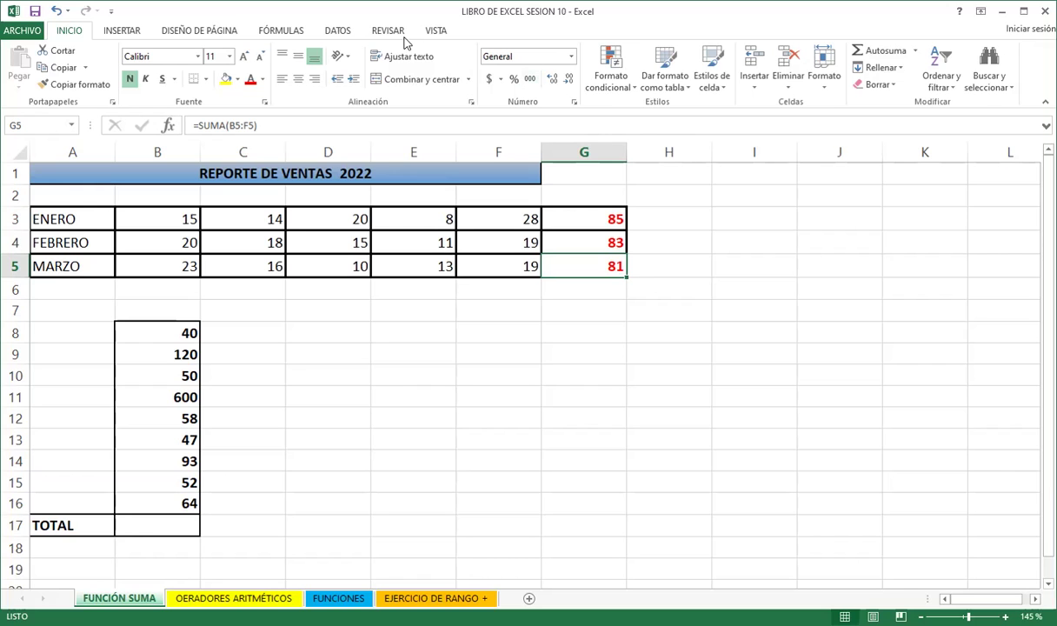
On the FÓRMULAS tab, browse the Lógicas, Financieras and Texto function lists
left_click(277, 34)
left_click(188, 87)
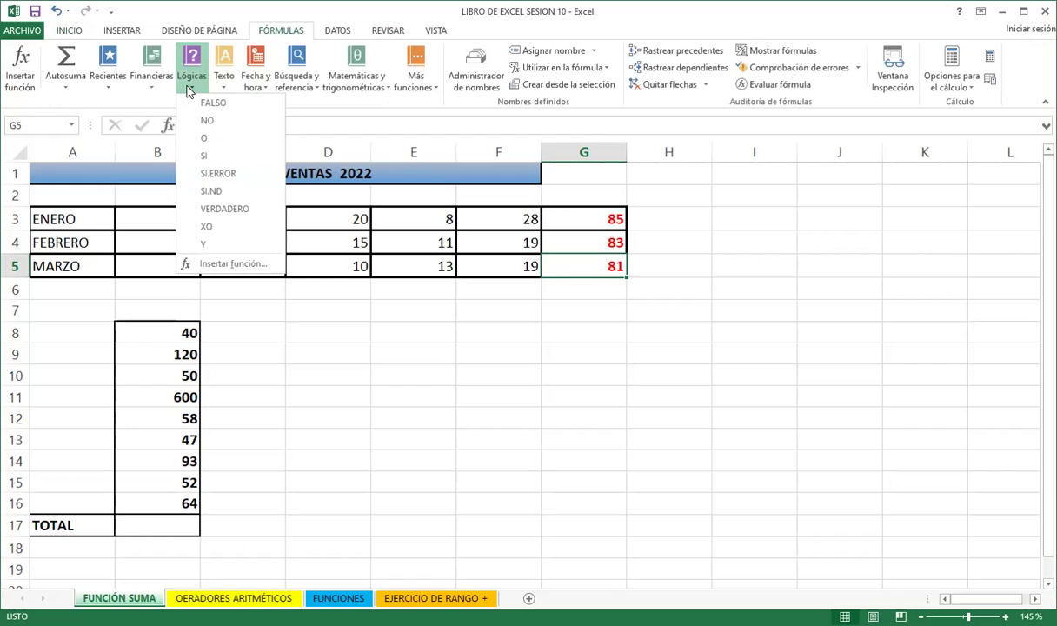
left_click(154, 85)
left_click(152, 78)
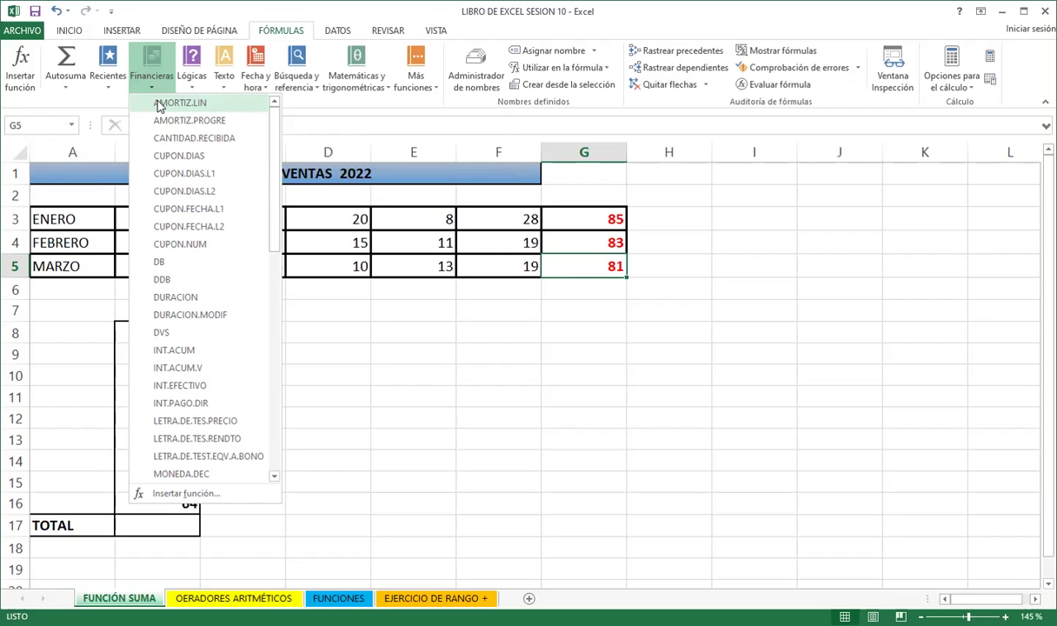
left_click(224, 87)
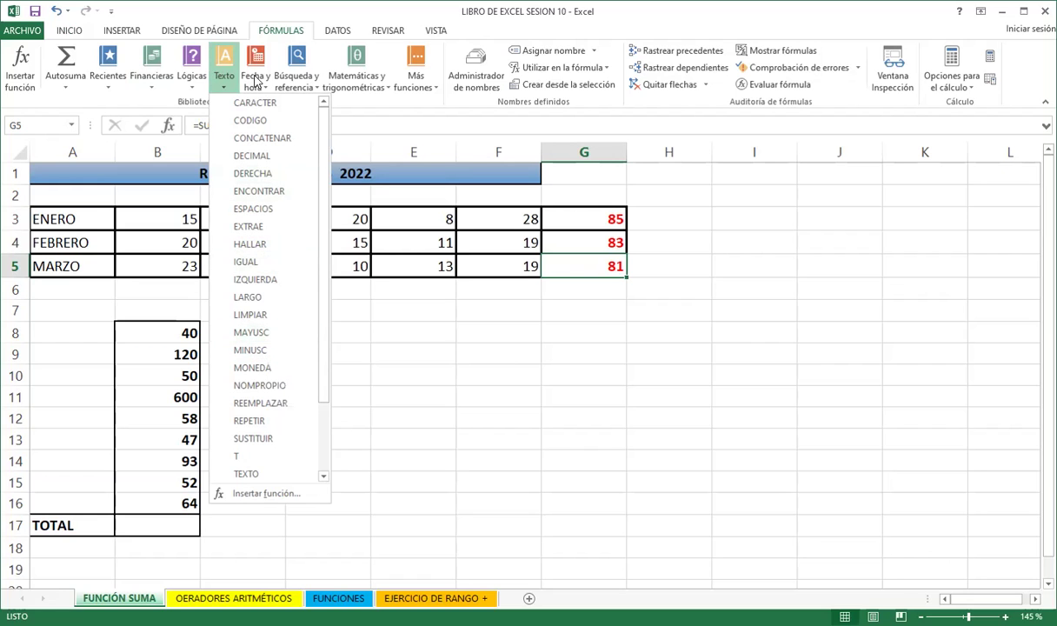
Browse the Fecha y hora and Matemáticas y trigonométricas function lists, then close them
left_click(256, 81)
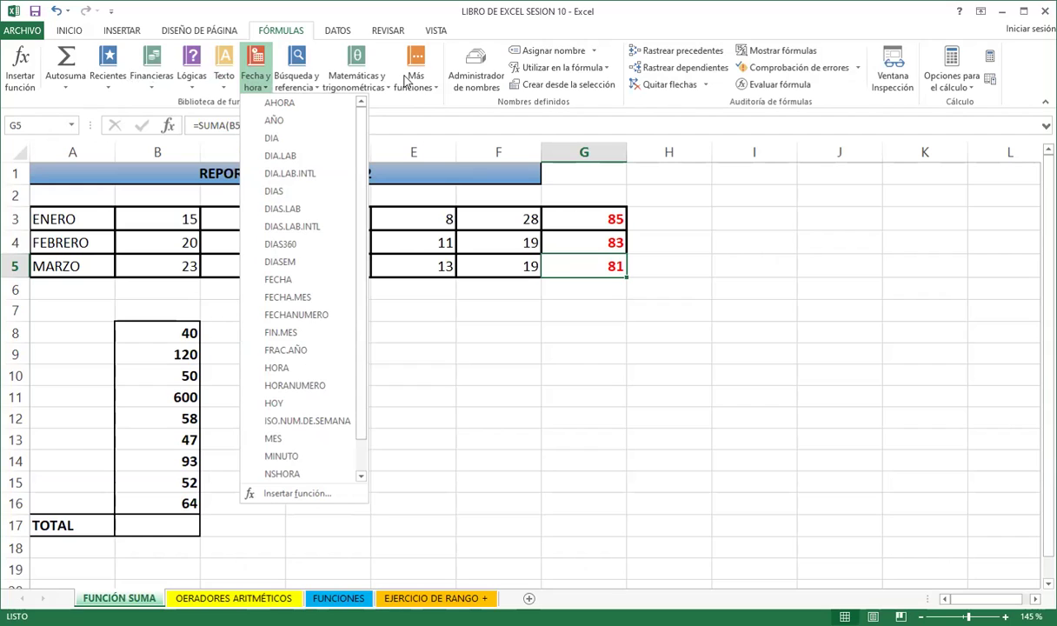
left_click(375, 88)
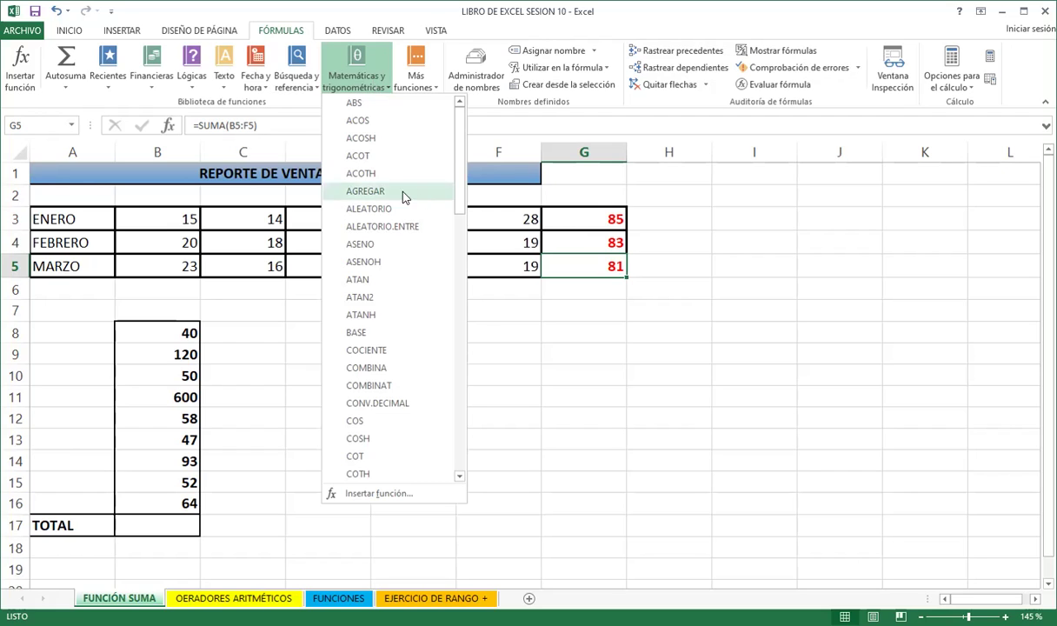
left_click(269, 302)
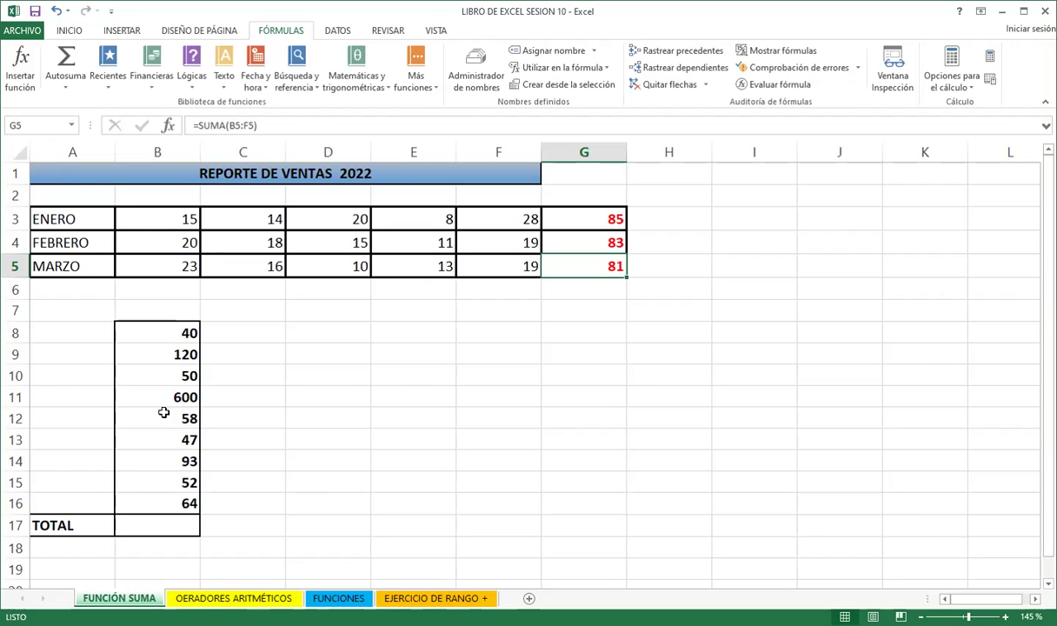
Total B8:B16 in cell B17 with Autosuma, giving 1124
left_click(156, 524)
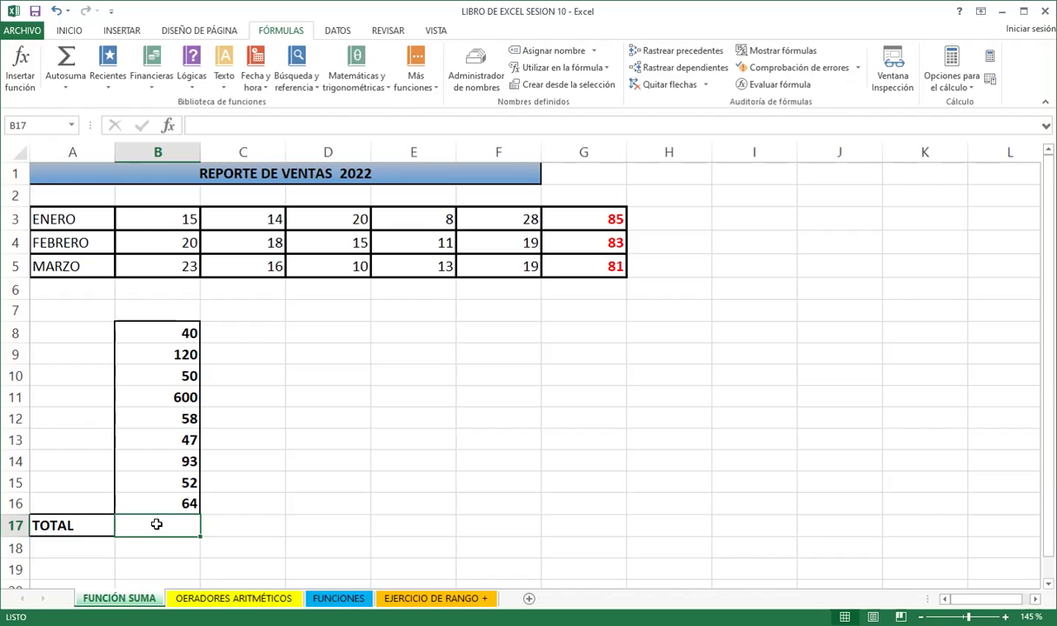
left_click(64, 55)
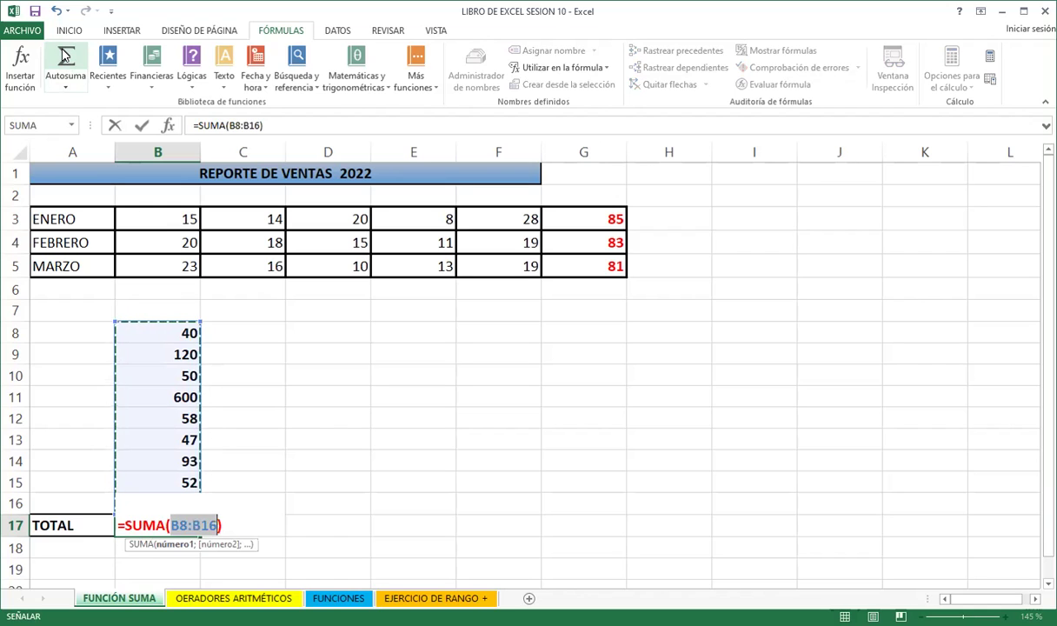
key("Return")
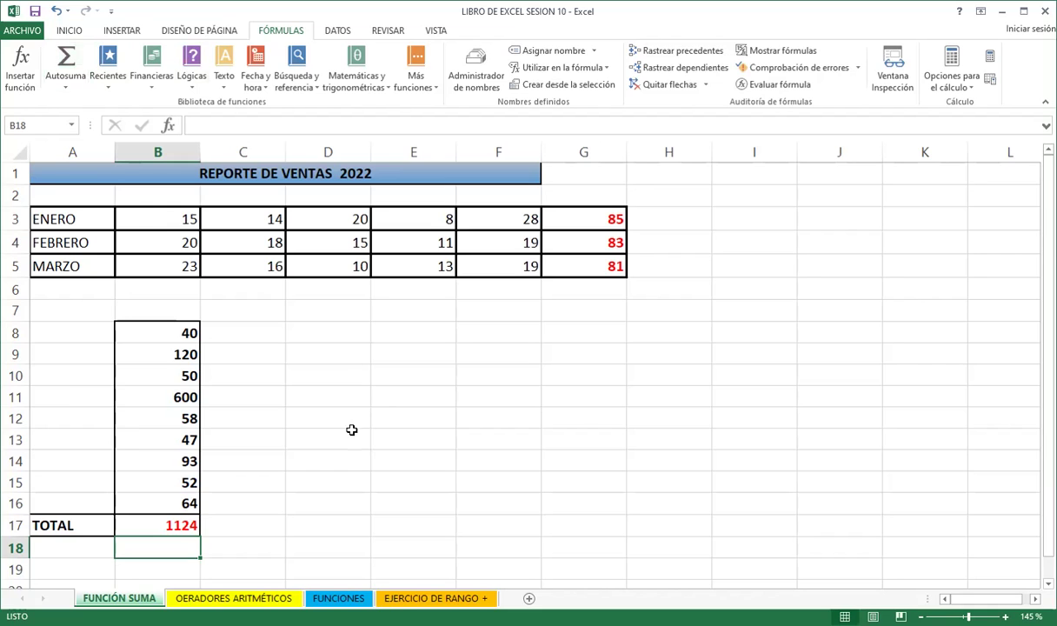
scroll(355, 513, "down", 2)
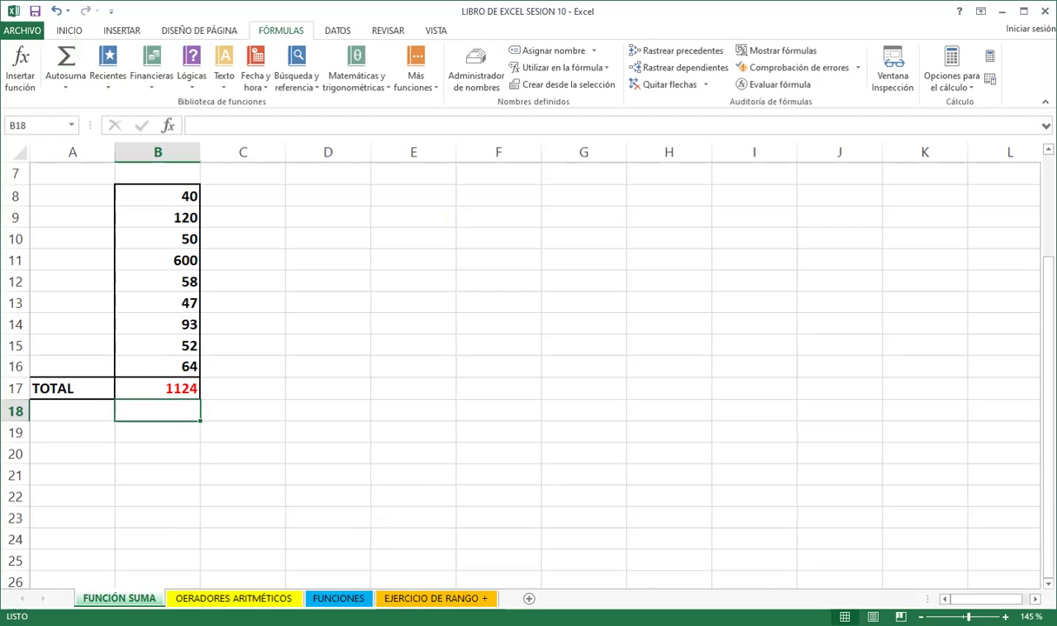
left_click(417, 597)
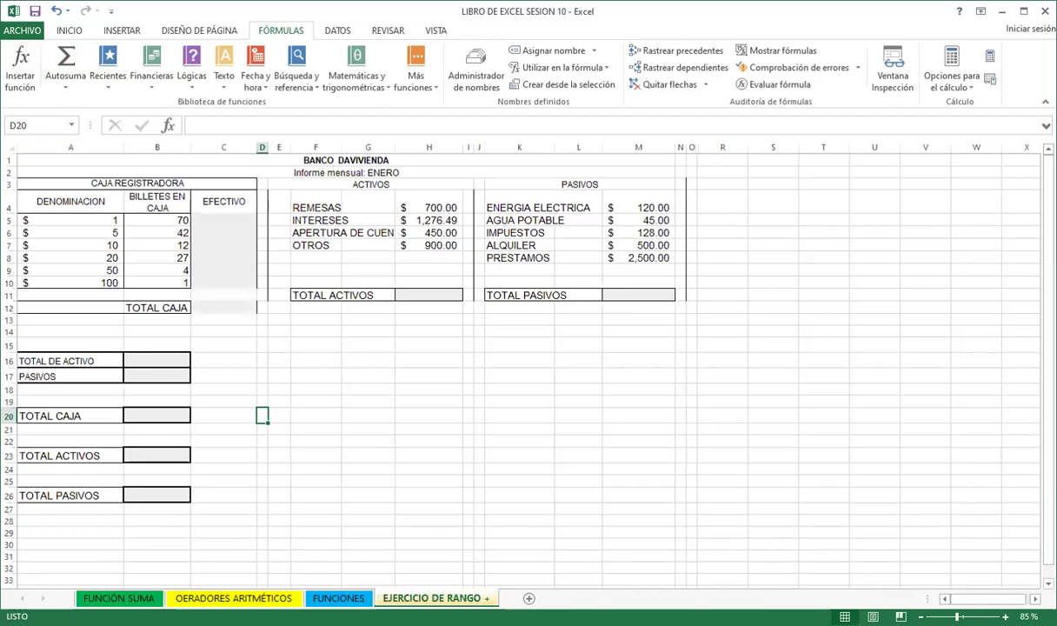
left_click(338, 598)
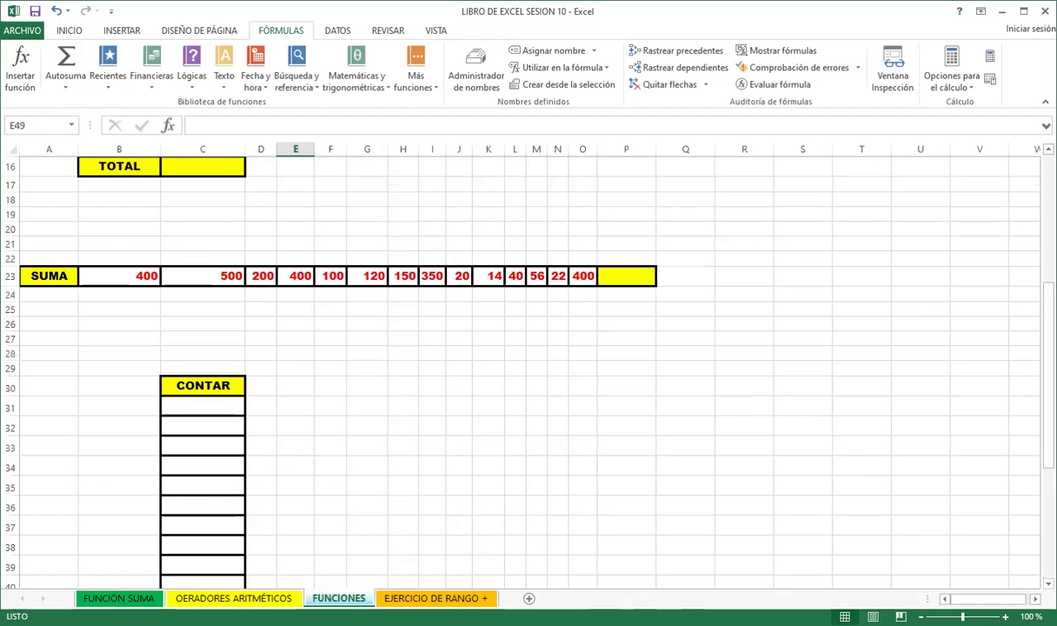
left_click(514, 487)
scroll(307, 446, "up", 1)
scroll(261, 399, "up", 3)
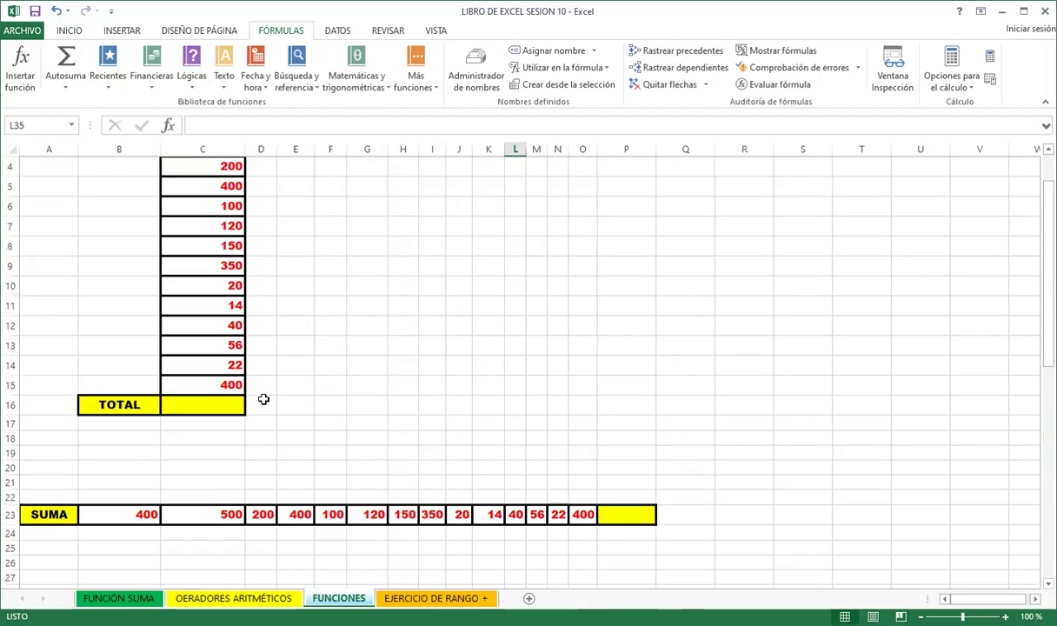
scroll(252, 395, "up", 1)
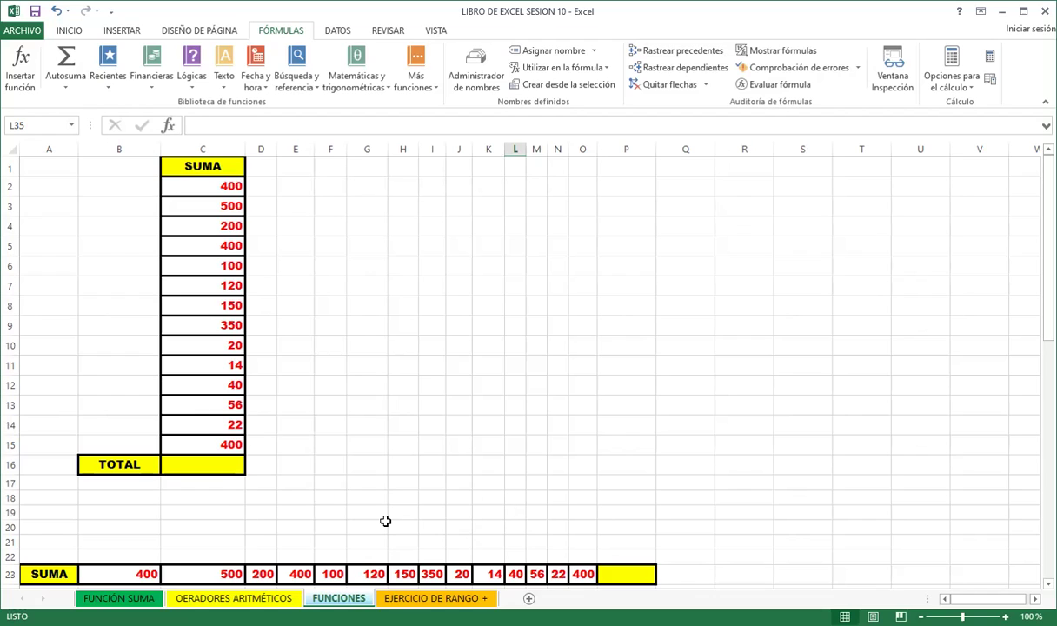
left_click(218, 464)
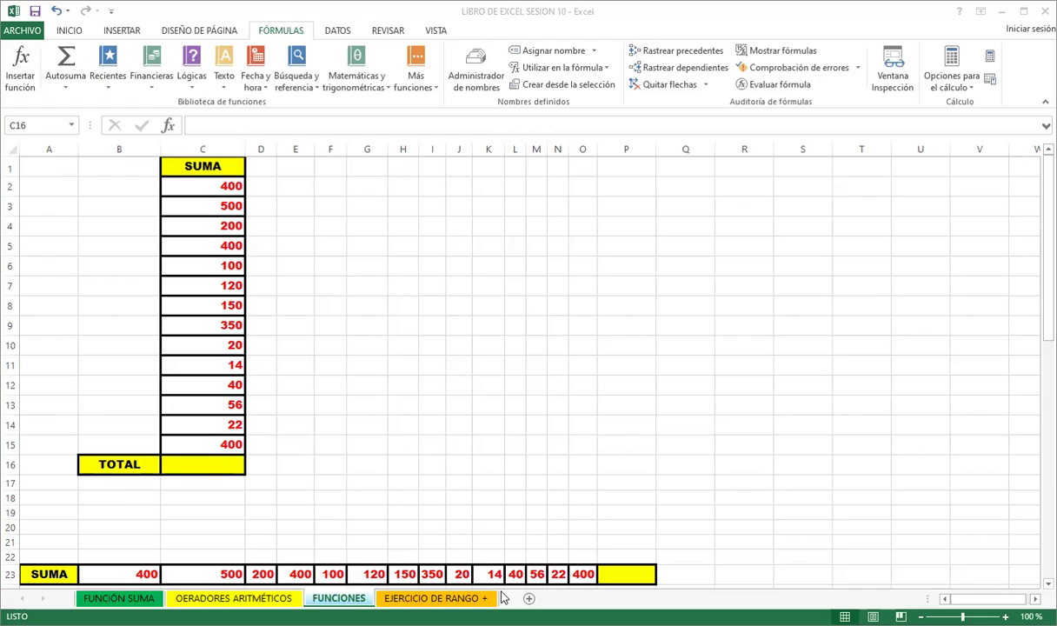
Enter =SUMA(C2:C15) in C16 to total the SUMA column at 2772
left_click(204, 462)
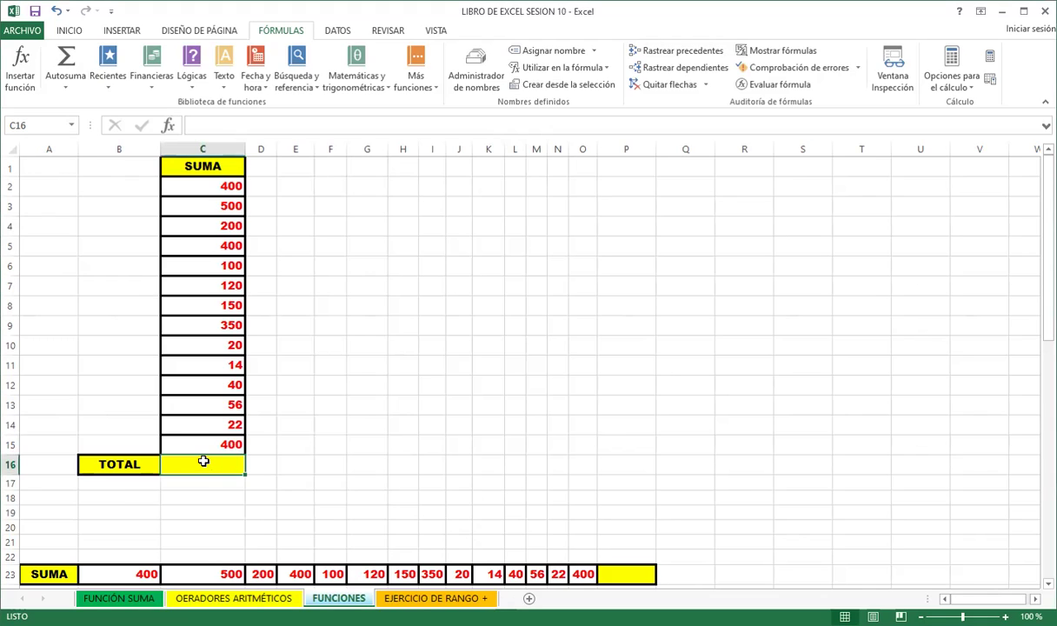
type("=")
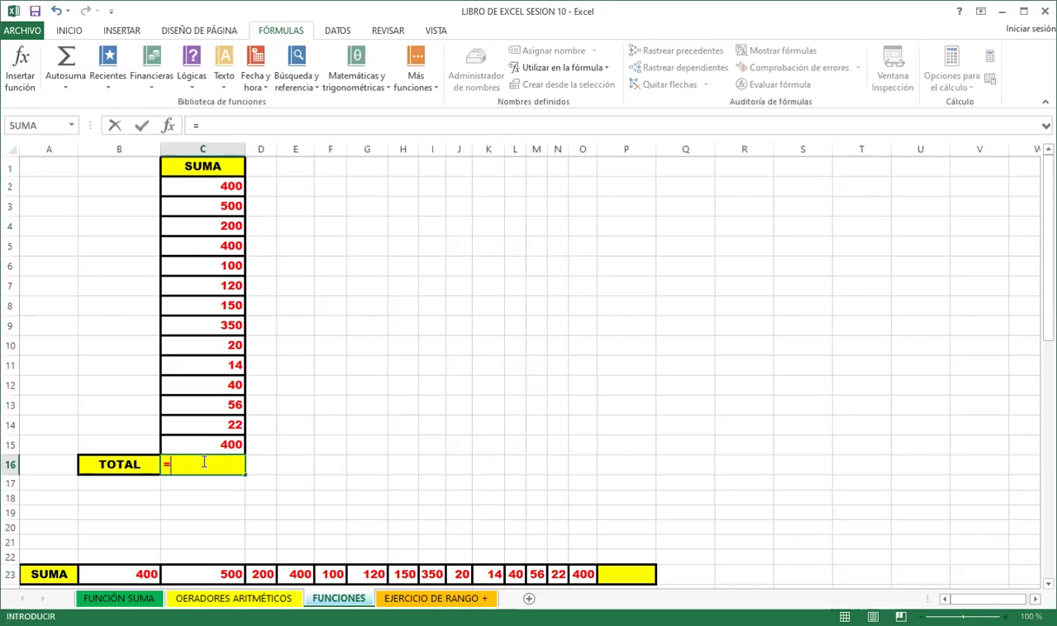
type("suma")
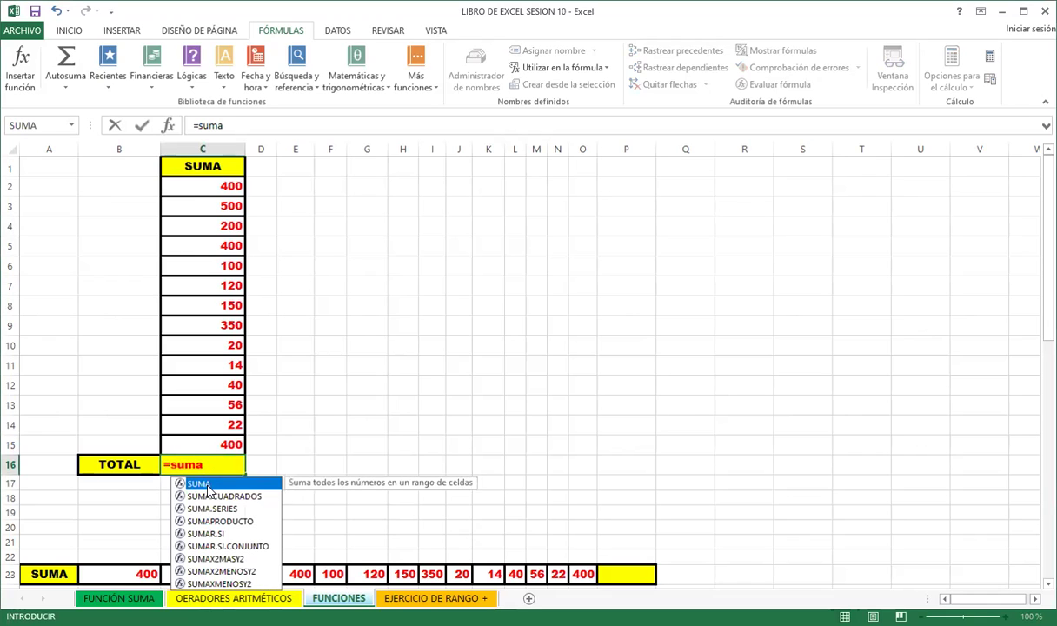
key("Tab")
left_click(201, 185)
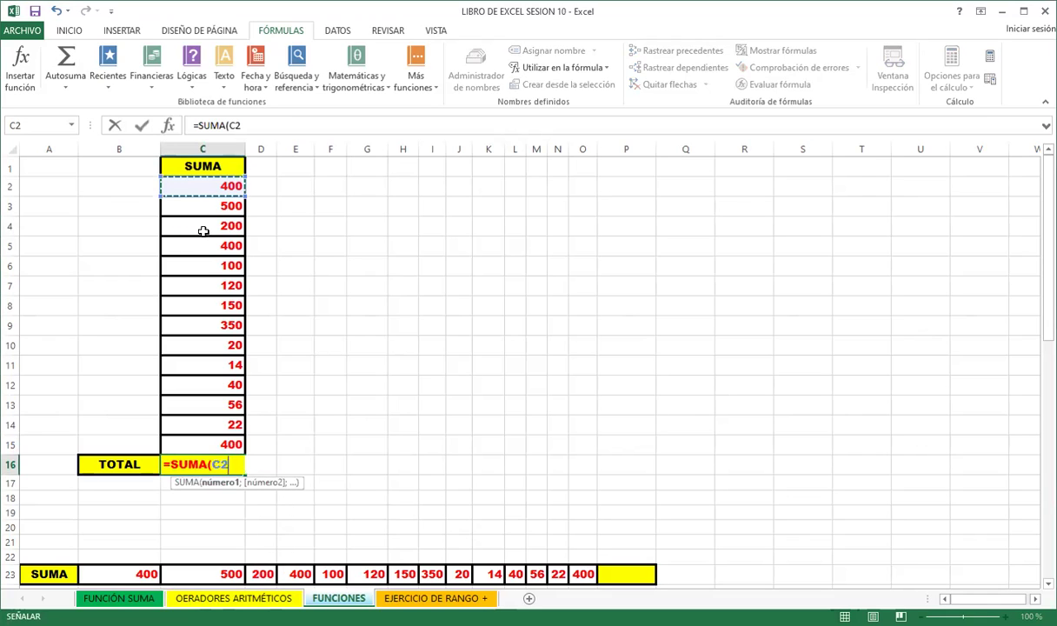
left_click(201, 437, "shift")
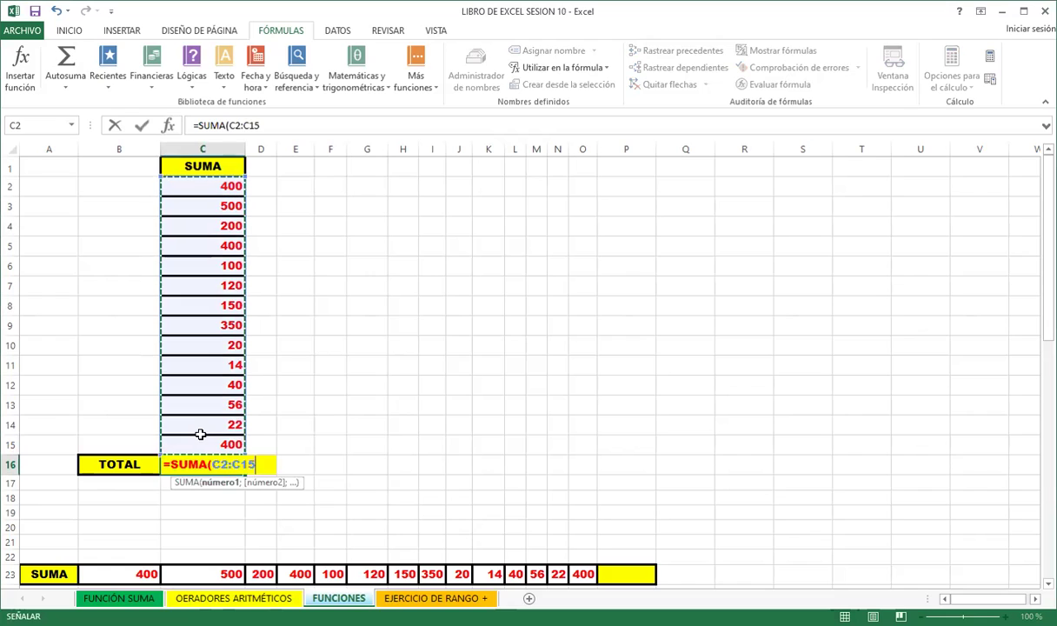
key("Return")
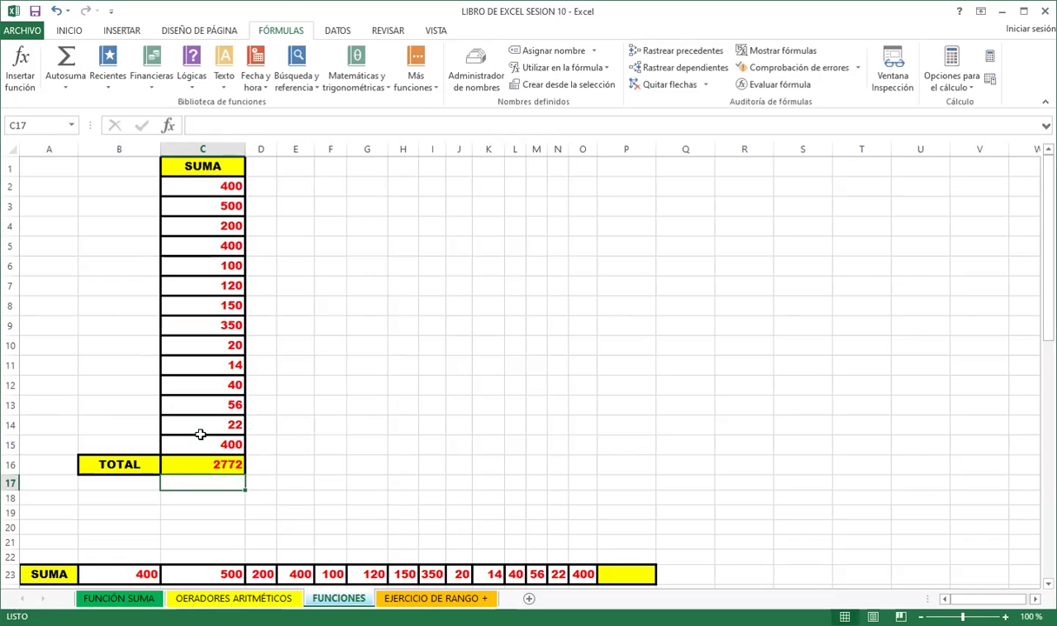
Start a formula in P23, discarding a mistaken row range reference
scroll(489, 420, "down", 2)
scroll(649, 373, "down", 1)
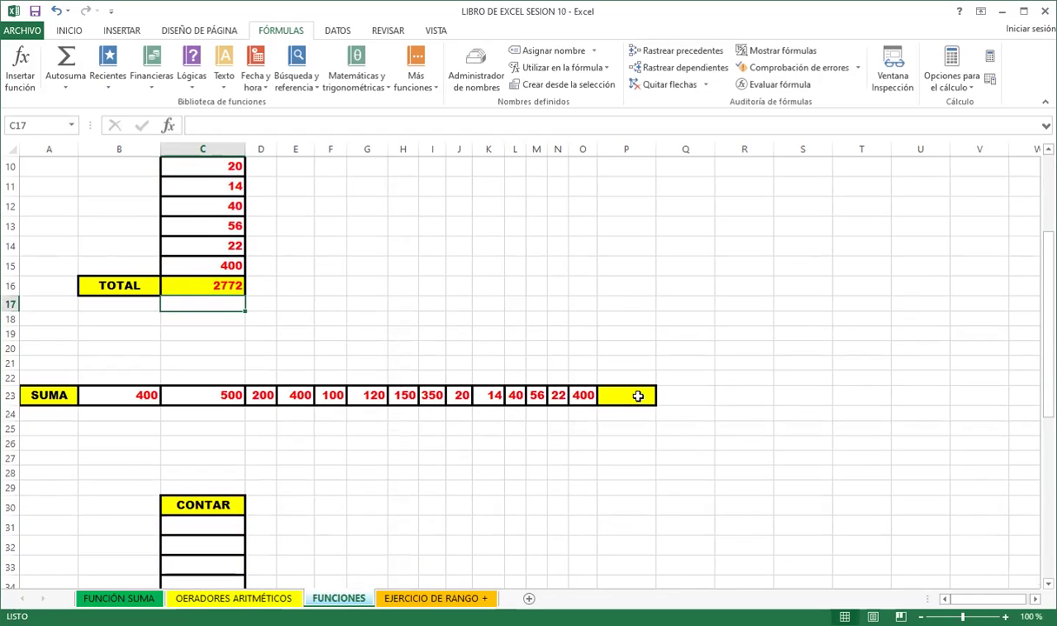
left_click(638, 396)
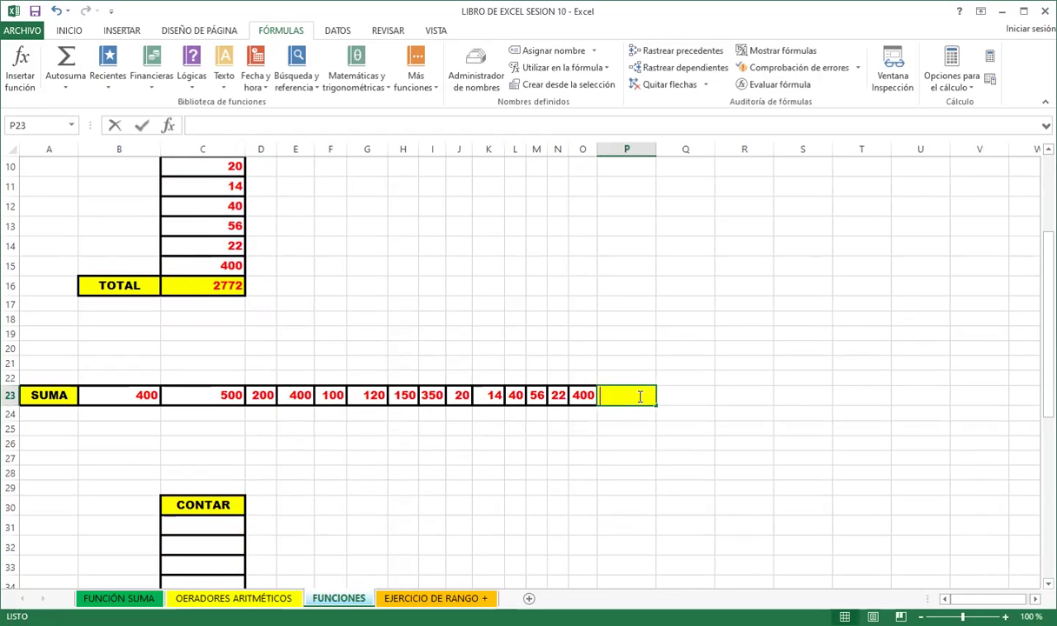
type("=")
left_click_drag(141, 395, 250, 394)
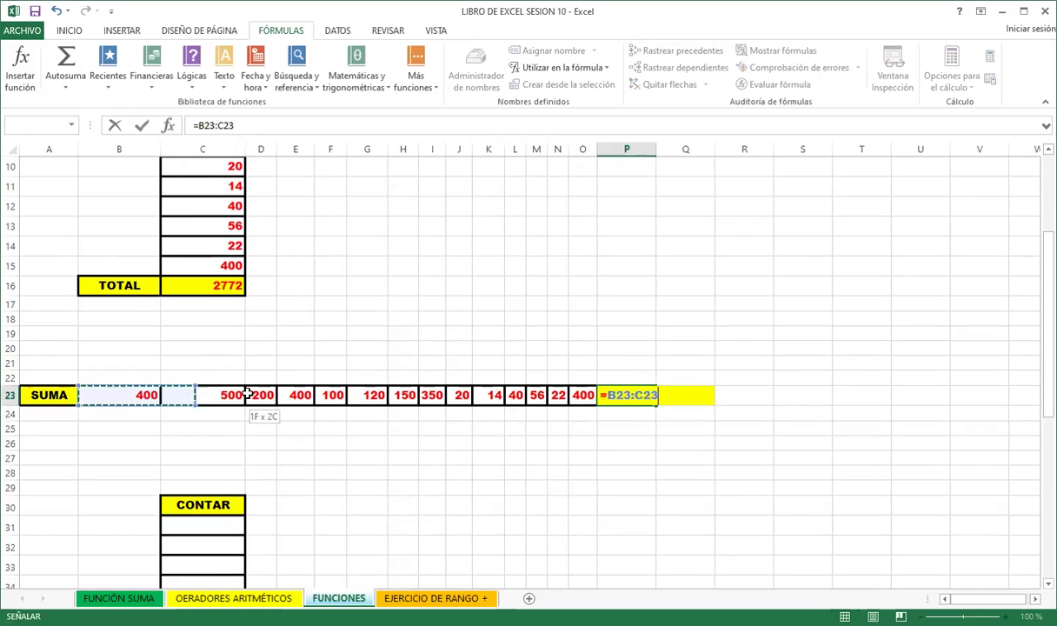
key("BackSpace")
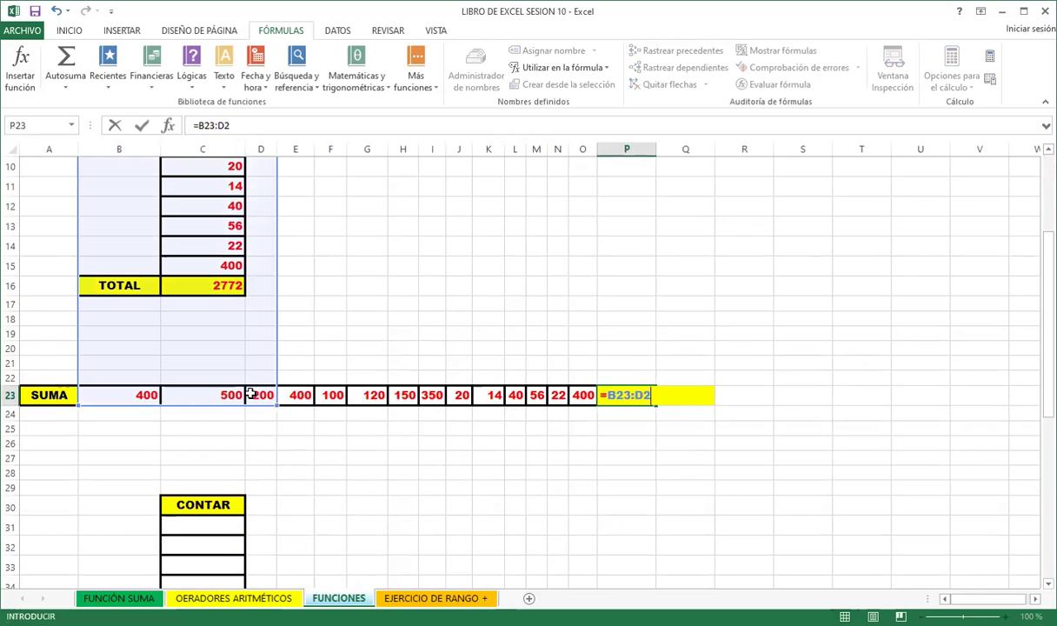
key("BackSpace")
key("BackSpace")
key("BackSpace")
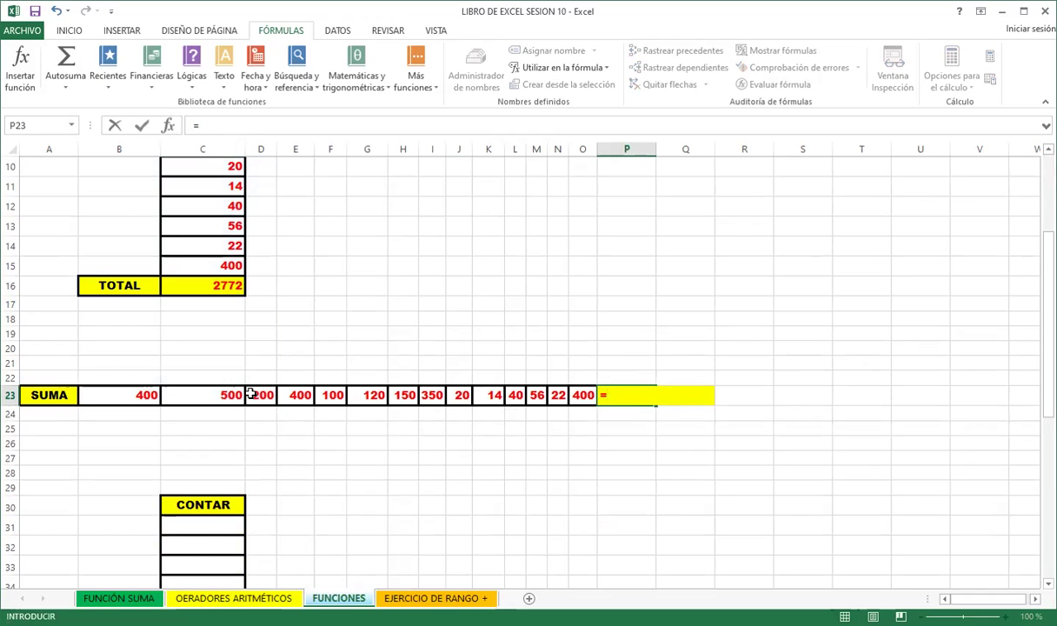
Enter =SUMA(B23:O23) in P23 and check it totals 2772
type("suma")
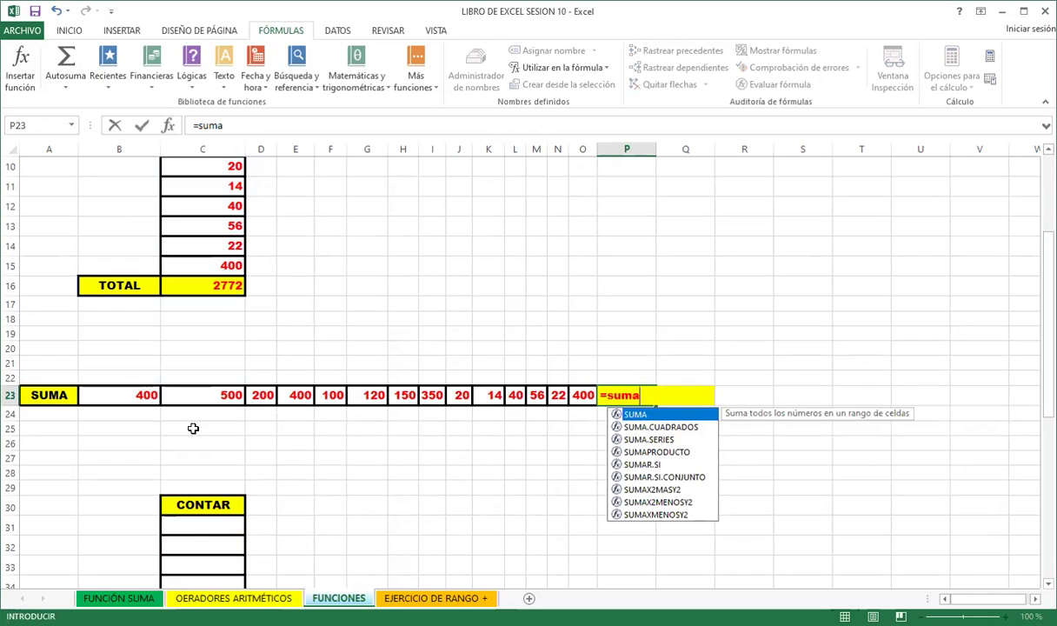
type("(")
left_click(152, 396)
left_click_drag(575, 386, 580, 393)
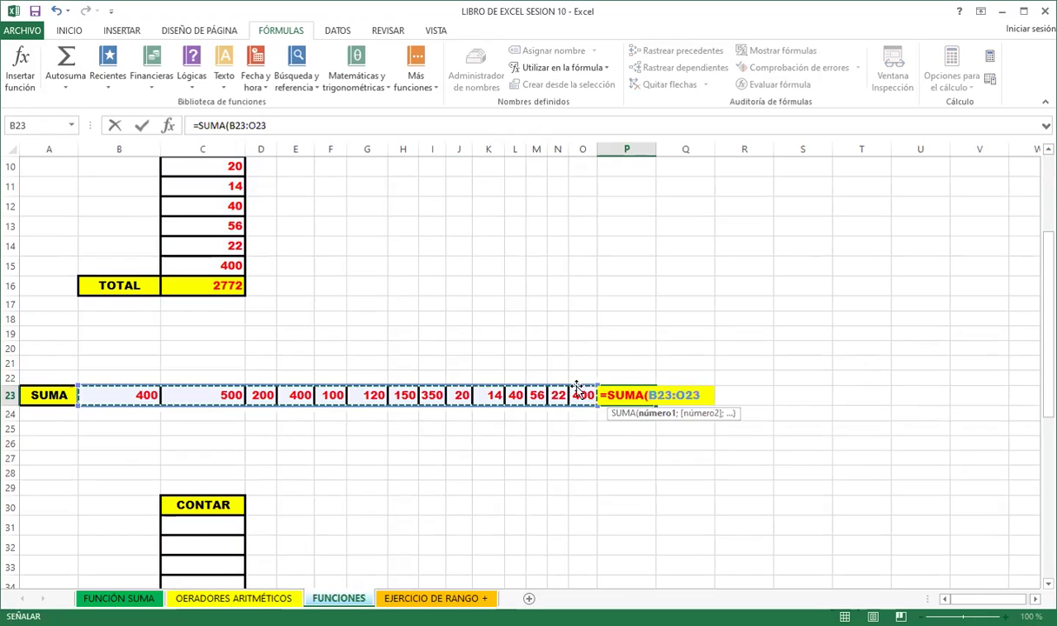
key("Return")
left_click(616, 395)
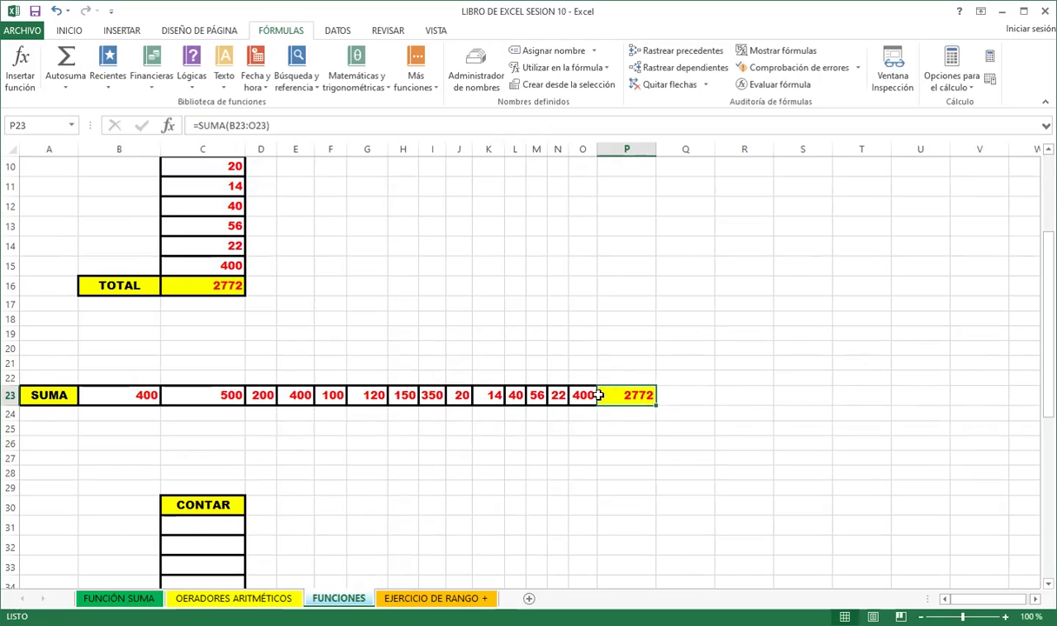
left_click(115, 393)
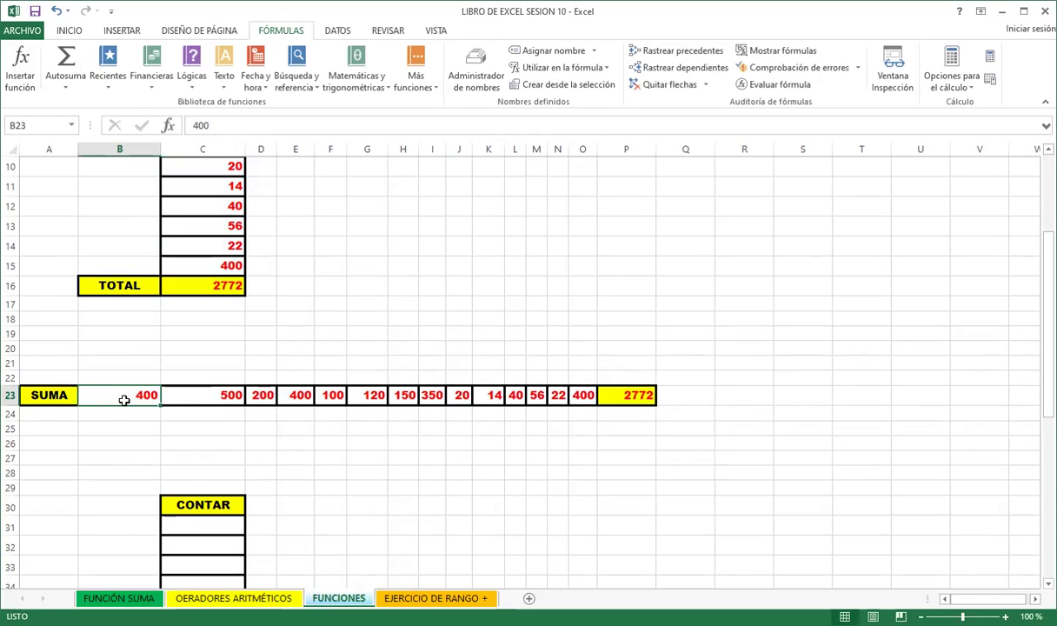
scroll(122, 399, "up", 3)
Review column C, change C7 from 120 to 2000, and confirm the C16 TOTAL reads 4652
left_click(193, 189)
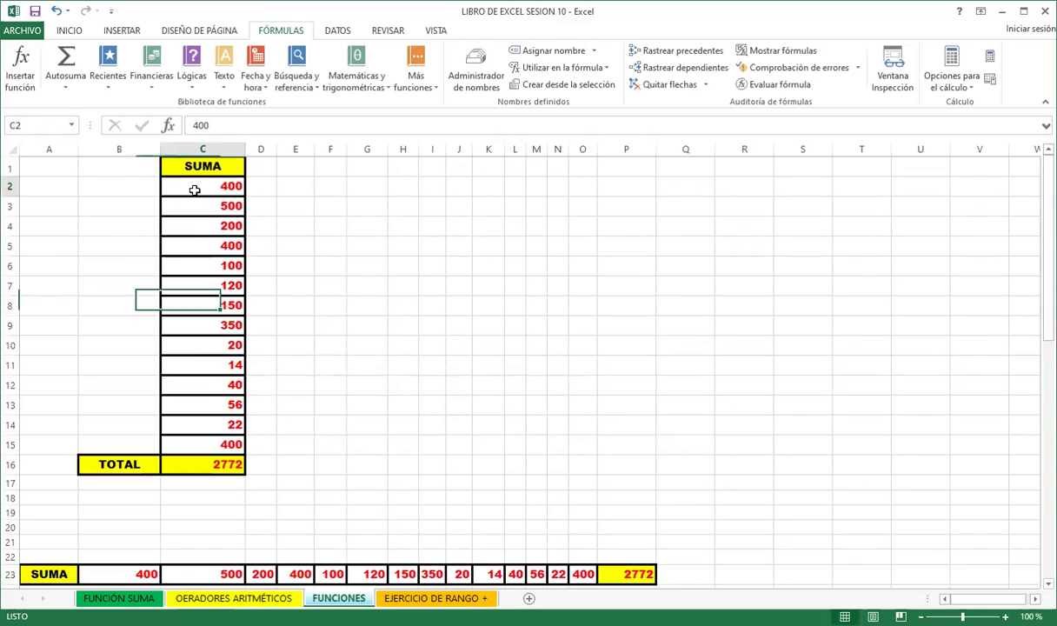
left_click(198, 207)
left_click(199, 226)
left_click(204, 246)
left_click(205, 285)
left_click(204, 326)
left_click(201, 280)
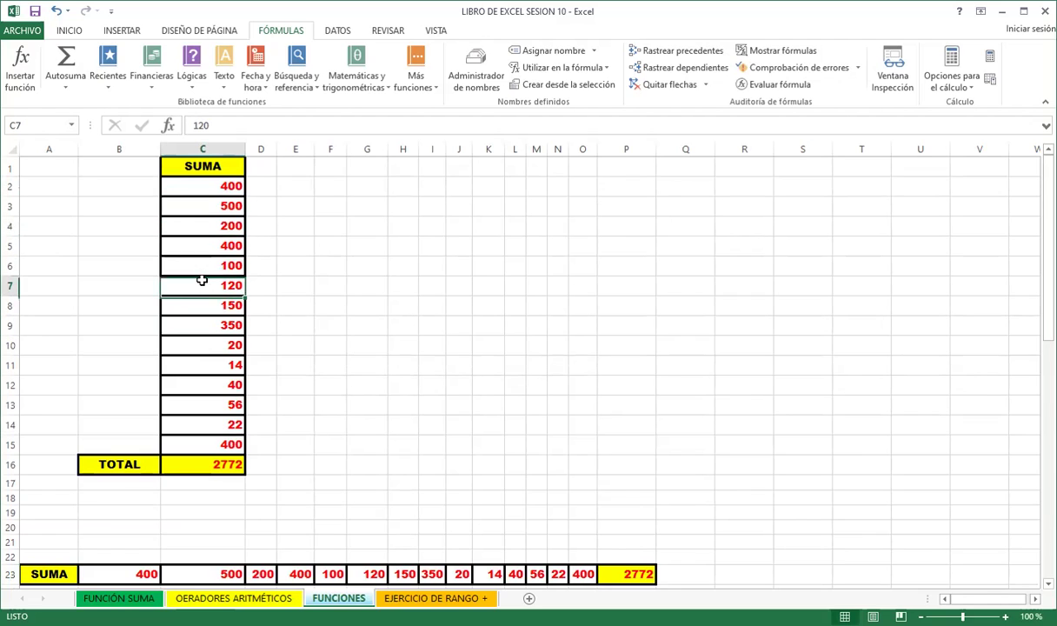
type("2000")
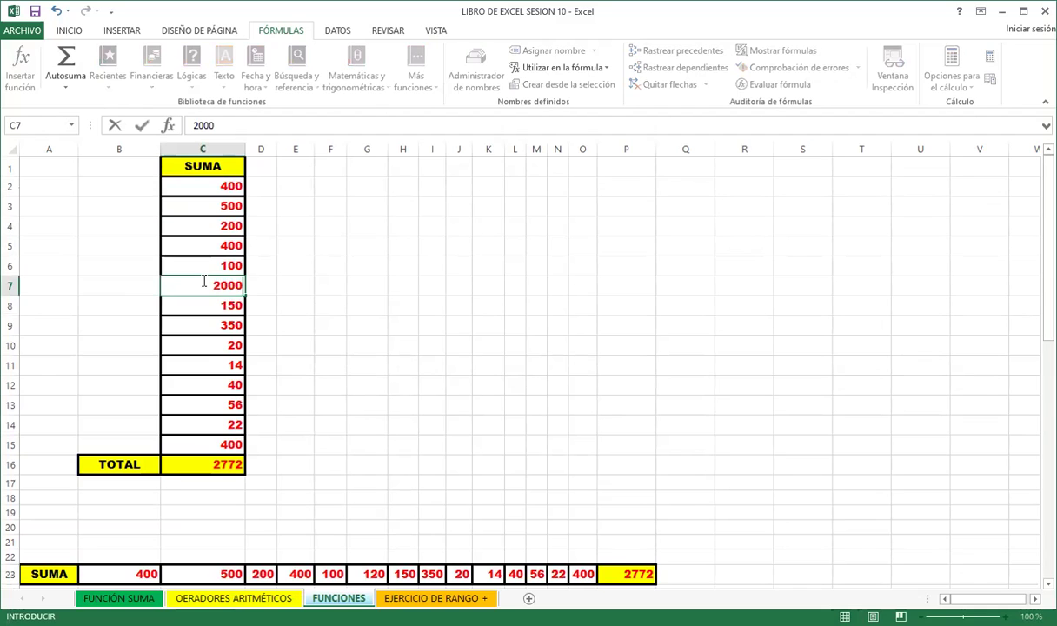
key("Return")
left_click(189, 458)
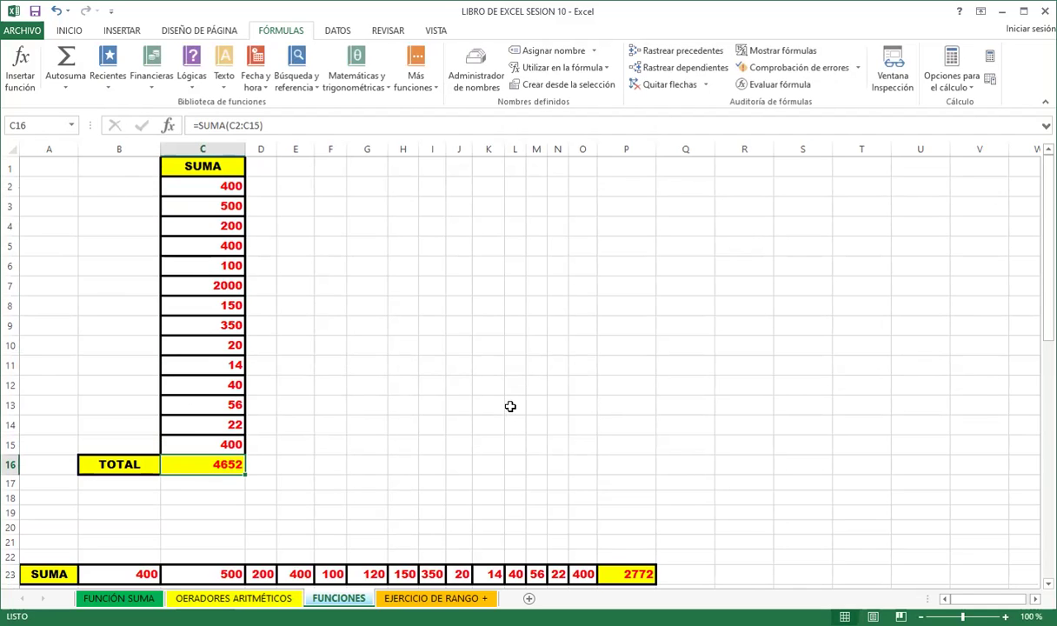
scroll(509, 408, "down", 5)
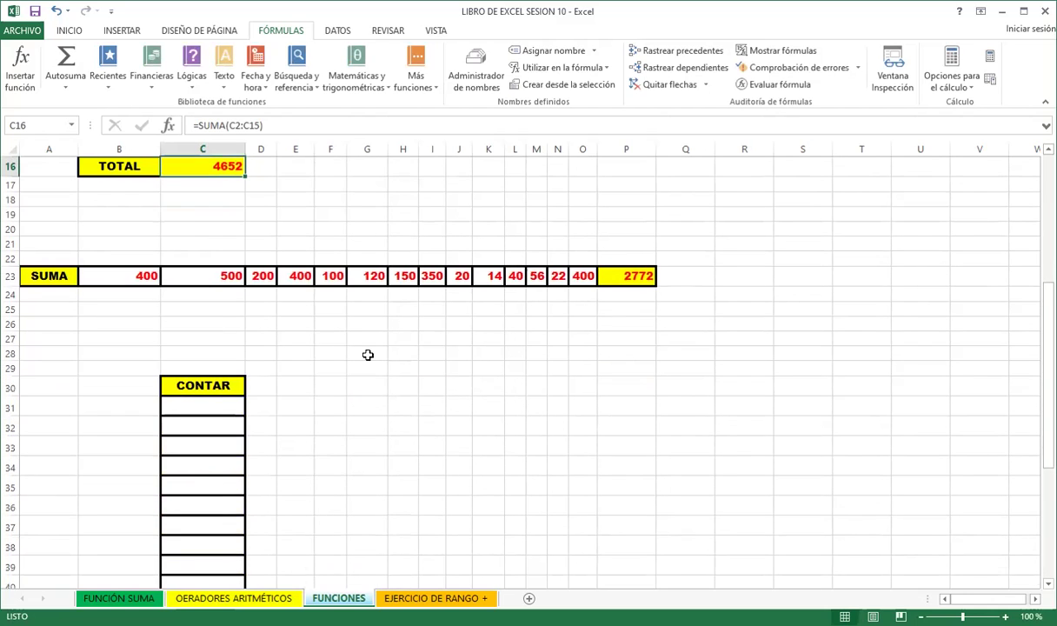
Inspect the SUMA row values and the 500 in row 23, then locate the CONTAR column
left_click(331, 276)
left_click(256, 352)
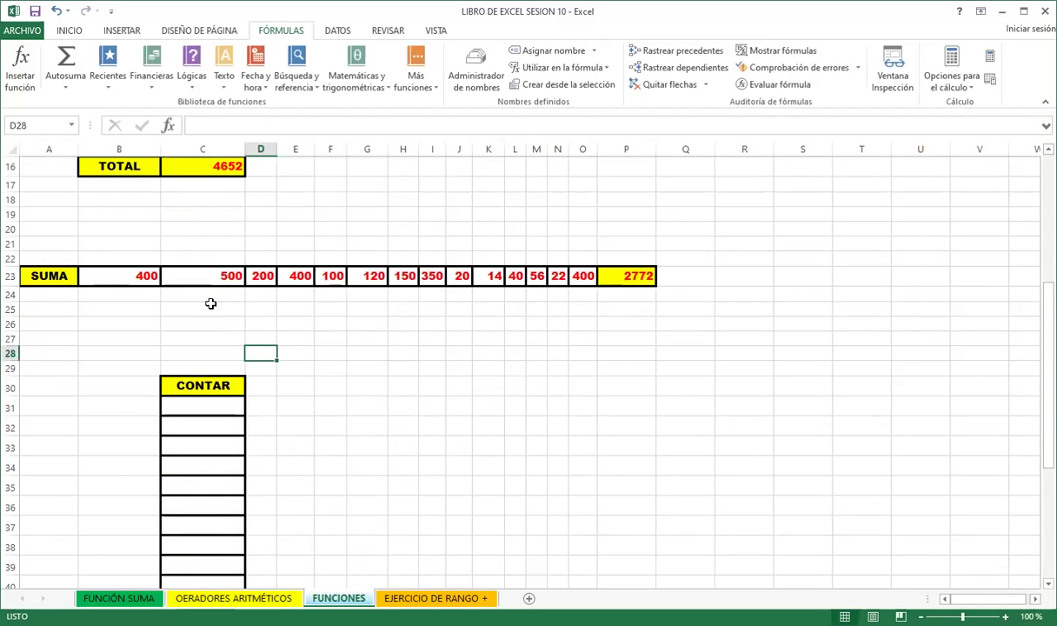
left_click(201, 279)
left_click(220, 383)
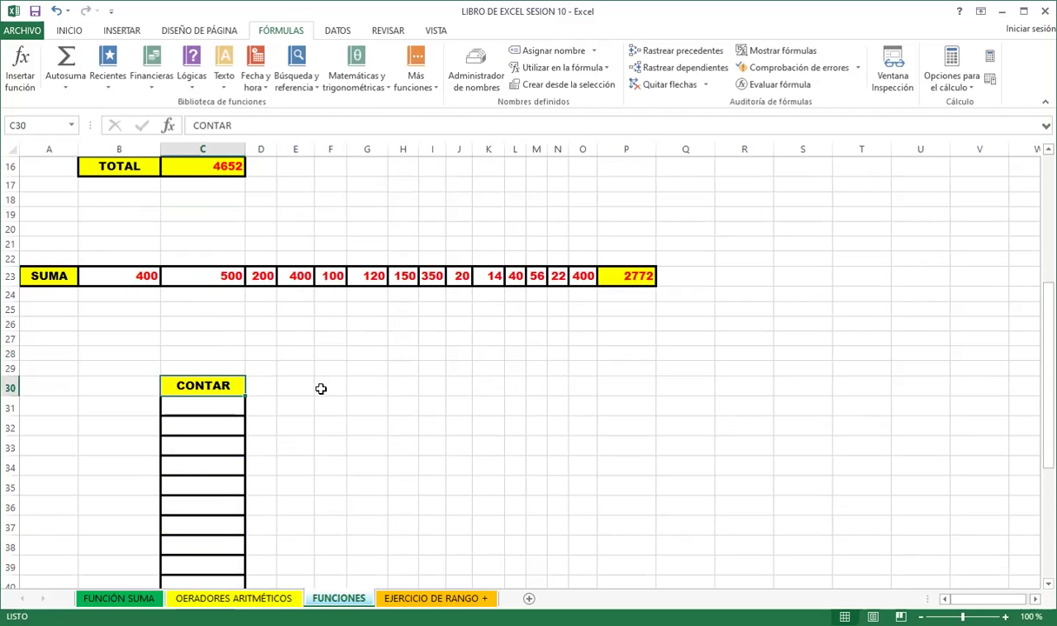
scroll(337, 388, "down", 2)
scroll(325, 391, "down", 1)
scroll(317, 393, "down", 2)
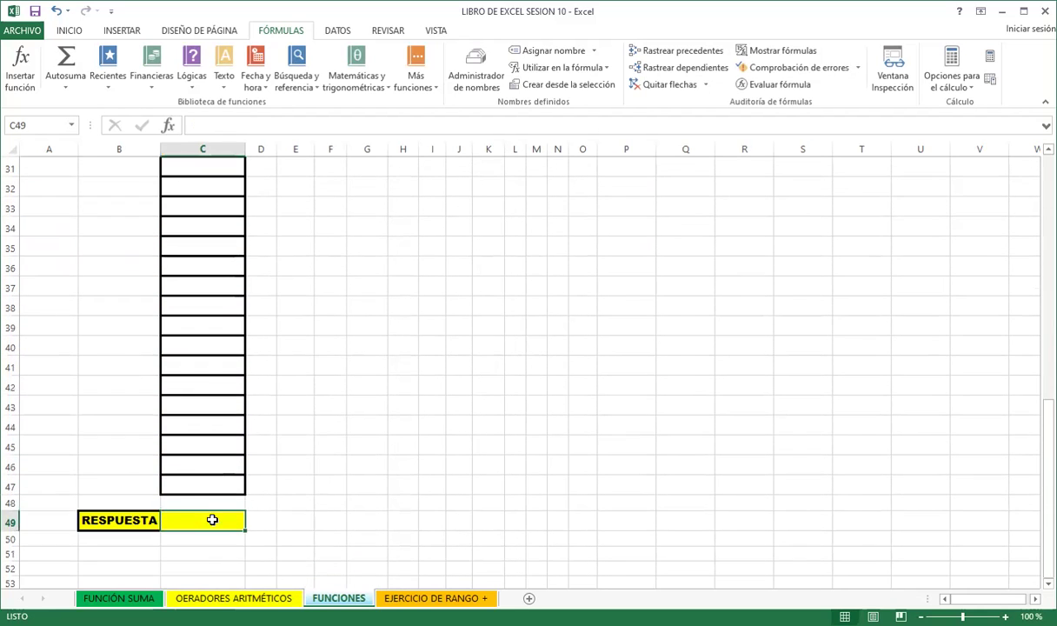
scroll(185, 400, "up", 2)
Enter 1 in C31 and 2 in C32 to start the CONTAR series
left_click(184, 262)
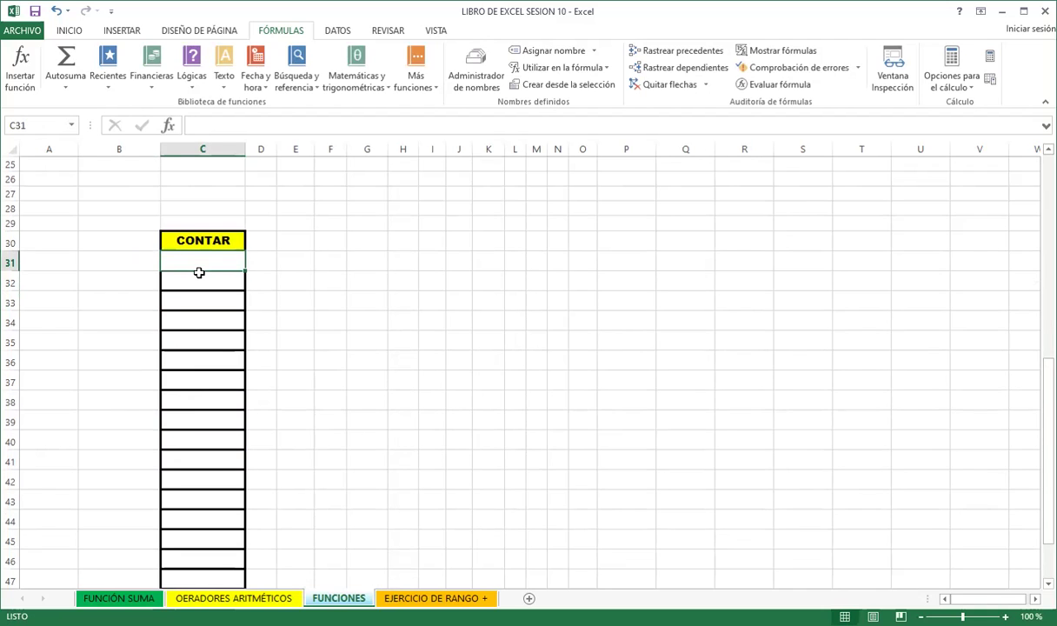
type("1")
key("Return")
type("2")
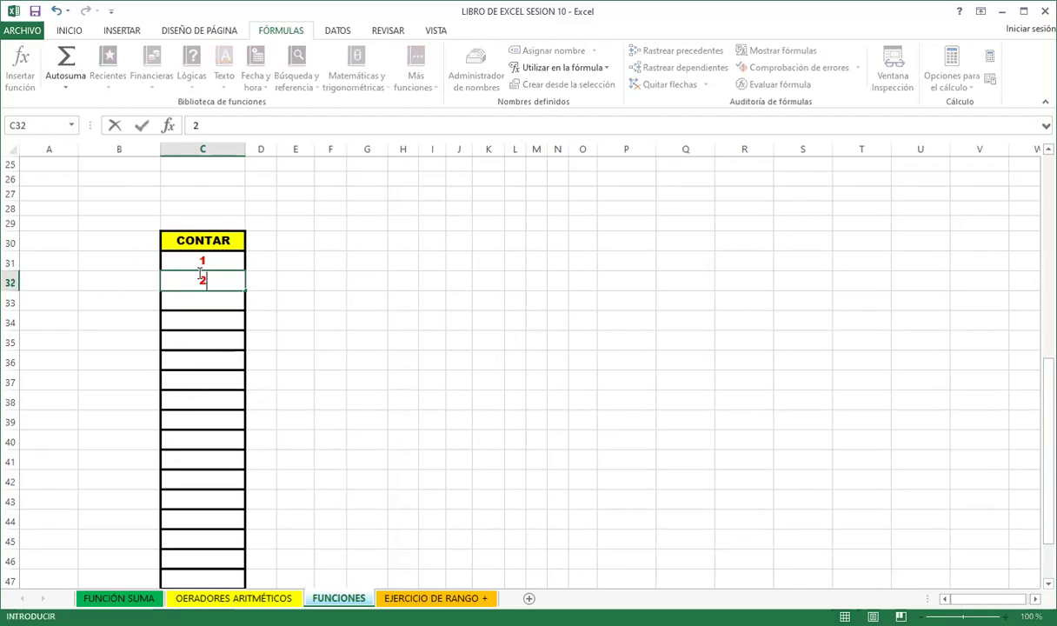
key("Return")
Extend the series down to C48 so the column runs 1 through 18
mouse_move(189, 260)
left_mouse_down()
mouse_move(247, 324)
mouse_move(229, 520)
left_mouse_up()
left_click(233, 491)
scroll(236, 438, "up", 3)
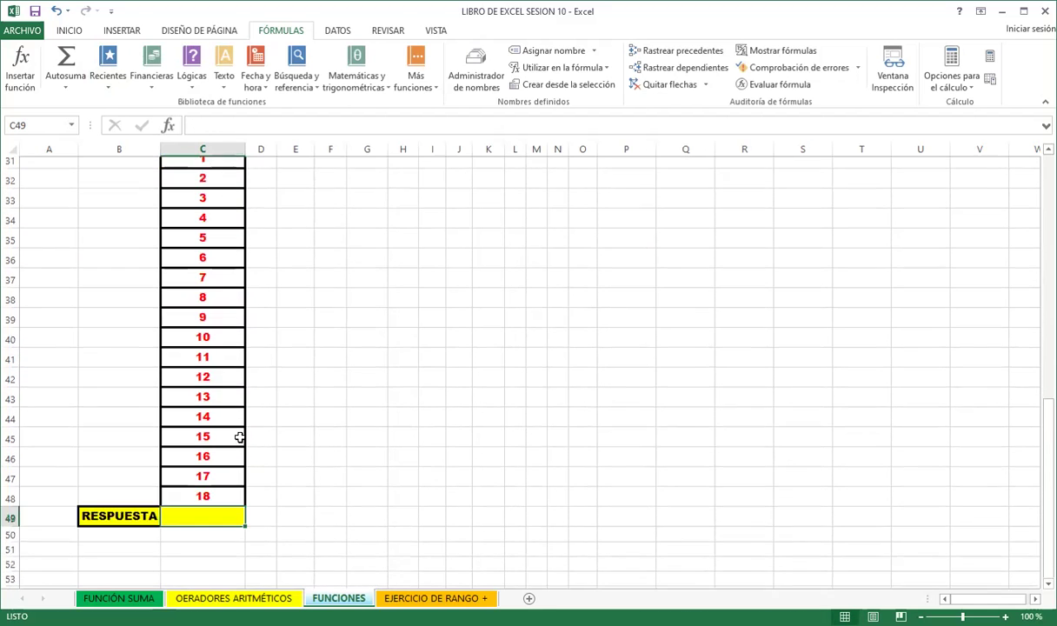
scroll(204, 452, "down", 2)
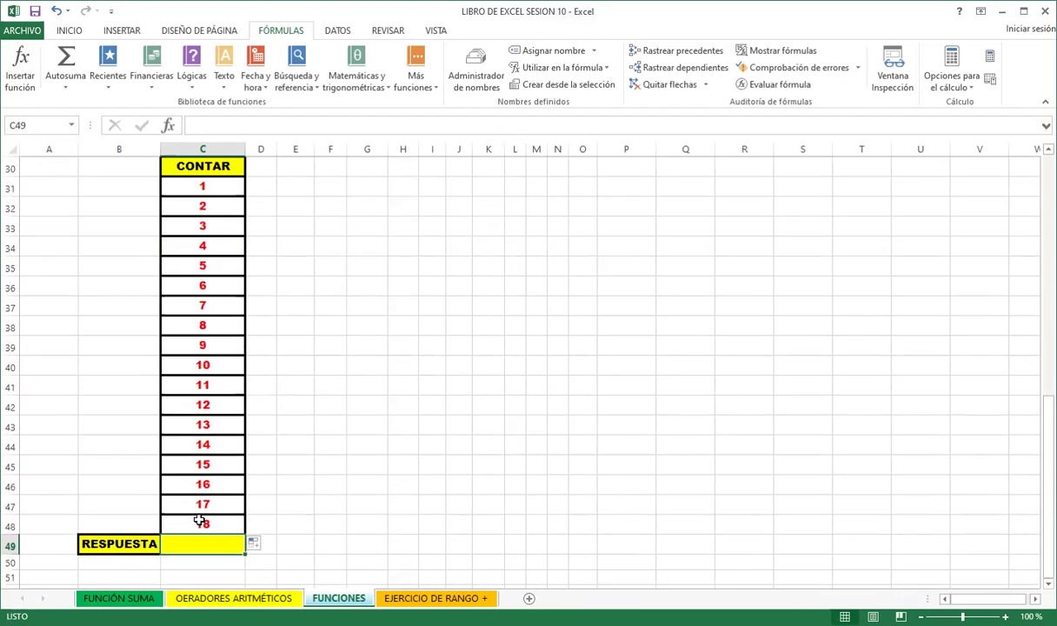
left_click(201, 519)
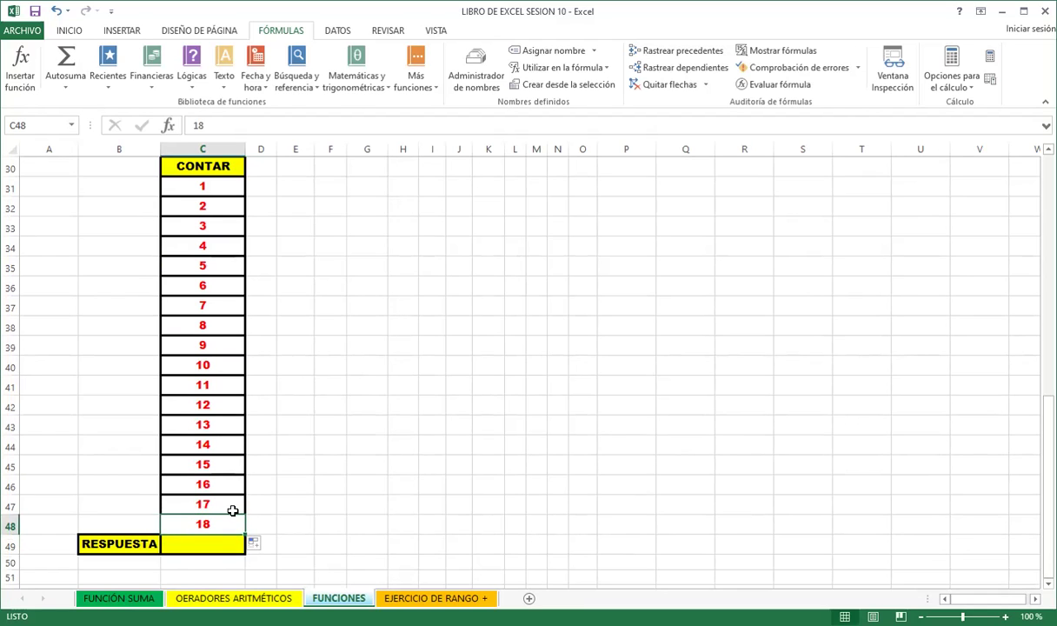
key("Return")
Enter =CONTAR(C31:C48) in C49 so the RESPUESTA cell shows 18
type("=")
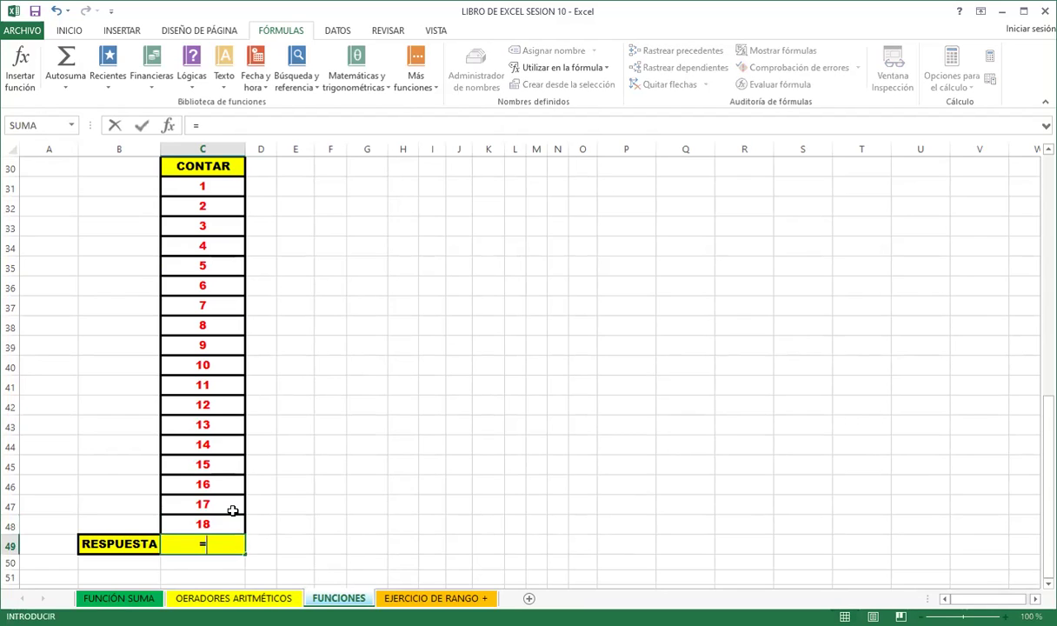
type("contar")
key("Tab")
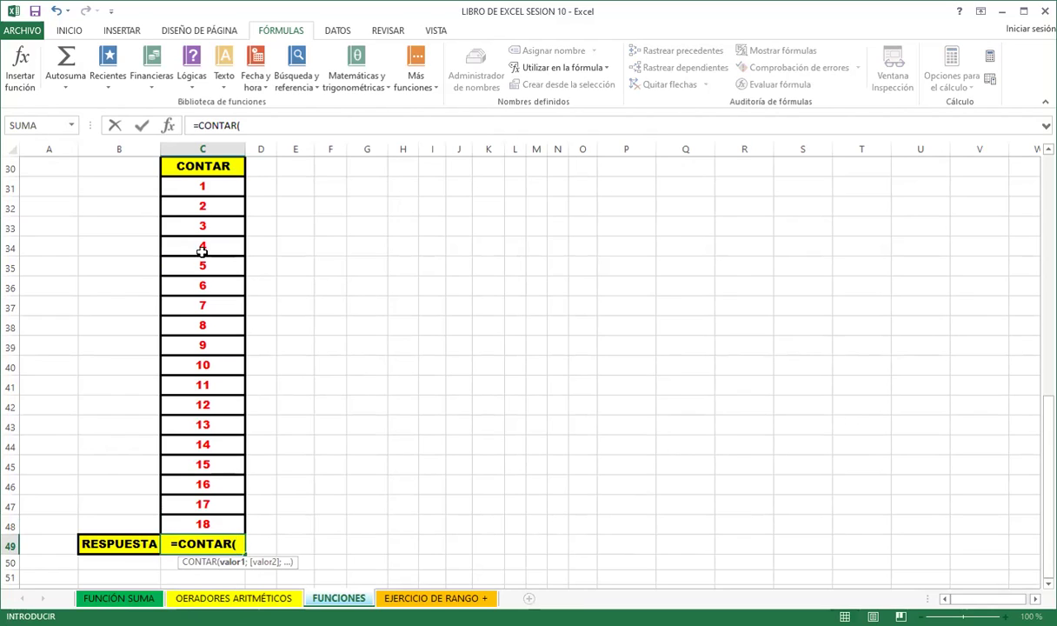
left_click_drag(200, 184, 200, 230)
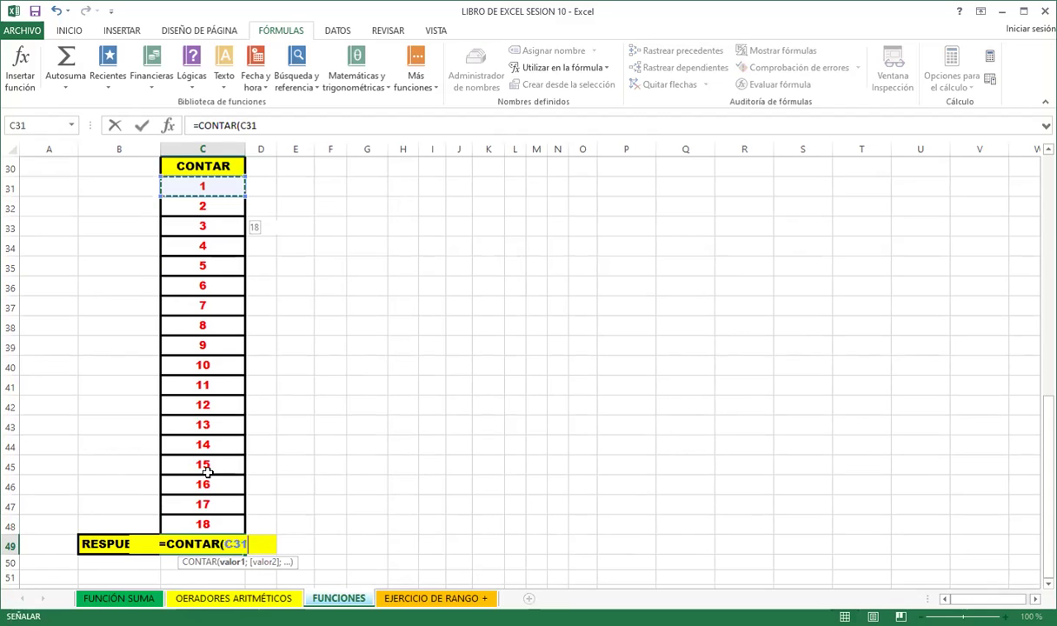
key("ctrl+shift+Down")
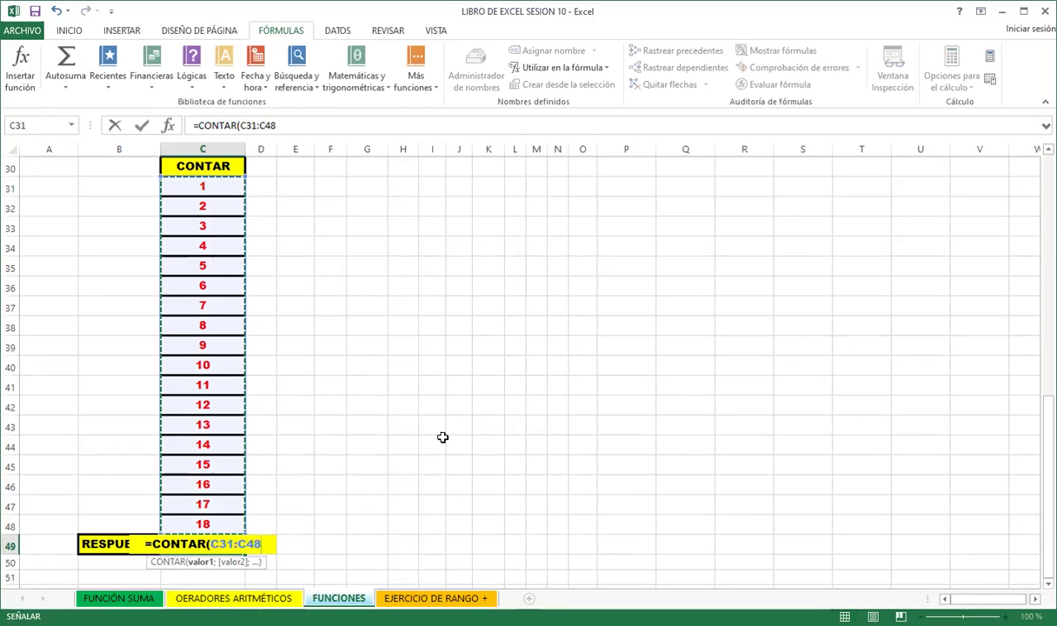
key("Return")
scroll(592, 278, "up", 3)
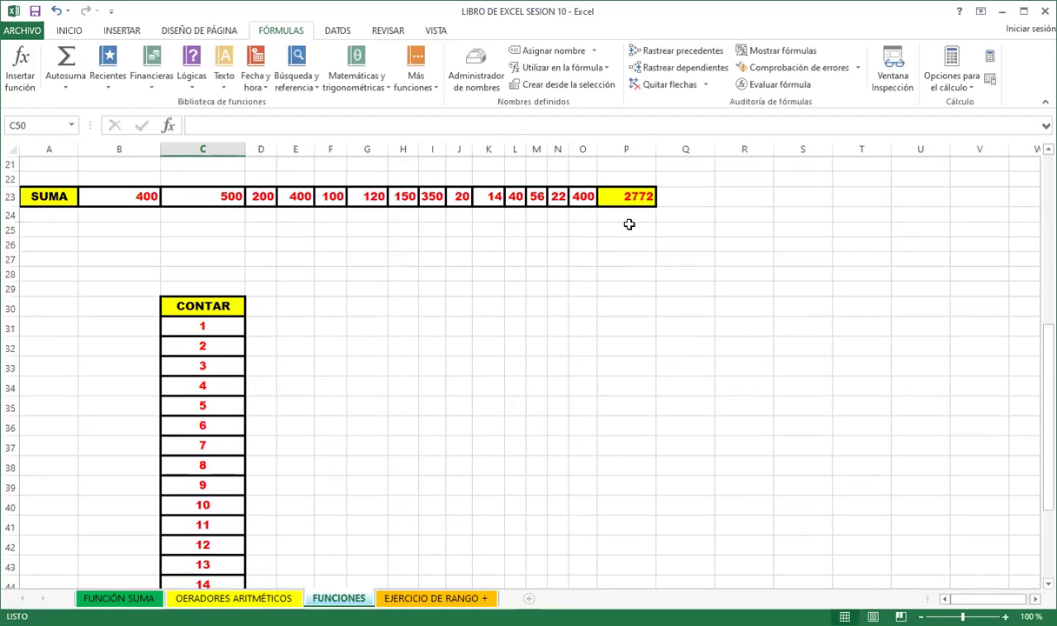
scroll(248, 394, "down", 3)
key("Up")
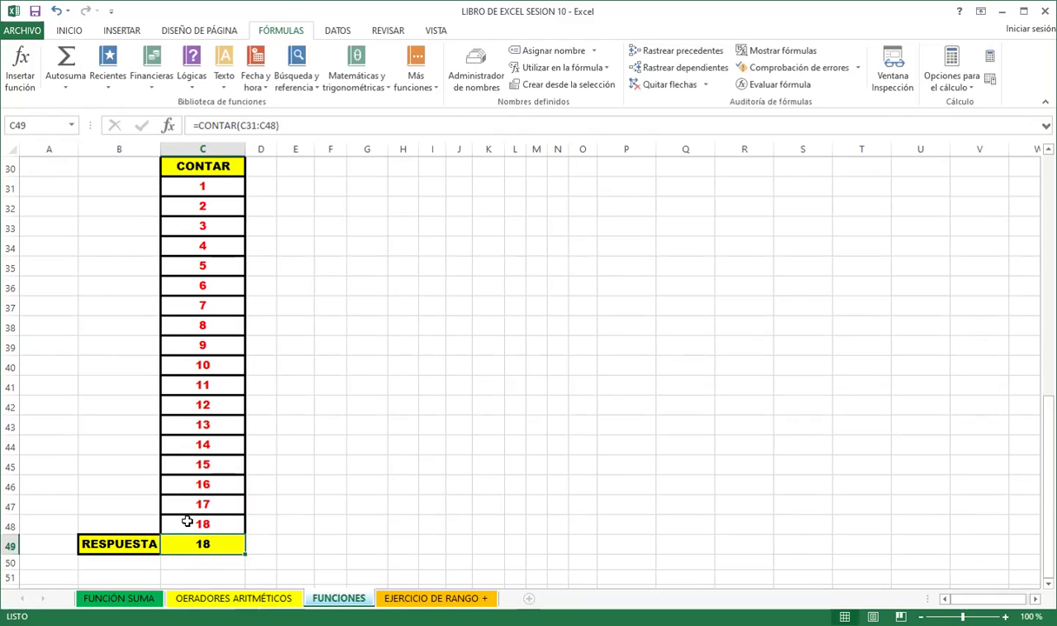
left_click(189, 519)
Change C41 to 10 and C42 to 20
key("Down")
left_click(211, 390)
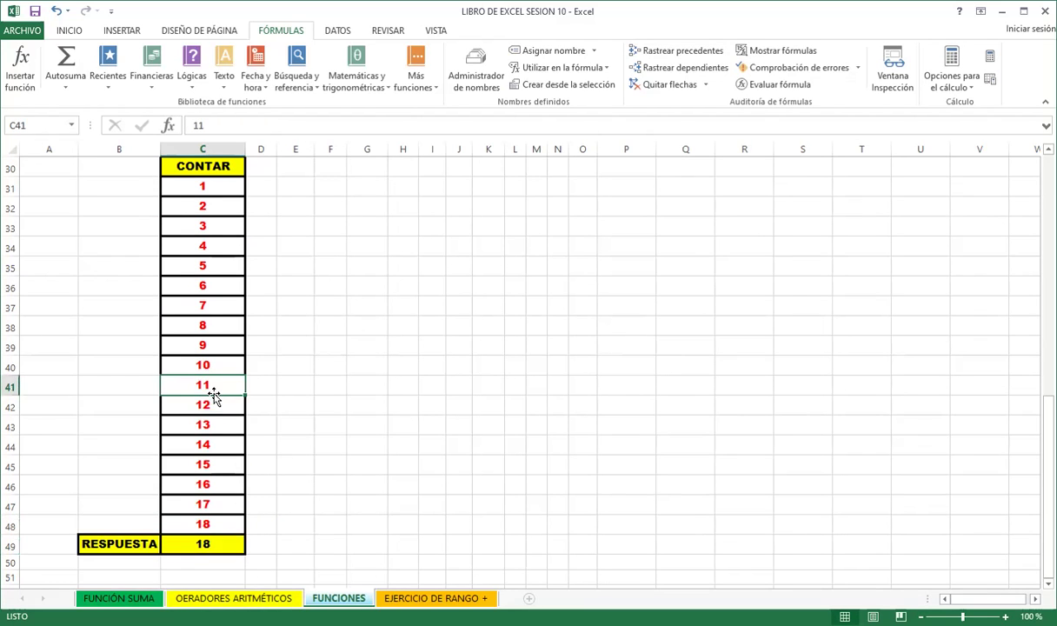
type("10")
key("Return")
type("20")
key("Return")
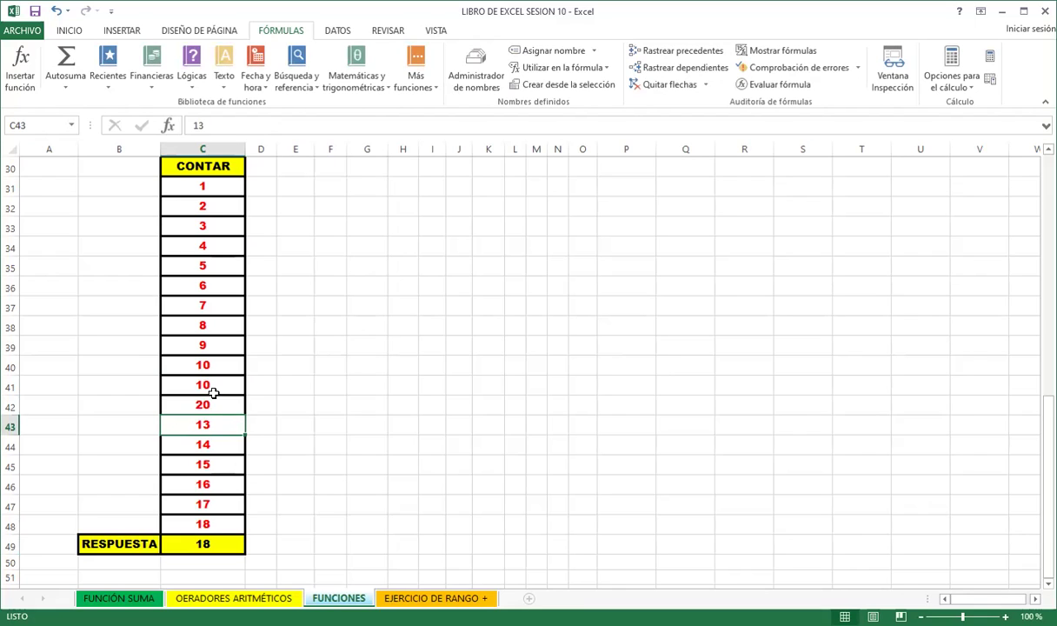
Clear the 13 from C43 and the 9 from C39
key("Delete")
key("Up")
key("Up")
key("Up")
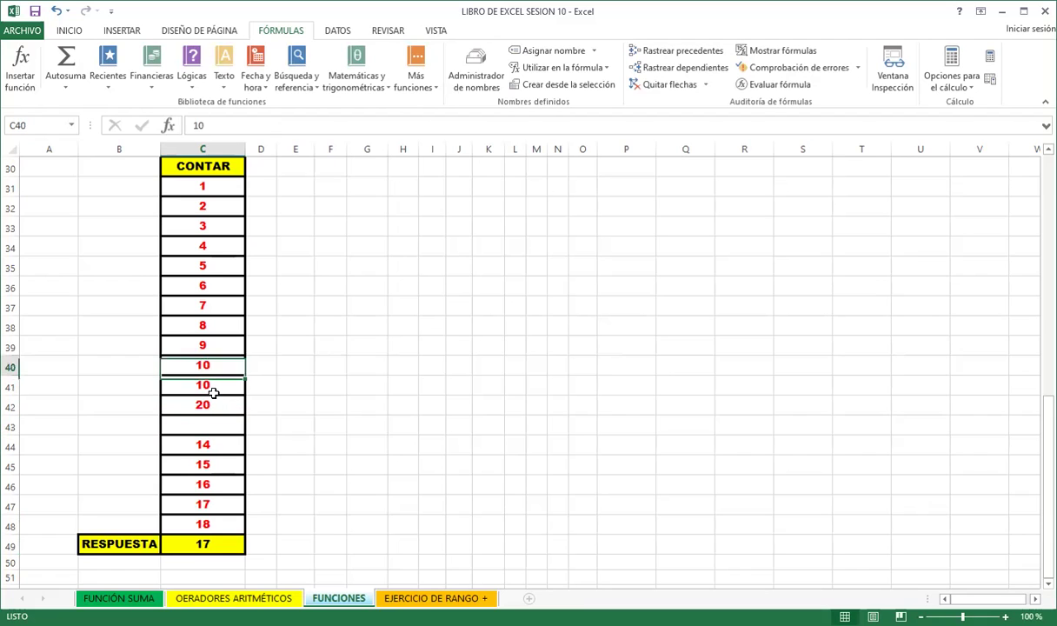
key("Up")
key("End")
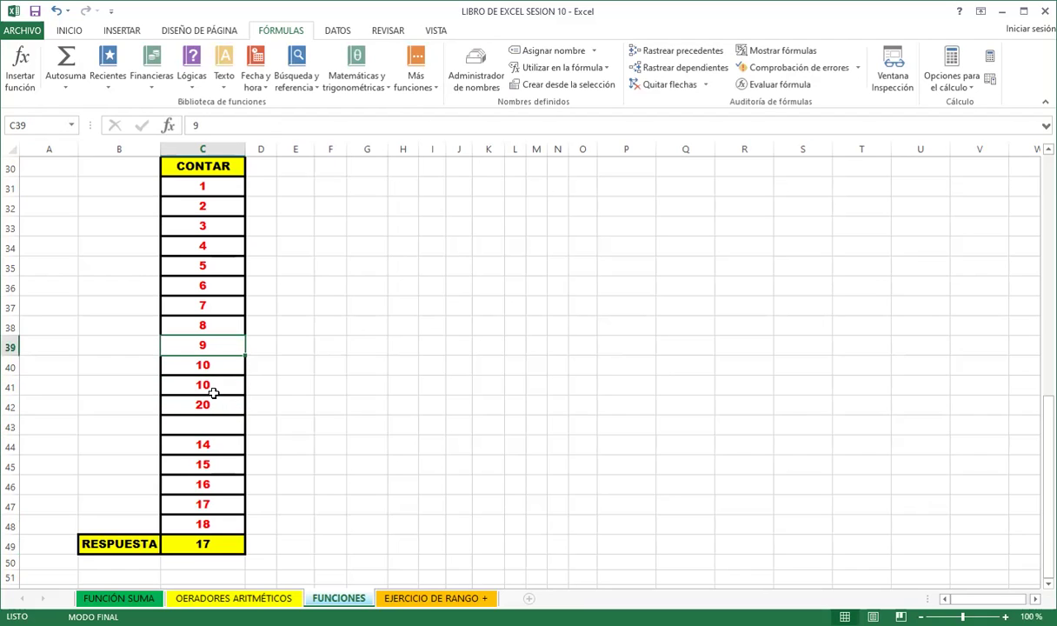
key("BackSpace")
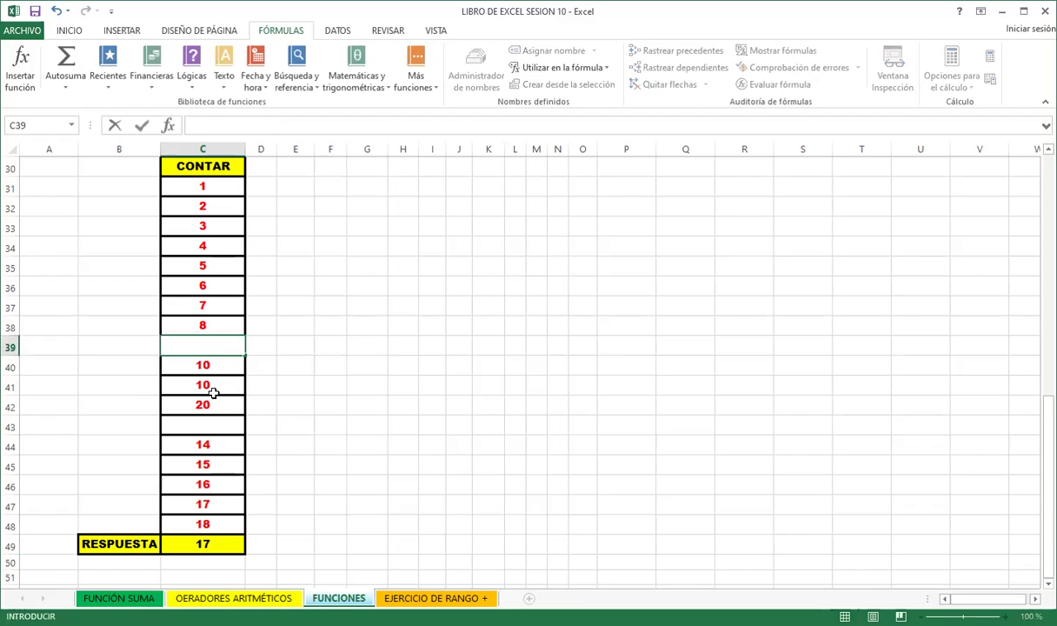
key("Return")
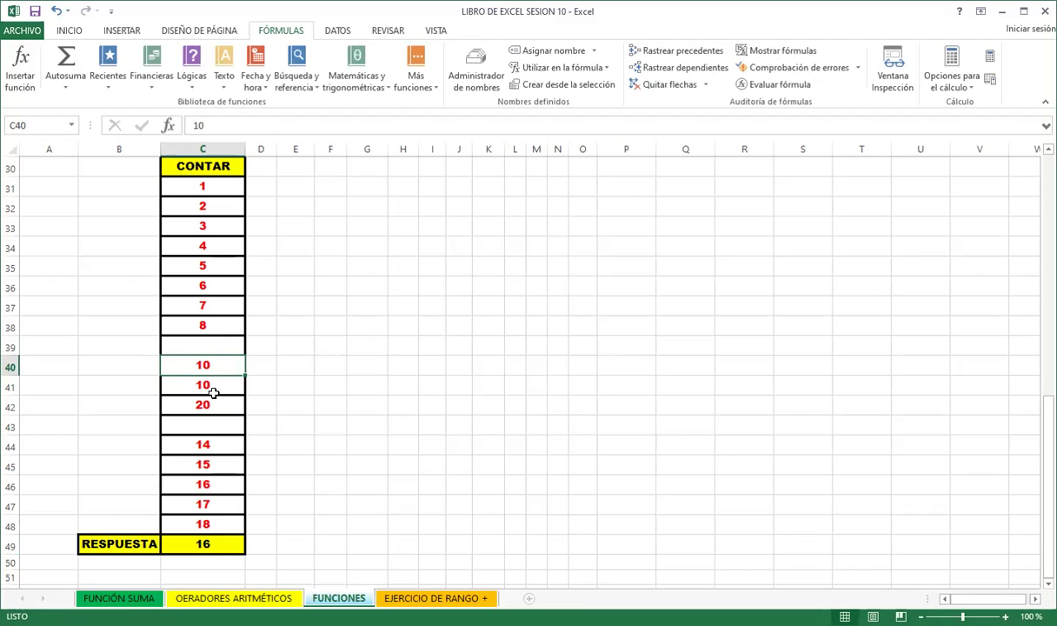
Type the names vanessa in C39 and carlos in C43, dropping RESPUESTA to 16
left_click(228, 340)
type("vanessa")
key("Return")
key("Down")
key("Down")
key("Down")
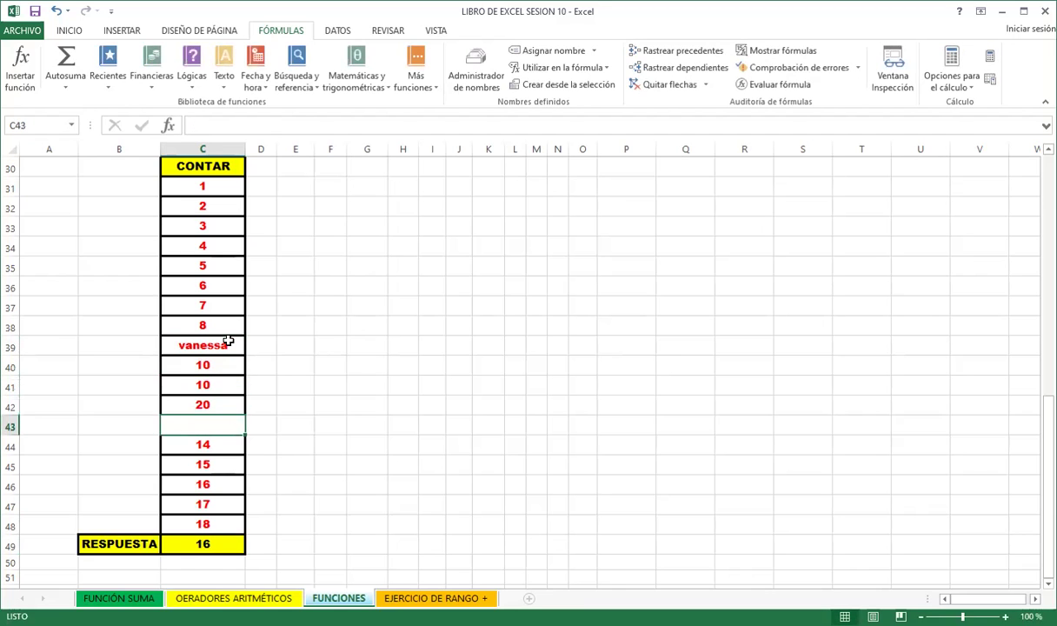
type("carlos")
key("Return")
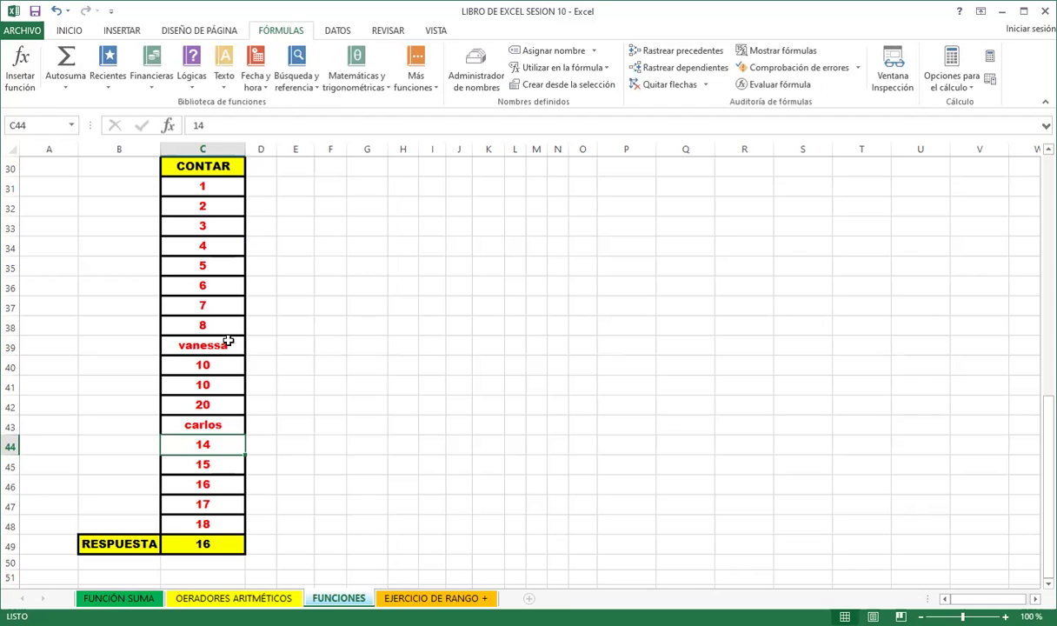
scroll(215, 334, "up", 1)
left_click(197, 208)
scroll(343, 386, "down", 1)
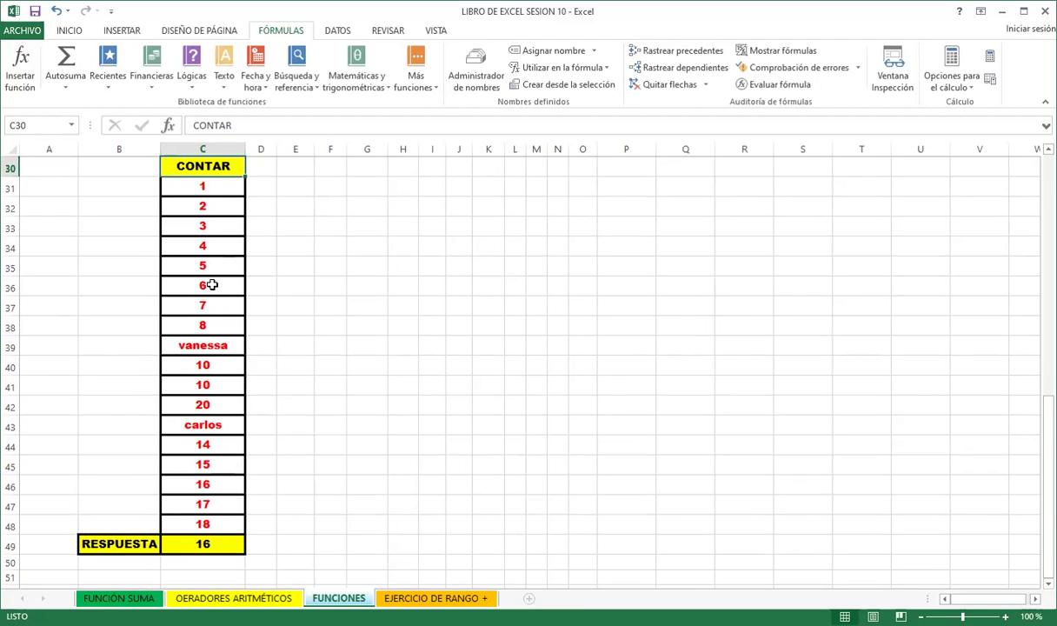
scroll(208, 300, "up", 1)
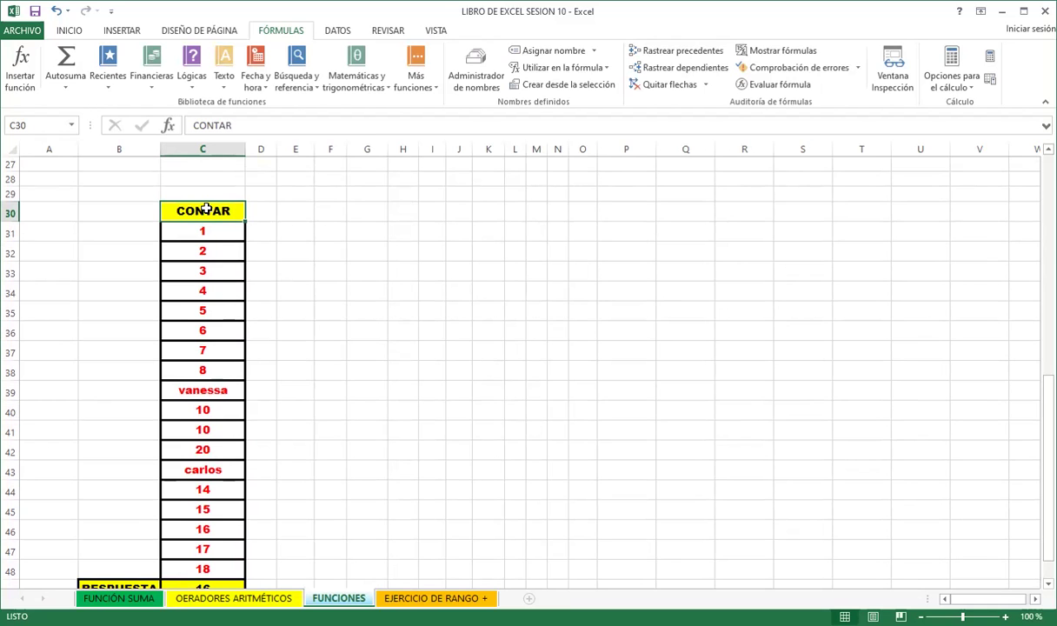
scroll(212, 253, "down", 3)
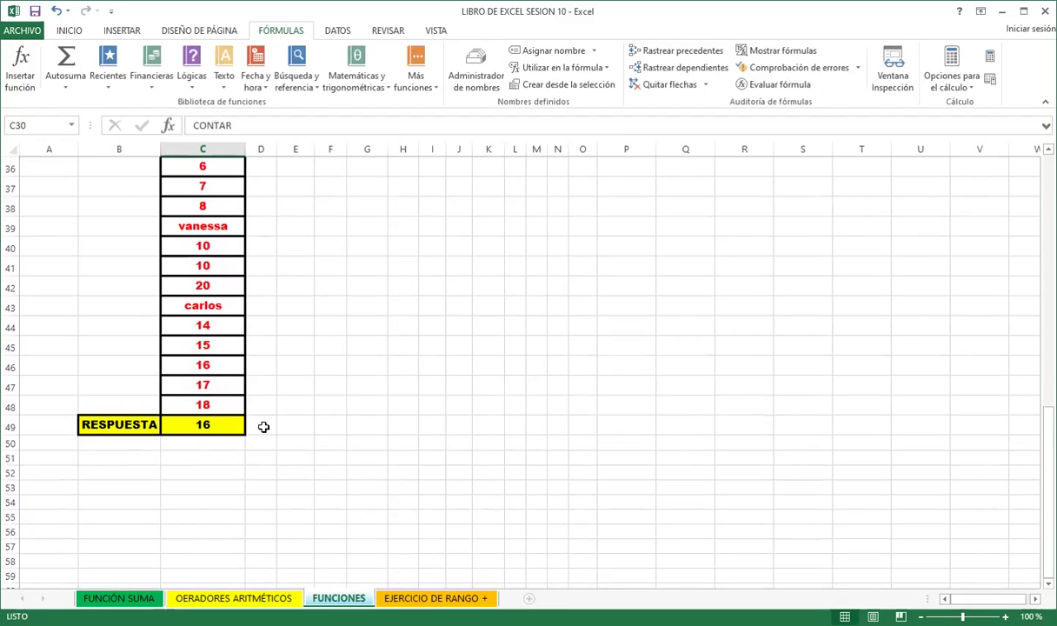
Enter =CONTARA(C31:C48) in C51, which shows 18
left_click(208, 457)
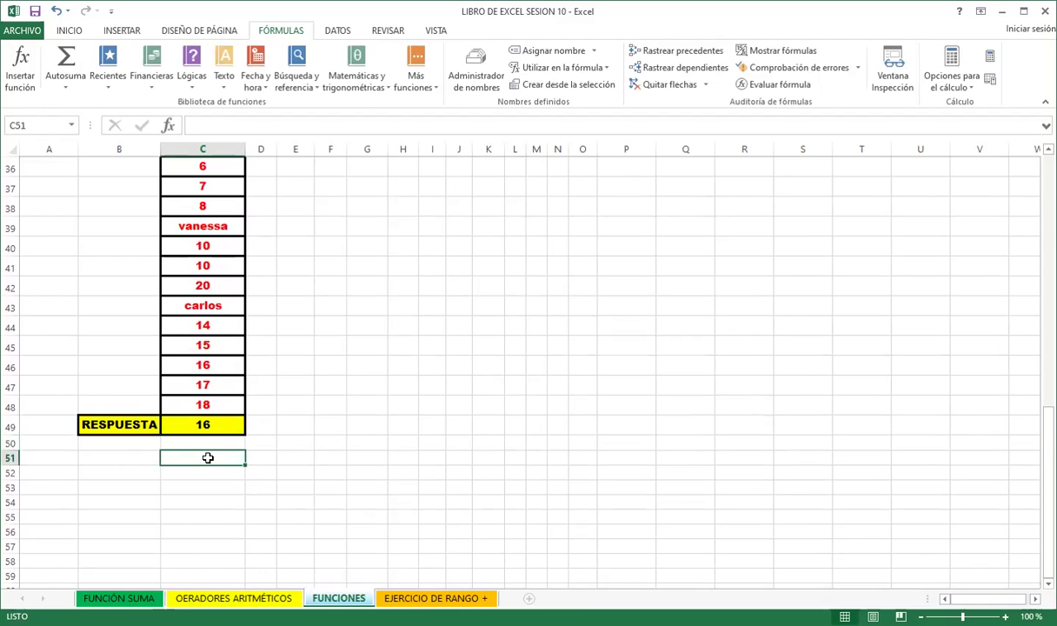
type("=")
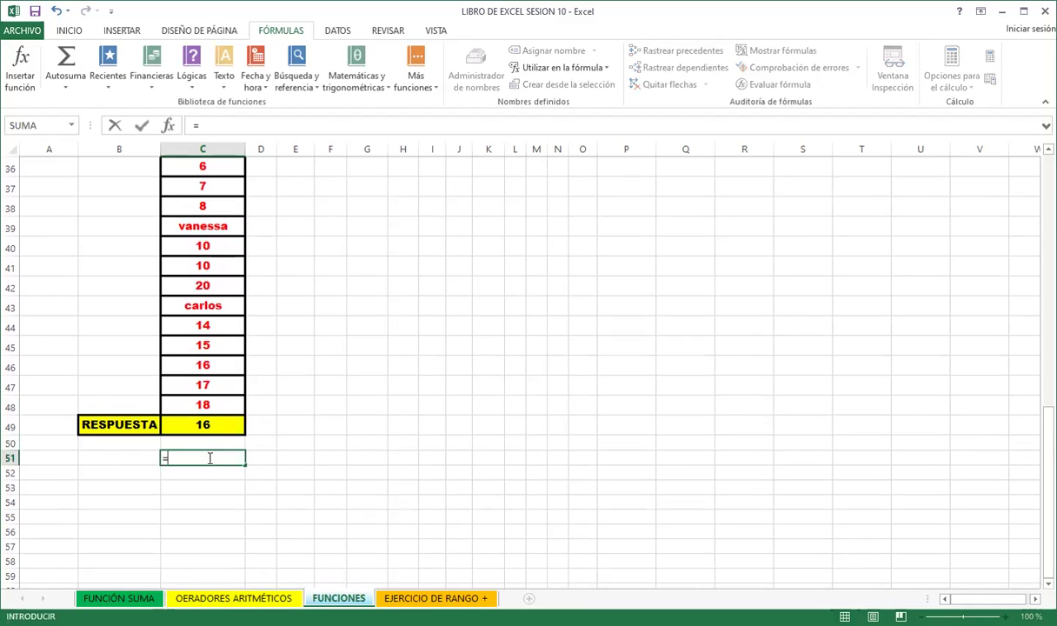
type("contara")
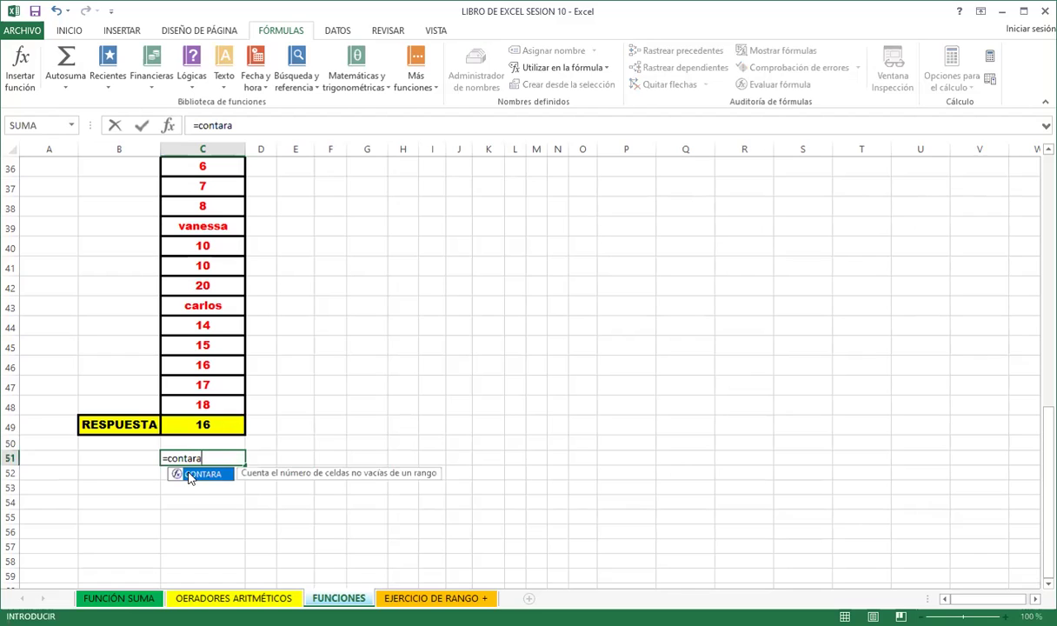
key("Tab")
scroll(198, 293, "up", 4)
left_click_drag(204, 277, 222, 602)
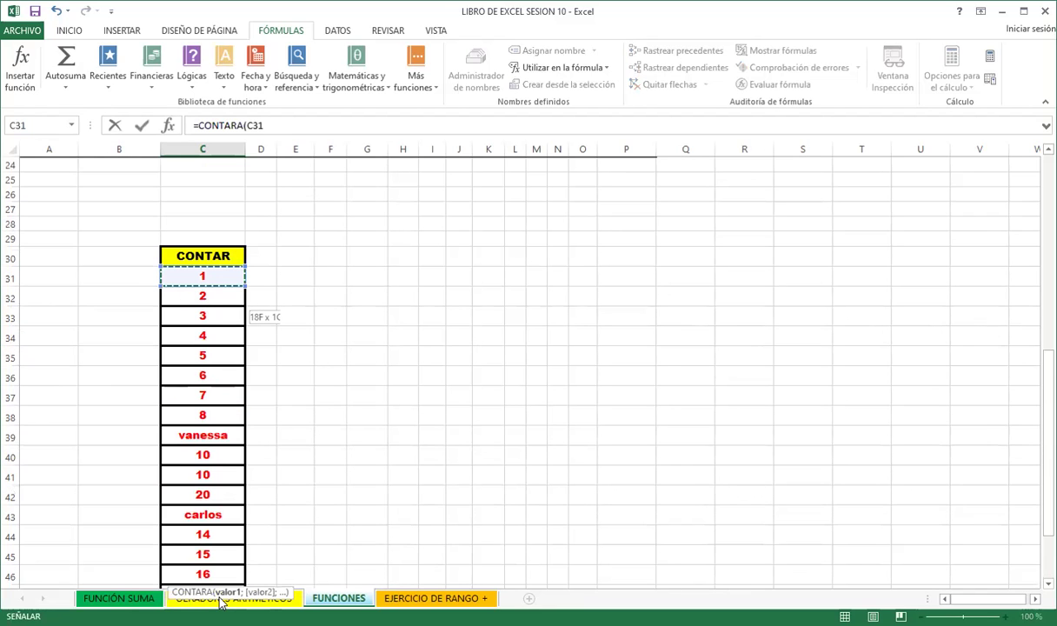
key("Return")
Copy C49's yellow fill, border and bold text onto C51 with Format Painter
left_click(213, 435)
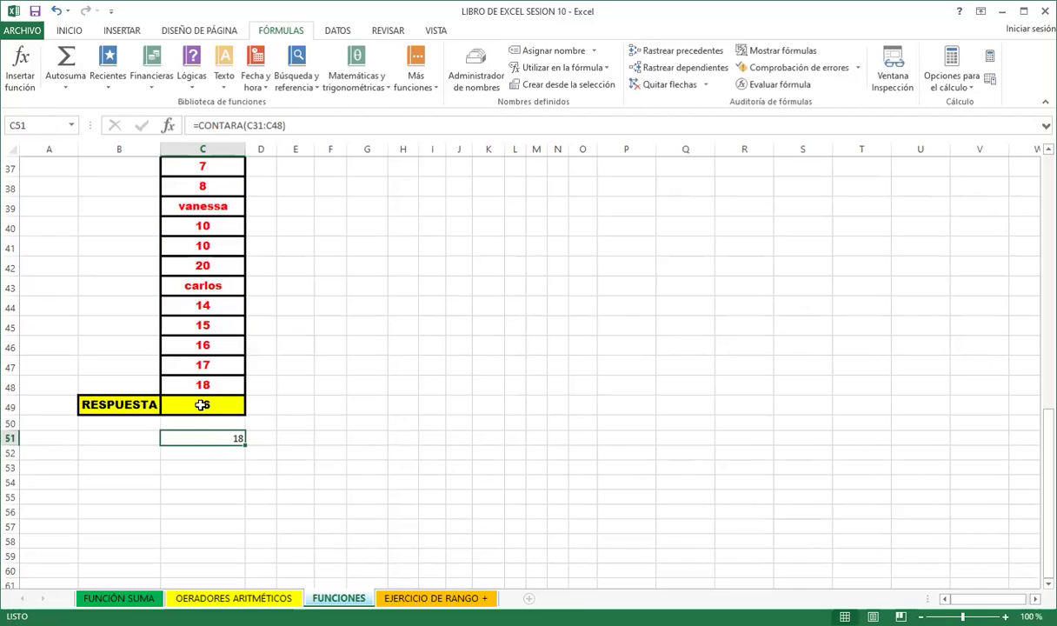
left_click(201, 404)
left_click(69, 30)
left_click(66, 84)
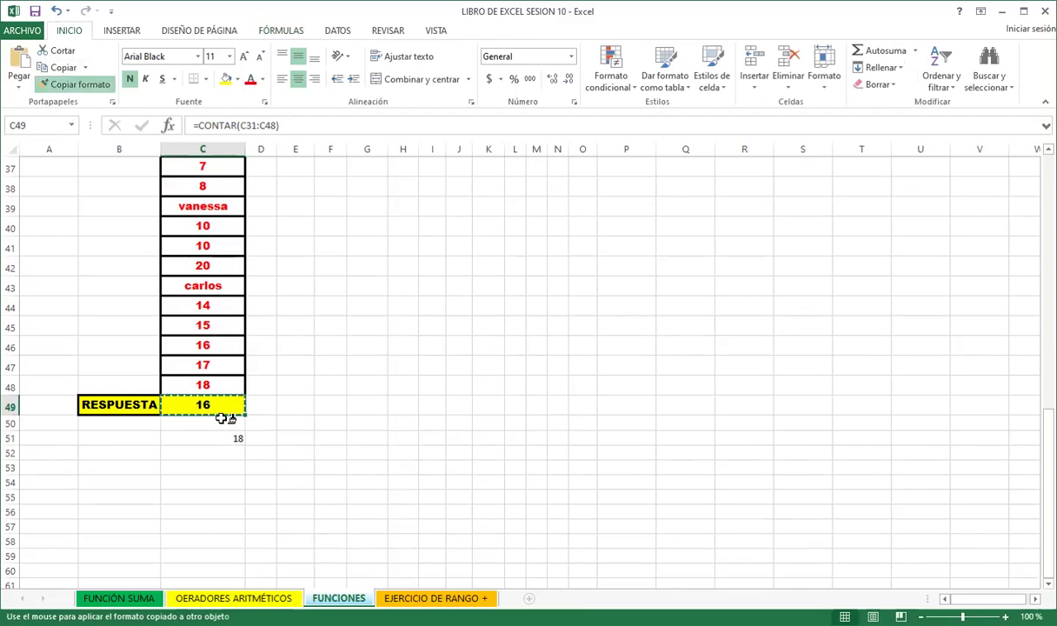
left_click(202, 436)
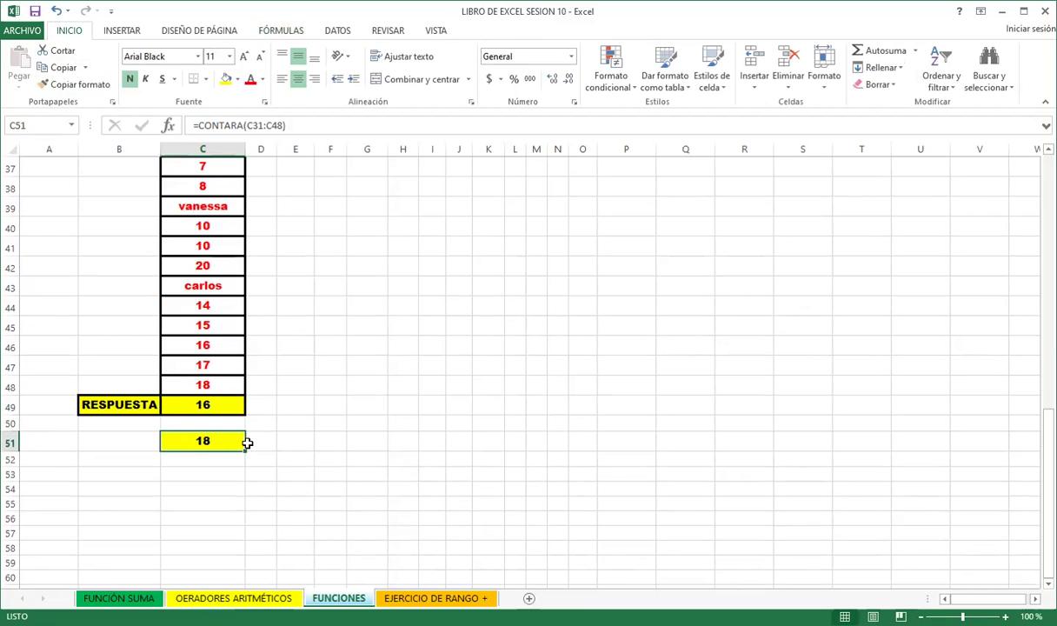
scroll(224, 436, "up", 2)
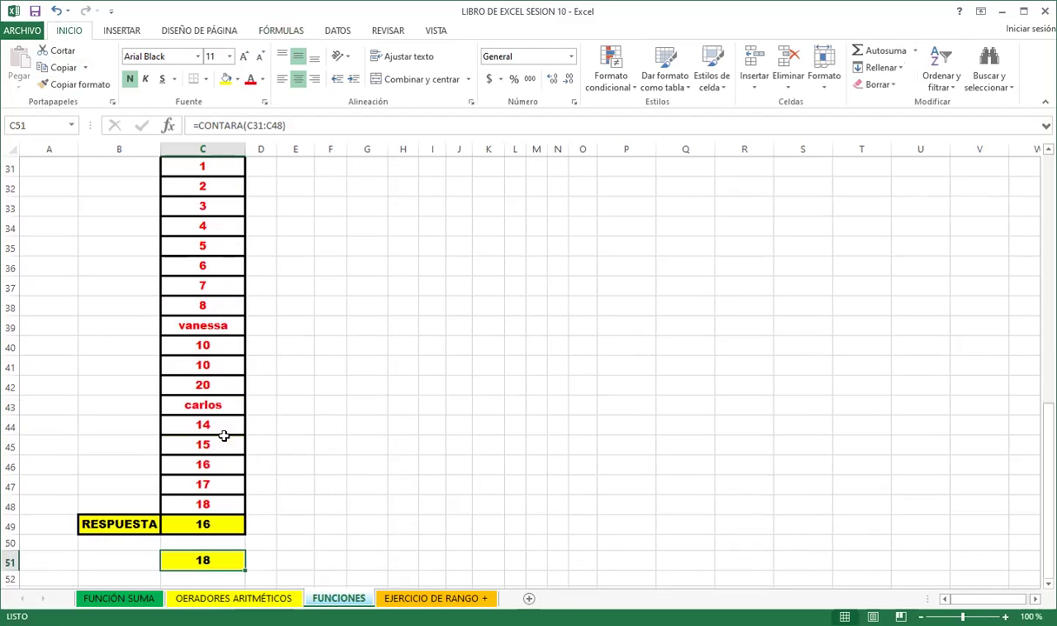
scroll(200, 365, "up", 3)
Put 13 back in C43 and 10 in C39
left_click(184, 293)
scroll(200, 315, "down", 2)
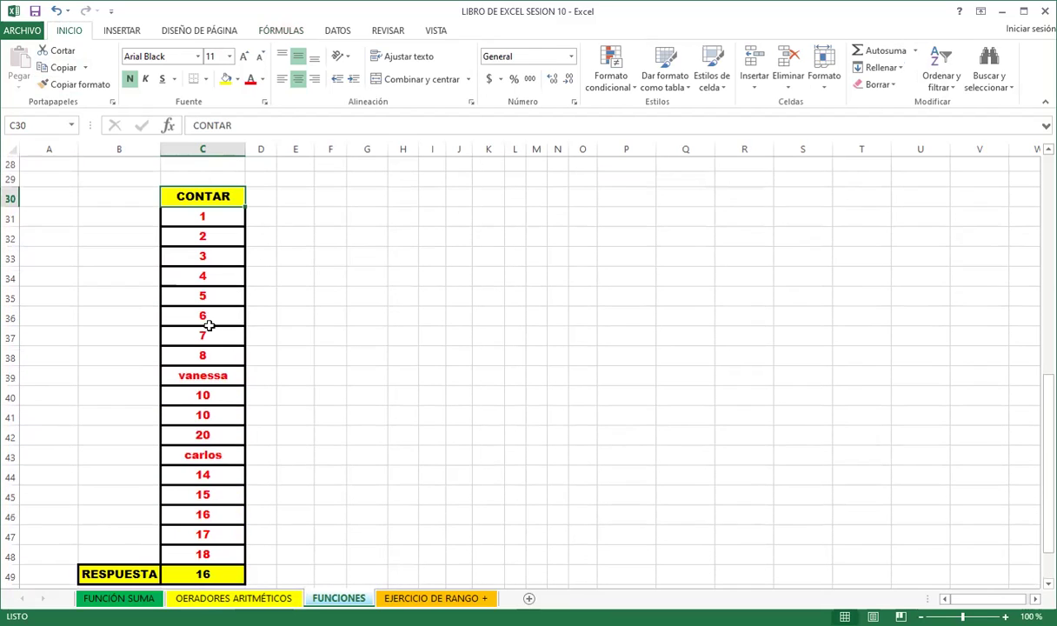
scroll(225, 372, "down", 2)
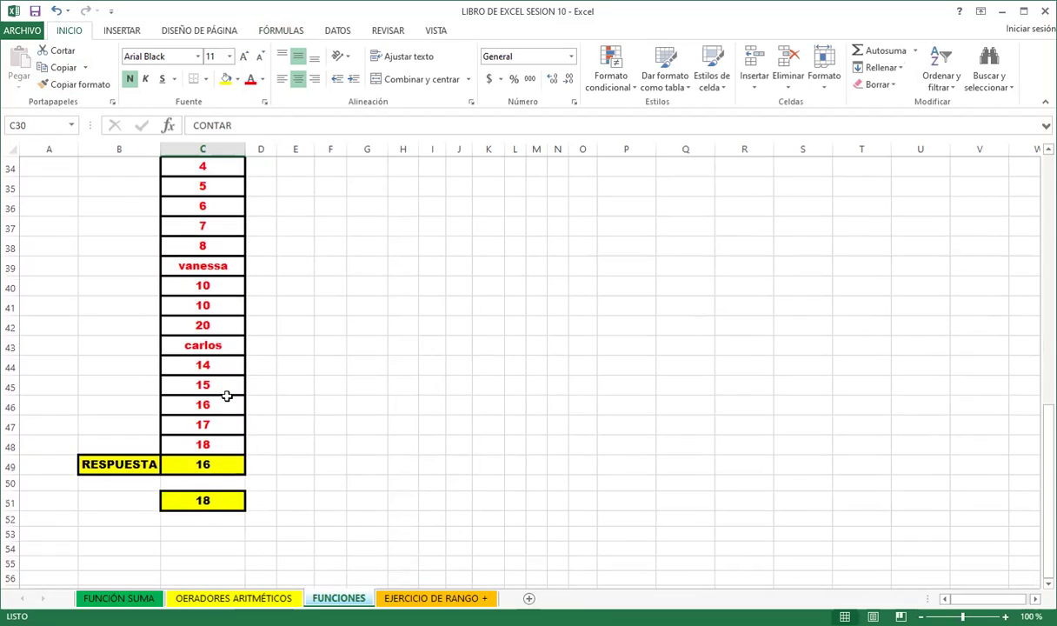
left_click(203, 347)
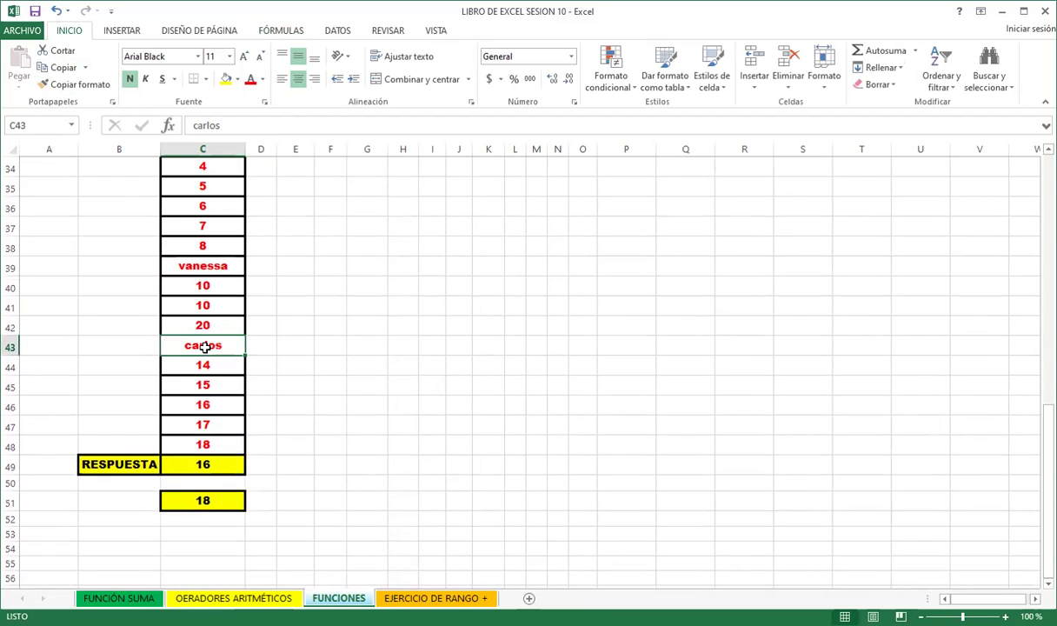
type("13")
key("Up")
key("Up")
key("Up")
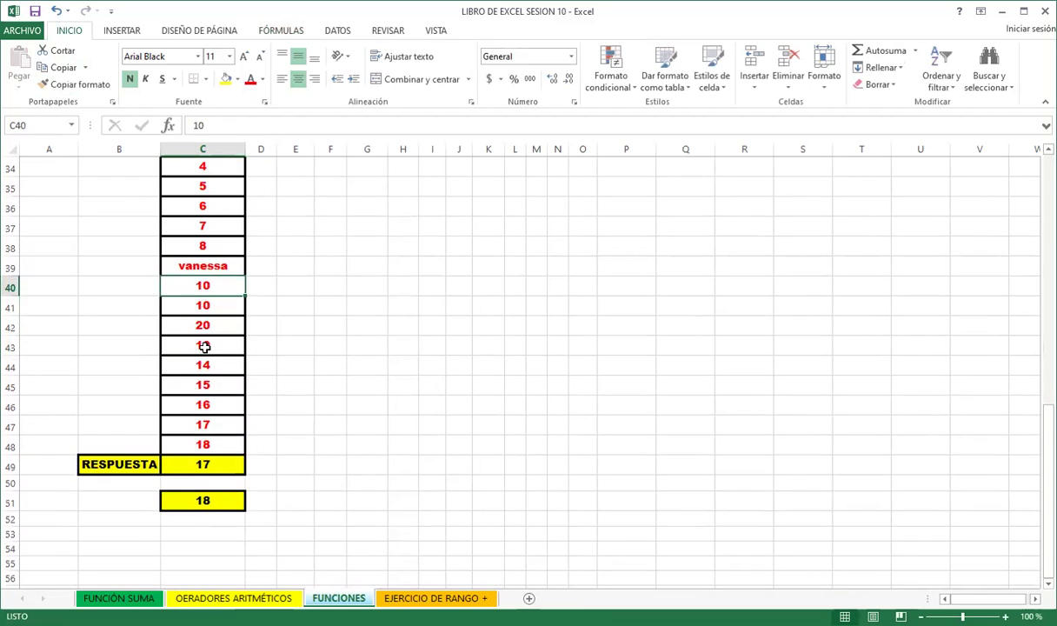
key("Up")
type("10")
key("Return")
Type carlos, juan and ana into C42, C43 and C44, then check the CONTARA result in C51
key("Down")
key("Down")
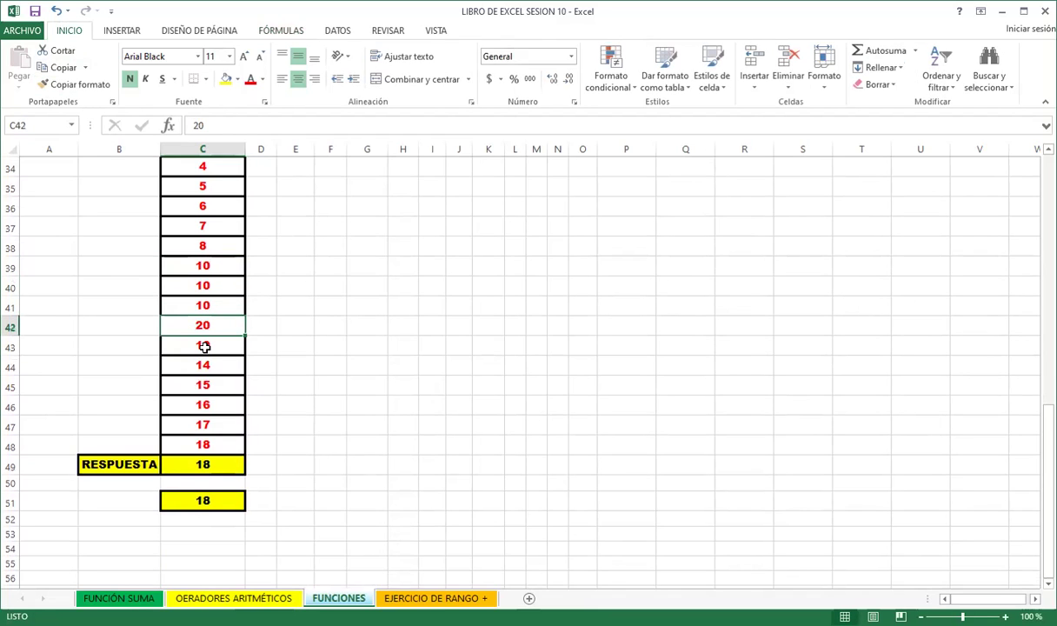
type("carlos")
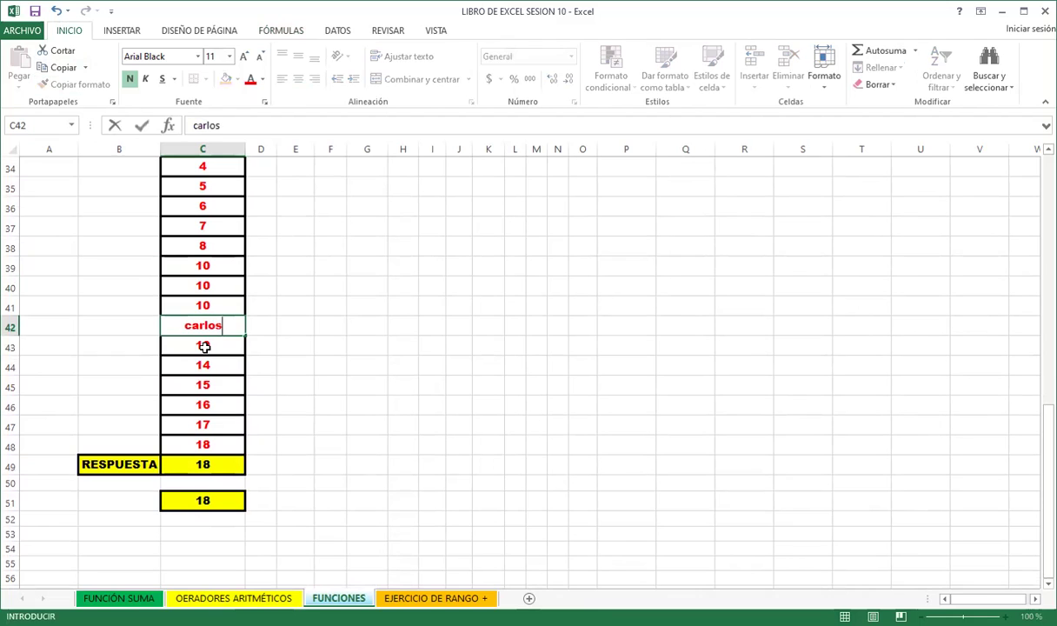
key("Return")
type("juan")
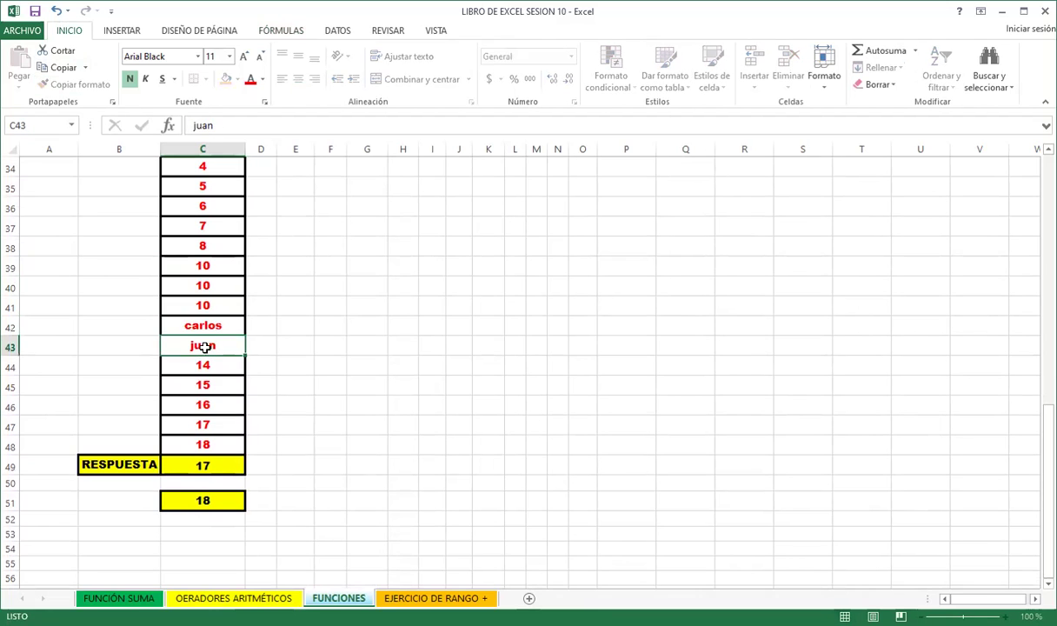
key("Return")
type("ana")
key("Return")
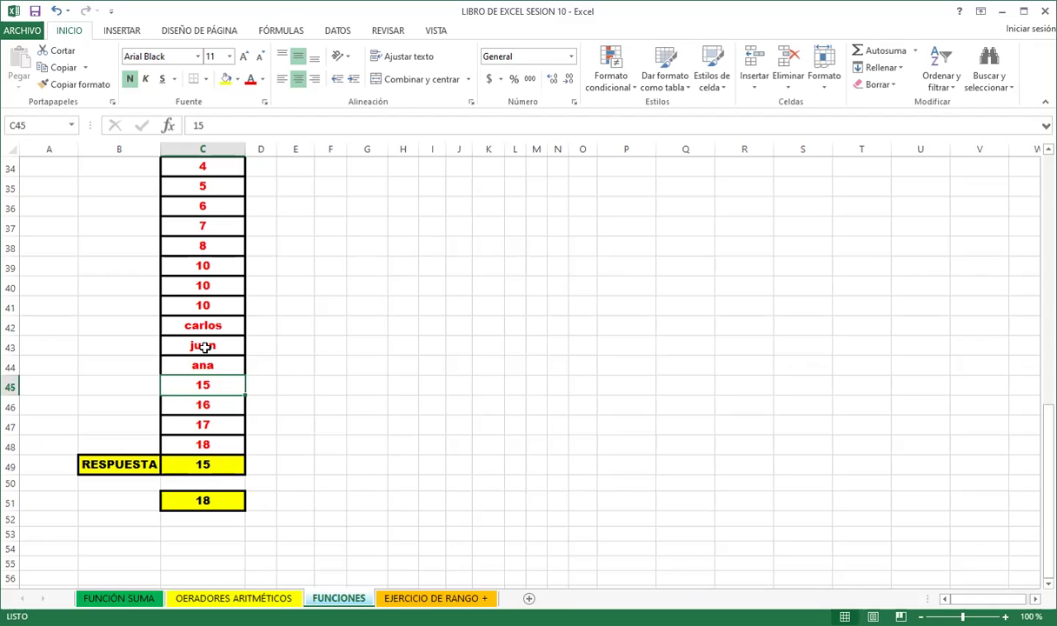
scroll(203, 347, "up", 2)
scroll(209, 352, "up", 1)
scroll(195, 391, "down", 2)
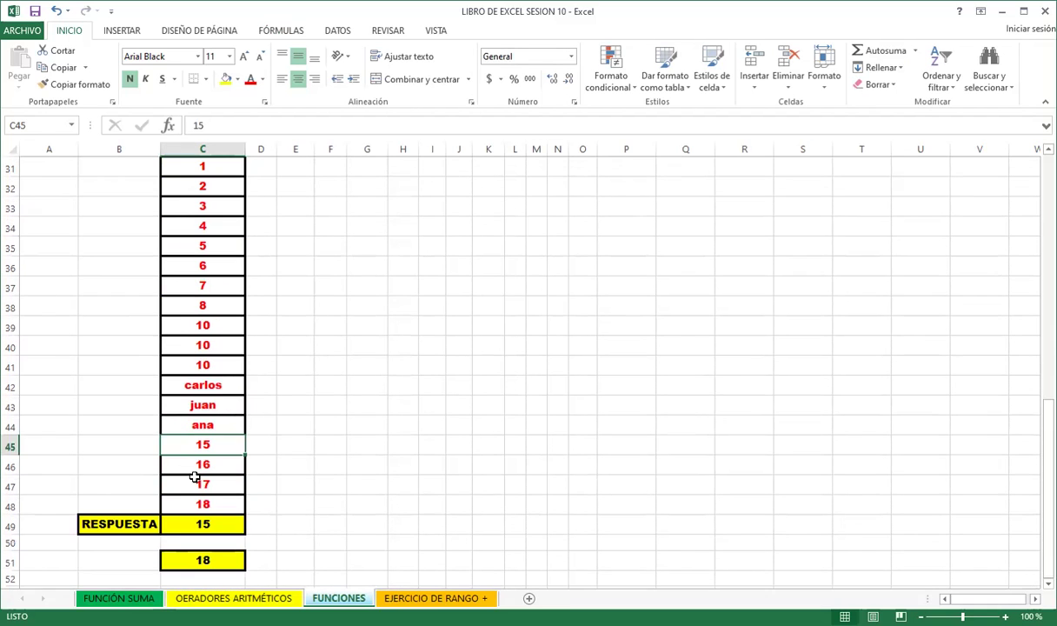
key("Down")
key("Down")
key("Down")
key("Down")
key("Down")
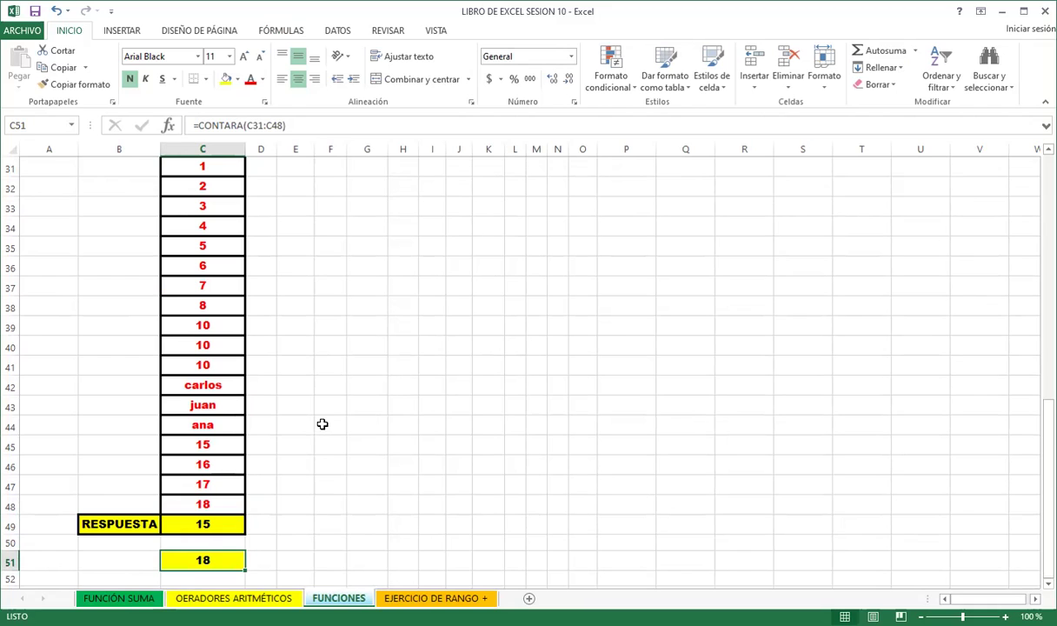
scroll(322, 424, "down", 1)
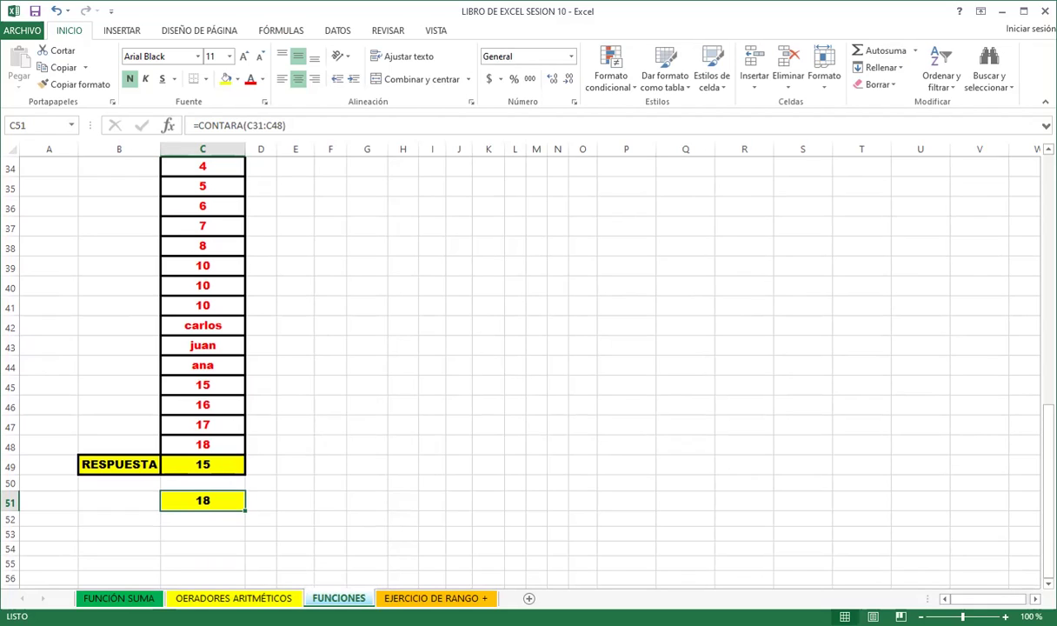
left_click(209, 466)
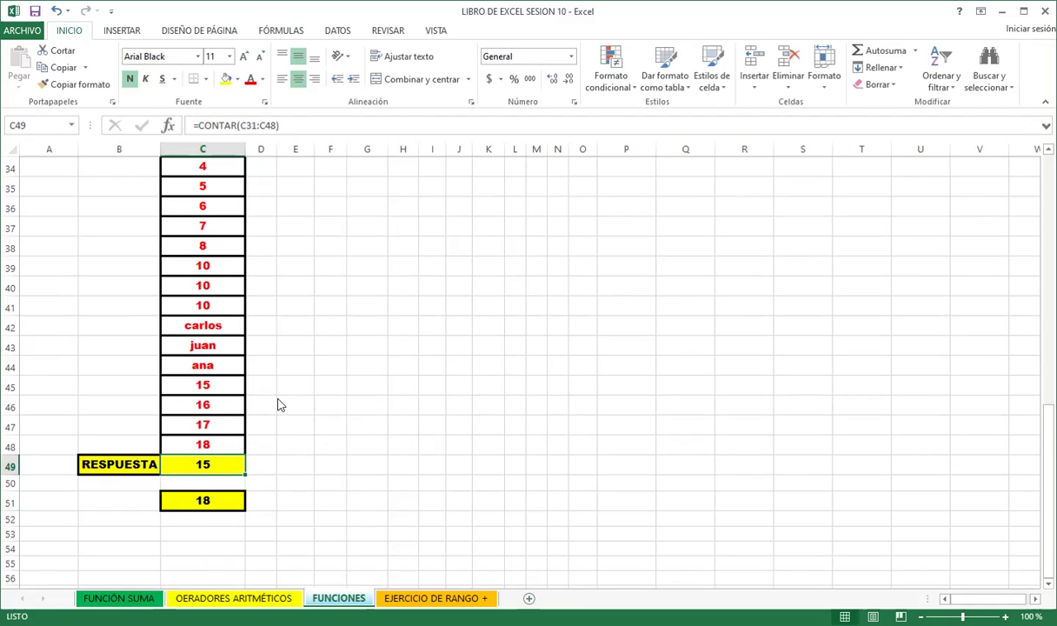
scroll(341, 439, "up", 2)
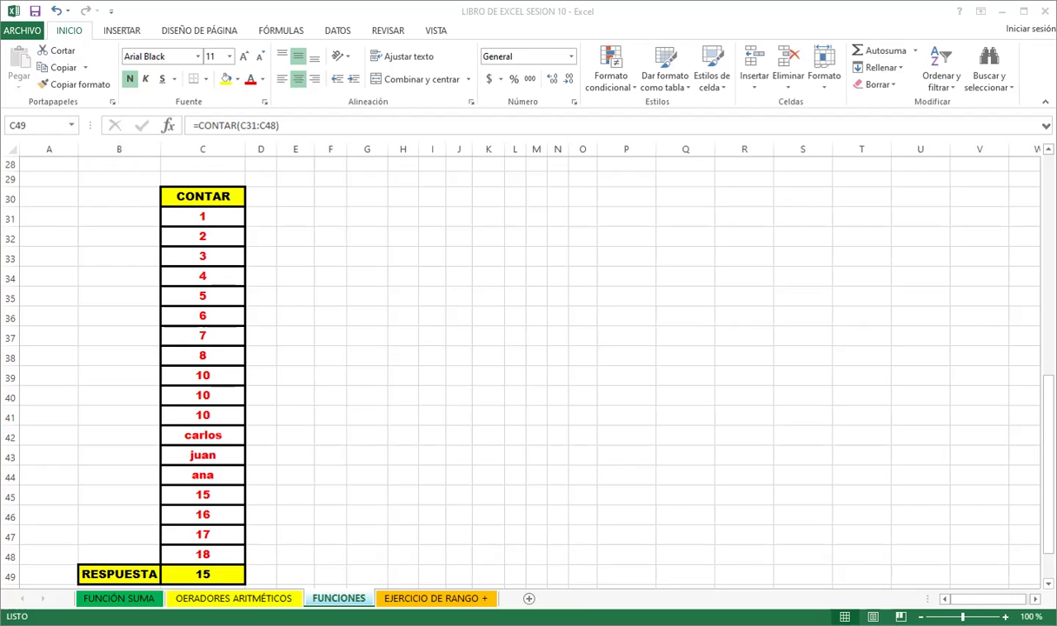
scroll(287, 401, "up", 9)
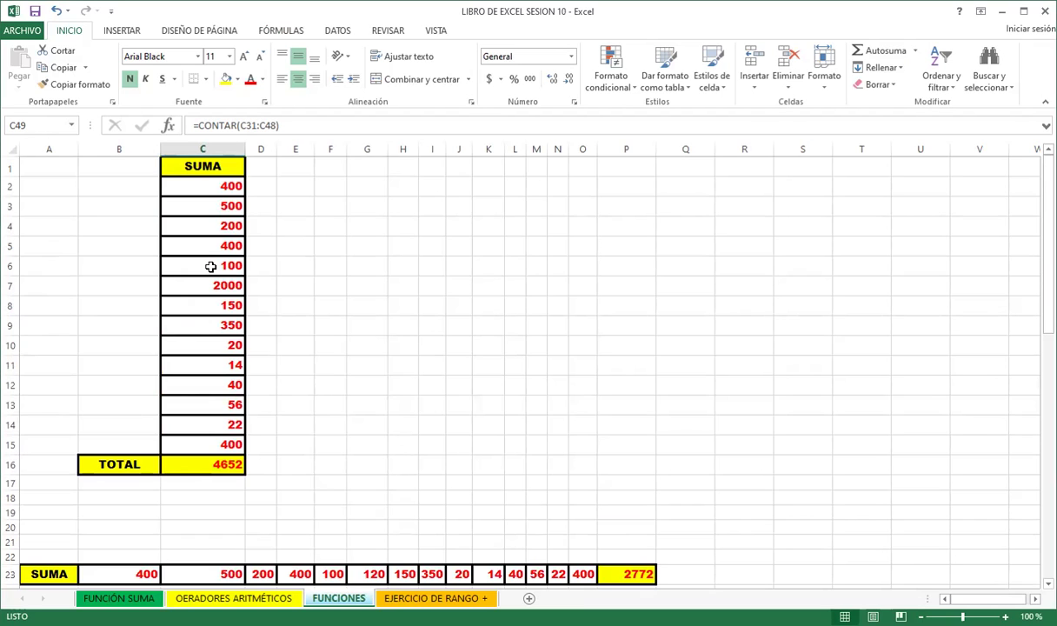
scroll(439, 406, "down", 3)
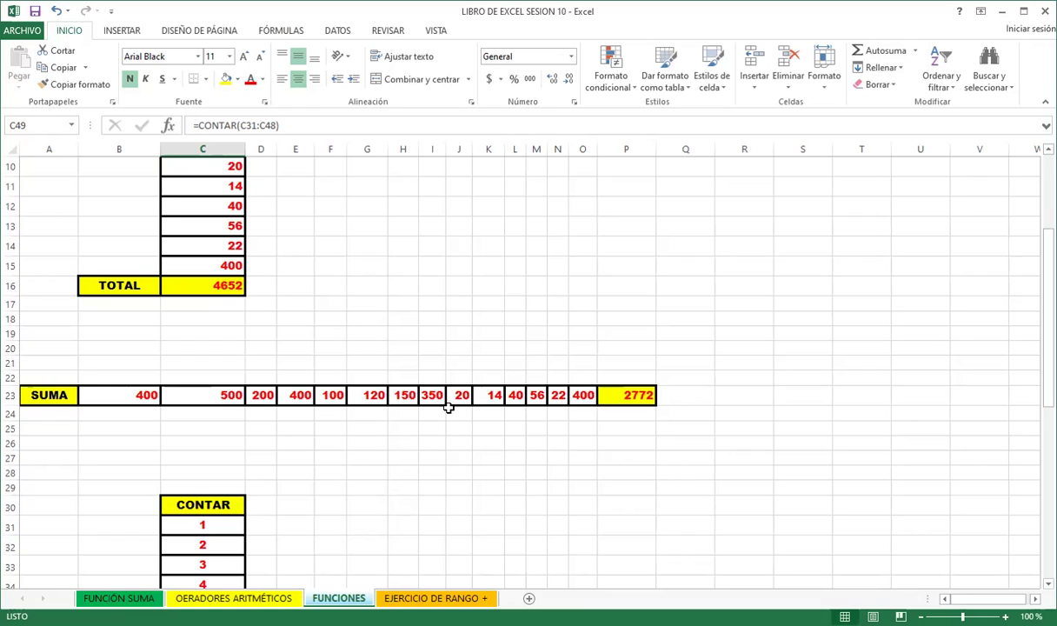
left_click(425, 396)
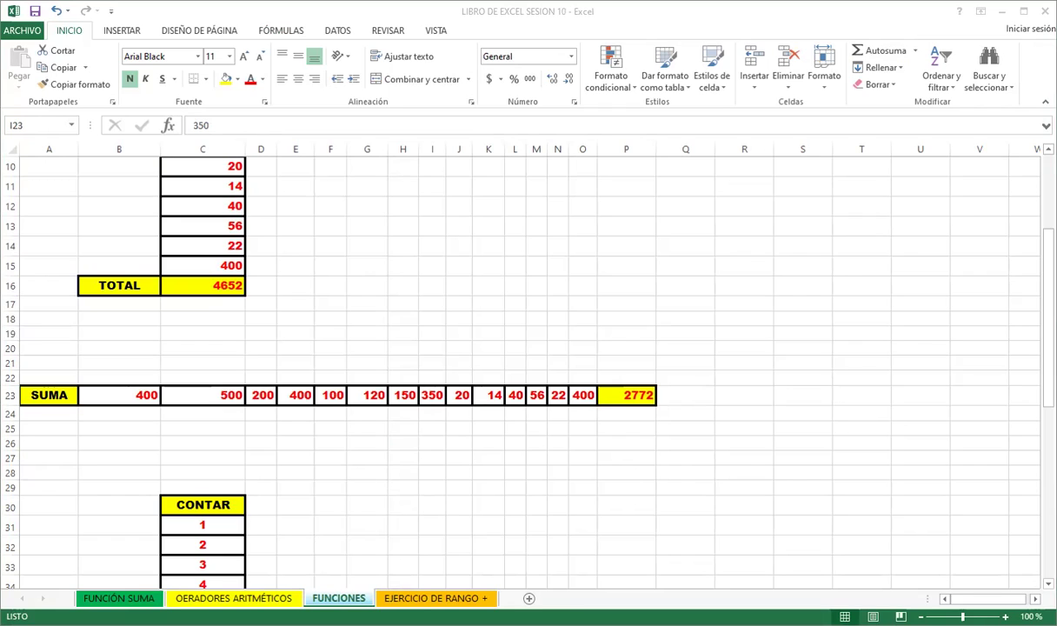
left_click(757, 250)
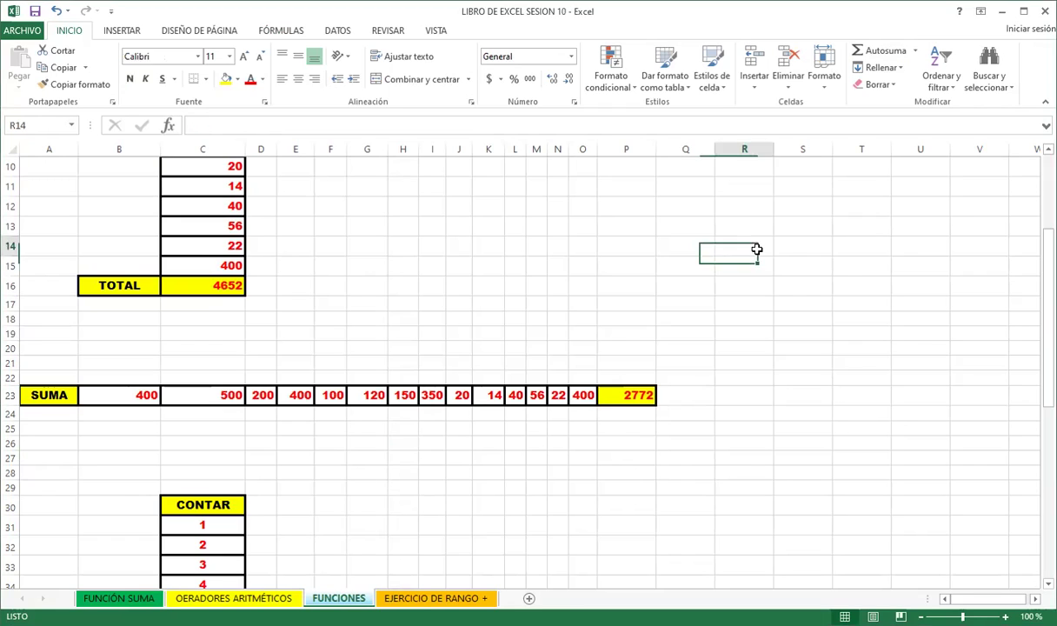
left_click(534, 429)
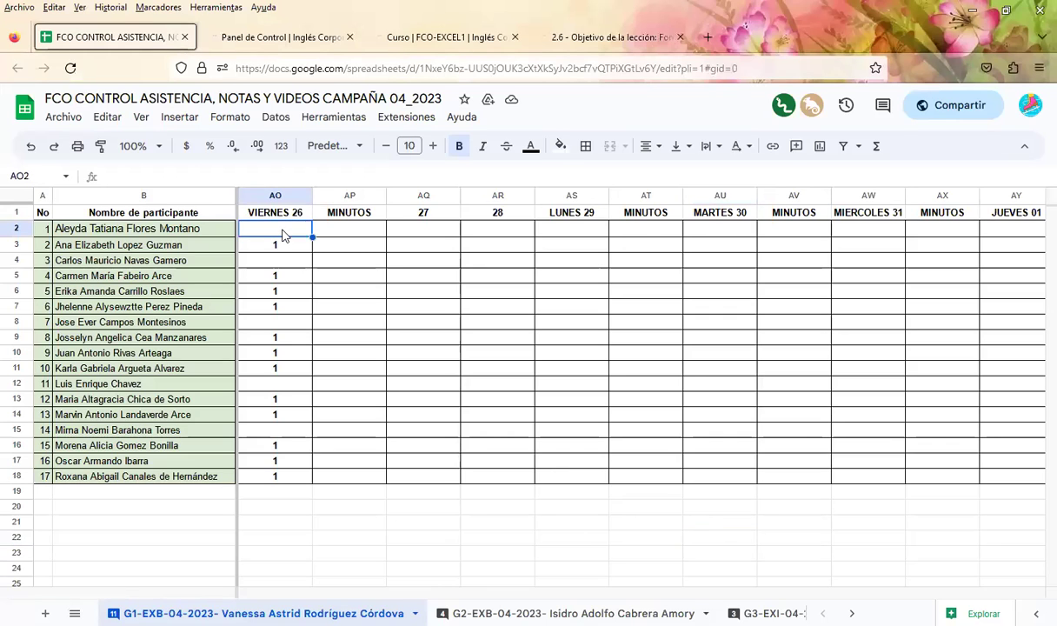
Enter 1 in AO2 and 0 in AO4 of the VIERNES 26 column
left_click(276, 263)
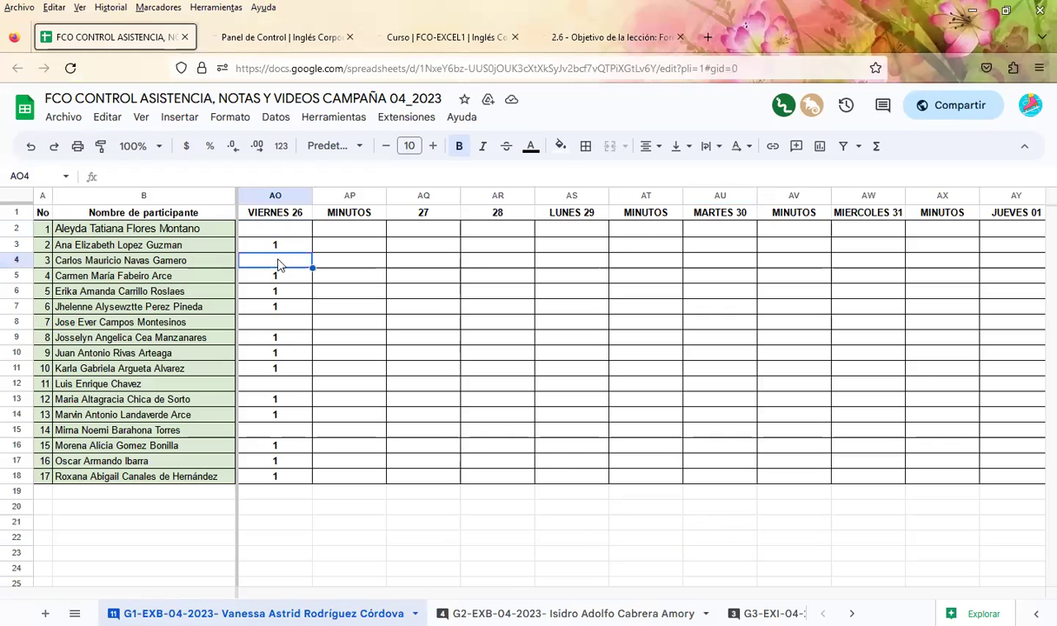
left_click(277, 324)
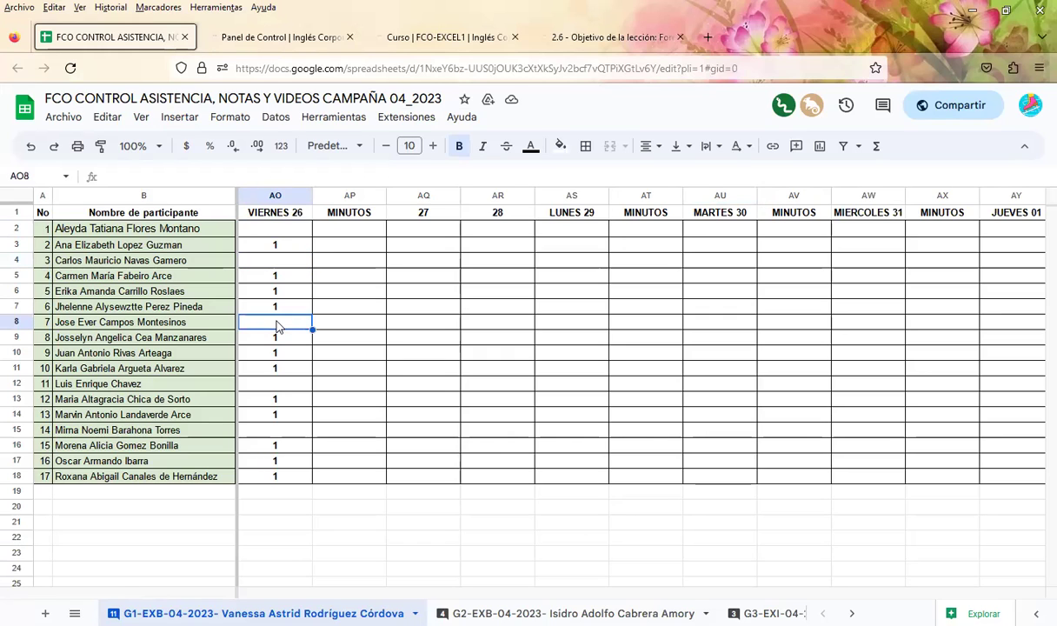
left_click(278, 230)
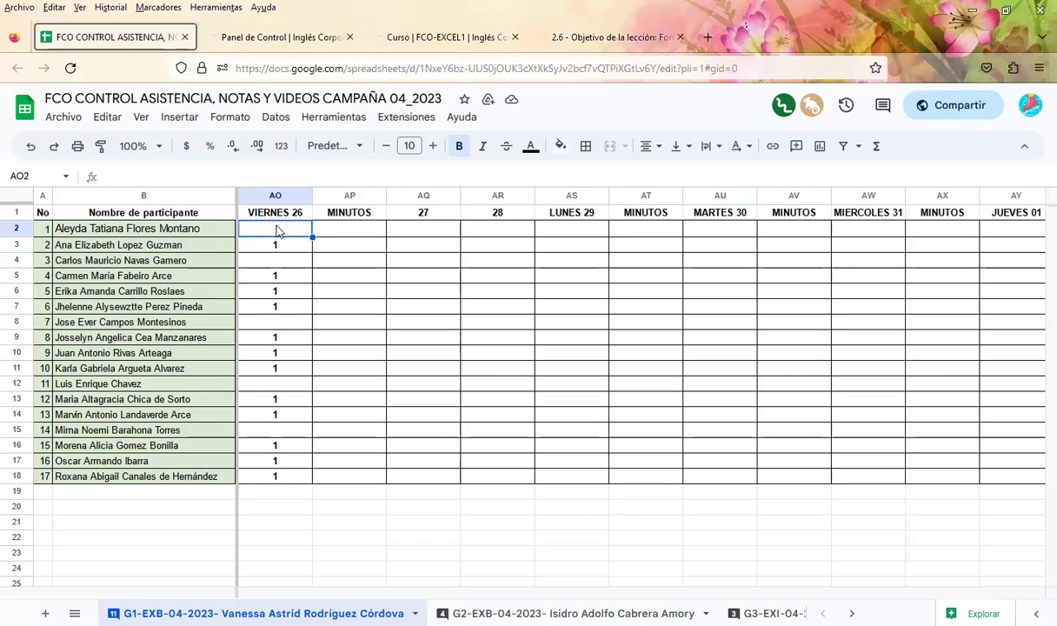
type("1")
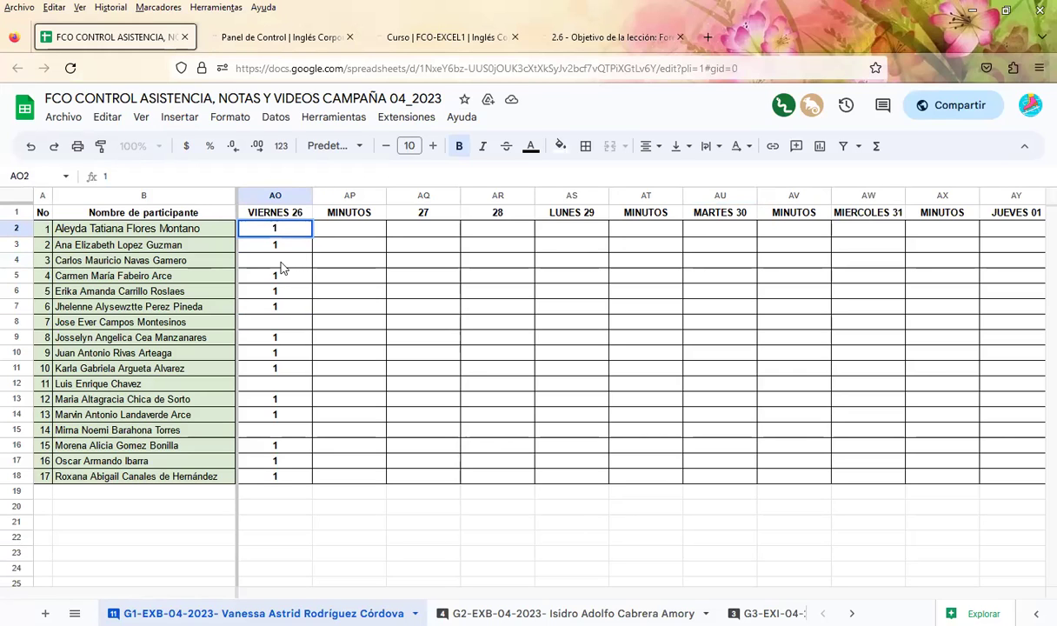
left_click(280, 263)
type("0")
left_click(287, 327)
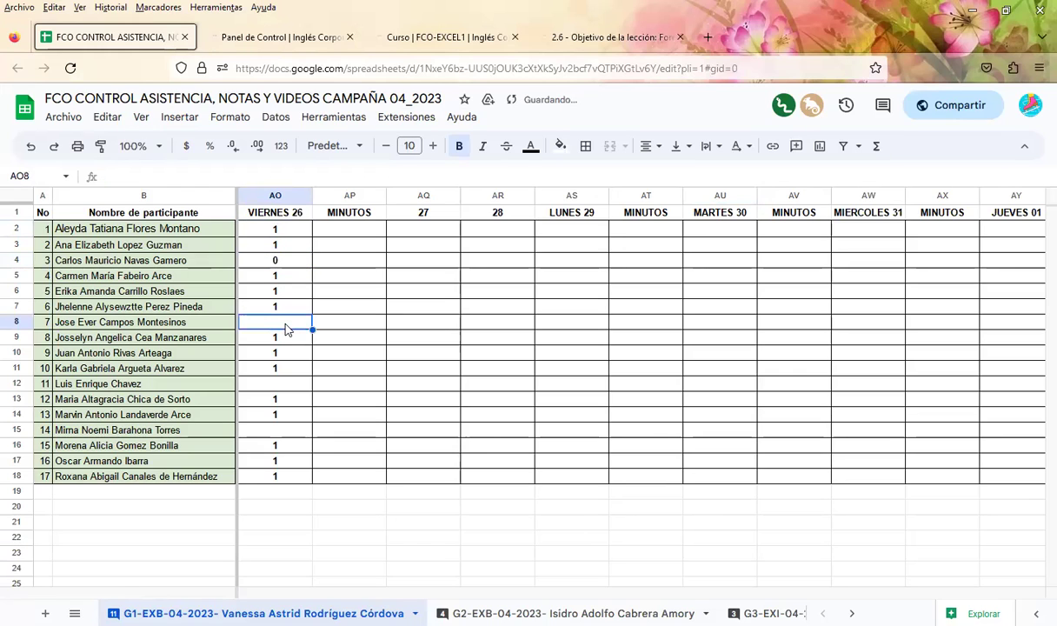
Mark AO8 and AO12 absent with 0 and AO15 present with 1
type("0")
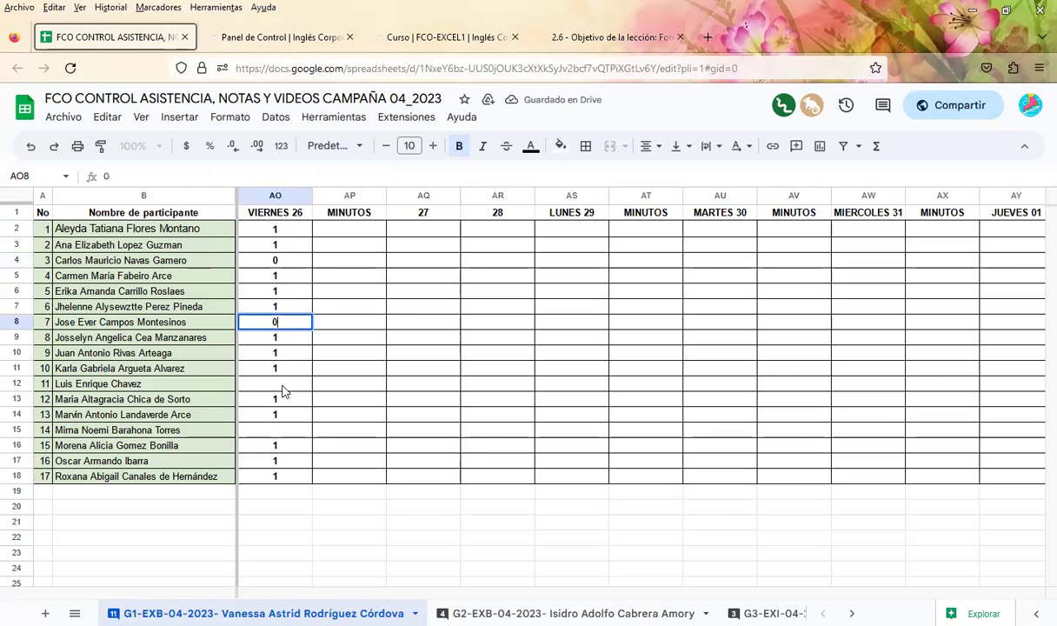
left_click(281, 391)
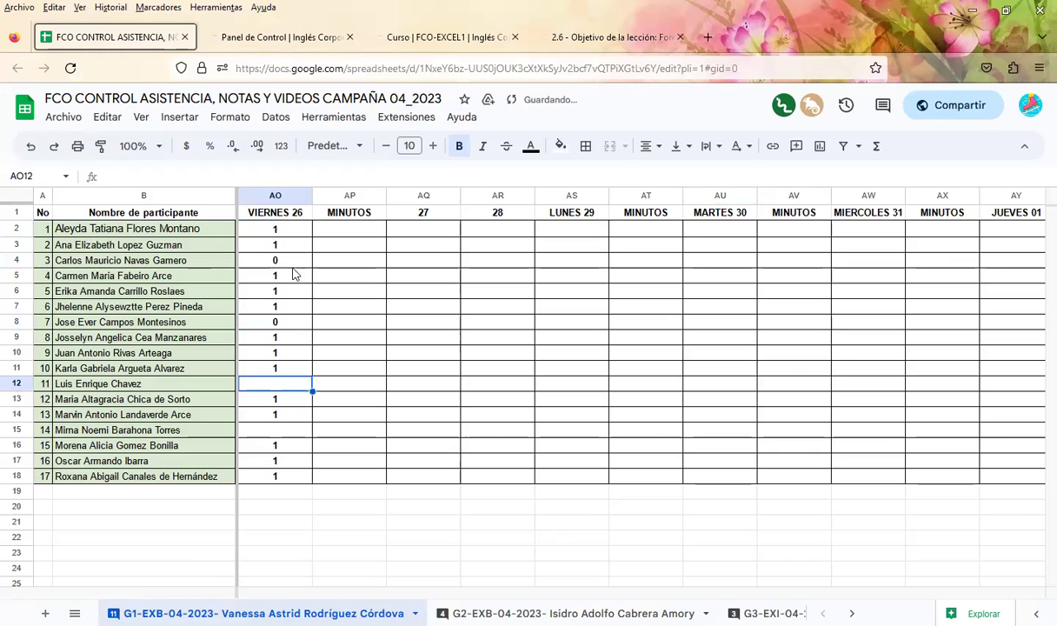
type("0")
left_click(274, 399)
type("1")
left_click(283, 431)
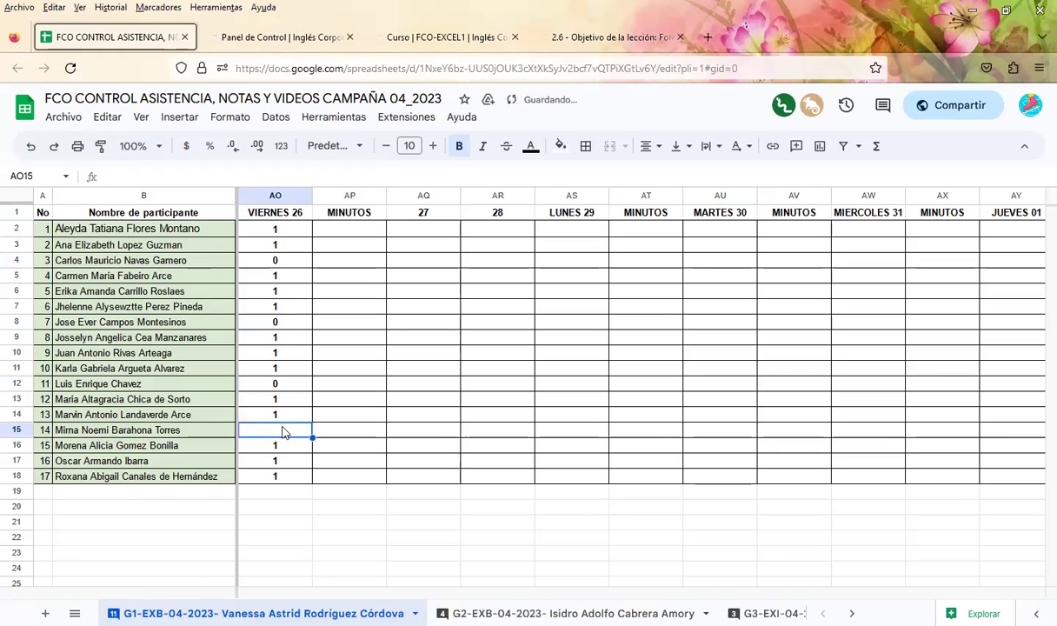
type("0")
key("BackSpace")
type("1")
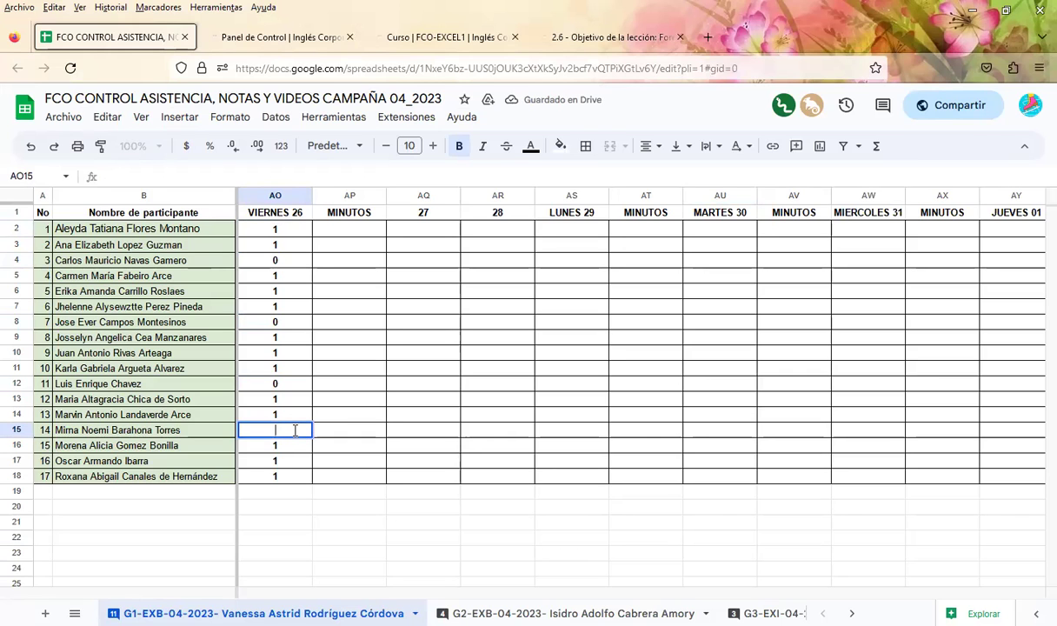
left_click(320, 368)
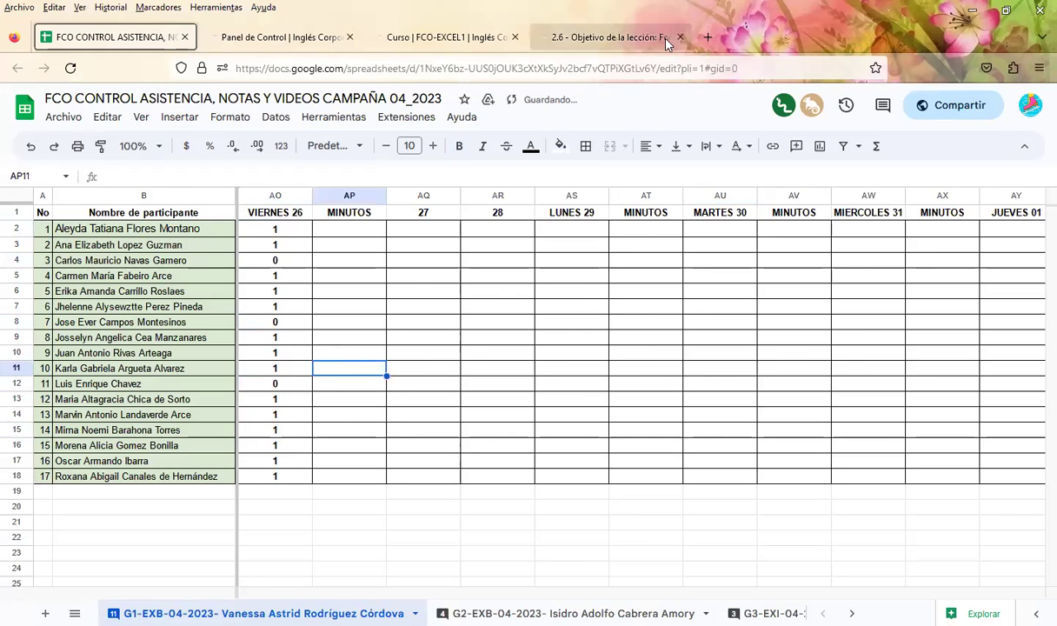
From the lesson 2.6 tab, open the class #10 forum's RESPONDER LA SIGUIENTE PREGUNTA thread
left_click(632, 35)
scroll(526, 395, "up", 5)
scroll(526, 395, "up", 5)
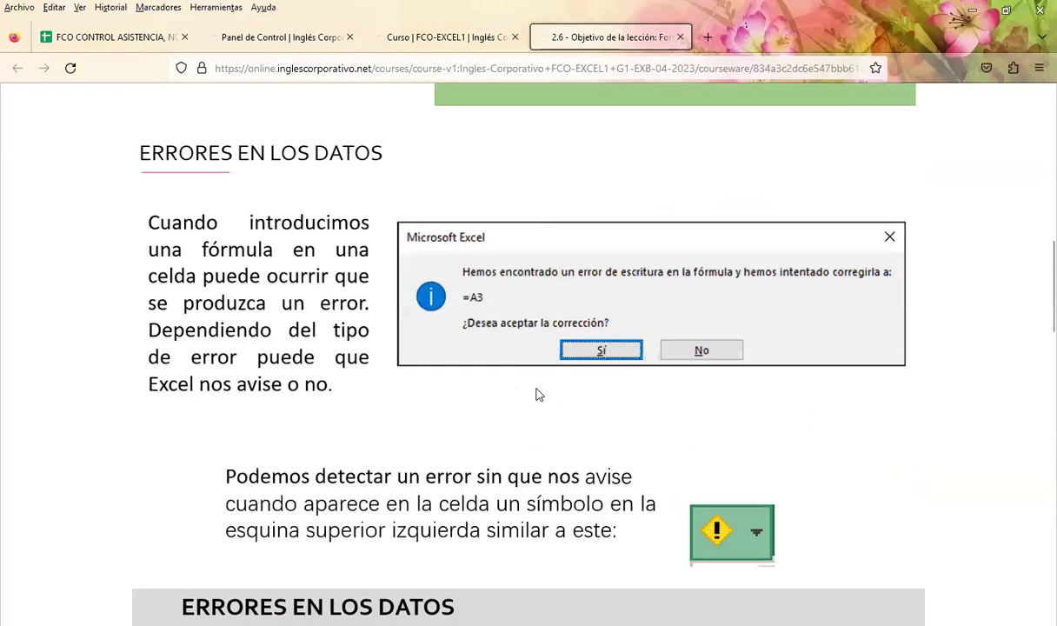
scroll(538, 392, "up", 5)
scroll(538, 392, "up", 5)
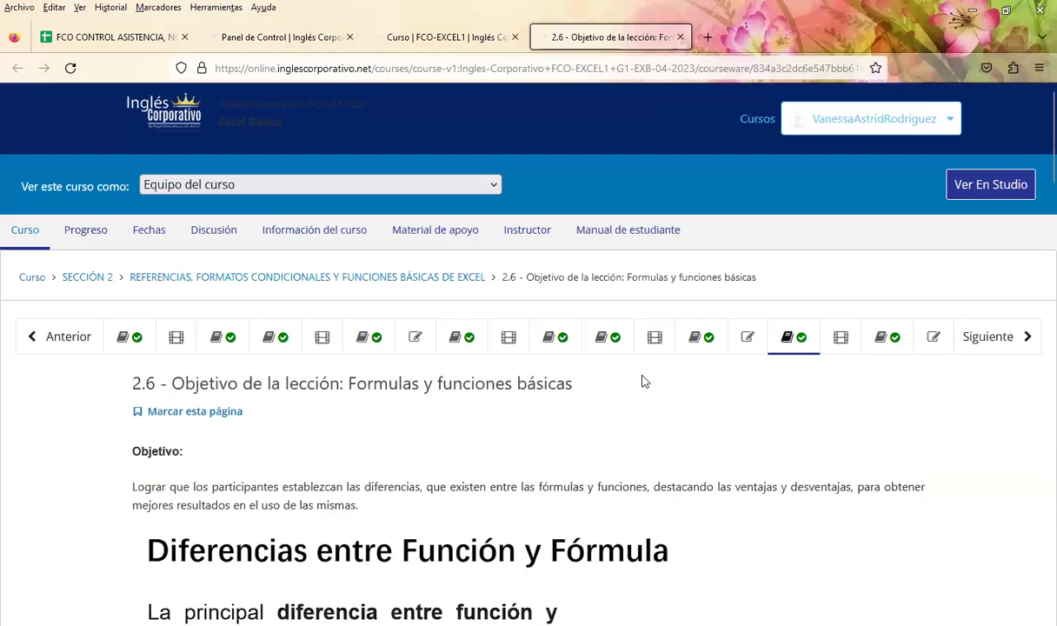
left_click(883, 337)
scroll(491, 442, "down", 2)
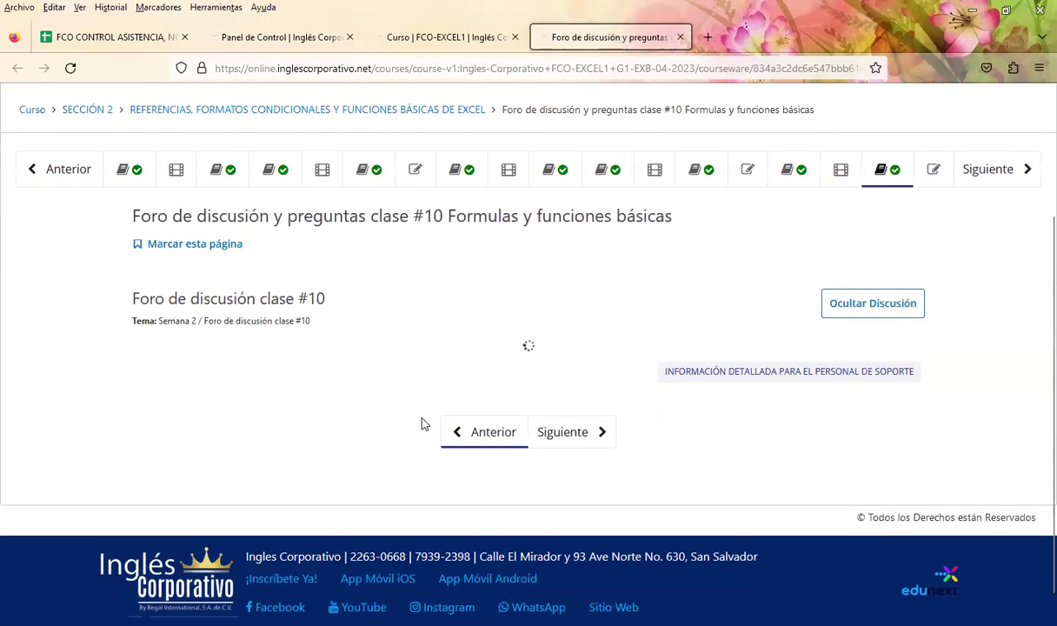
scroll(420, 379, "down", 1)
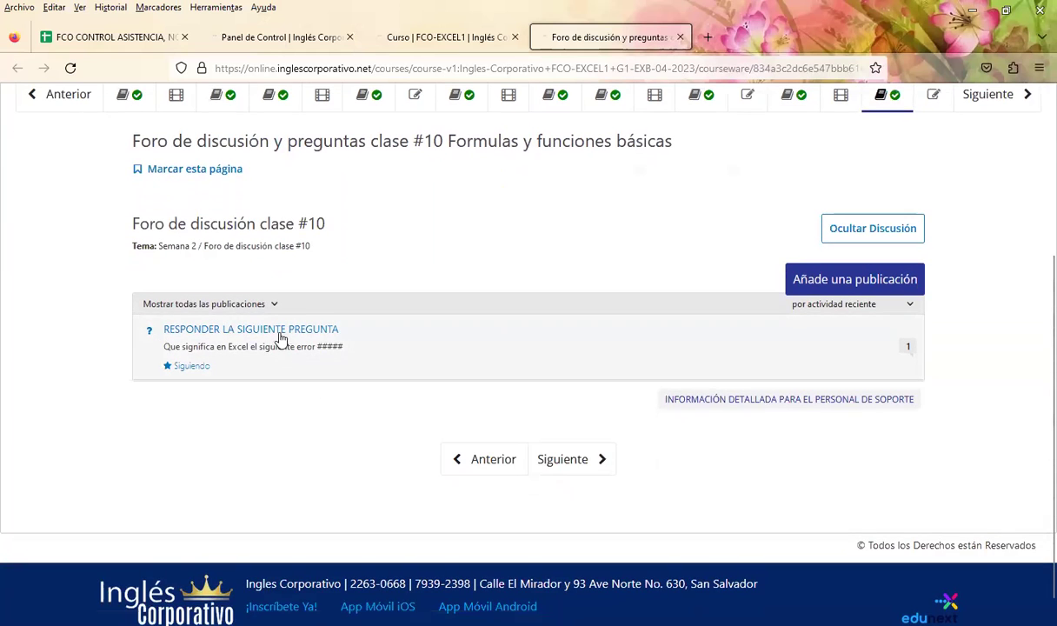
left_click(283, 332)
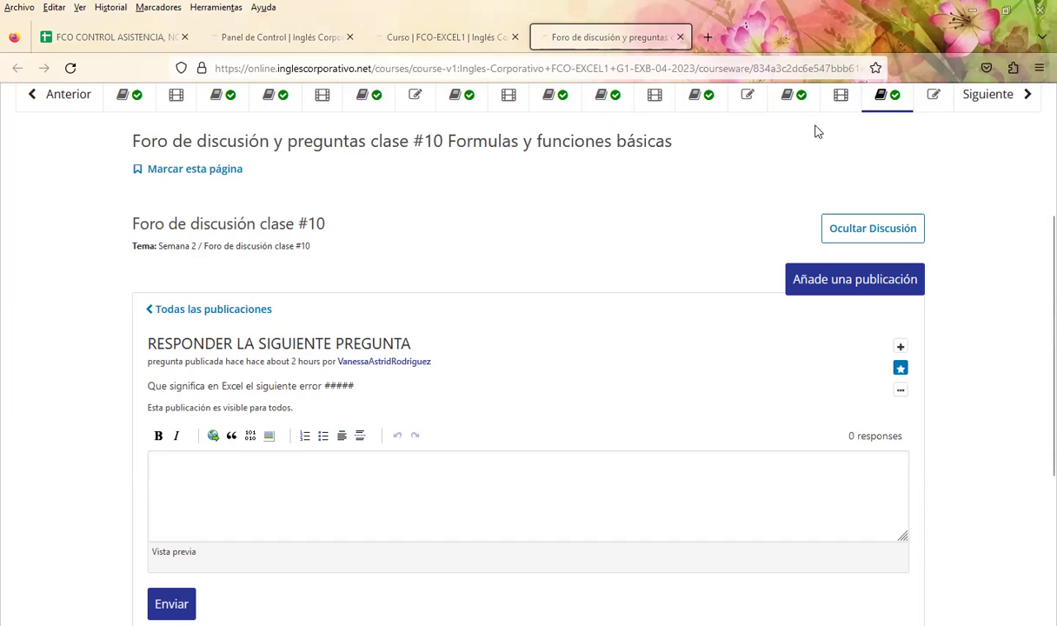
Return to the lesson 2.6 page and reopen the Foro de discusión clase #10 unit
left_click(796, 103)
scroll(547, 413, "down", 5)
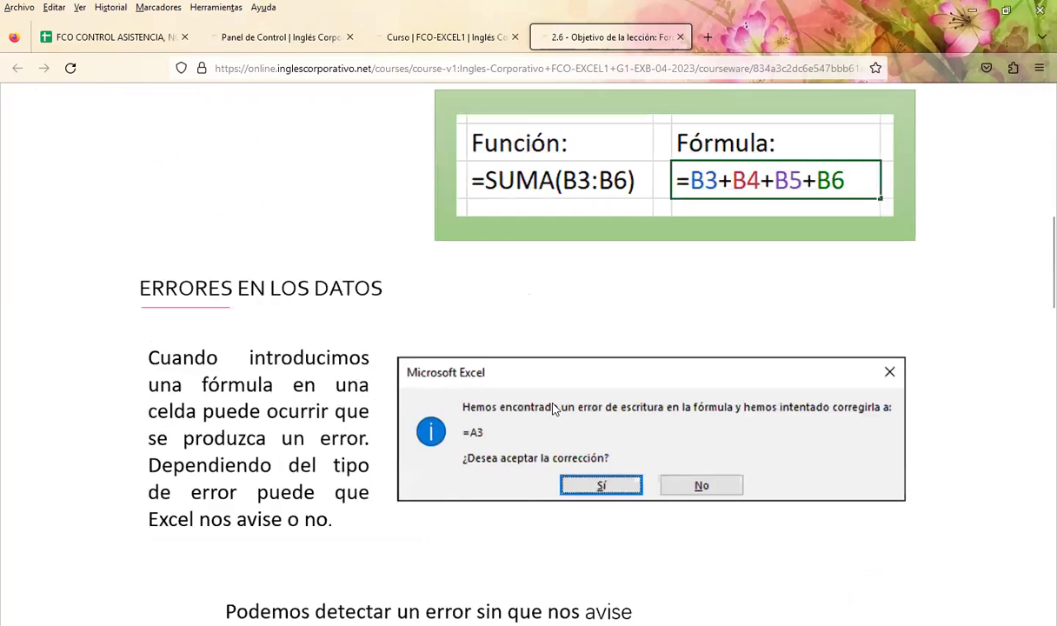
scroll(548, 413, "down", 5)
scroll(545, 416, "down", 5)
scroll(545, 416, "down", 8)
scroll(516, 422, "up", 1)
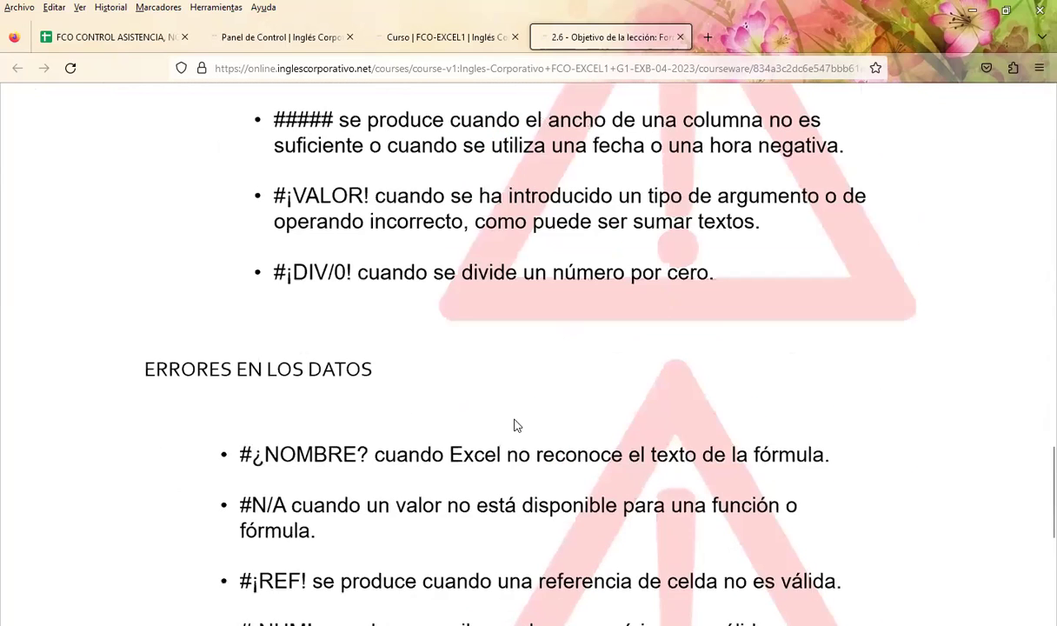
scroll(482, 418, "up", 1)
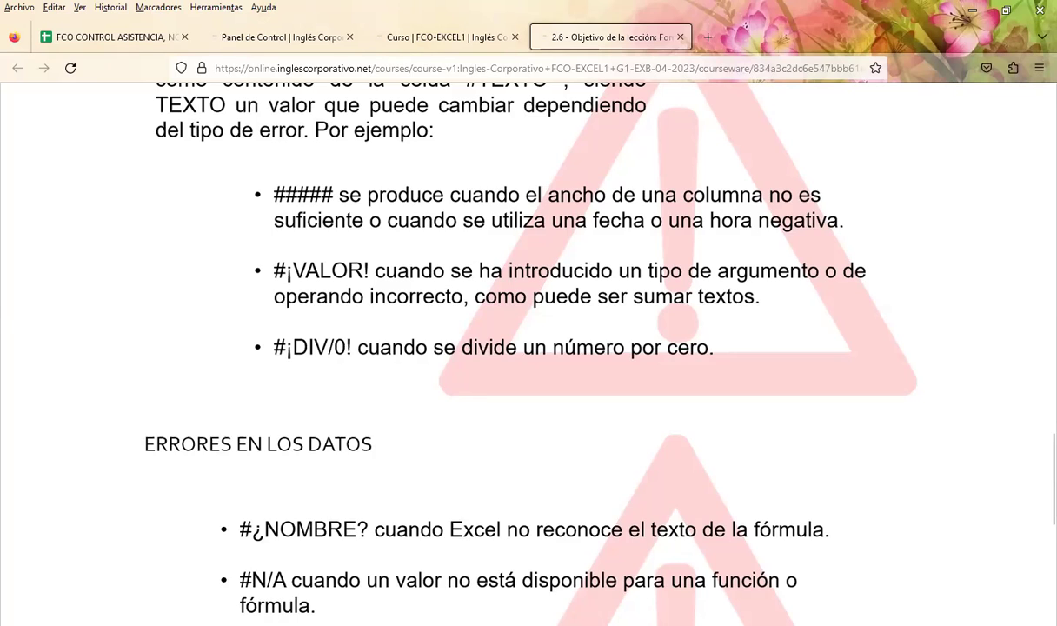
scroll(666, 311, "up", 4)
scroll(666, 311, "up", 5)
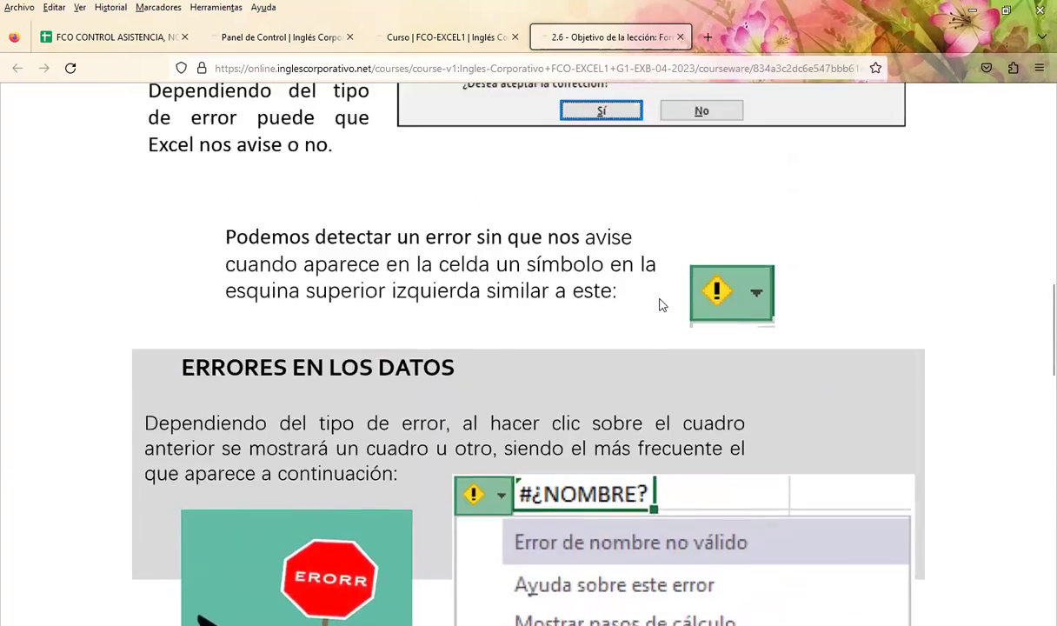
scroll(667, 312, "up", 5)
scroll(667, 311, "up", 5)
left_click(884, 337)
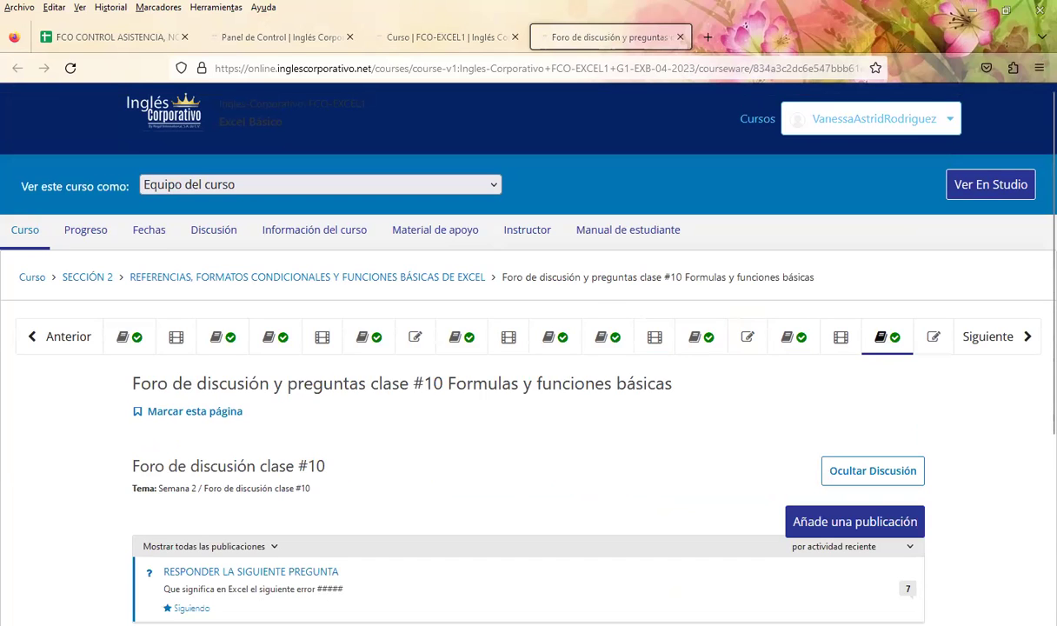
Reopen the ##### error thread and scroll through its 6 student responses
scroll(426, 424, "down", 3)
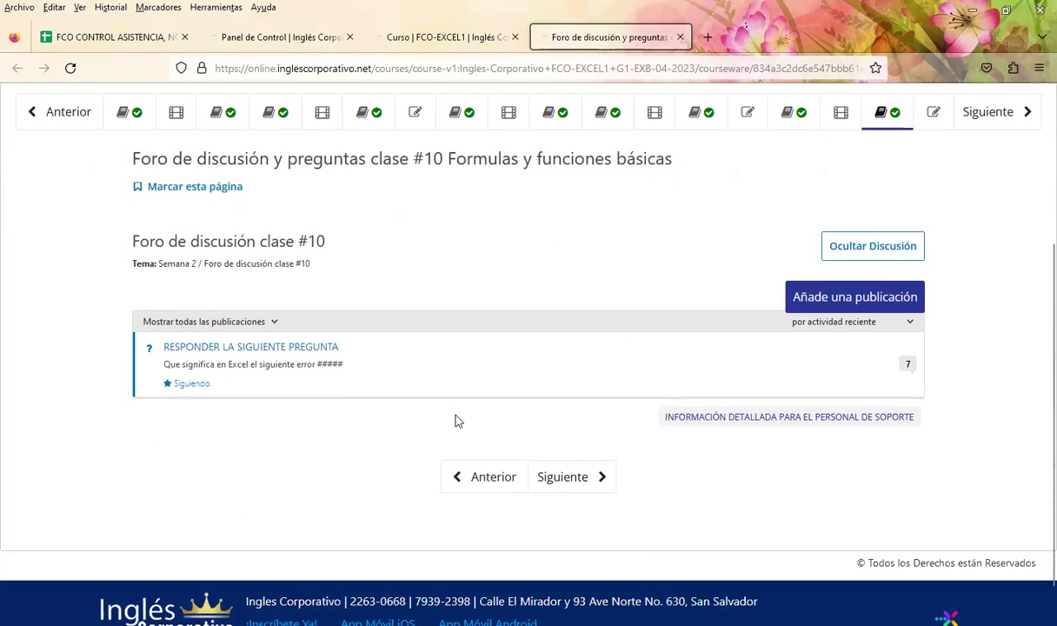
left_click(265, 349)
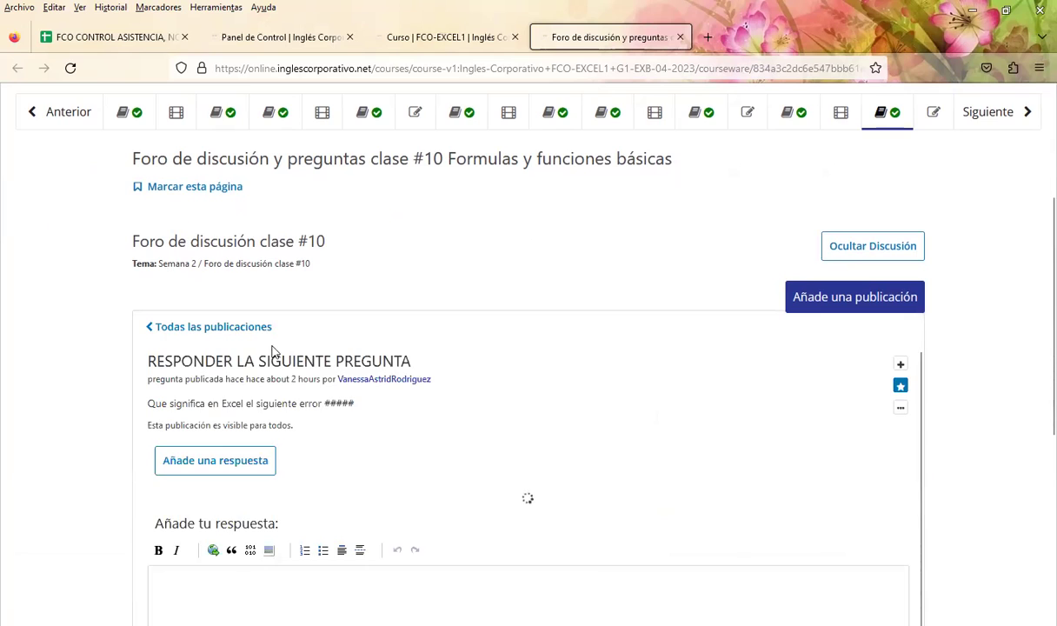
scroll(364, 570, "down", 4)
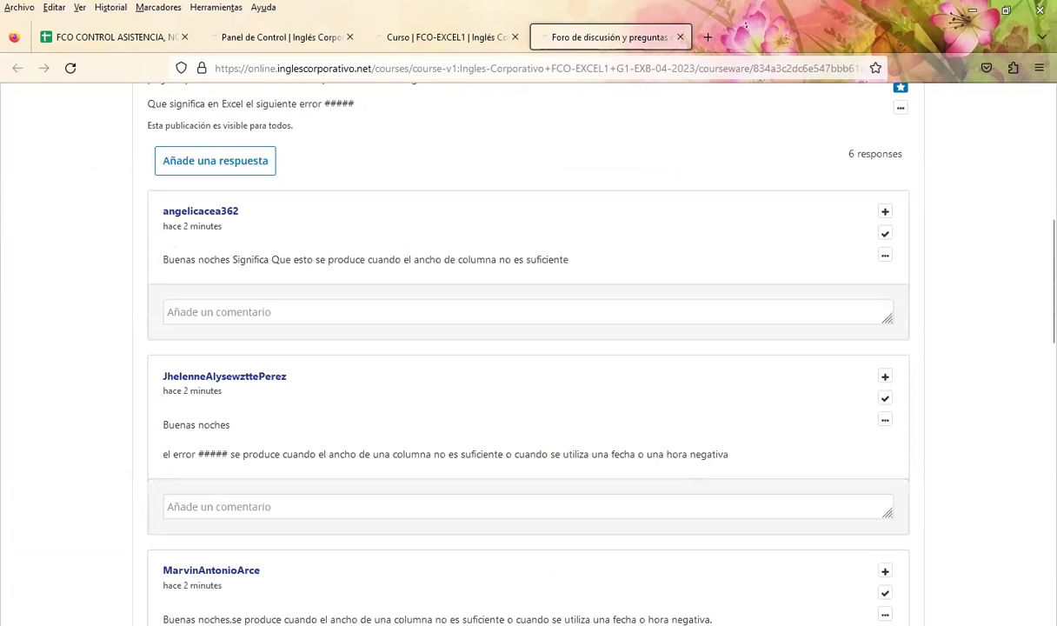
scroll(236, 391, "down", 2)
scroll(235, 400, "up", 2)
Post 'Saludos. Gracias por su respuesta. Atentamente.' plus the instructor's signature under the first response
left_click(195, 315)
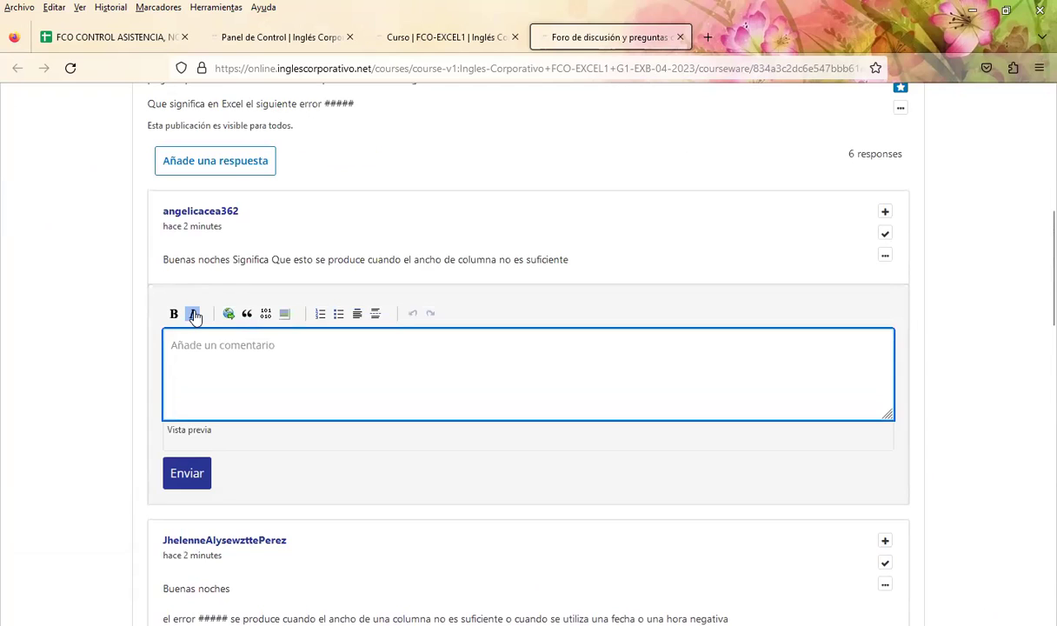
type("Saludos.")
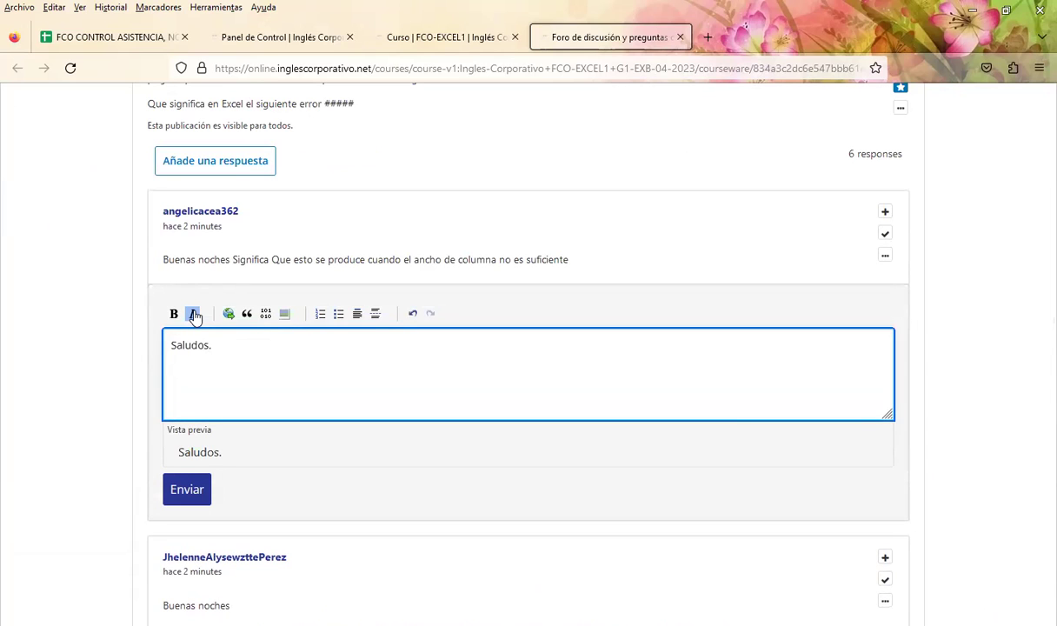
key("Return")
key("Return")
type("Gracias por su respuesta.")
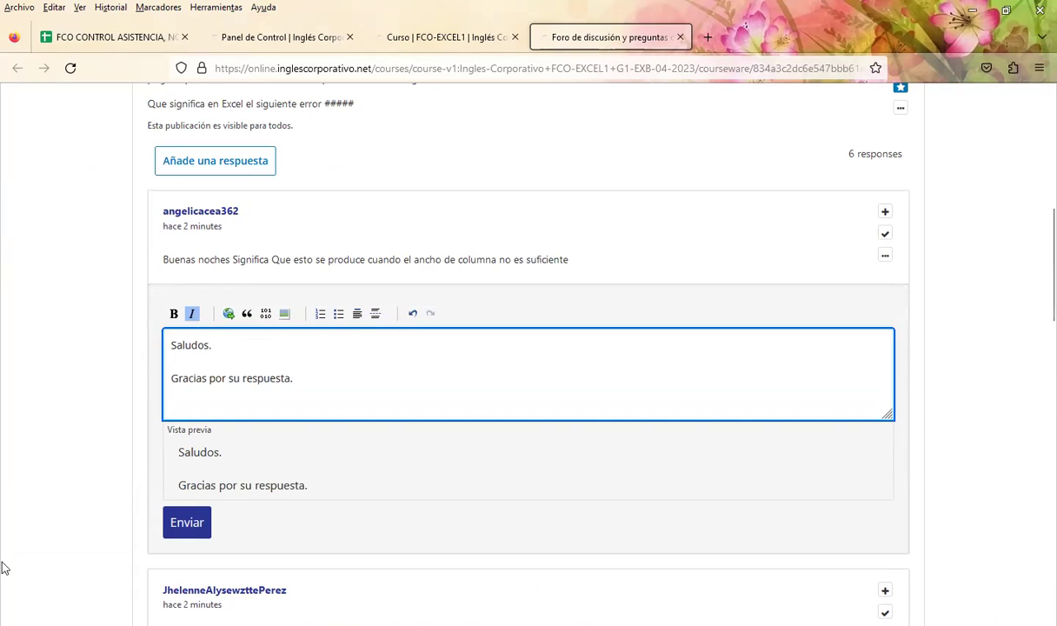
left_click(470, 575)
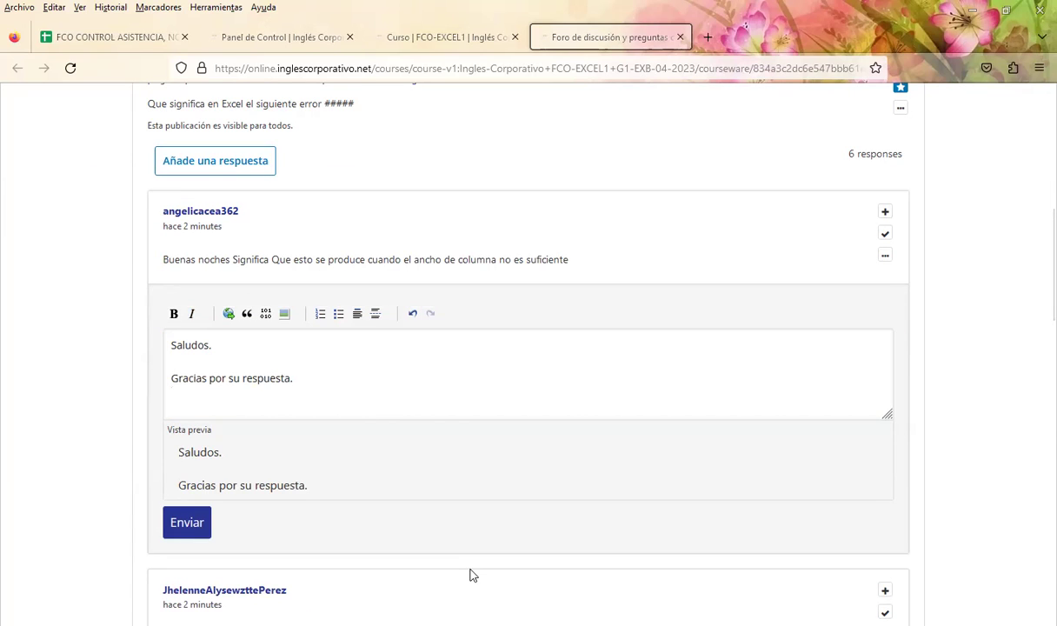
left_click(206, 407)
type("Atentamente.")
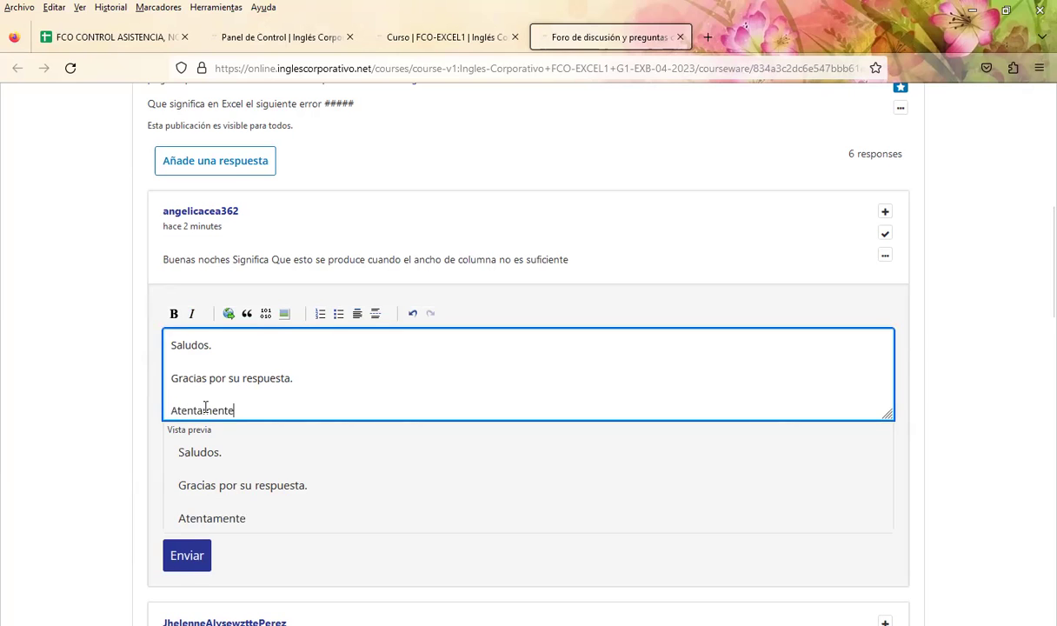
key("Return")
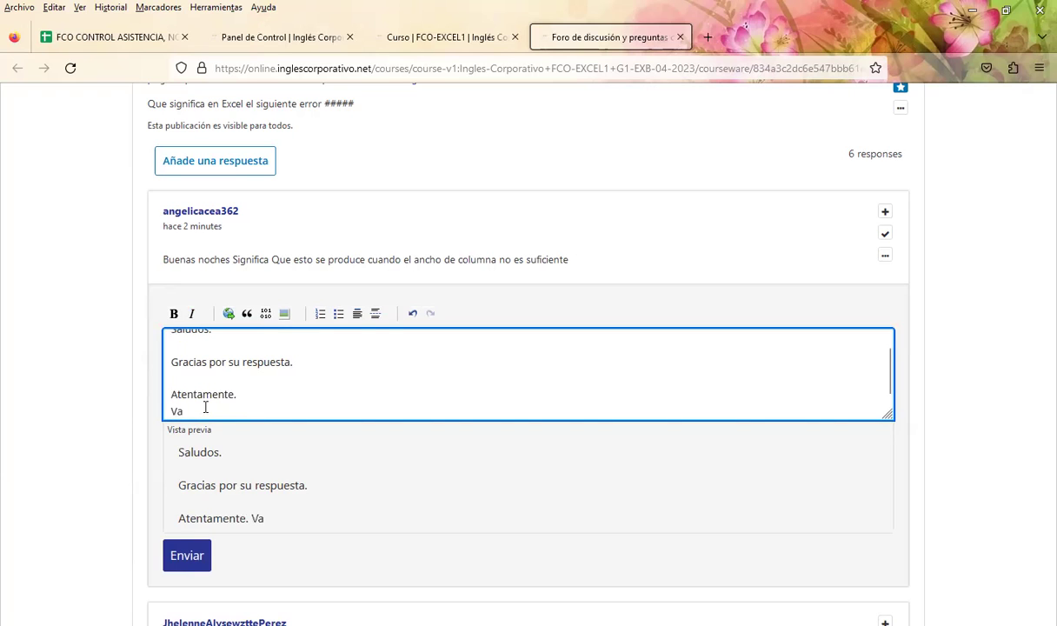
type("Inga. ")
type("Vanessa Rodrí")
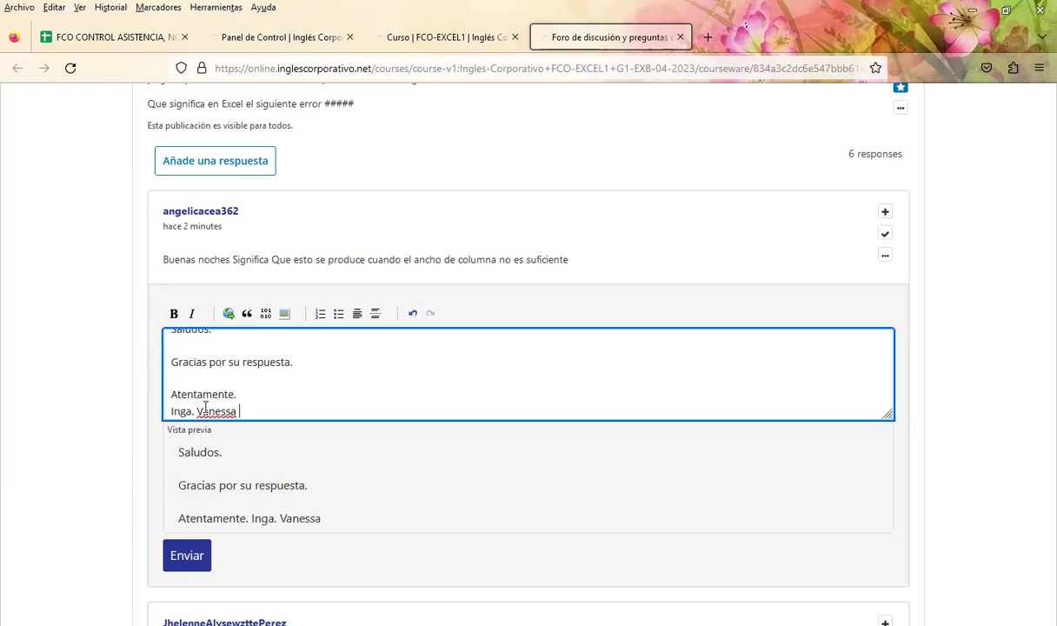
type("guez.")
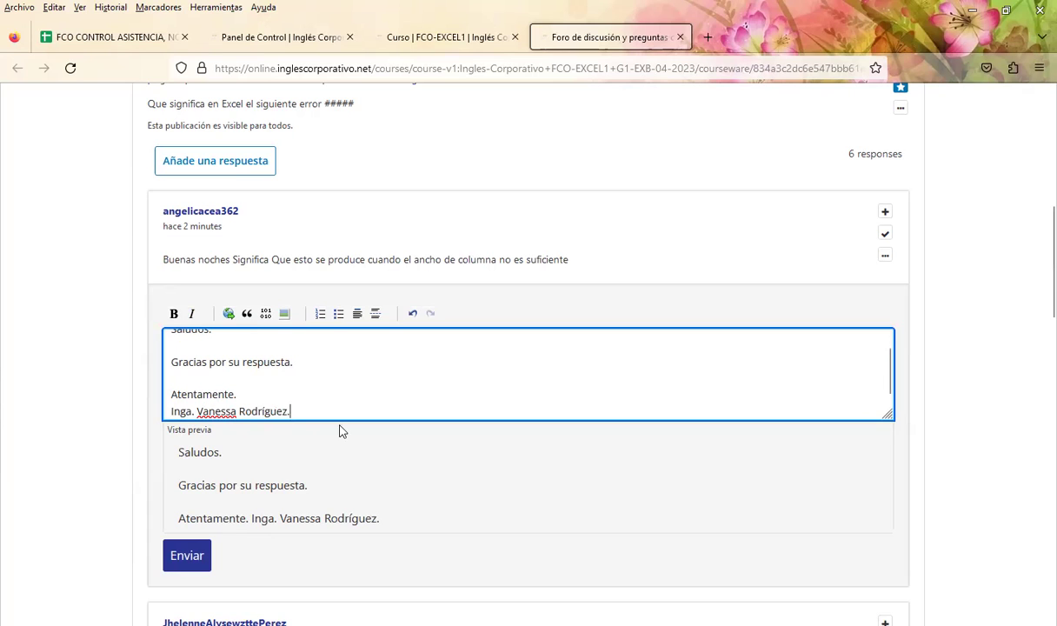
left_click(189, 555)
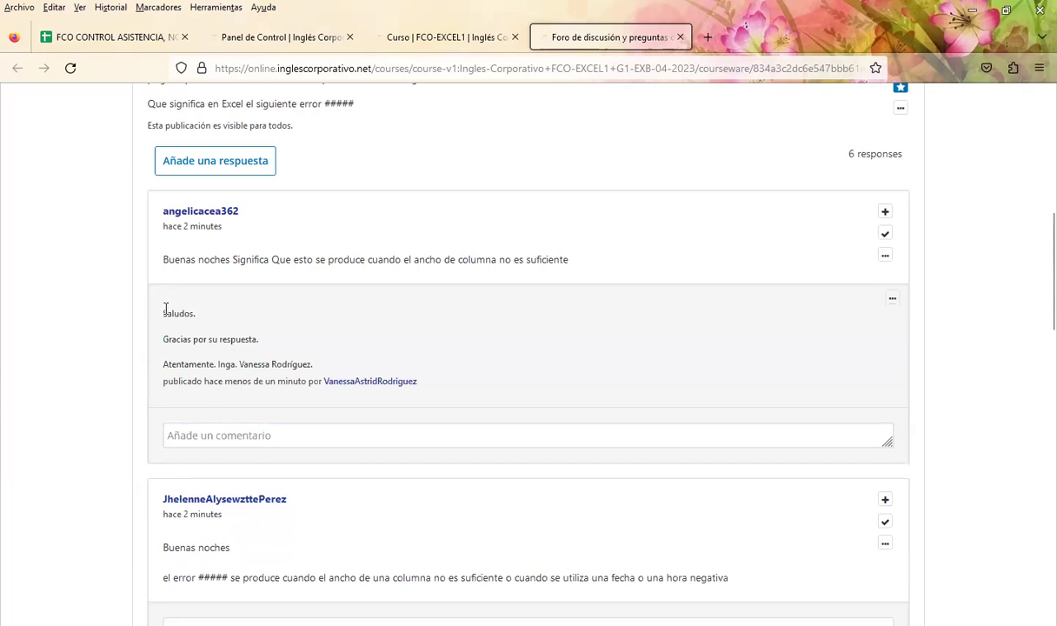
Copy the posted thank-you comment and post it under the second and third responses
left_click_drag(163, 311, 330, 366)
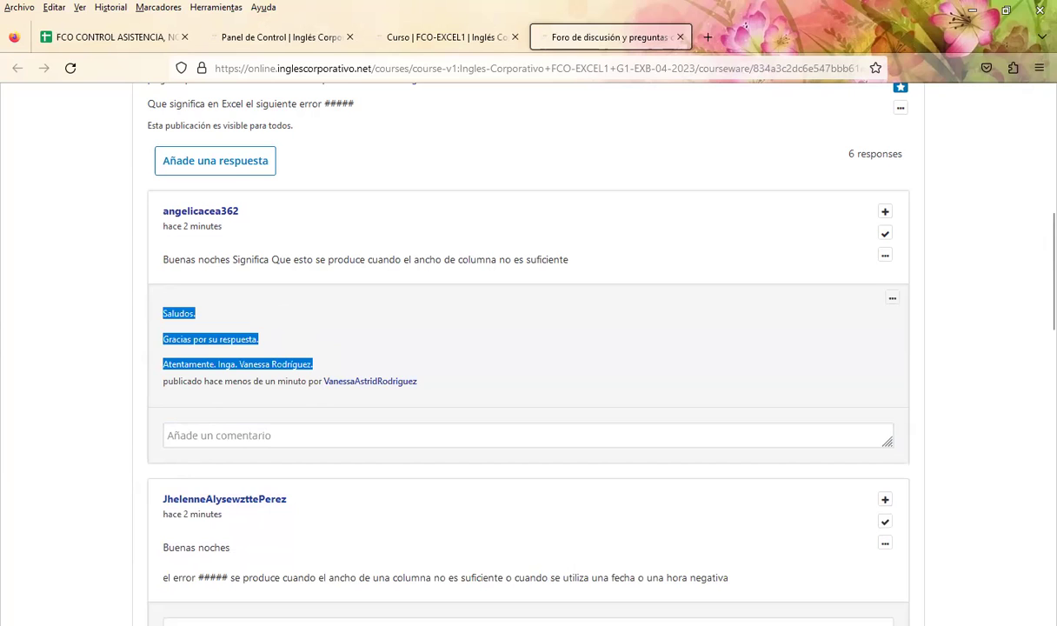
scroll(157, 444, "down", 3)
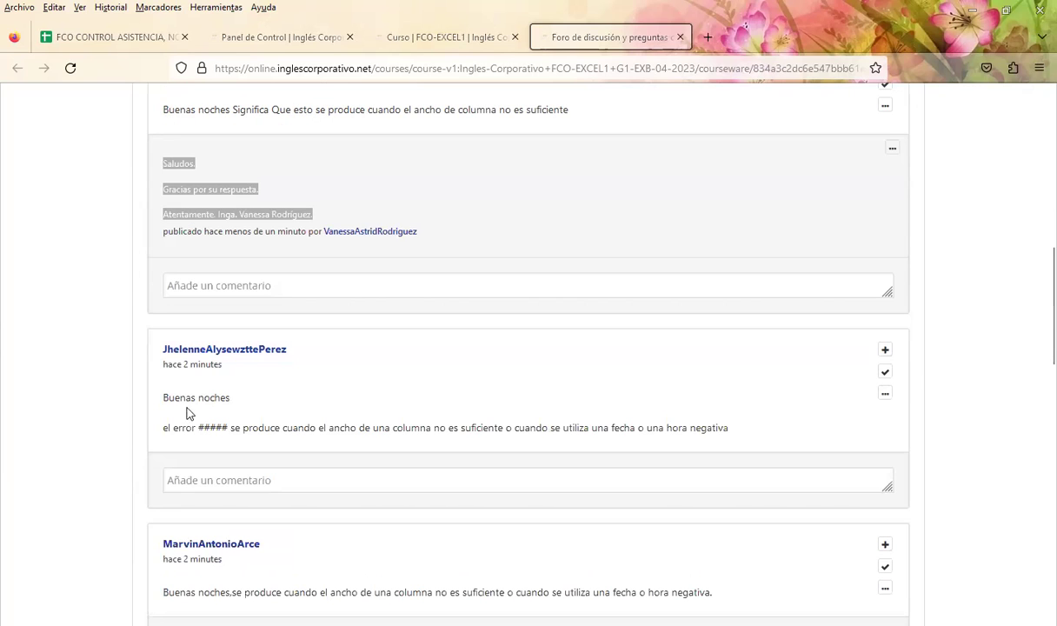
left_click(199, 480)
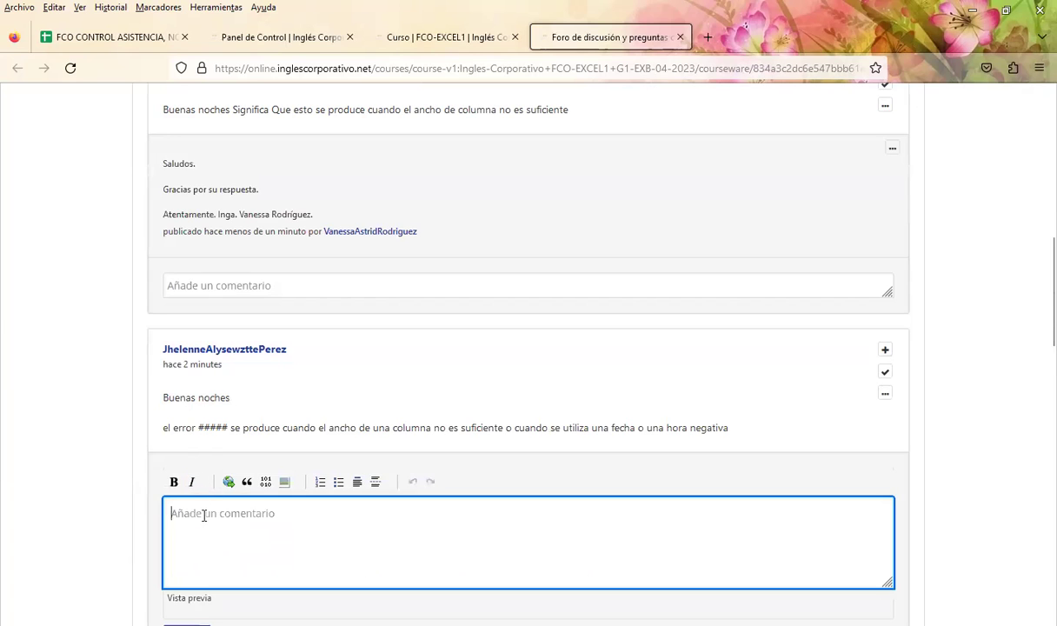
type("Saludos.  Gracias por su respuesta.  Atentamente. Inga. Vanessa Rodríguez.")
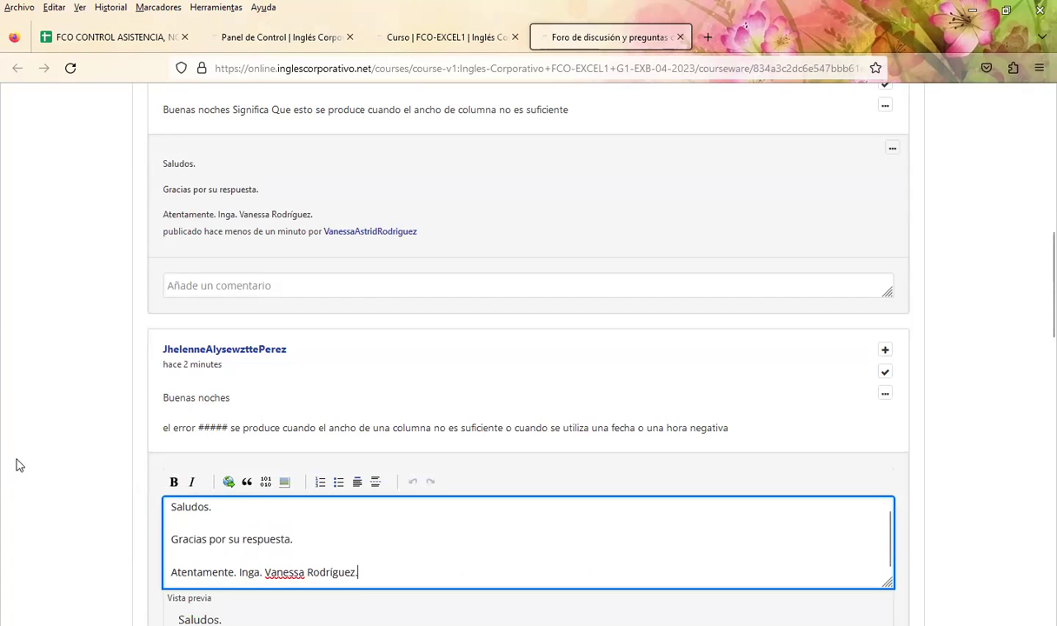
scroll(218, 470, "down", 3)
scroll(208, 535, "down", 3)
left_click(186, 422)
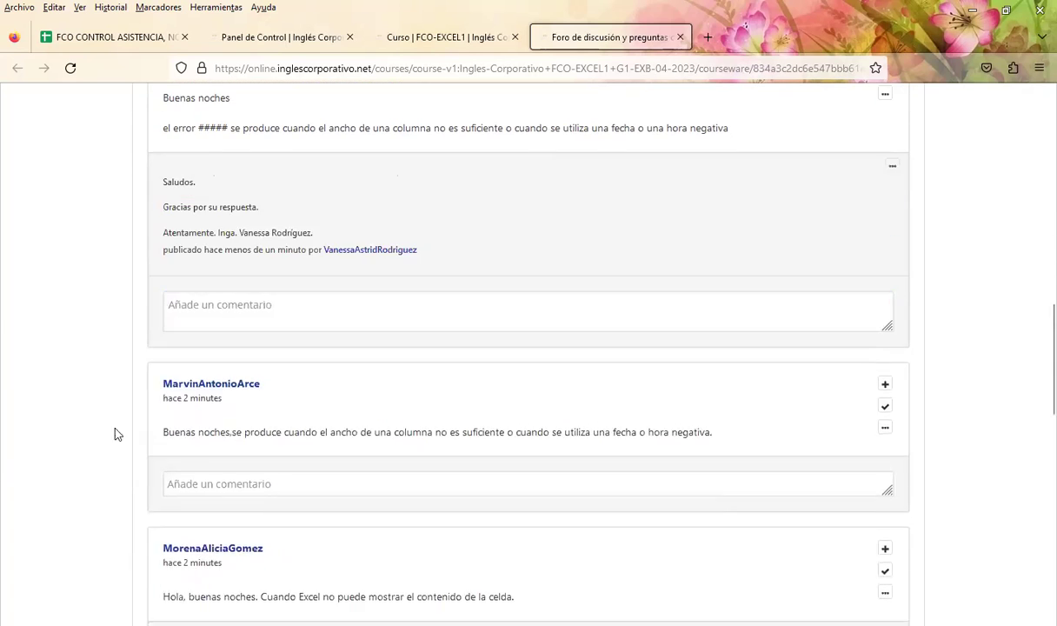
scroll(105, 408, "down", 3)
left_click(195, 395)
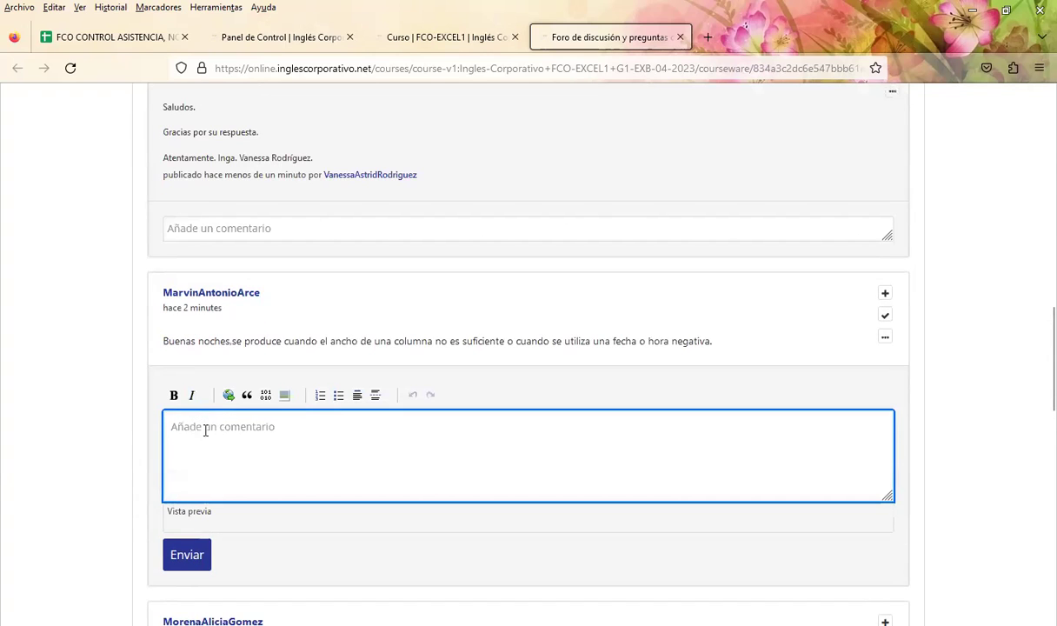
type("Saludos.  Gracias por su respuesta.  Atentamente. Inga. Vanessa Rodríguez.")
scroll(141, 443, "down", 1)
left_click(186, 488)
Post the same signed thank-you comment under the fourth, fifth and last responses
scroll(146, 485, "down", 3)
left_click(176, 381)
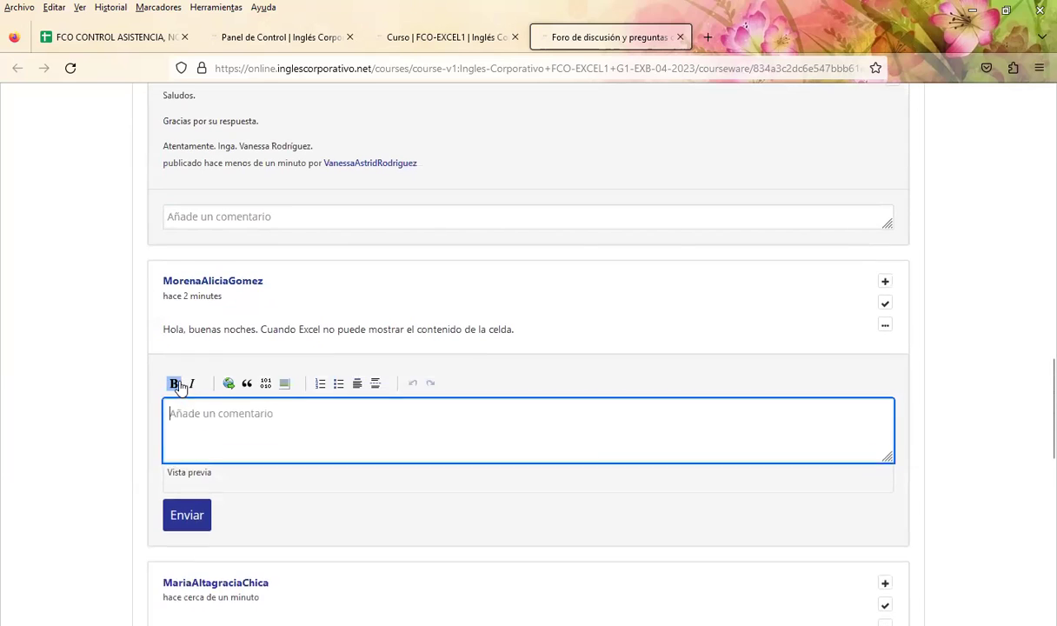
type("Saludos.  Gracias por su respuesta.  Atentamente. Inga. Vanessa Rodríguez.")
scroll(139, 431, "down", 1)
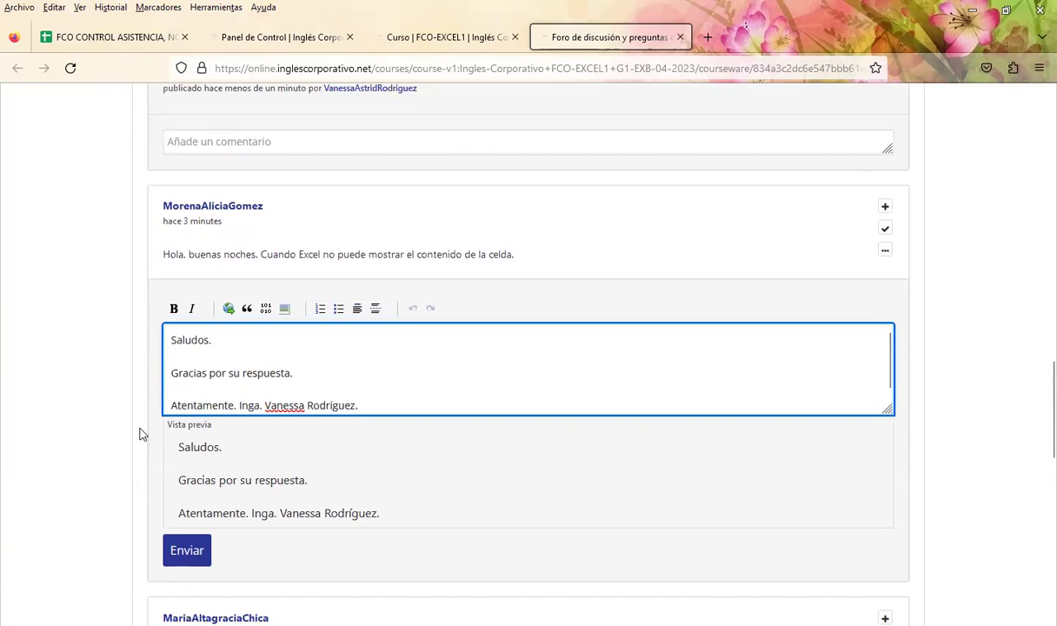
scroll(152, 437, "down", 1)
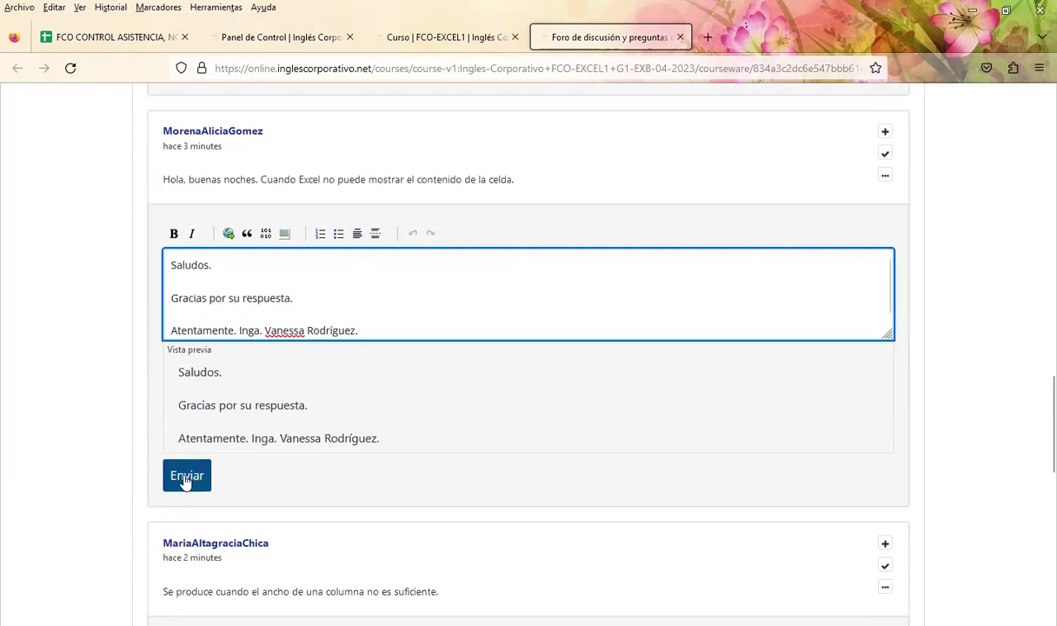
left_click(184, 477)
scroll(183, 394, "down", 1)
left_click(195, 371)
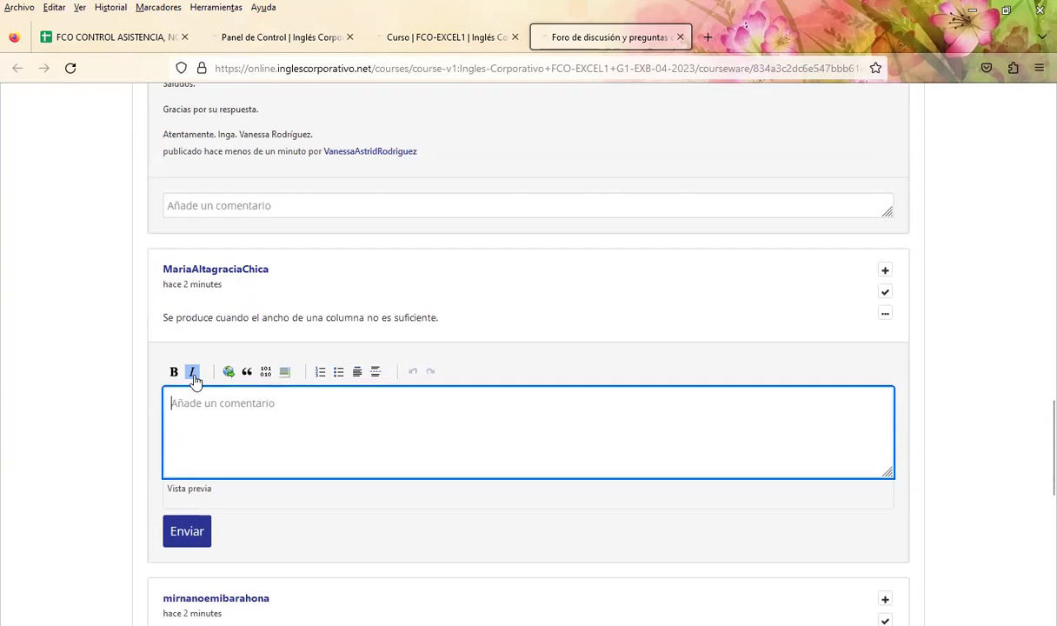
type("Saludos.  Gracias por su respuesta.  Atentamente. Inga. Vanessa Rodríguez.")
scroll(196, 425, "down", 2)
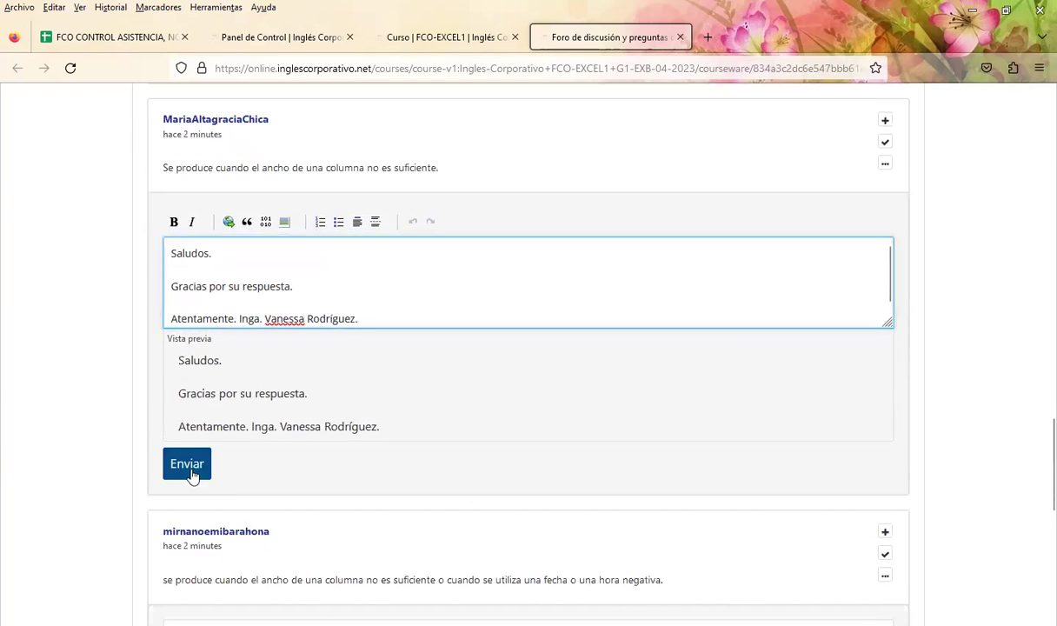
left_click(190, 463)
left_click(178, 438)
type("Saludos.  Gracias por su respuesta.  Atentamente. Inga. Vanessa Rodríguez.")
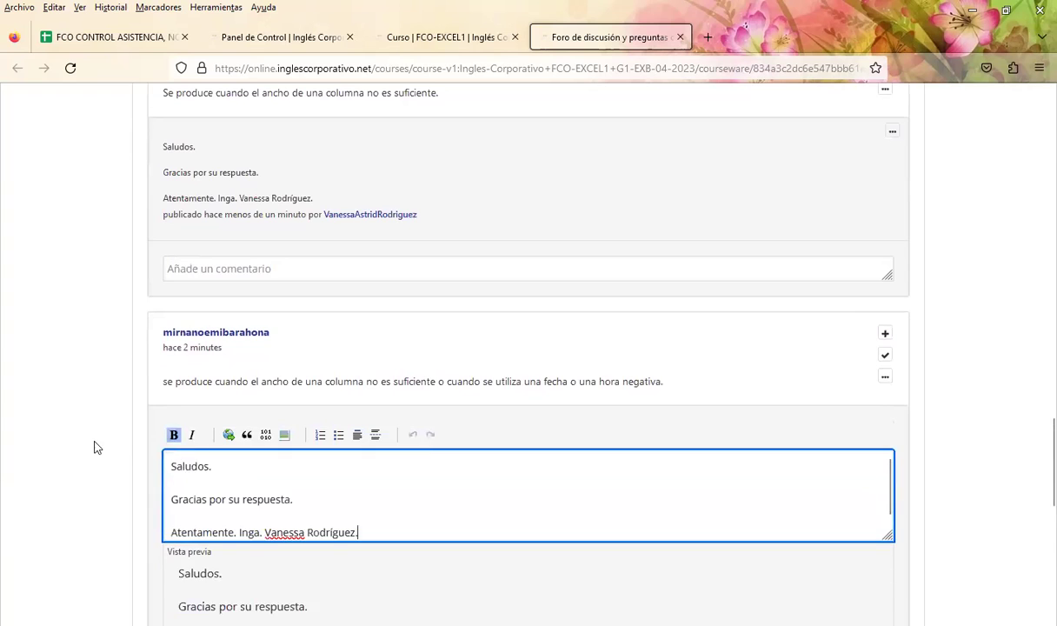
scroll(144, 455, "down", 2)
left_click(167, 448)
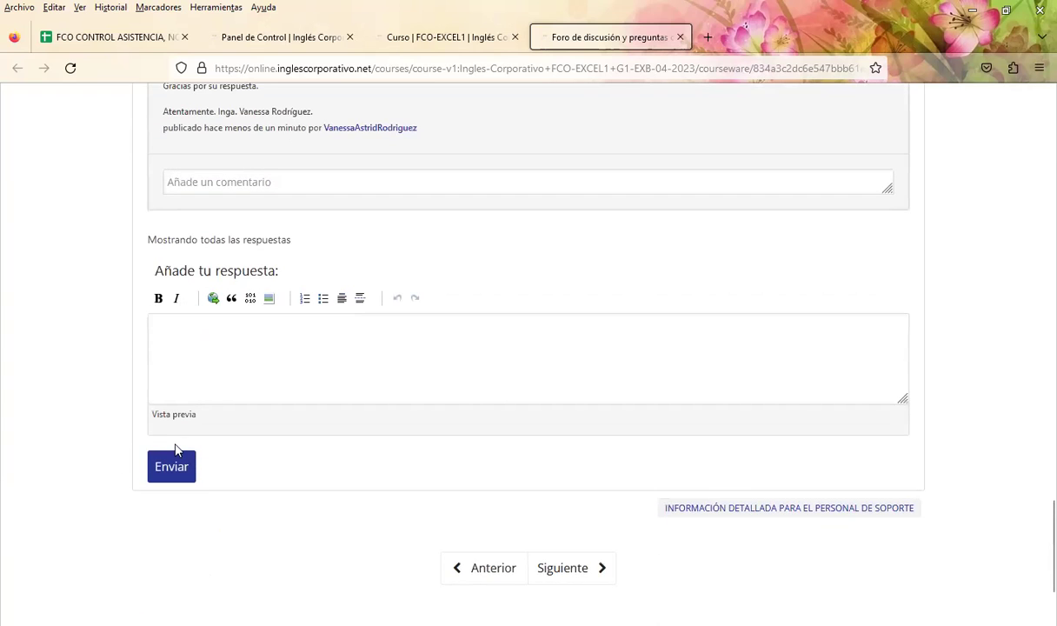
Scroll back through the thread to review the comments, then reload the forum page with F5
scroll(135, 451, "up", 2)
scroll(126, 454, "up", 3)
scroll(123, 455, "up", 3)
scroll(122, 450, "up", 3)
scroll(122, 450, "up", 5)
scroll(189, 448, "up", 5)
scroll(188, 449, "up", 5)
scroll(678, 321, "down", 1)
scroll(647, 335, "down", 2)
scroll(641, 354, "down", 1)
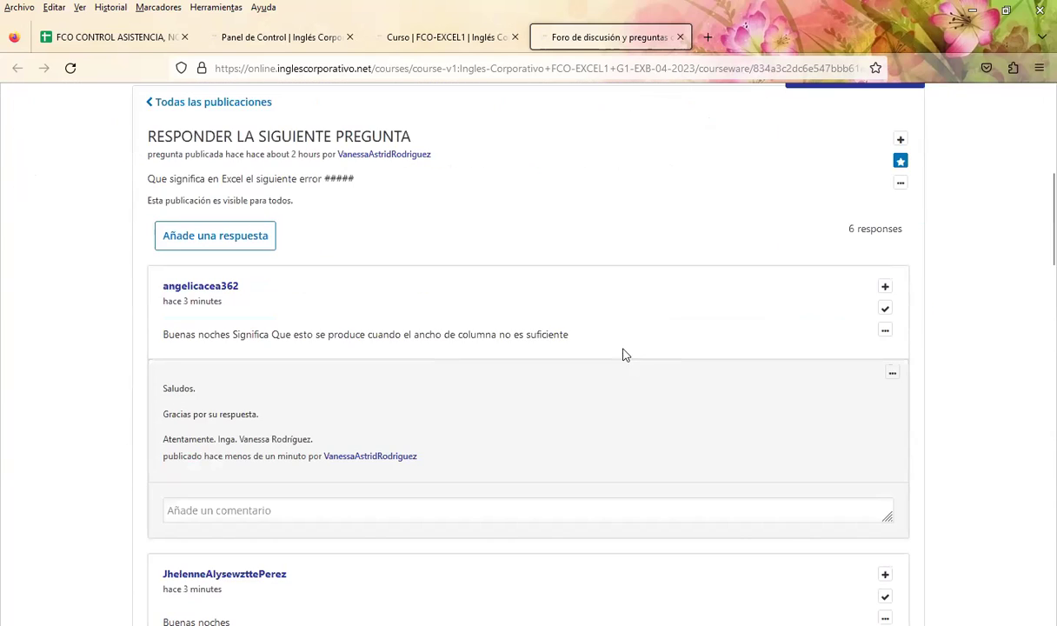
key("F5")
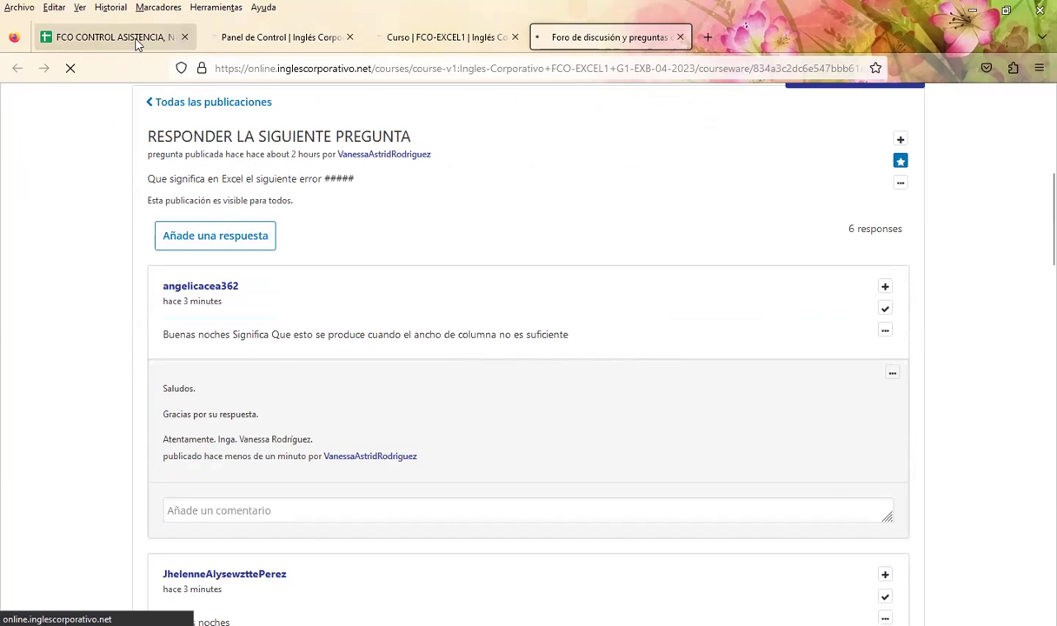
Check the attendance sheet, return to the forum, dismiss the loading error and reload the discussion
left_click(174, 41)
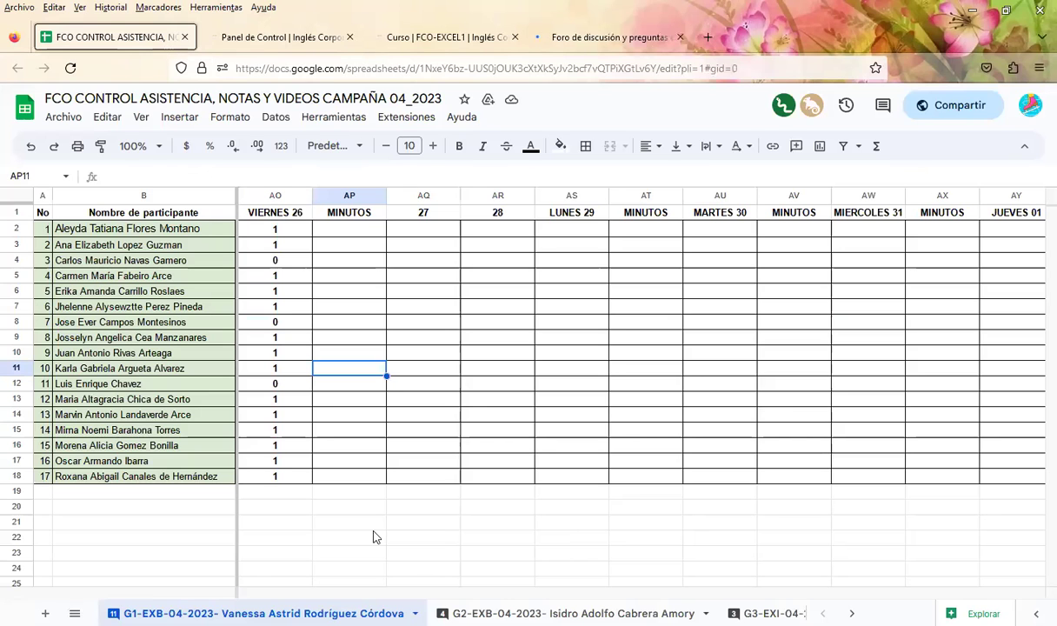
key("ctrl+shift+Tab")
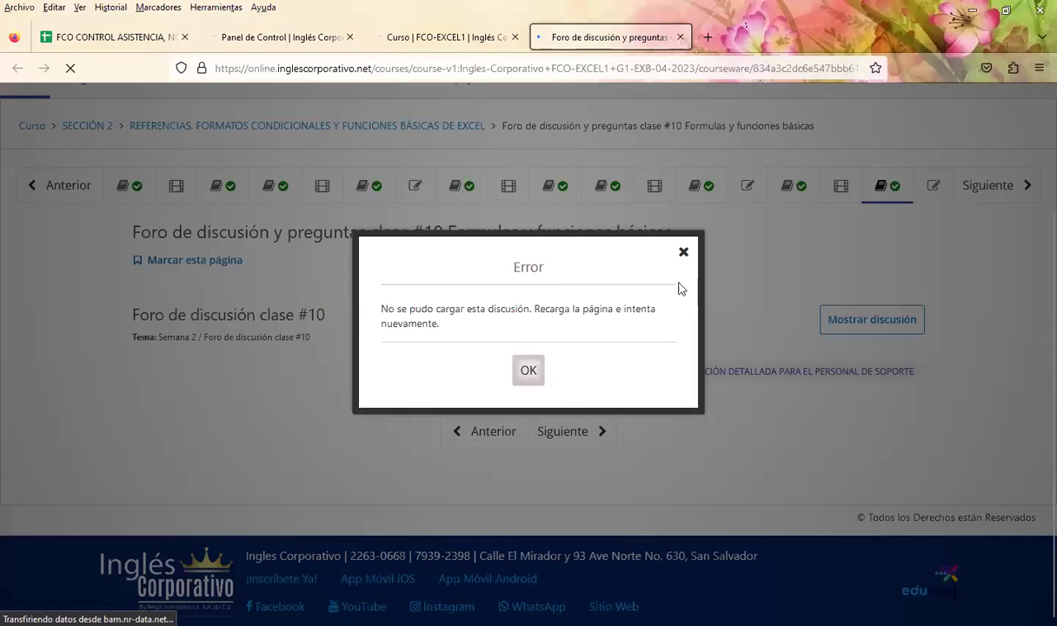
left_click(683, 252)
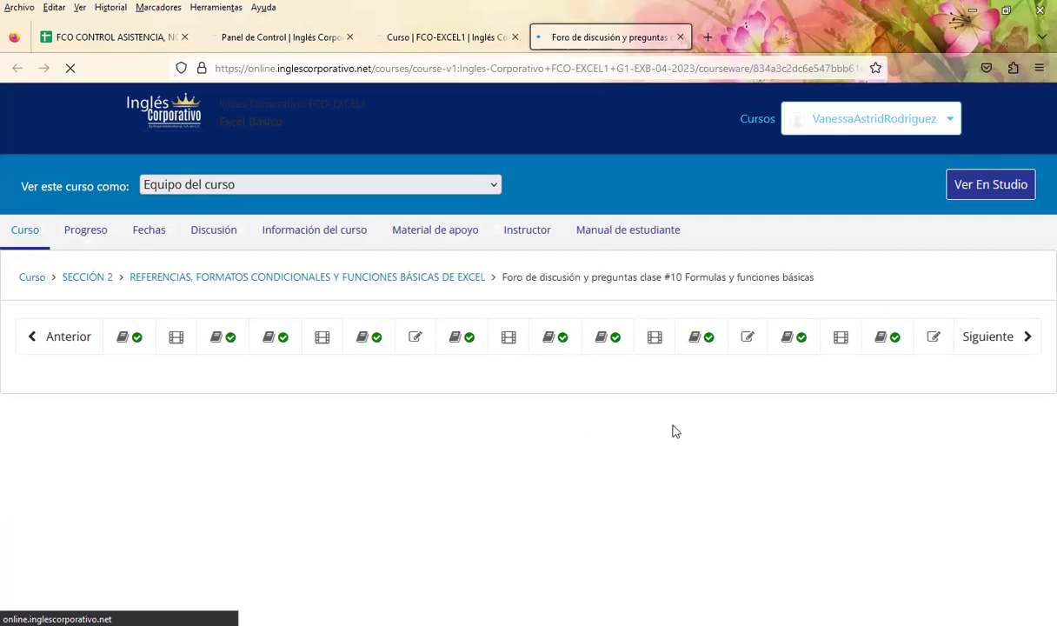
left_click(442, 38)
left_click(609, 37)
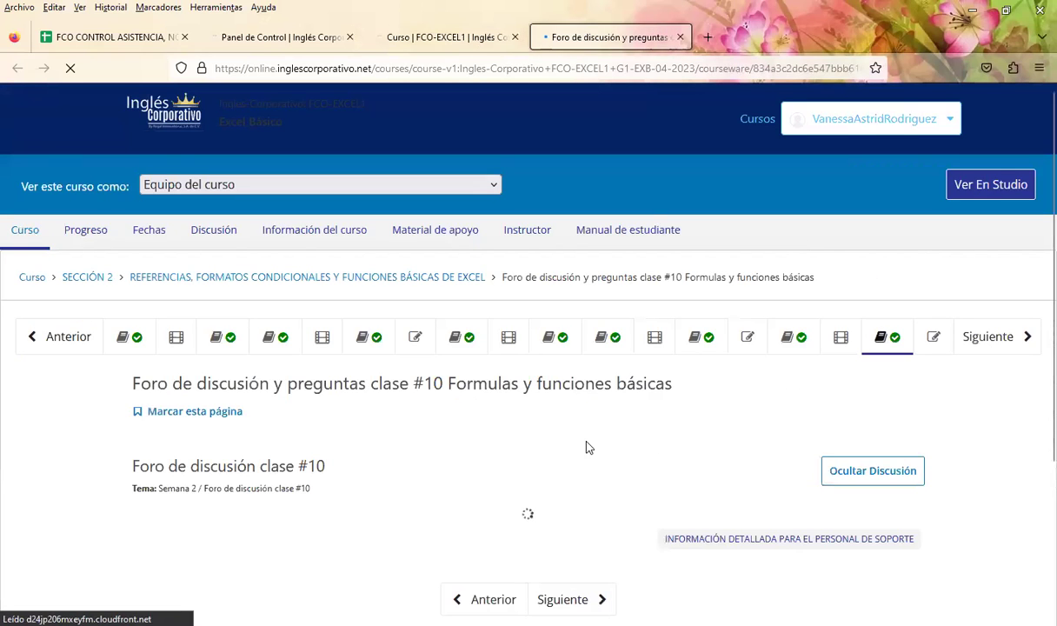
Open the 'RESPONDER LA SIGUIENTE PREGUNTA' post and scroll down to the unanswered replies
scroll(534, 478, "down", 1)
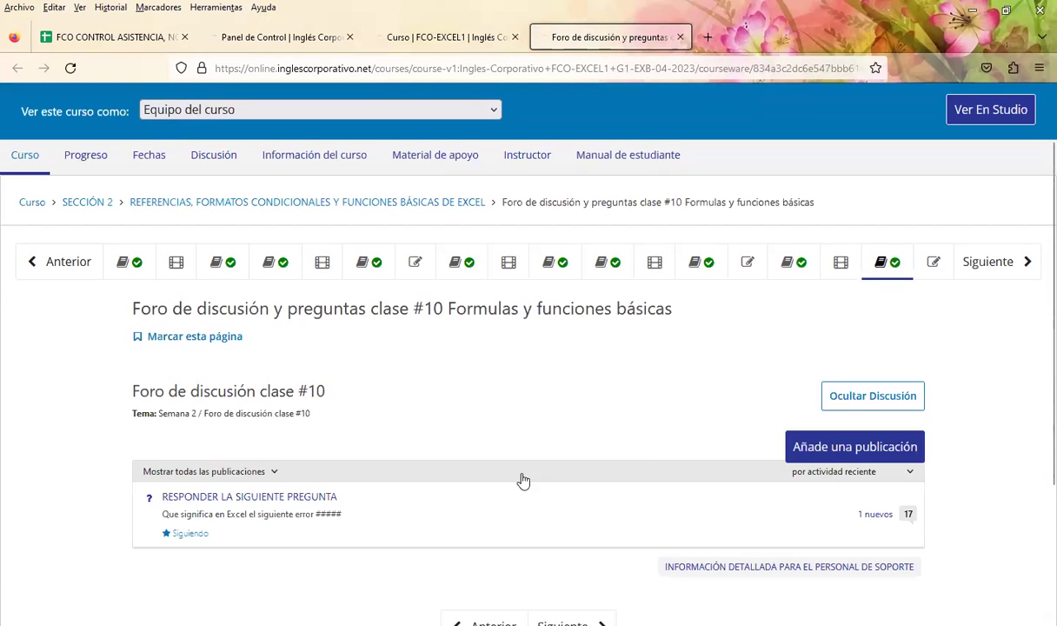
scroll(524, 481, "down", 2)
left_click(234, 346)
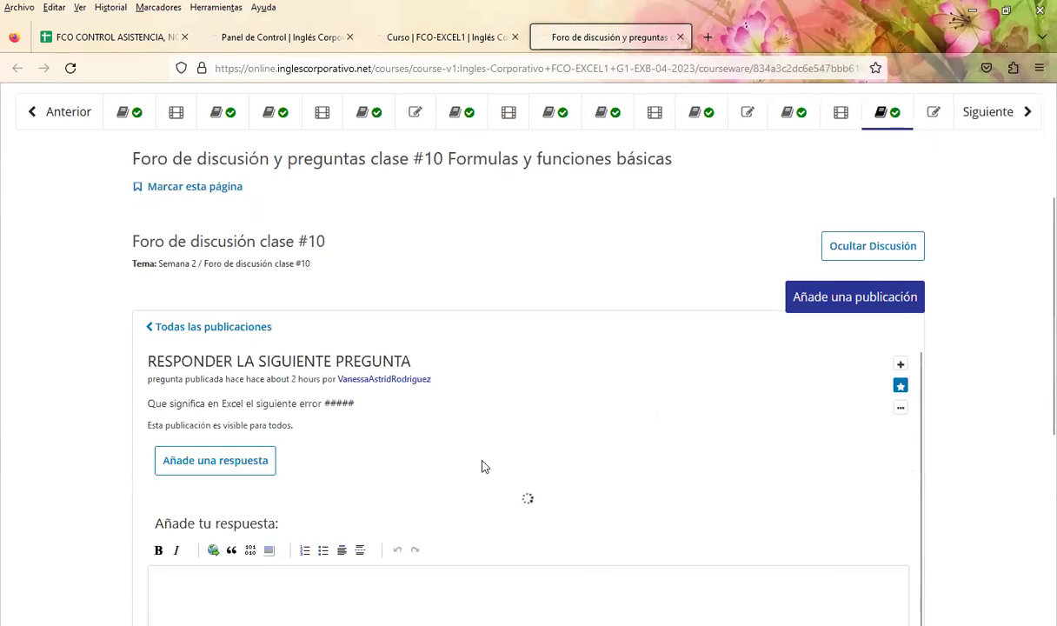
scroll(347, 483, "down", 3)
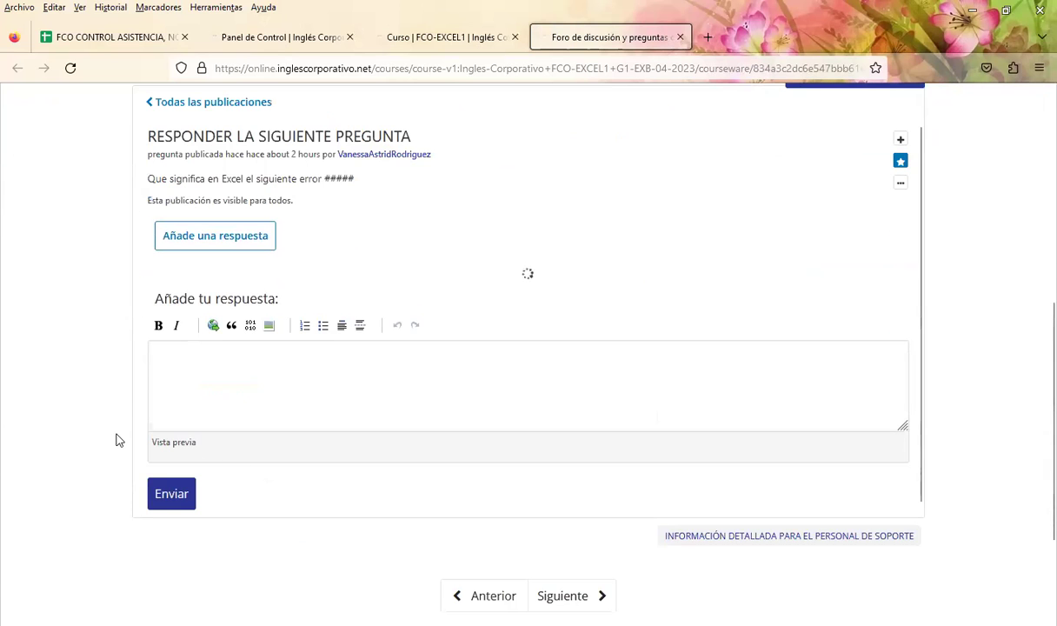
scroll(123, 435, "down", 3)
scroll(128, 443, "down", 3)
scroll(131, 435, "down", 2)
scroll(132, 447, "down", 2)
scroll(130, 452, "down", 3)
scroll(131, 452, "down", 4)
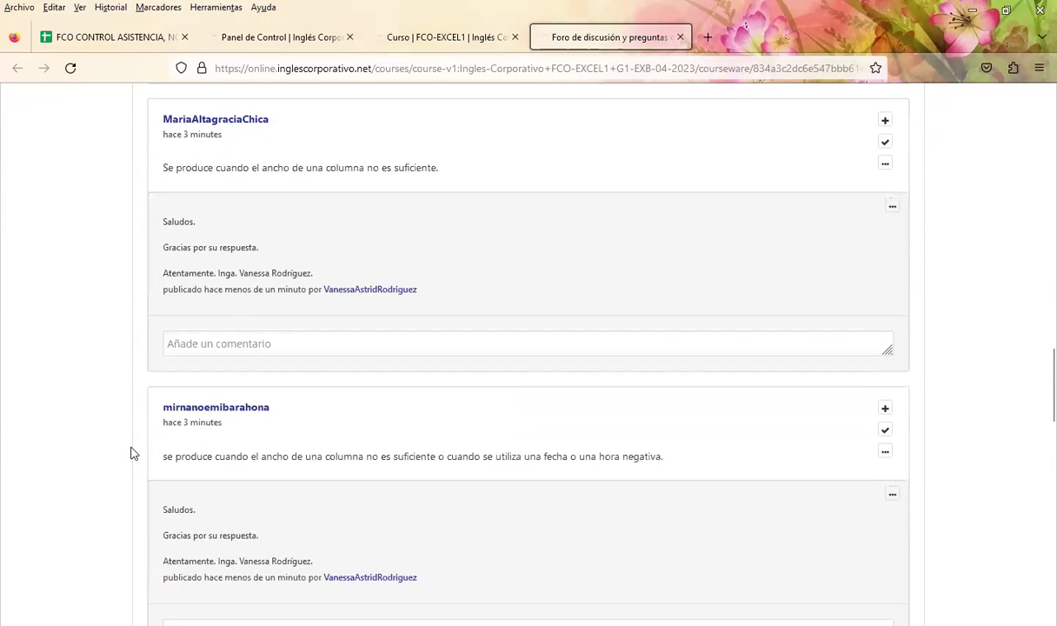
scroll(217, 422, "down", 3)
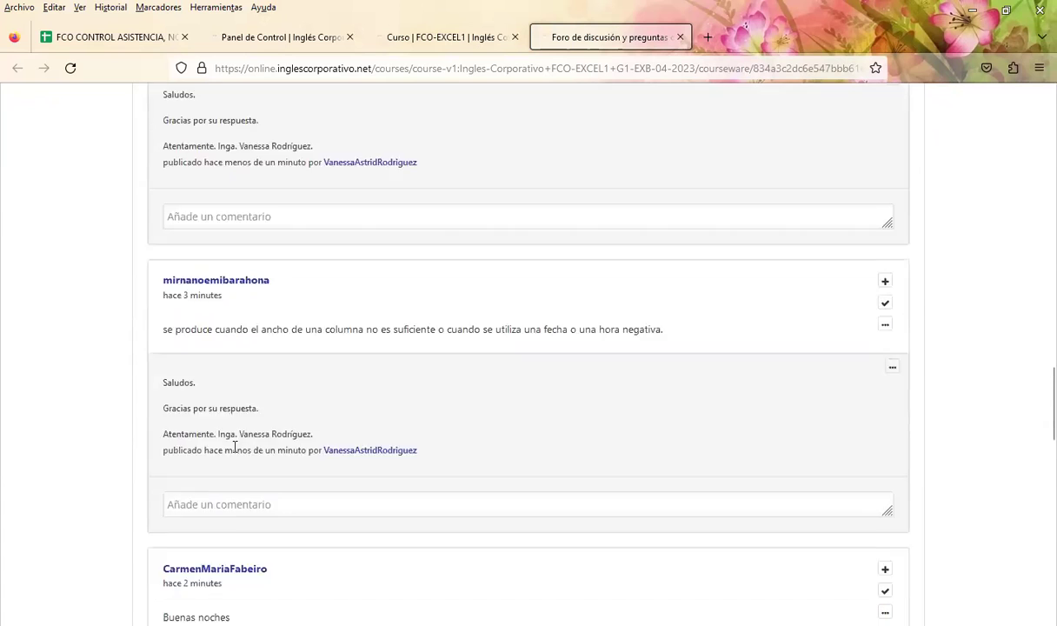
scroll(204, 437, "down", 1)
Copy an existing signed thank-you comment and post it under the next unanswered reply
left_click(203, 449)
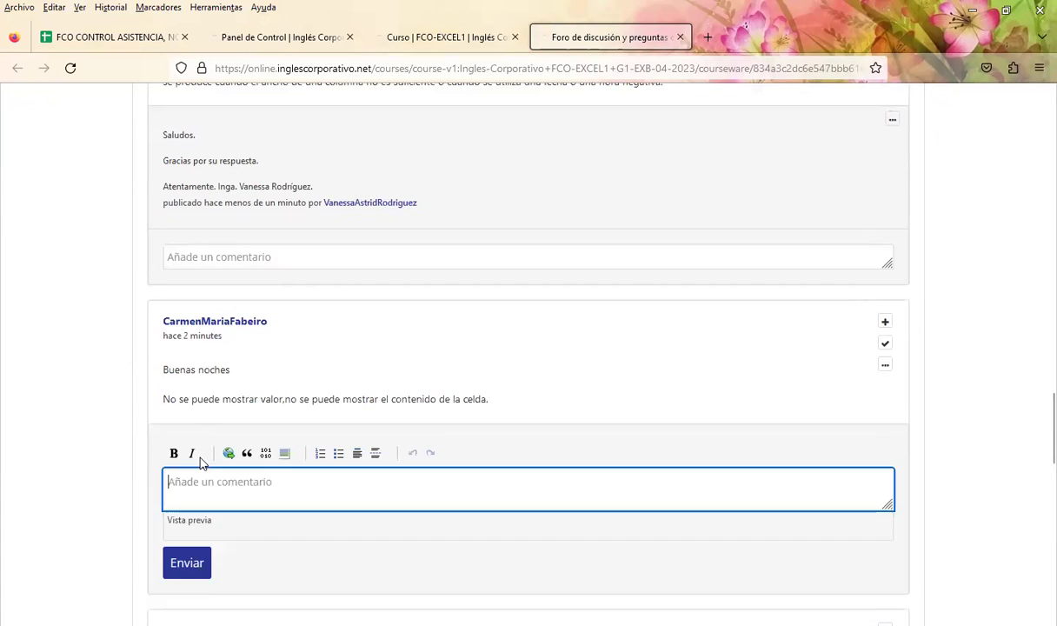
scroll(211, 408, "down", 1)
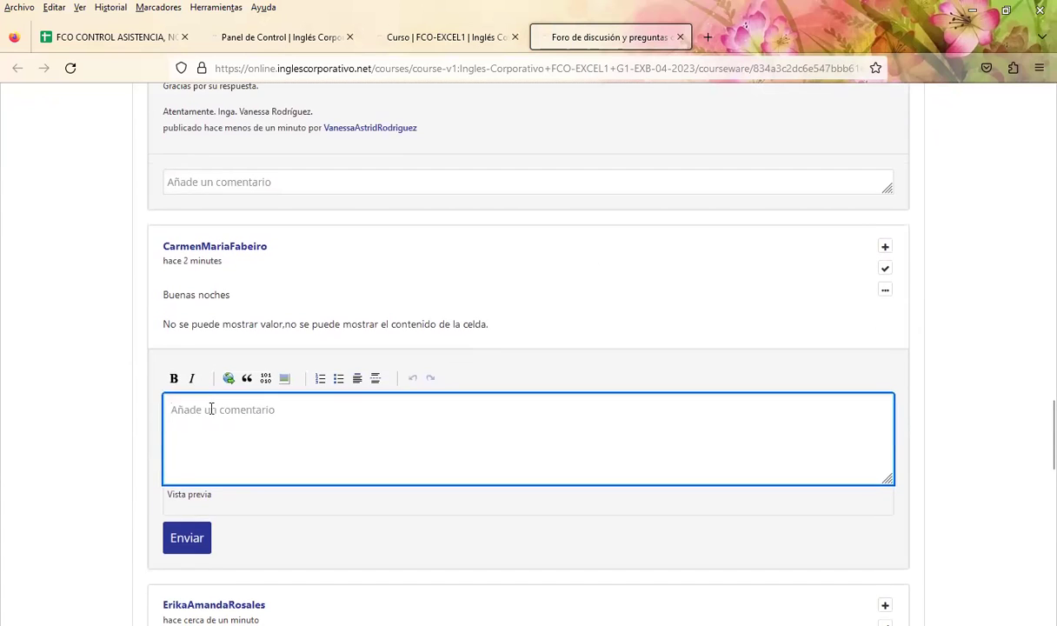
scroll(208, 411, "up", 2)
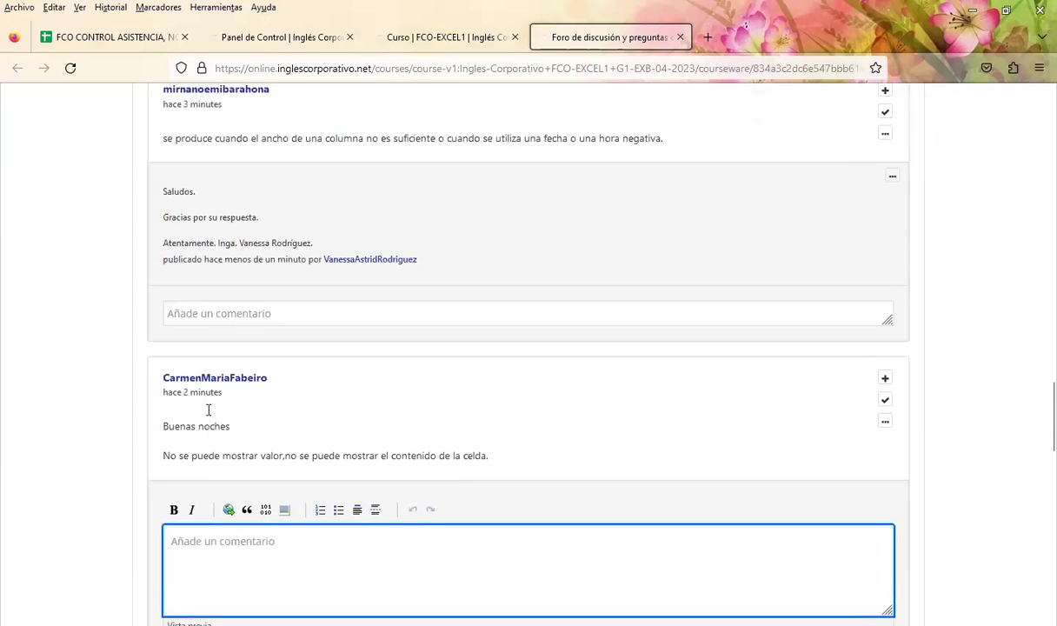
scroll(203, 404, "up", 2)
left_click_drag(160, 364, 343, 411)
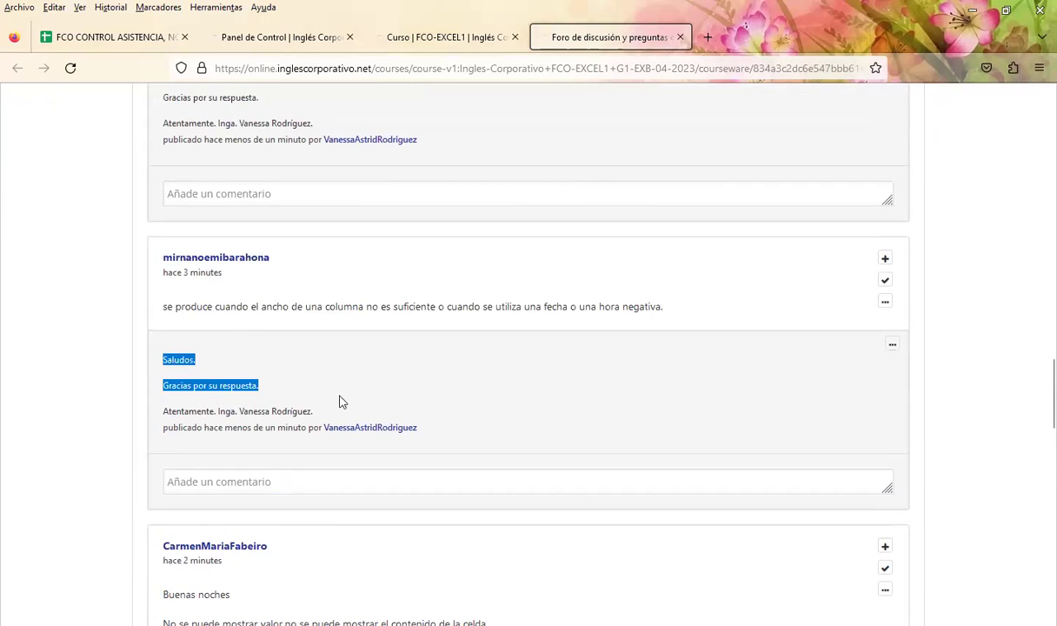
scroll(261, 439, "down", 2)
scroll(229, 425, "down", 2)
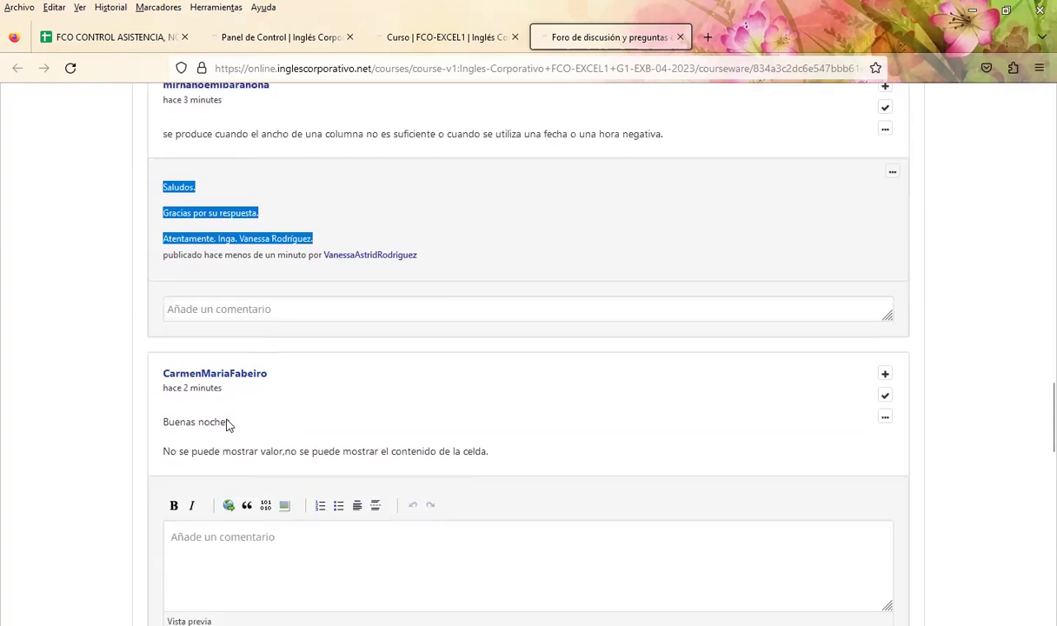
left_click(180, 415)
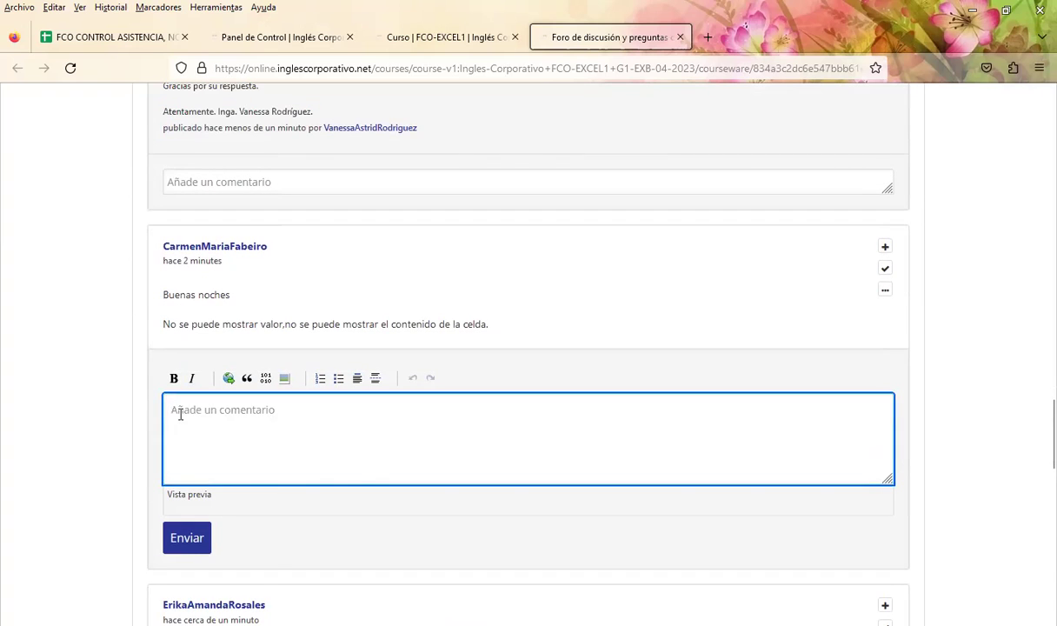
type("Saludos.  Gracias por su respuesta.  Atentamente. Inga. Vanessa Rodríguez.")
left_click(187, 619)
Post the signed thank-you comment under the following two student replies
scroll(173, 487, "down", 2)
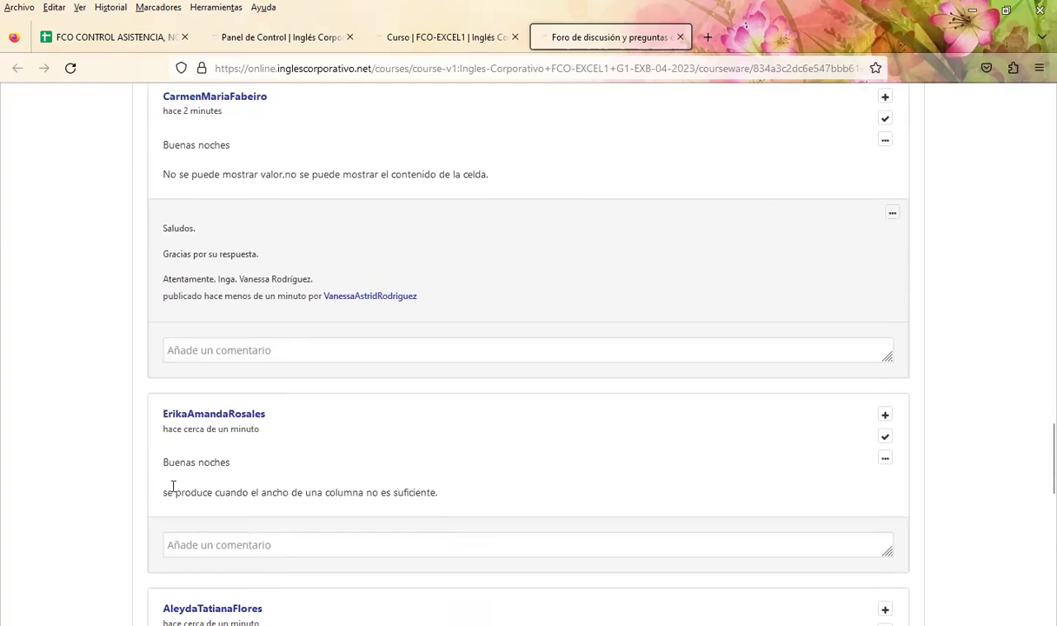
scroll(208, 491, "down", 2)
left_click(183, 391)
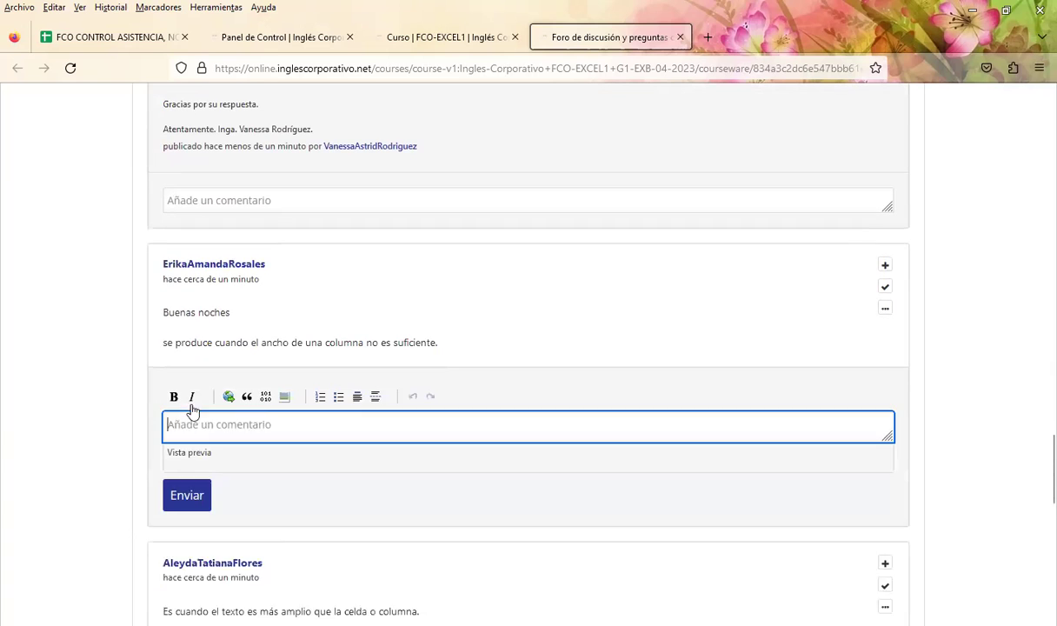
type("Saludos.  Gracias por su respuesta.  Atentamente. Inga. Vanessa Rodríguez.")
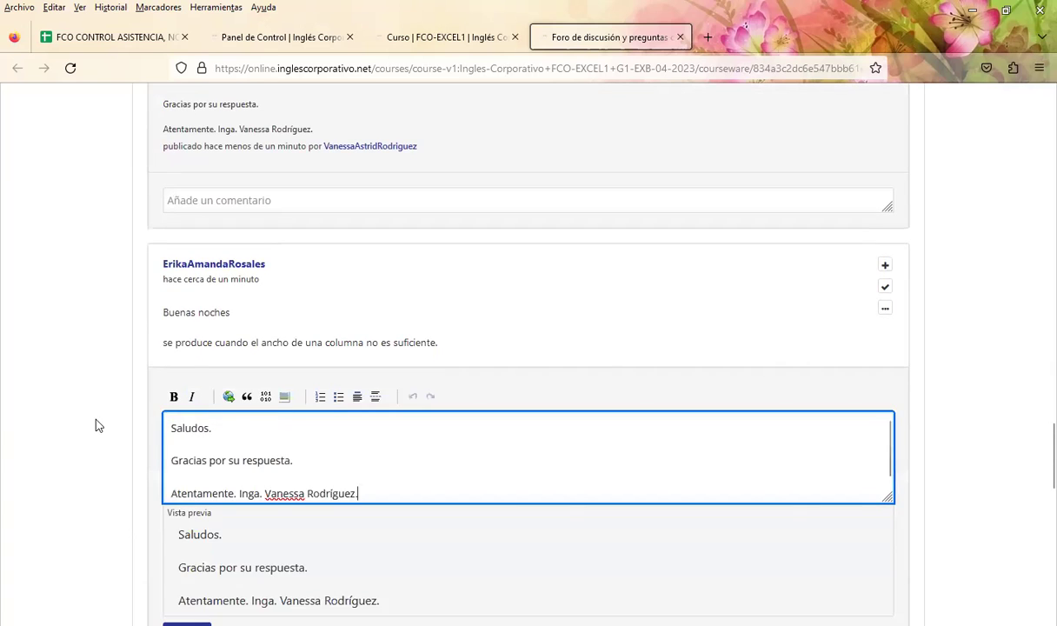
scroll(110, 426, "down", 2)
left_click(179, 496)
scroll(106, 487, "down", 1)
left_click(174, 452)
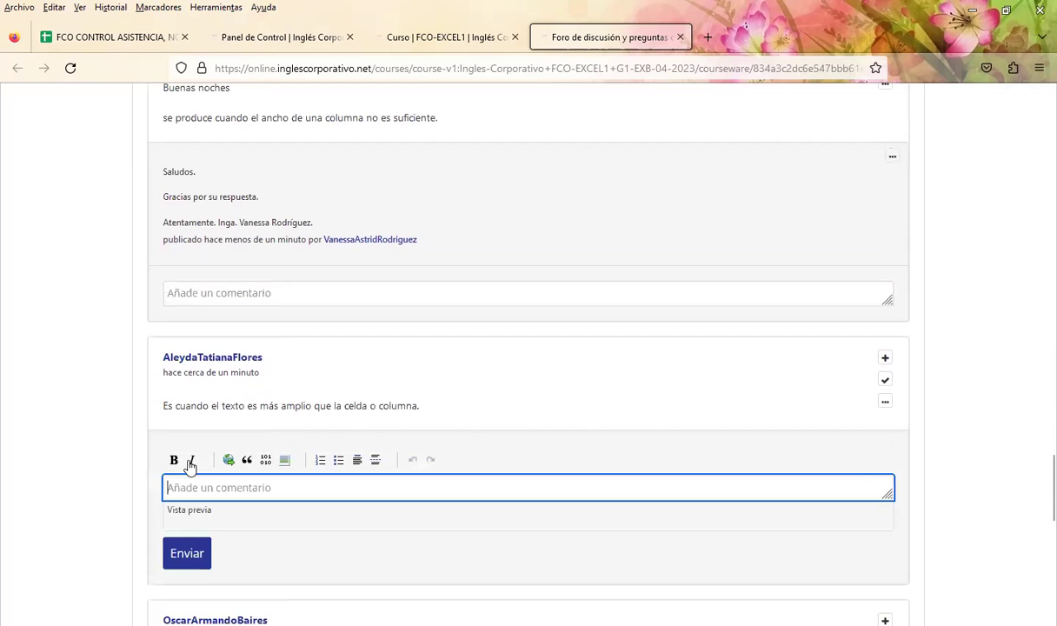
type("Saludos.  Gracias por su respuesta.  Atentamente. Inga. Vanessa Rodríguez.")
scroll(38, 453, "down", 2)
left_click(178, 474)
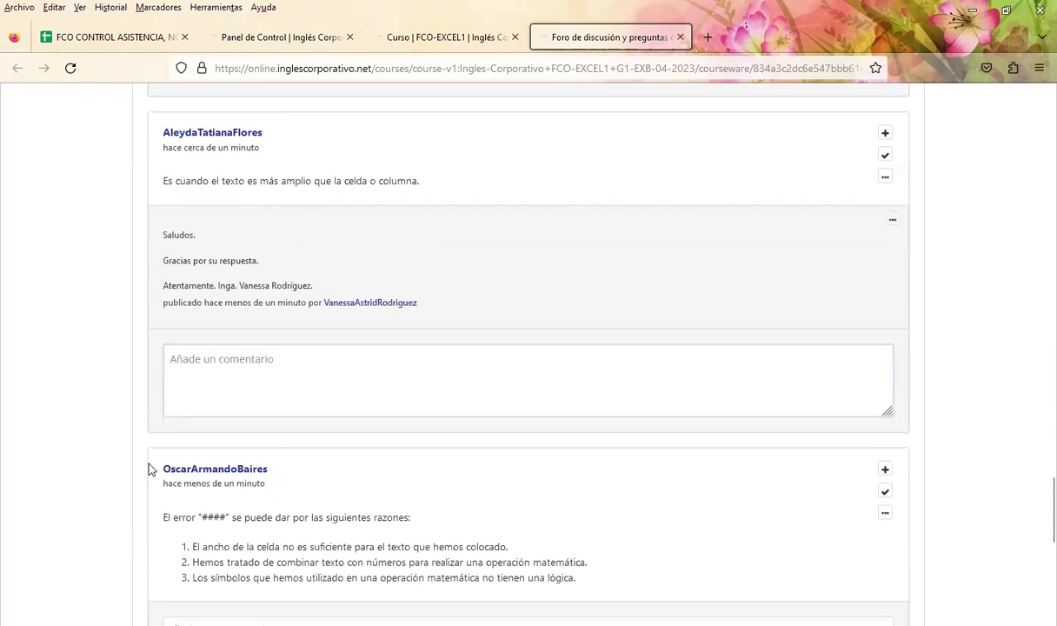
Post the signed thank-you comment under the last student reply
scroll(165, 461, "down", 2)
left_click(188, 435)
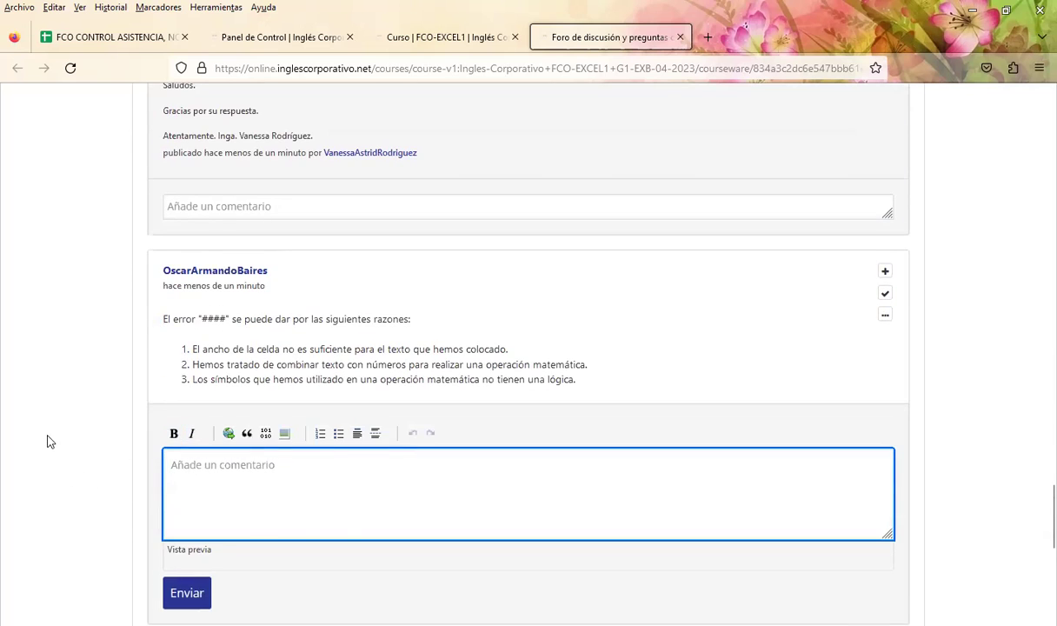
type("Saludos.  Gracias por su respuesta.  Atentamente. Inga. Vanessa Rodríguez.")
scroll(70, 447, "down", 2)
left_click(186, 526)
scroll(57, 482, "down", 2)
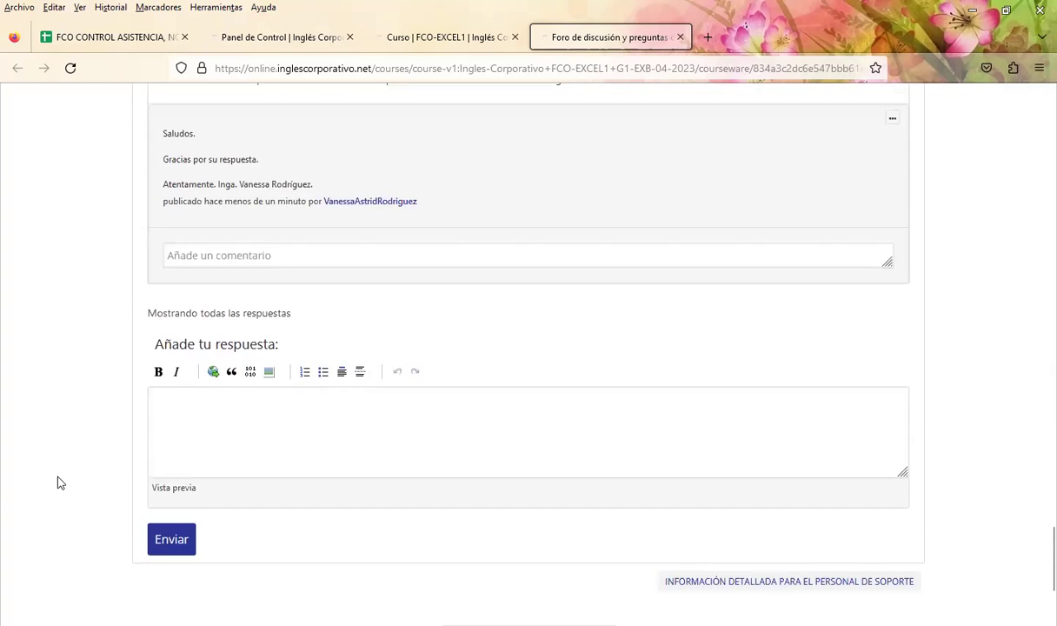
scroll(70, 483, "up", 5)
scroll(86, 482, "up", 5)
scroll(92, 475, "up", 5)
scroll(92, 475, "up", 5)
scroll(93, 475, "up", 5)
scroll(93, 472, "up", 5)
scroll(93, 472, "up", 5)
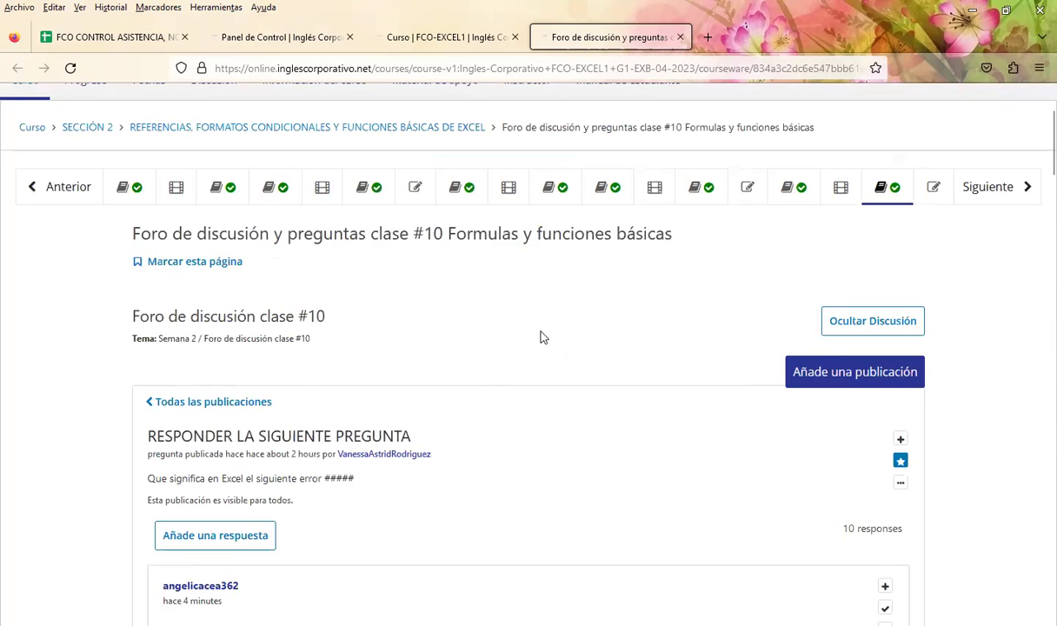
scroll(929, 352, "down", 10)
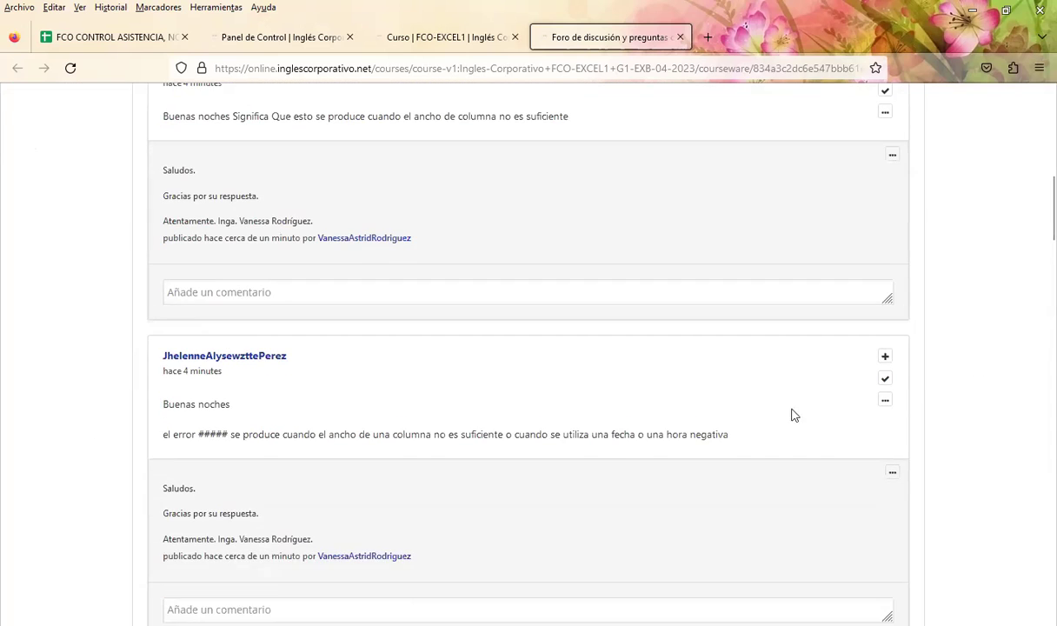
scroll(609, 574, "down", 3)
scroll(77, 513, "down", 2)
scroll(78, 515, "down", 3)
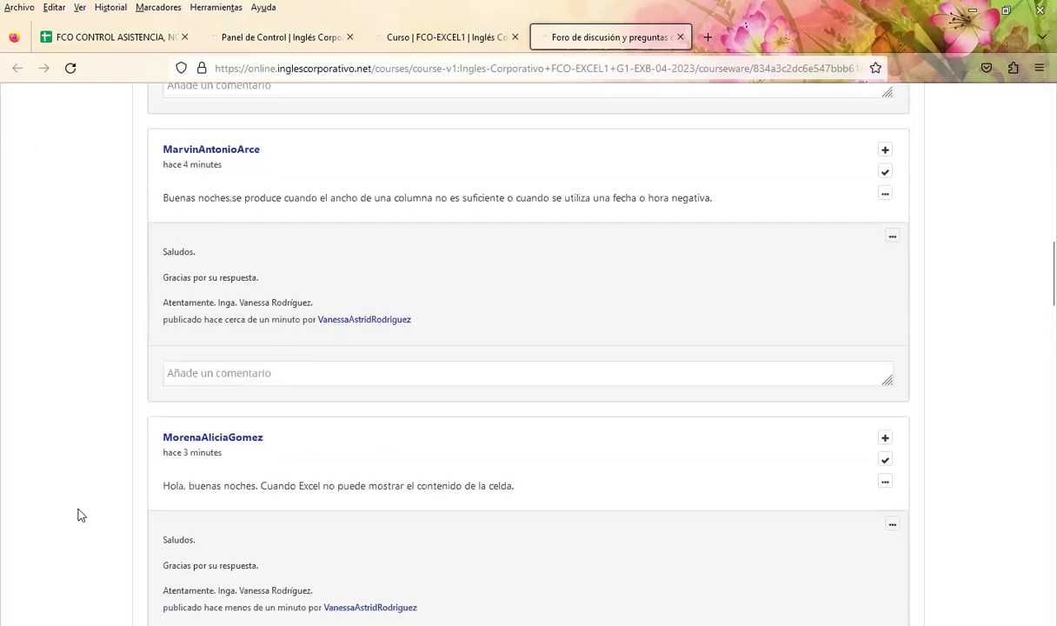
key("F5")
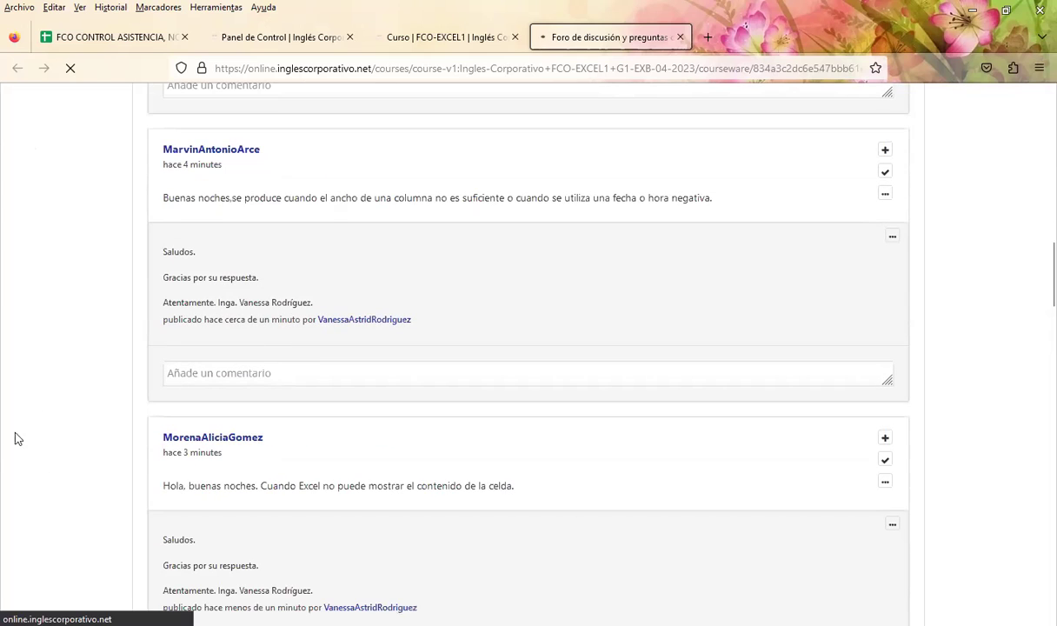